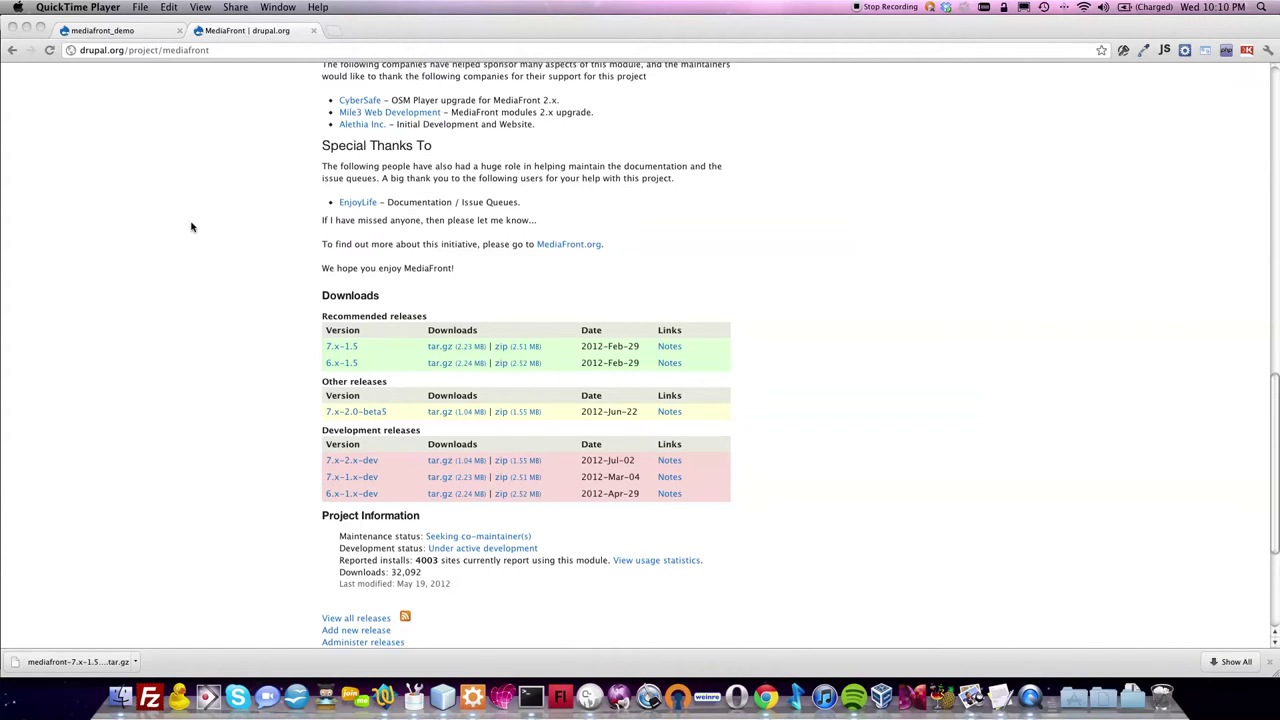
Step: Review the MediaFront project page's releases, the note about upgrading from 1.x to 2.x, and the MediaFront 1.x tutorials
left_click(365, 343)
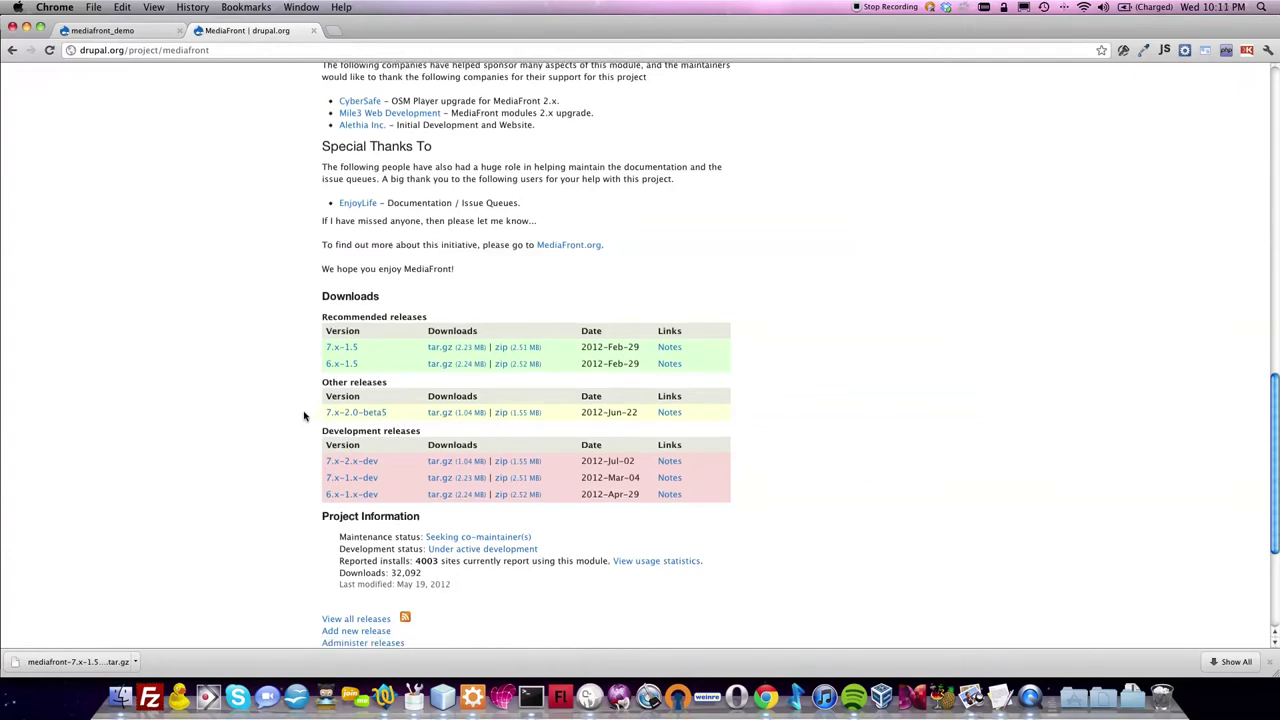
scroll(305, 416, "up", 10)
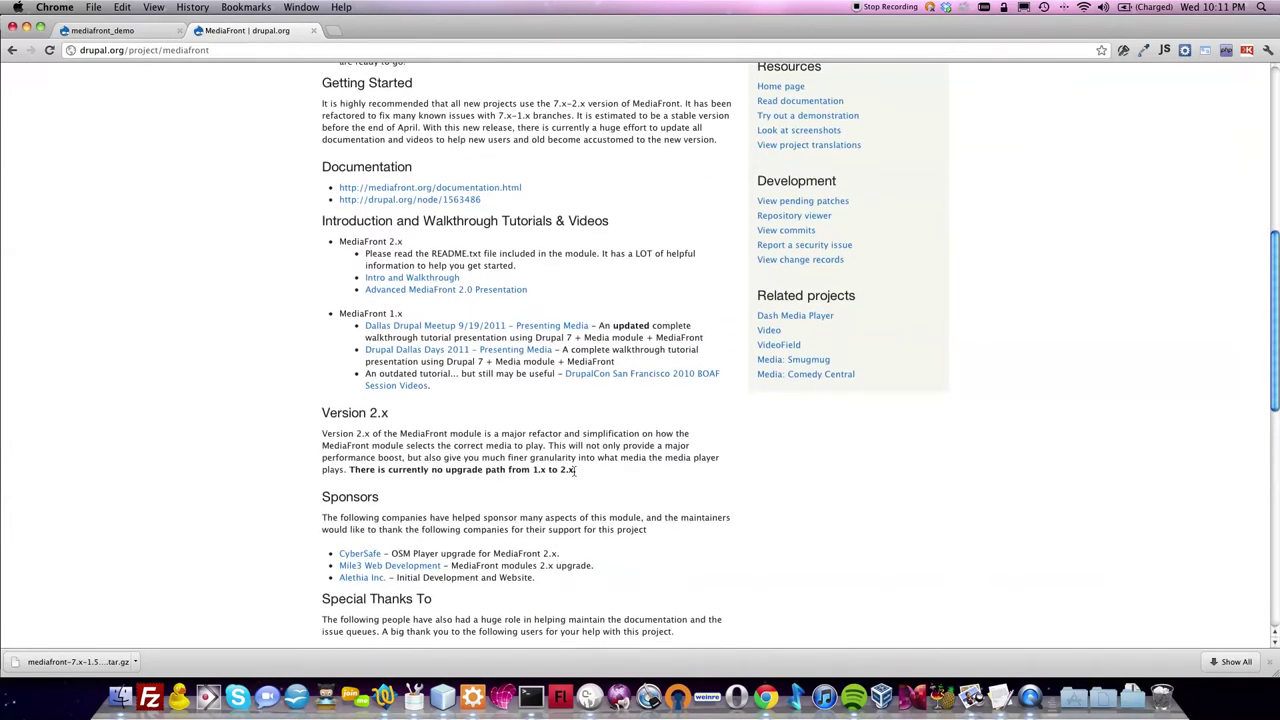
left_click_drag(575, 470, 347, 474)
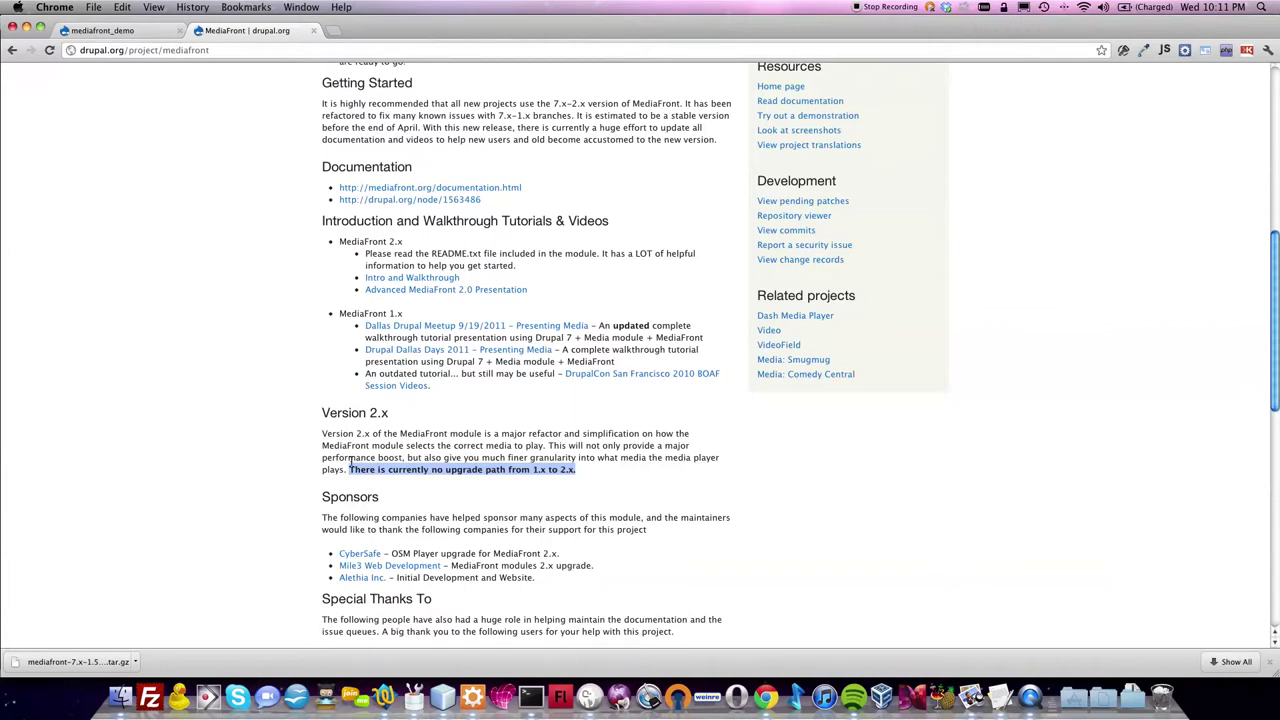
scroll(350, 463, "down", 3)
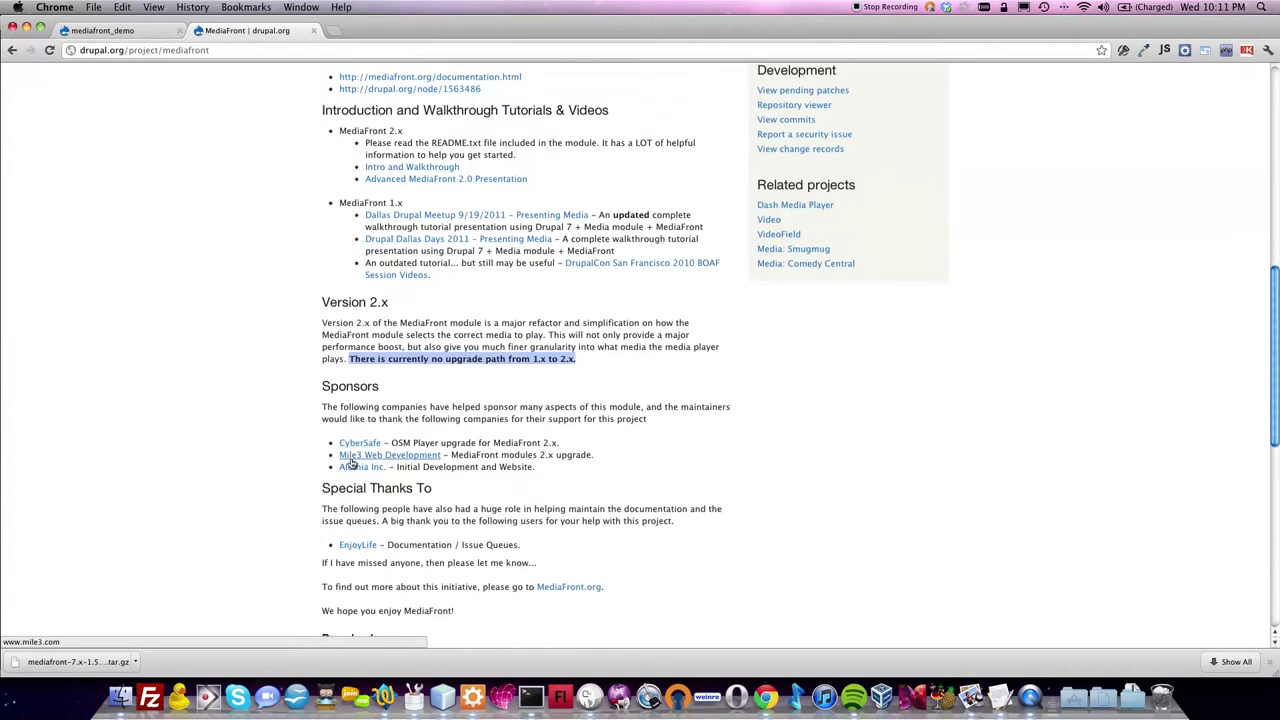
left_click(358, 358)
left_click_drag(350, 358, 578, 360)
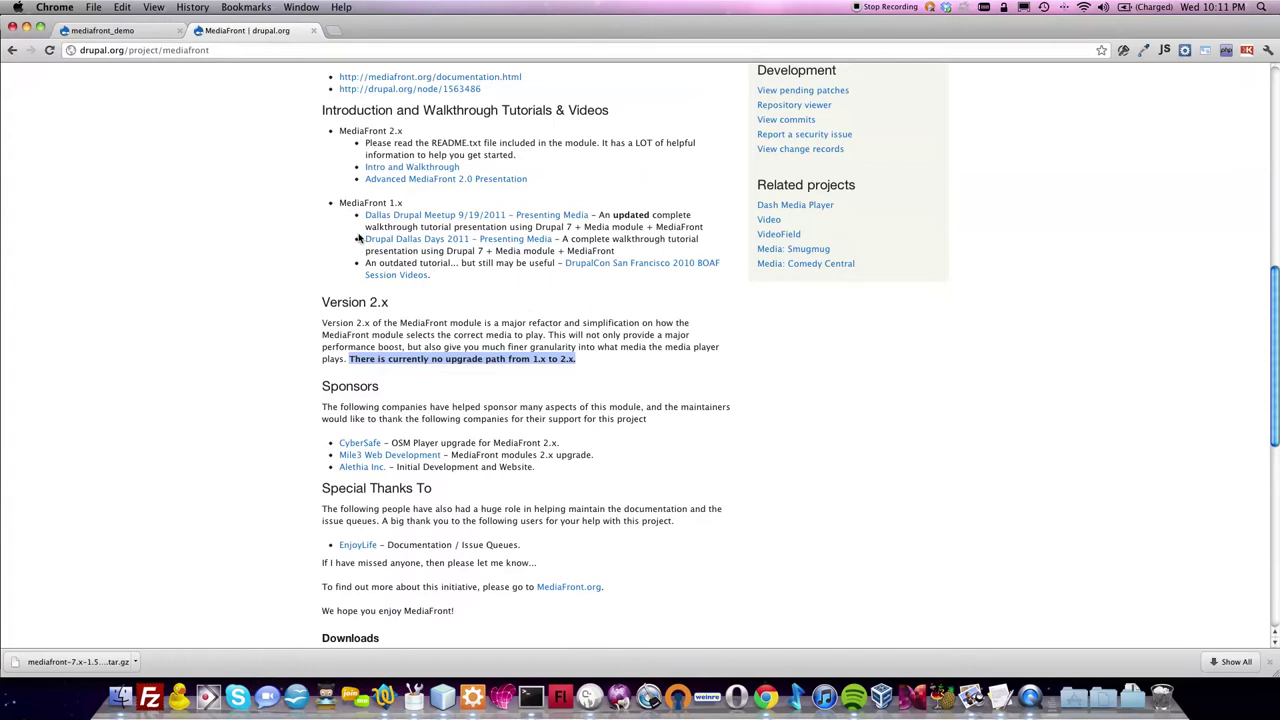
left_click_drag(340, 203, 408, 203)
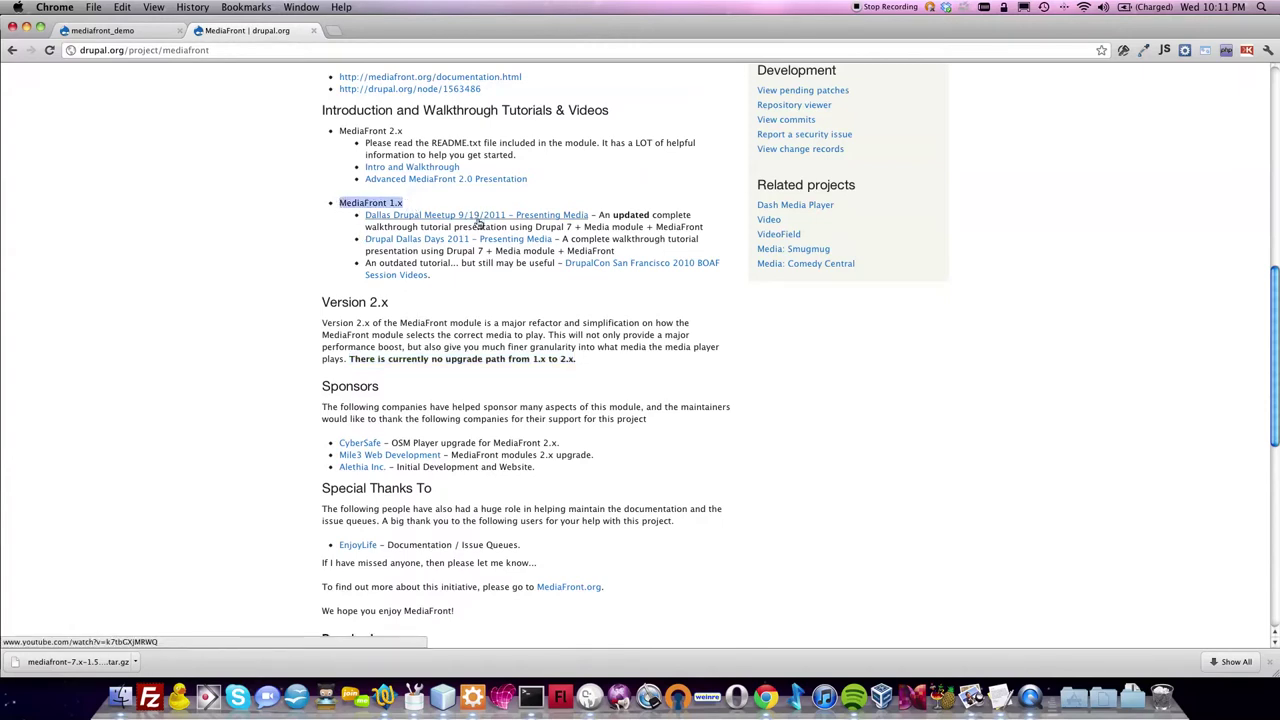
Step: Open github.com/travist in a new browser tab and go to the mediafront_demo repository
left_click(336, 32)
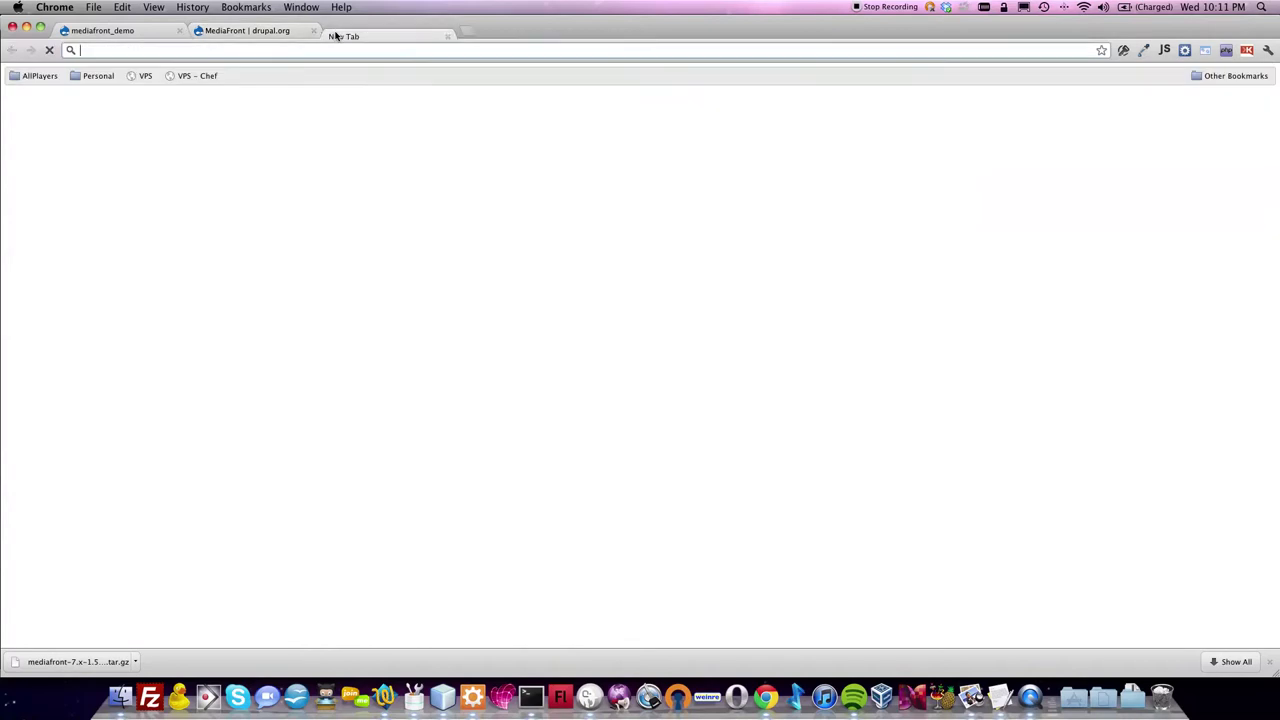
type("githu")
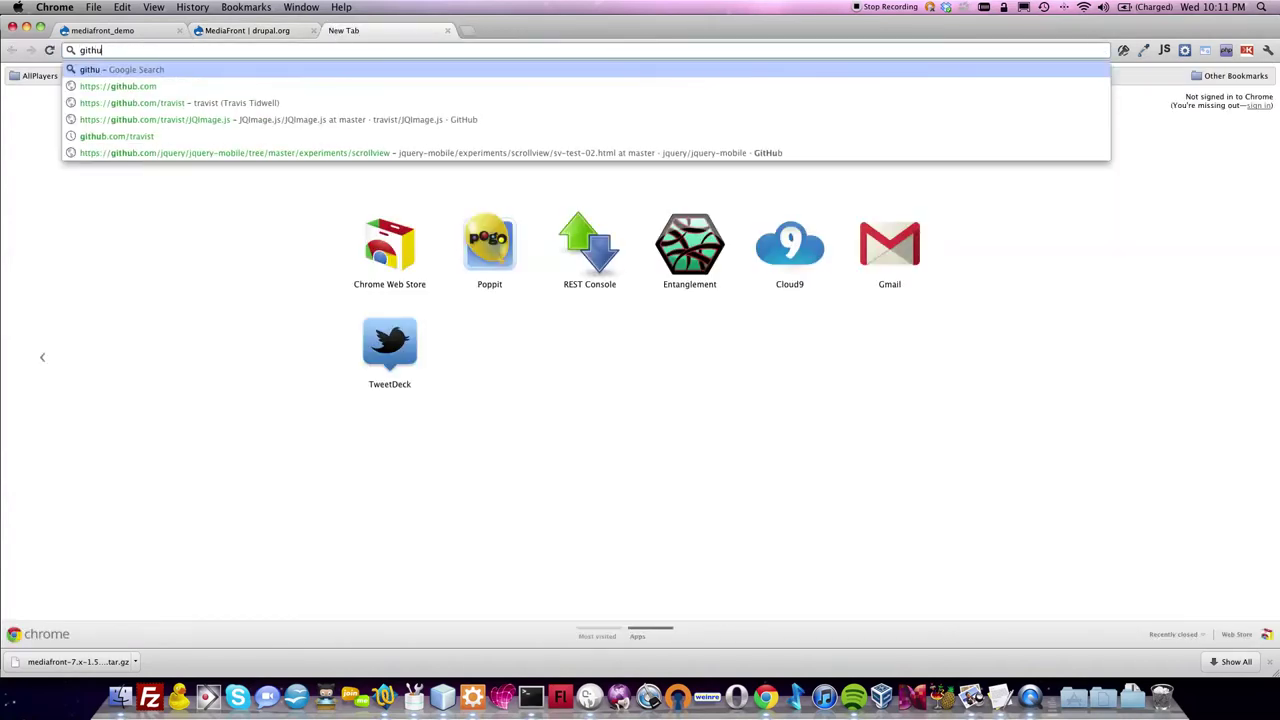
type("b.com/travist")
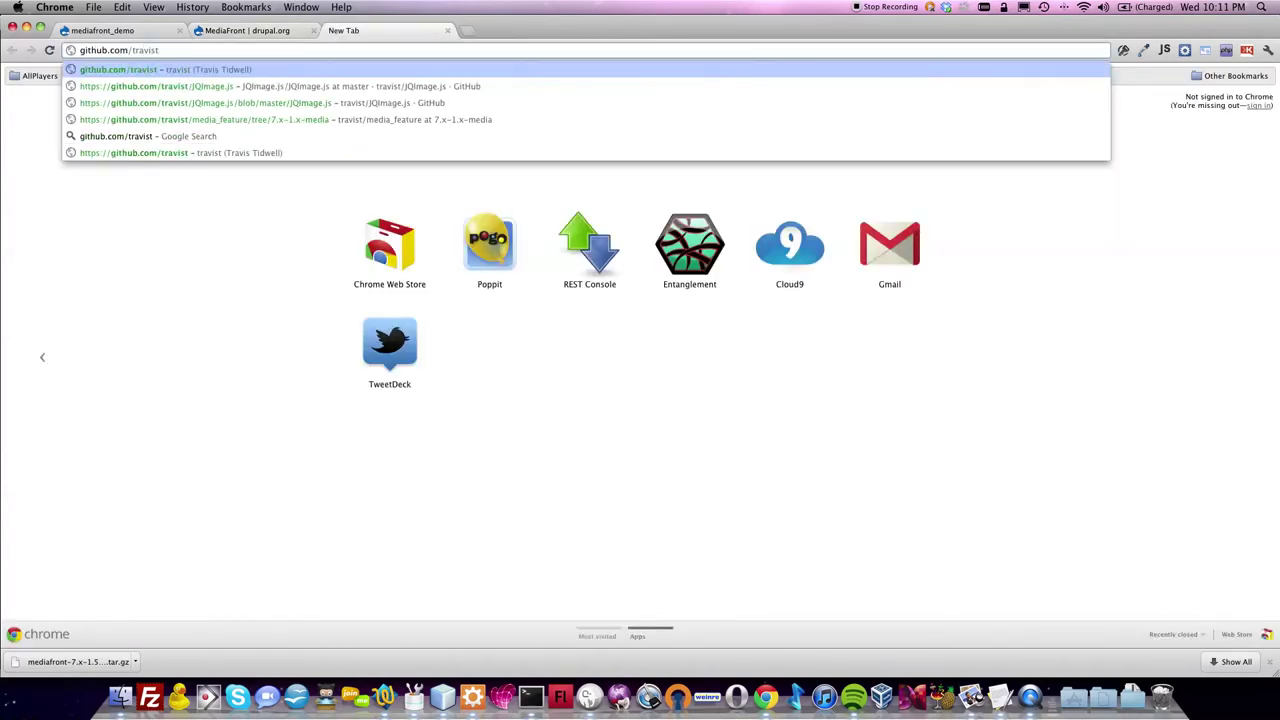
key("Return")
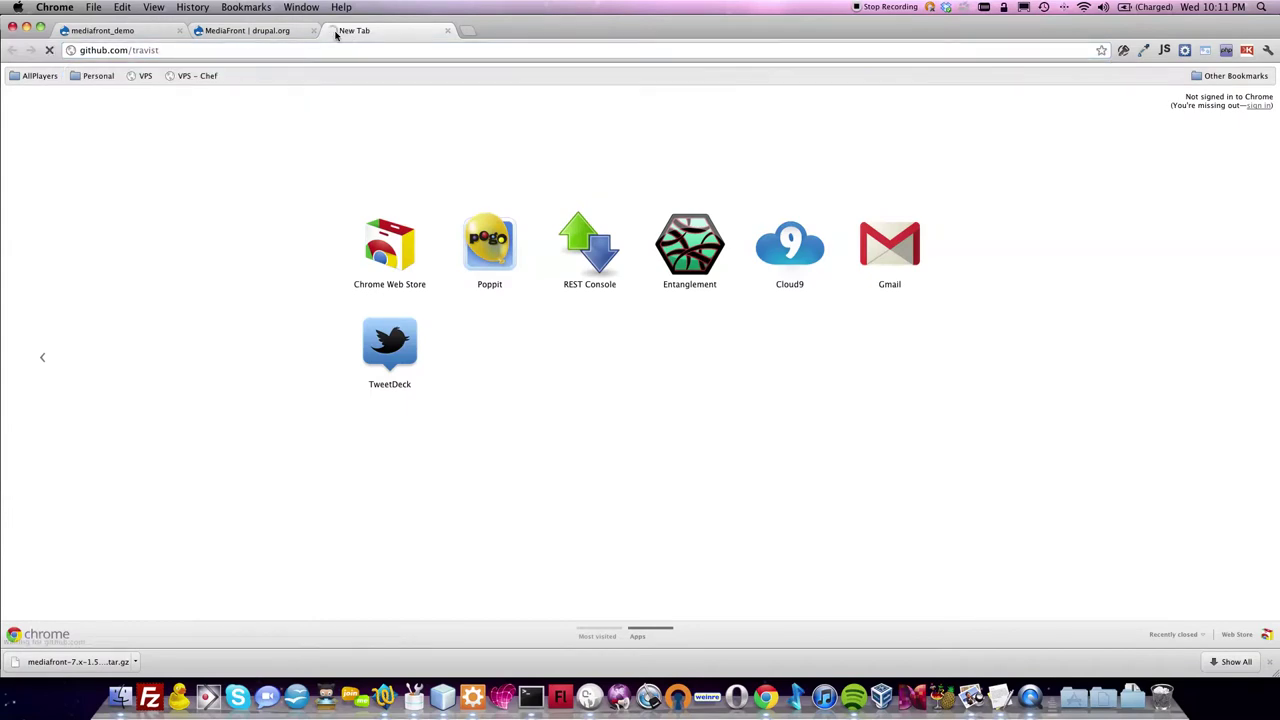
scroll(416, 260, "down", 2)
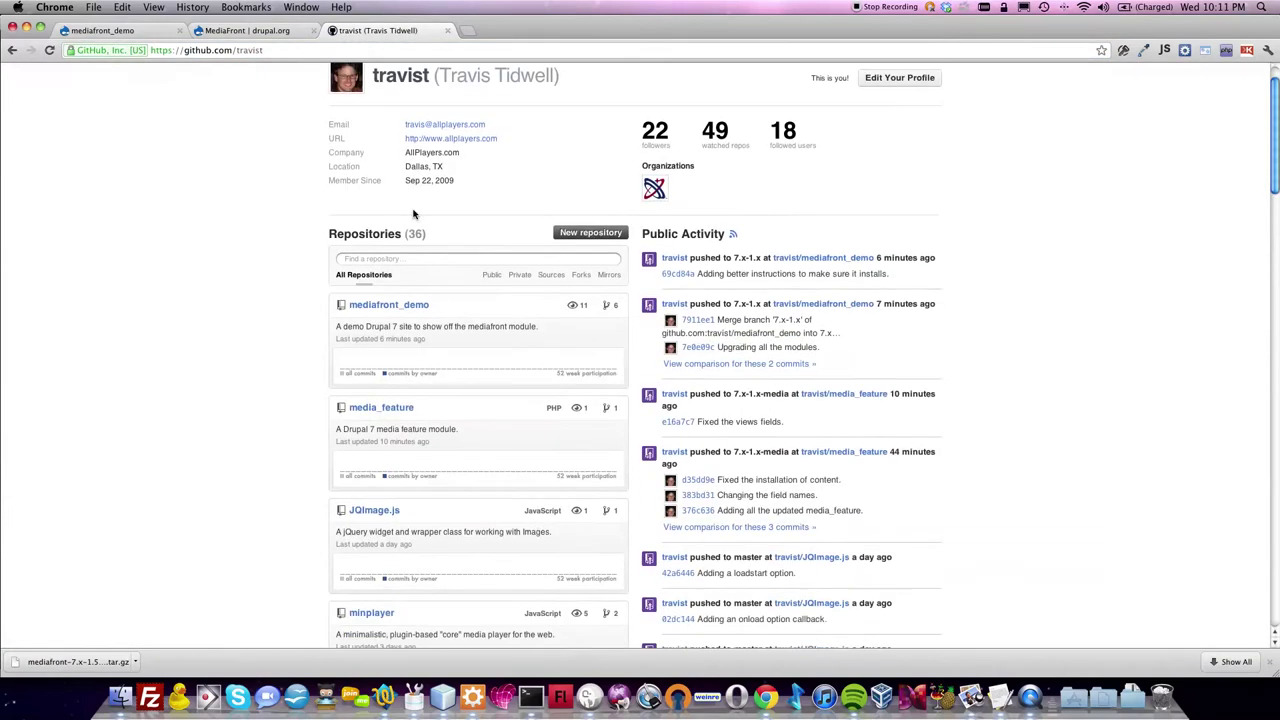
left_click(416, 260)
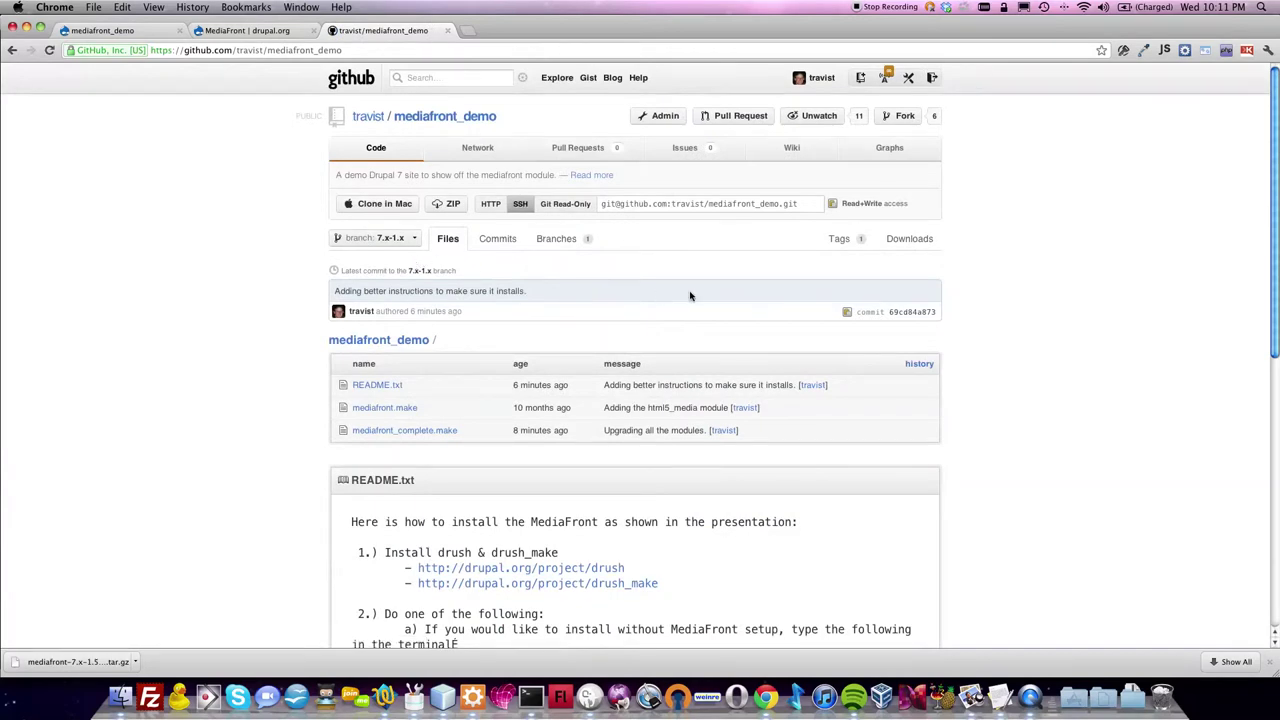
Step: Read the README.txt installation instructions and check the branch of the mediafront_demo repository
scroll(690, 296, "down", 1)
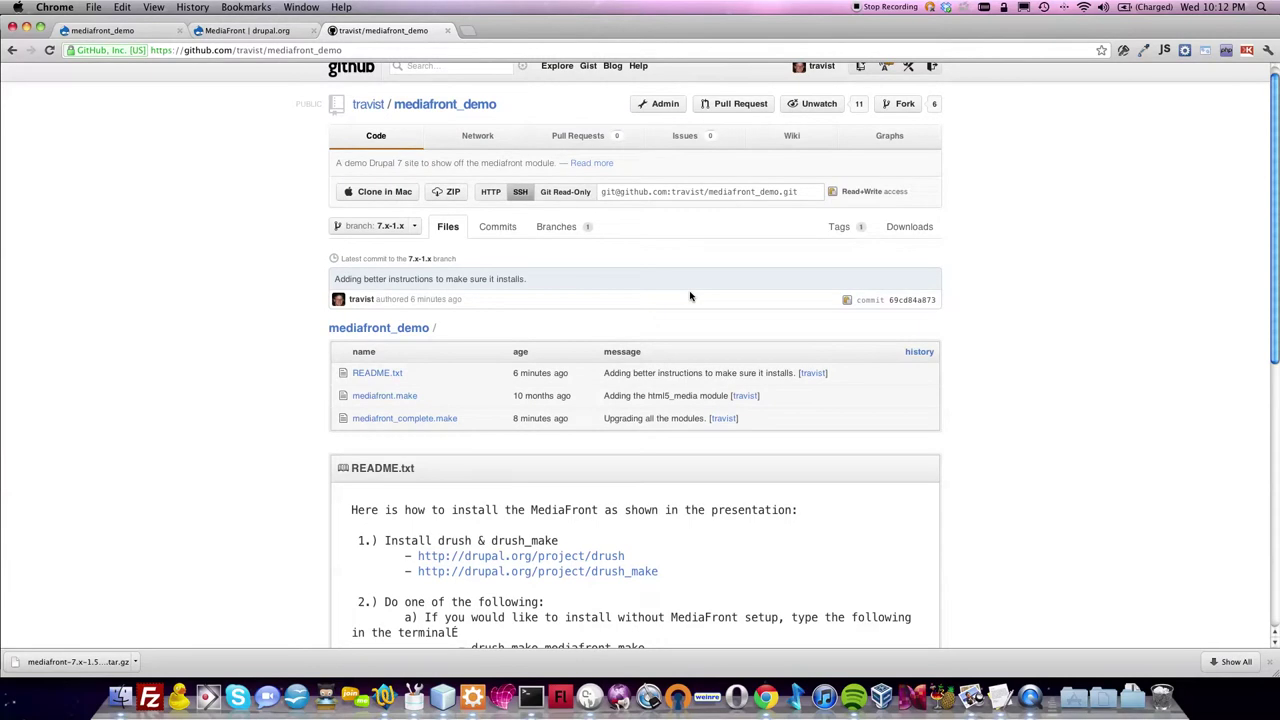
scroll(690, 296, "down", 5)
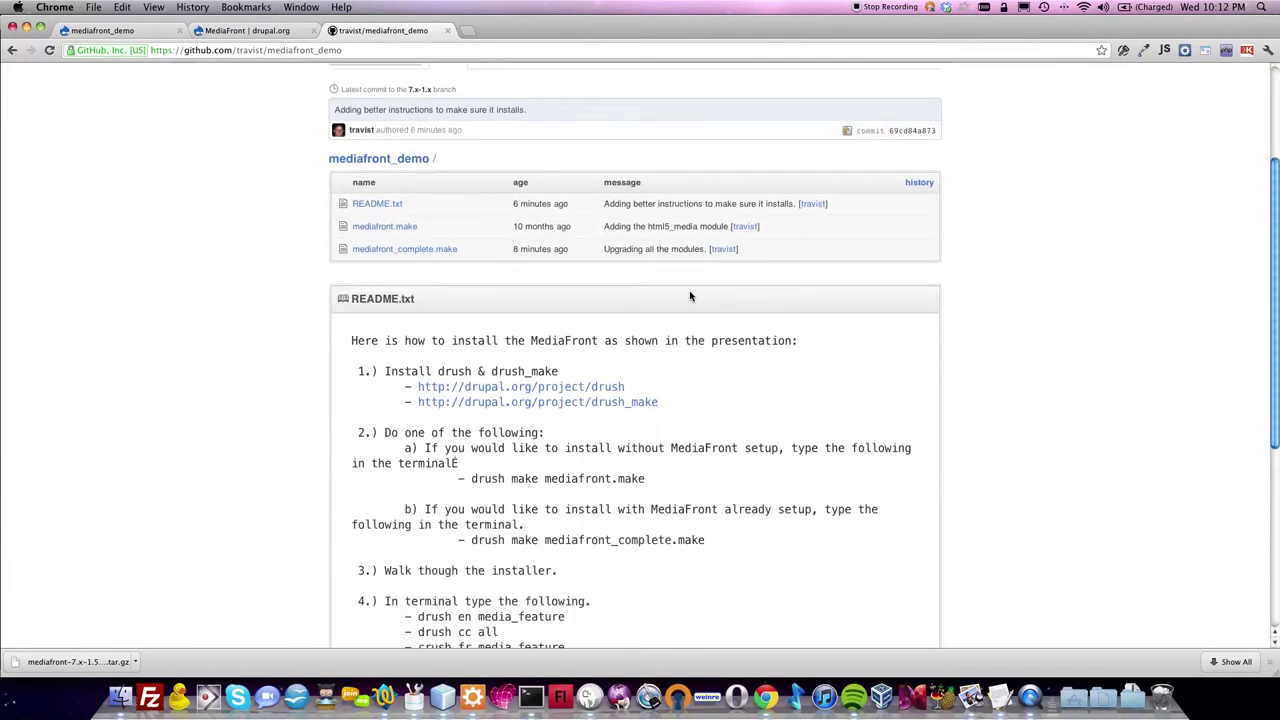
scroll(690, 296, "up", 1)
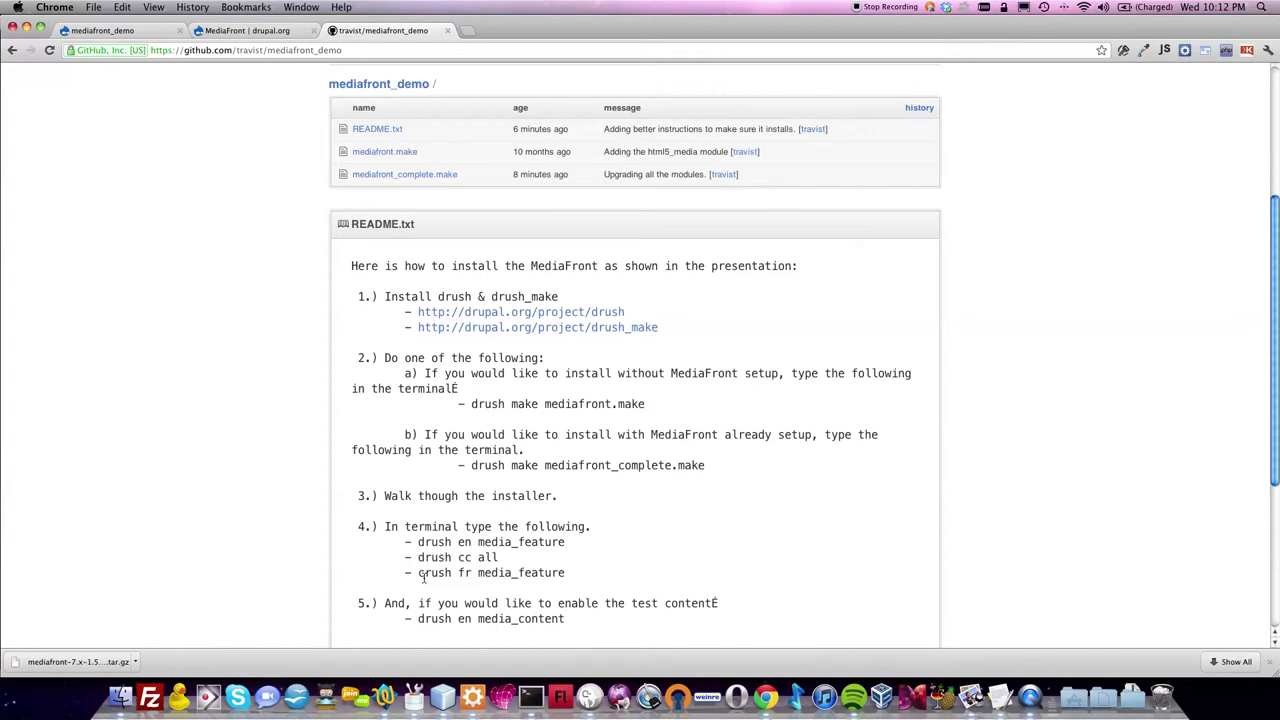
scroll(271, 492, "up", 5)
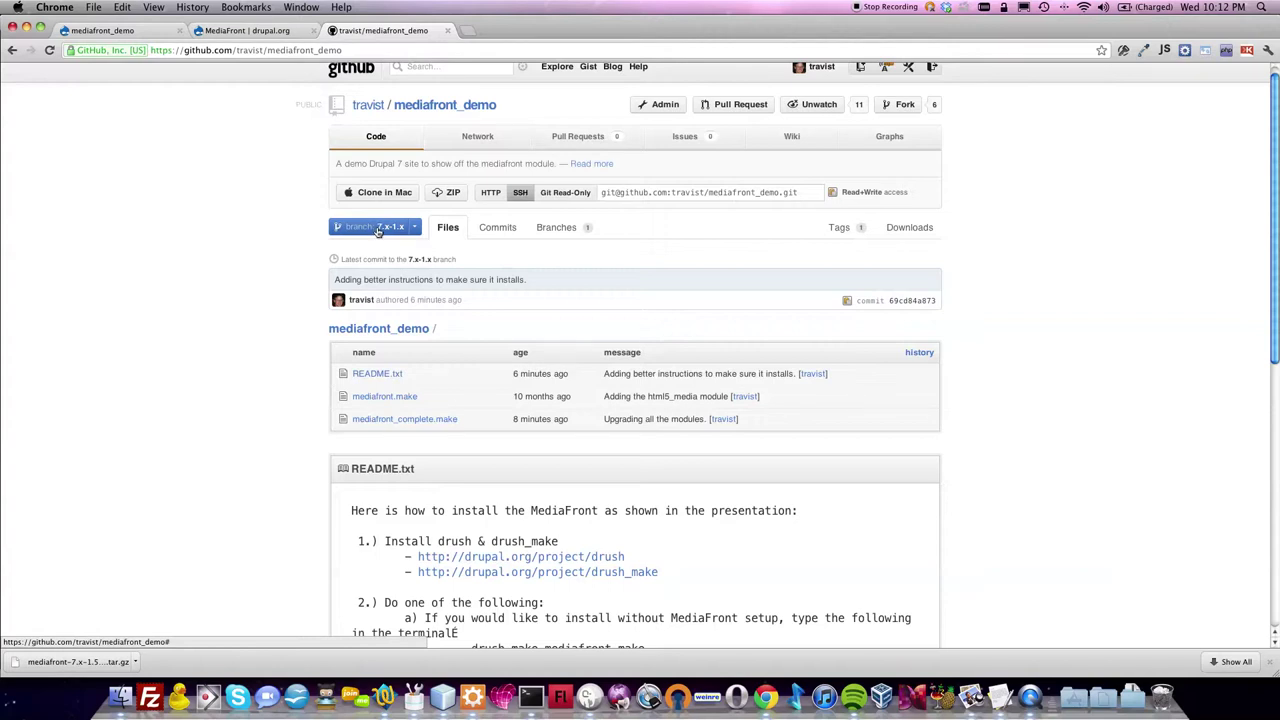
Step: Switch to the mediafront_demo site, look through the home page's media player and playlist, and open the site's content list
left_click(208, 31)
left_click(135, 31)
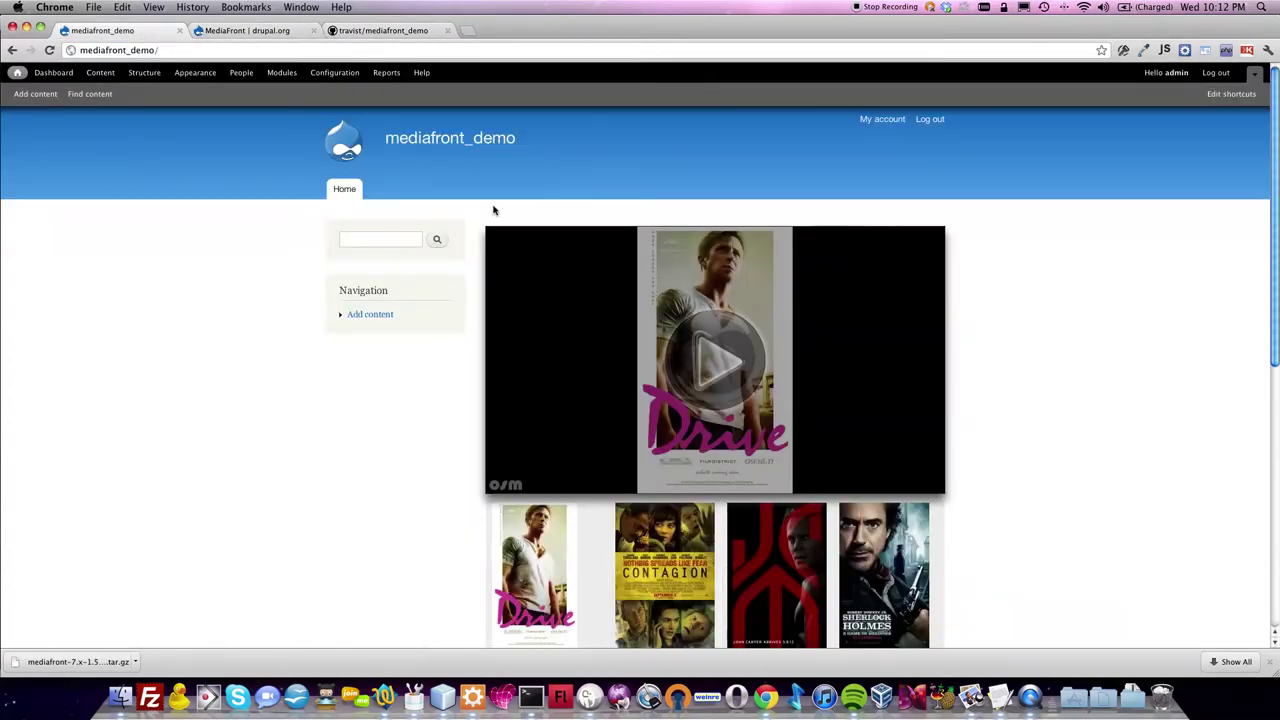
scroll(491, 206, "down", 5)
scroll(491, 210, "down", 2)
scroll(491, 210, "up", 10)
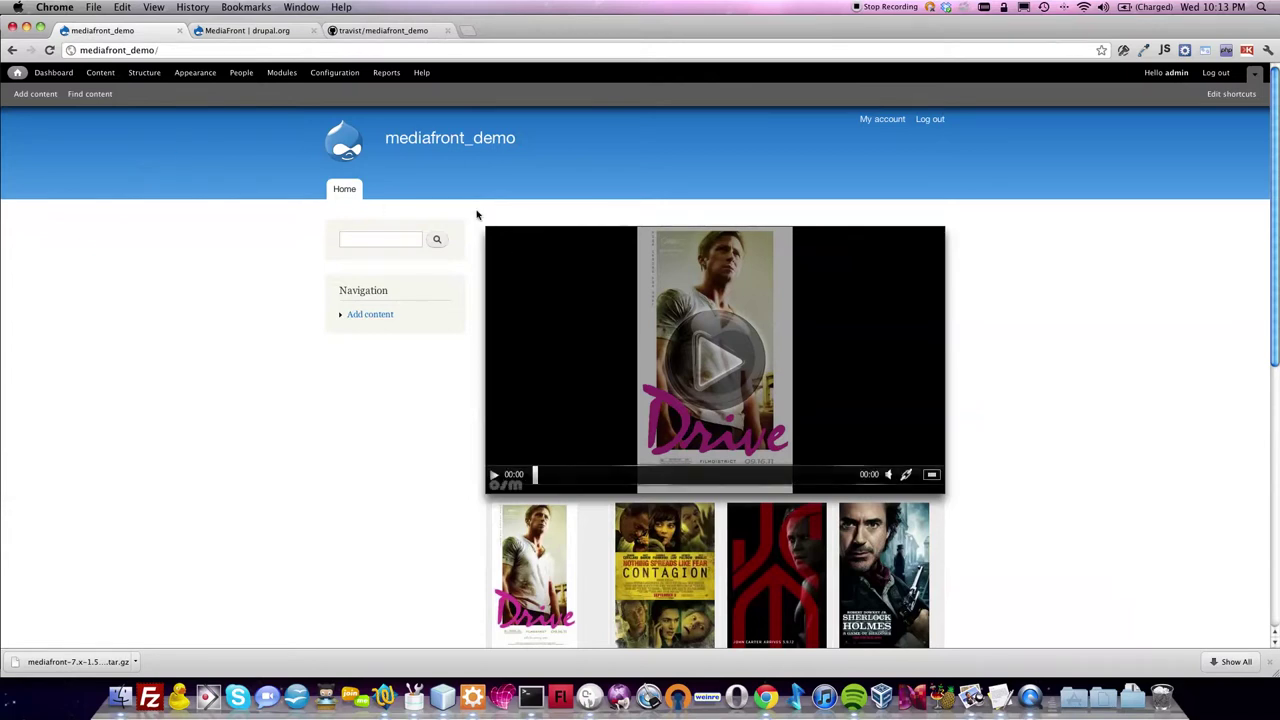
left_click(100, 72)
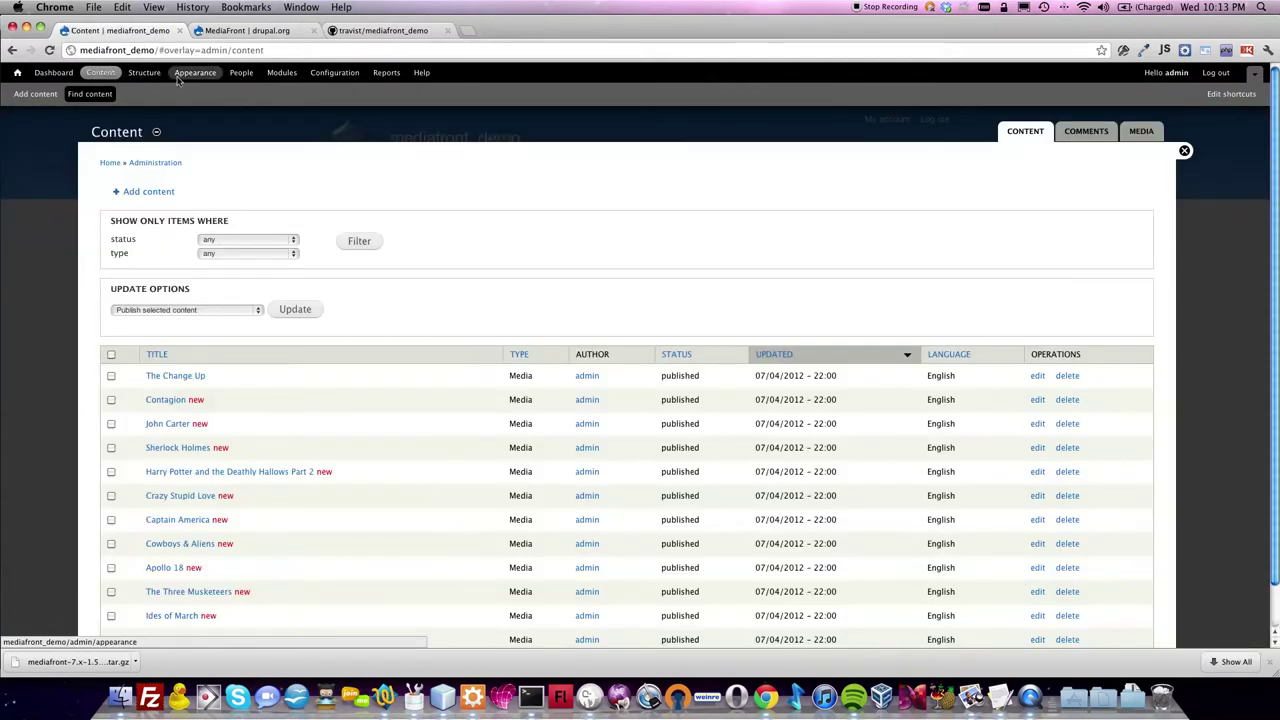
Step: Open the site's module list and check the versions of the MediaFront module and its player modules
left_click(281, 72)
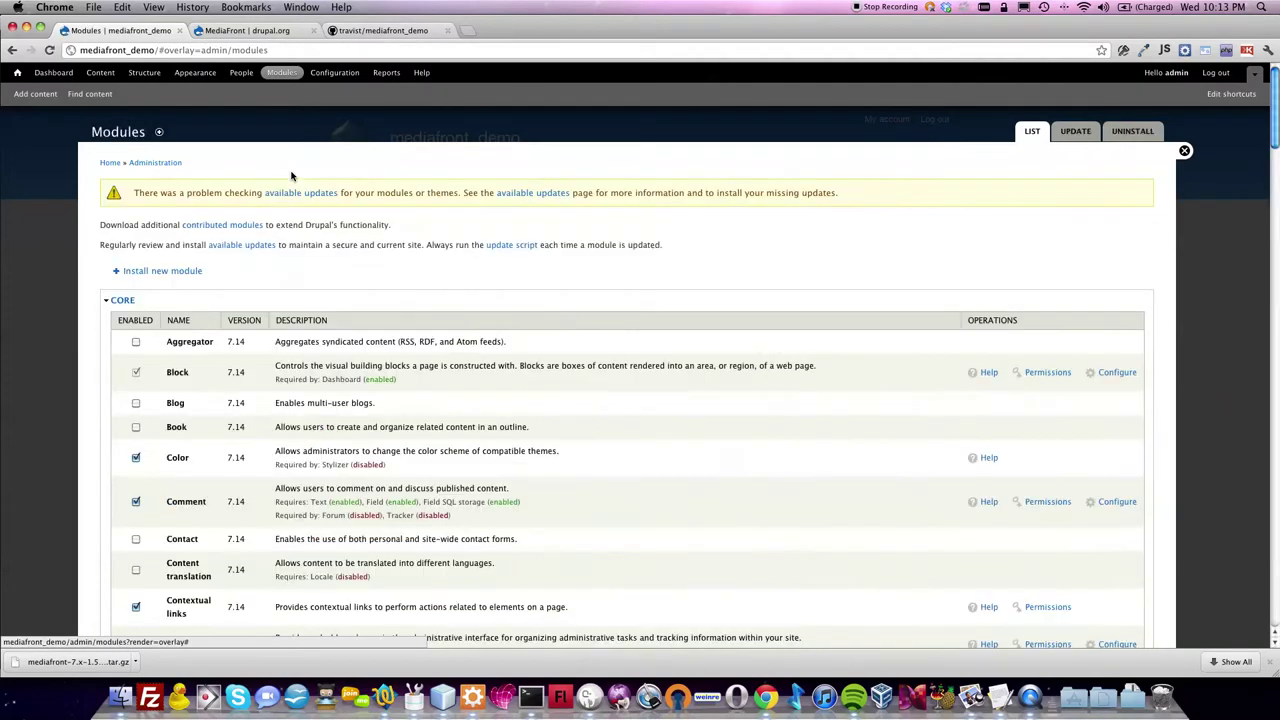
scroll(291, 176, "down", 15)
scroll(291, 176, "down", 5)
scroll(291, 176, "up", 5)
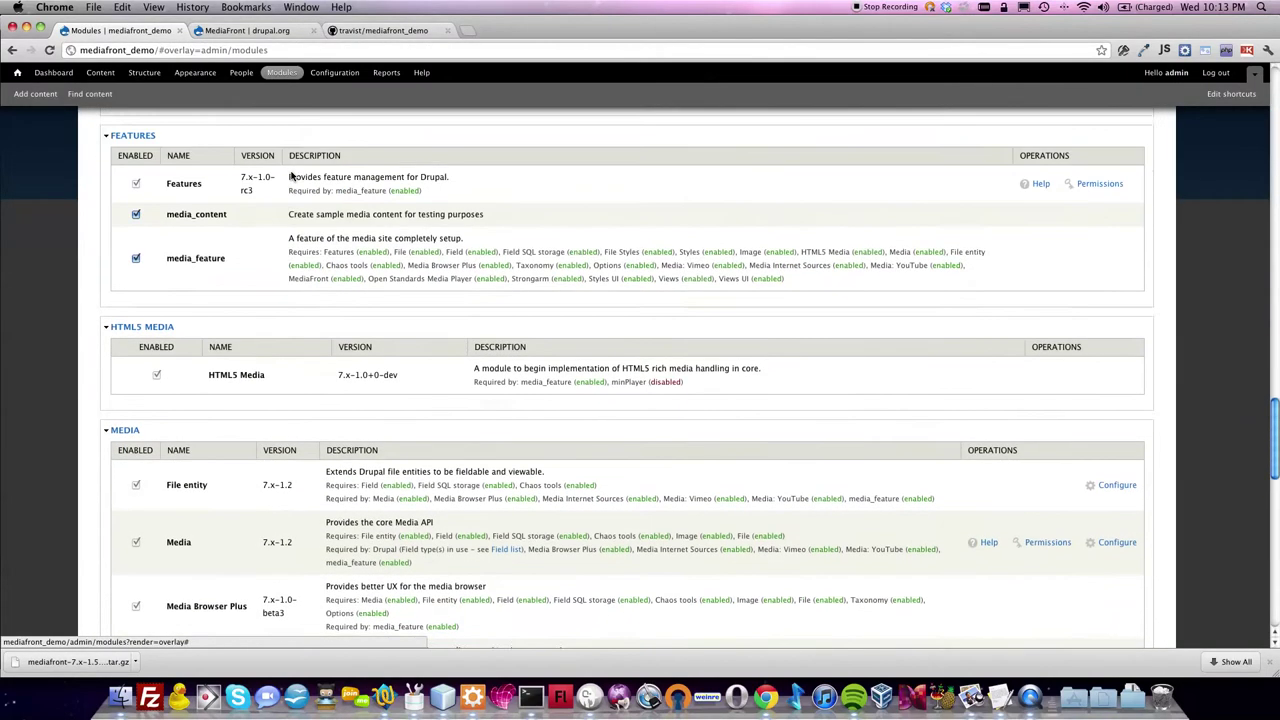
scroll(291, 176, "down", 4)
scroll(291, 176, "down", 10)
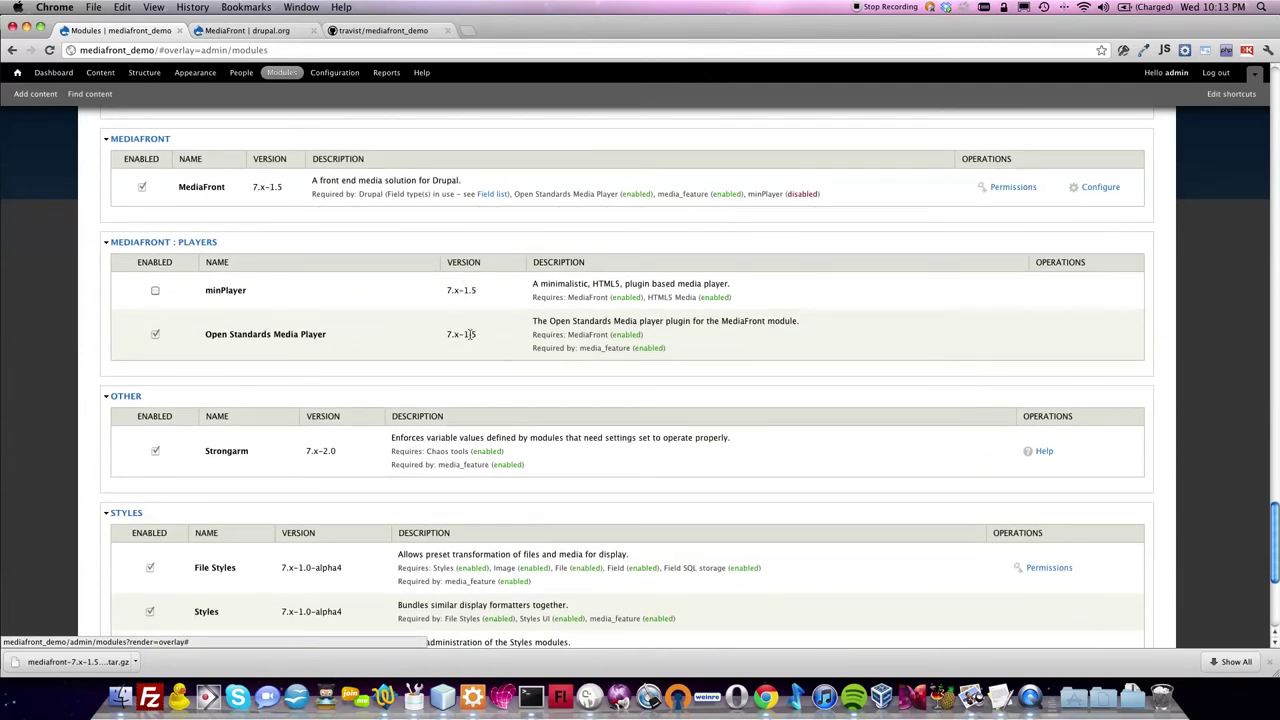
scroll(478, 338, "down", 5)
scroll(465, 310, "up", 3)
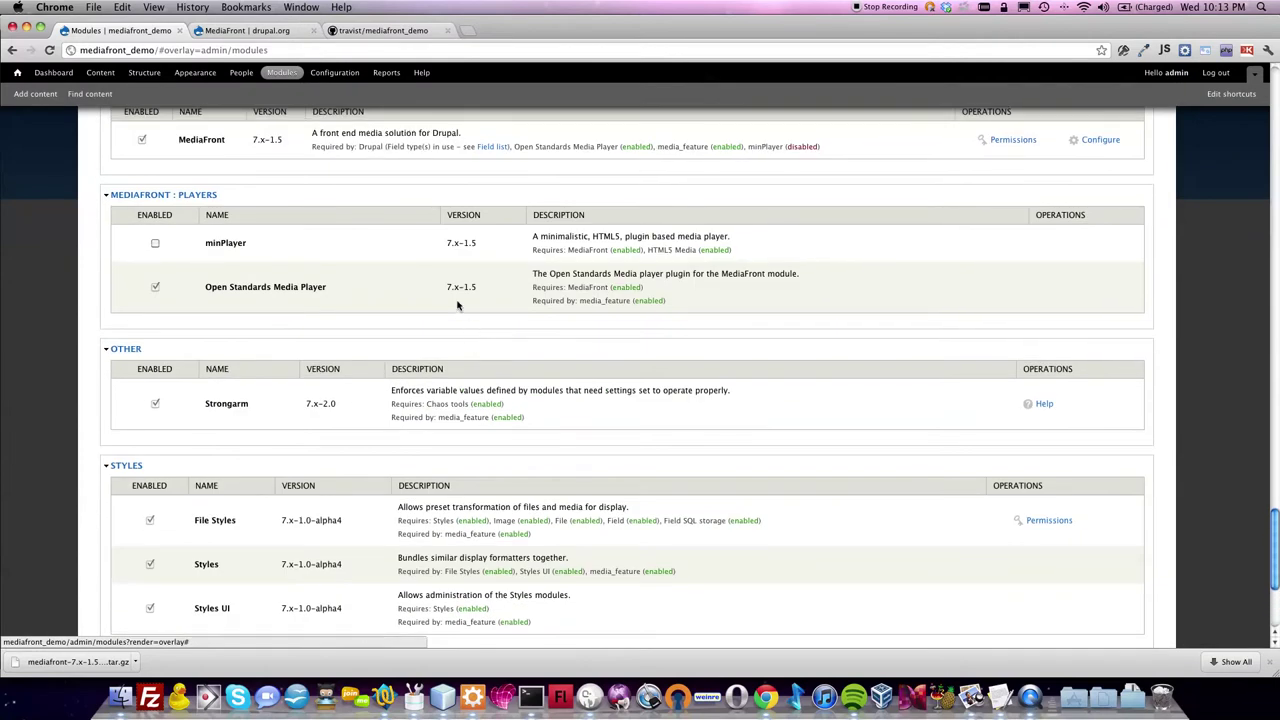
scroll(472, 307, "down", 3)
scroll(472, 307, "down", 2)
scroll(460, 305, "up", 8)
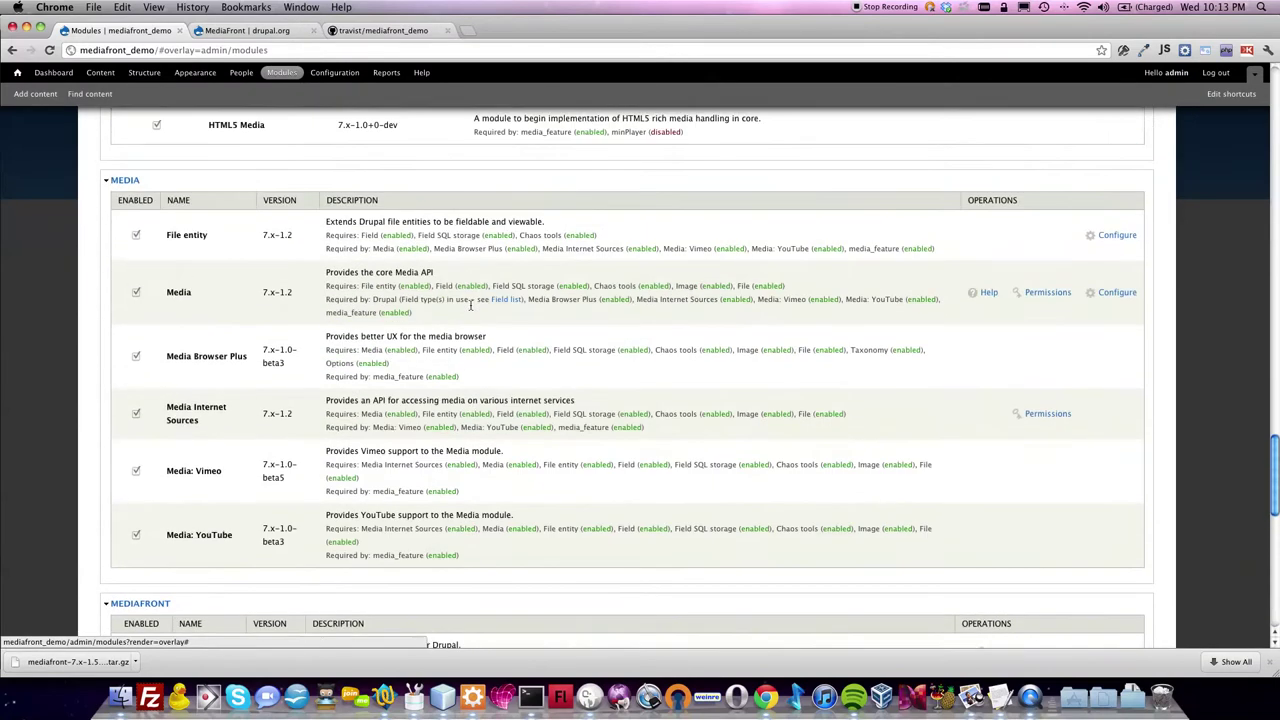
Step: Check the versions of the Media, Strongarm, Styles and Views modules in the module list
scroll(470, 305, "down", 1)
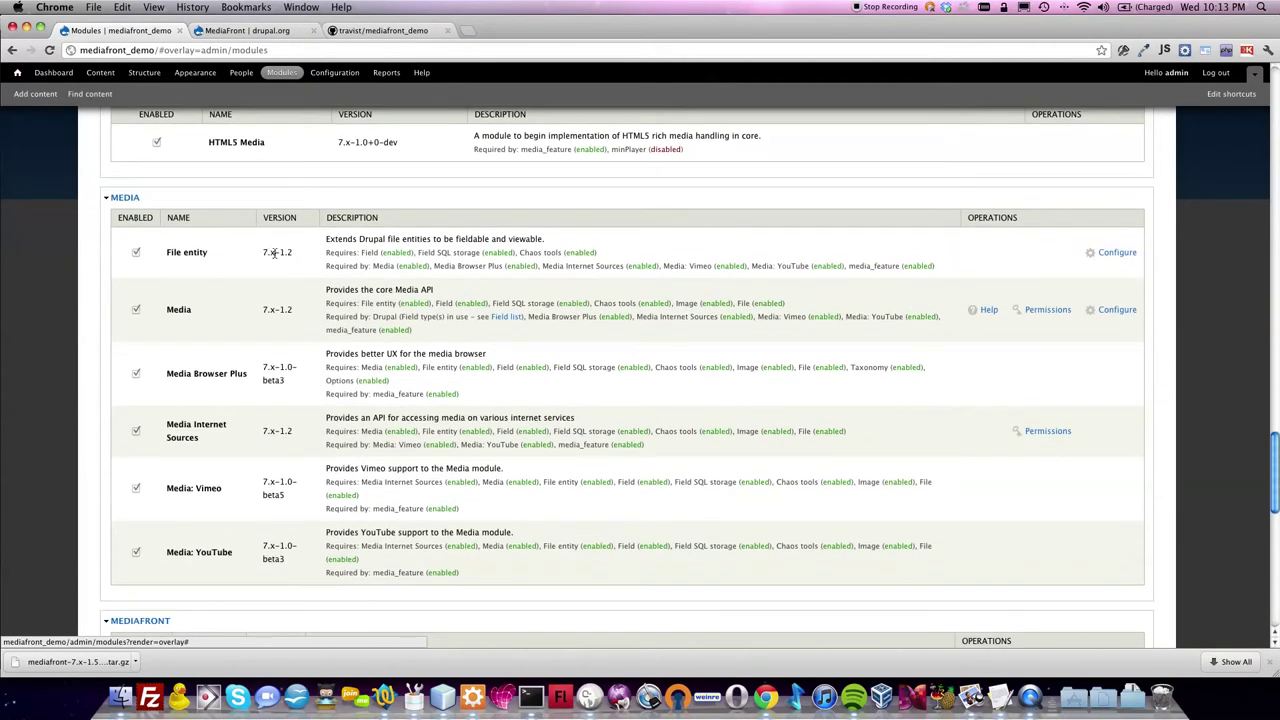
scroll(297, 254, "down", 2)
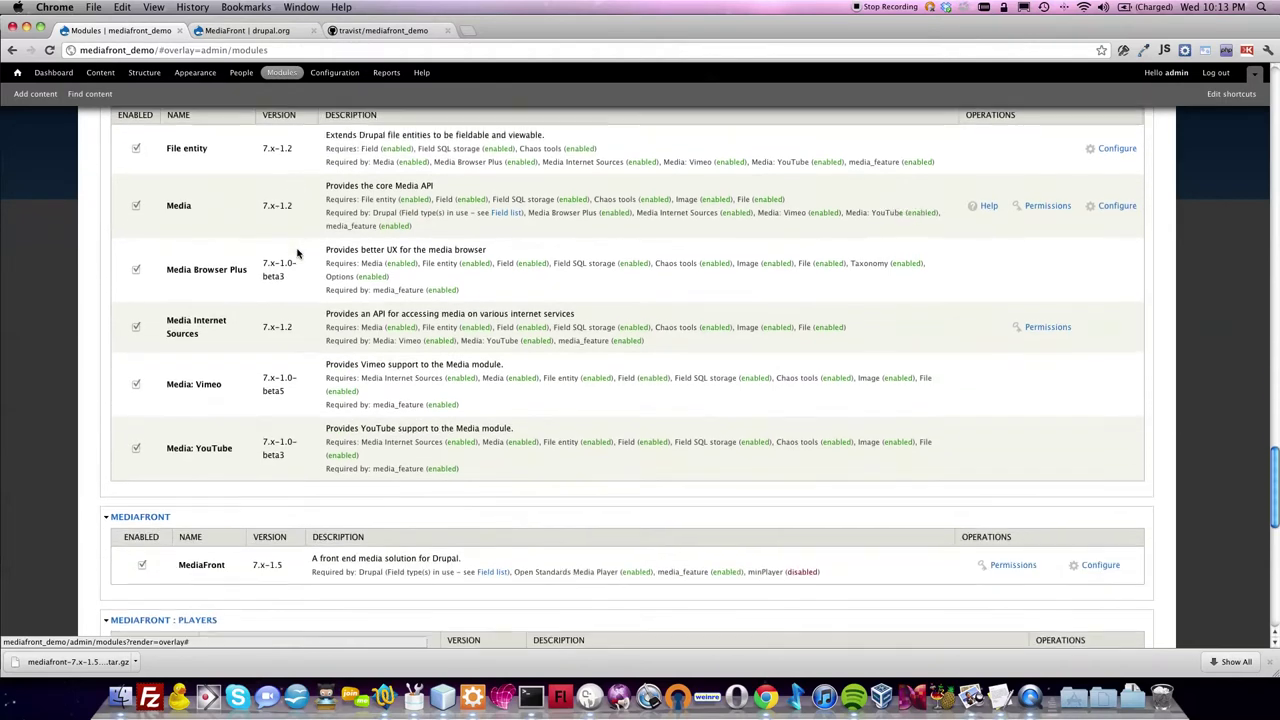
scroll(297, 254, "up", 1)
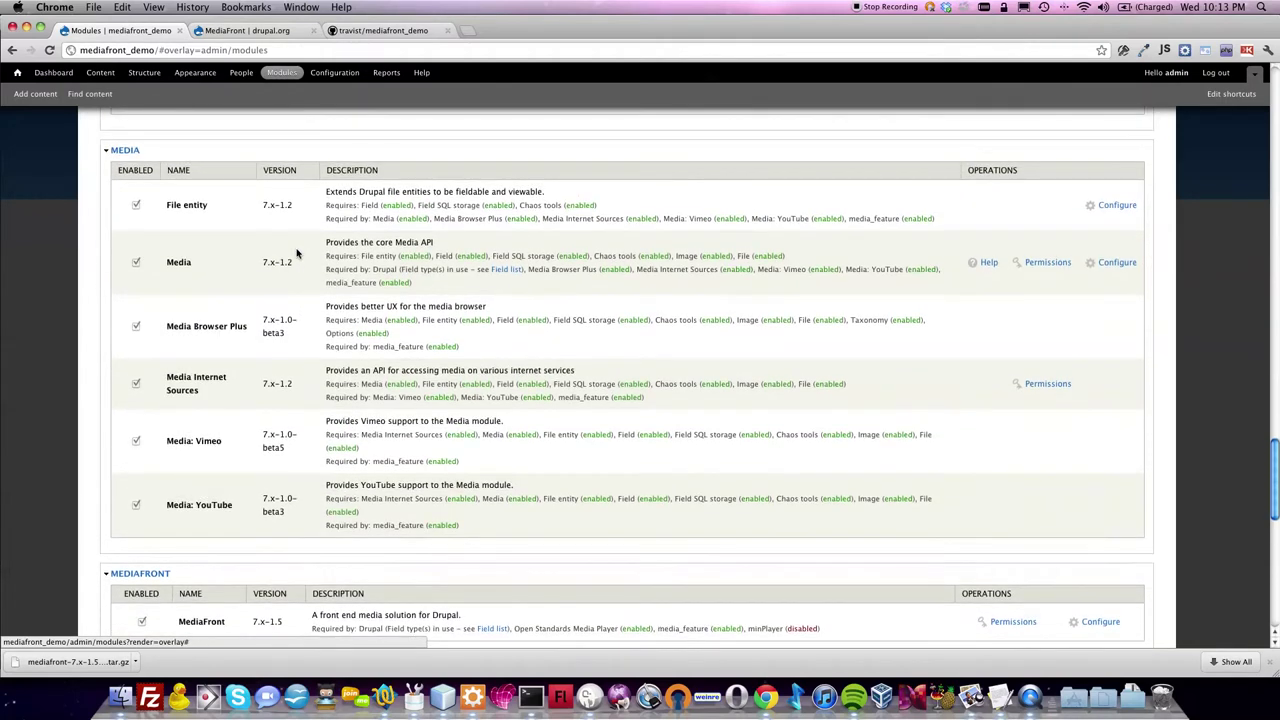
scroll(296, 254, "down", 10)
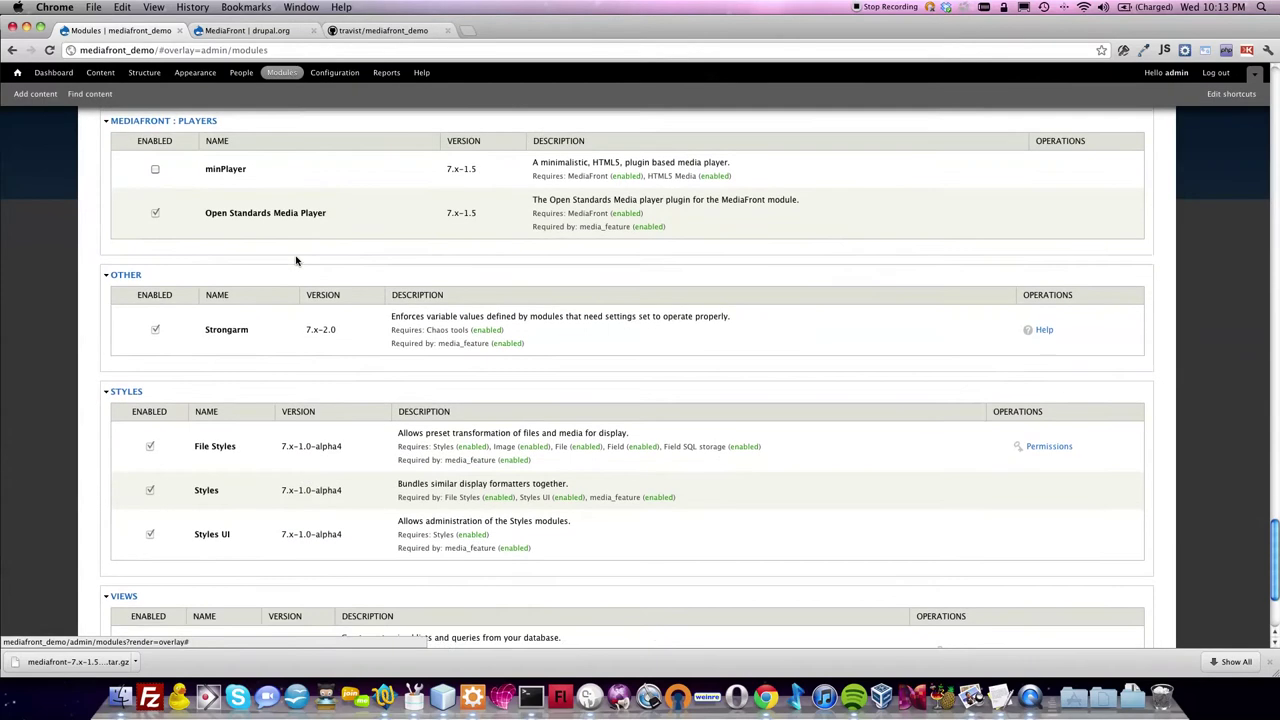
scroll(296, 260, "down", 3)
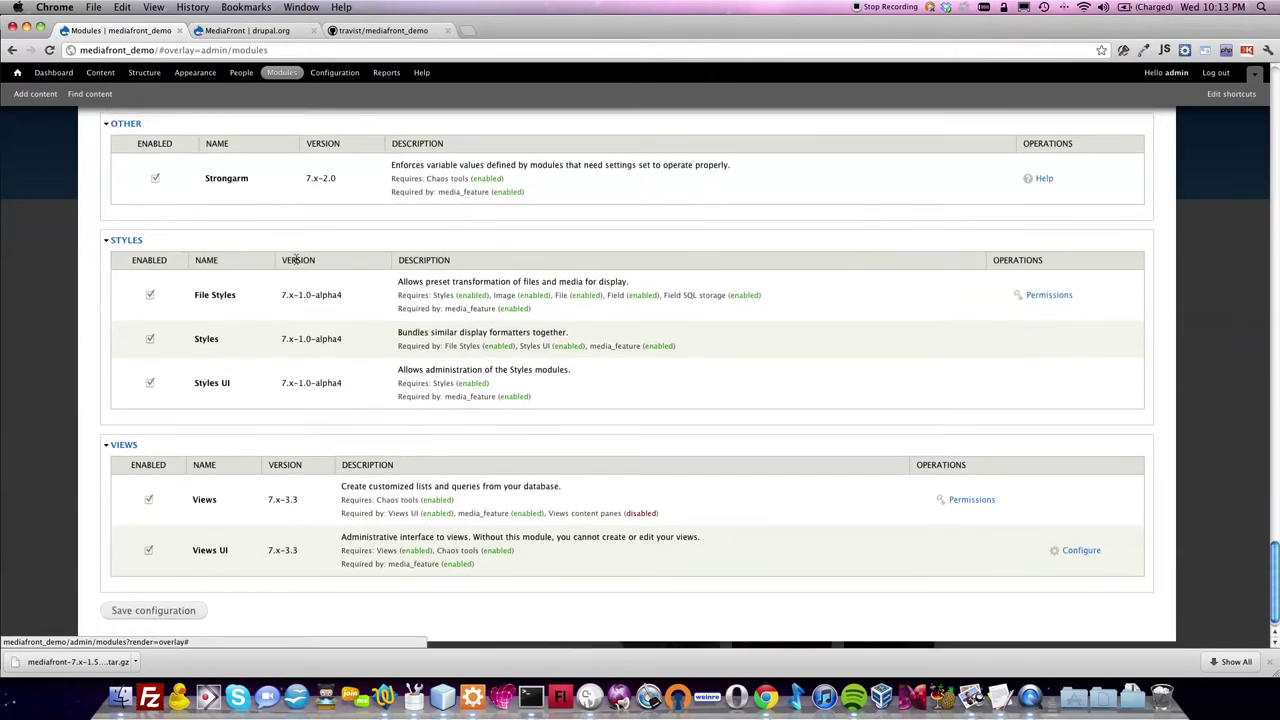
scroll(296, 260, "down", 1)
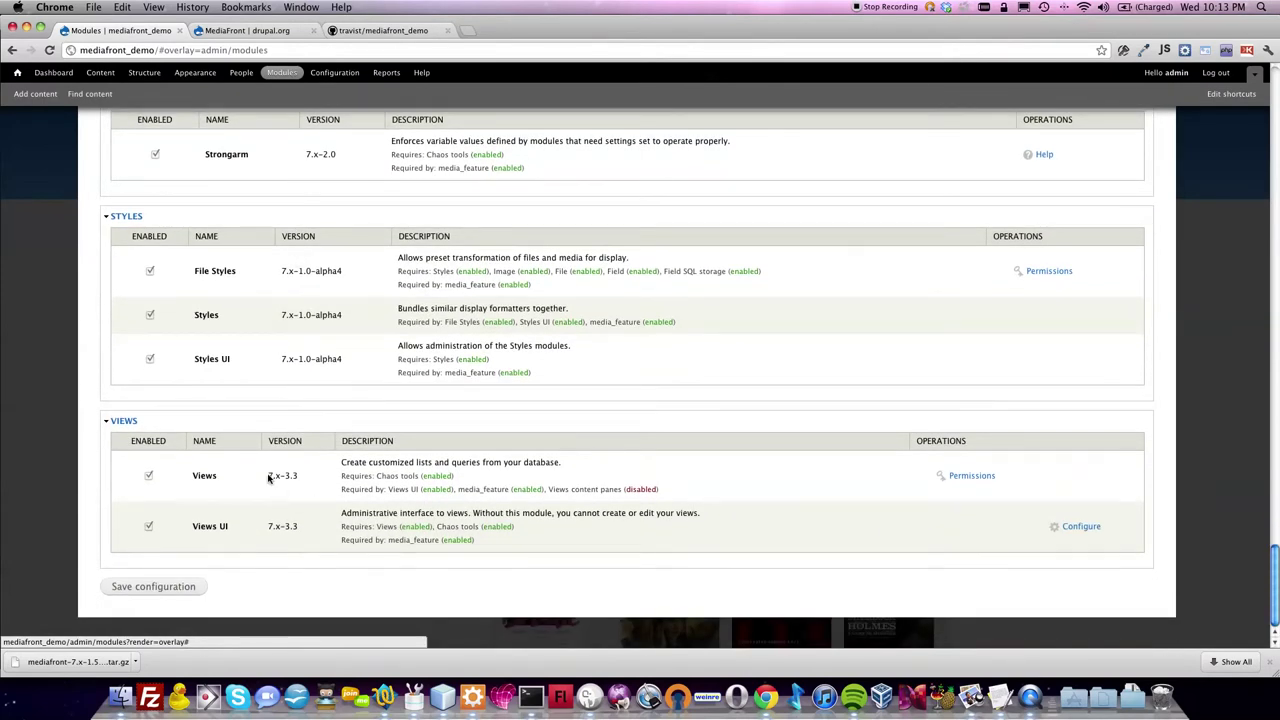
Step: Review the Features, Chaos Tool Suite and Core groups on the way back to the start of the module list
scroll(289, 471, "up", 10)
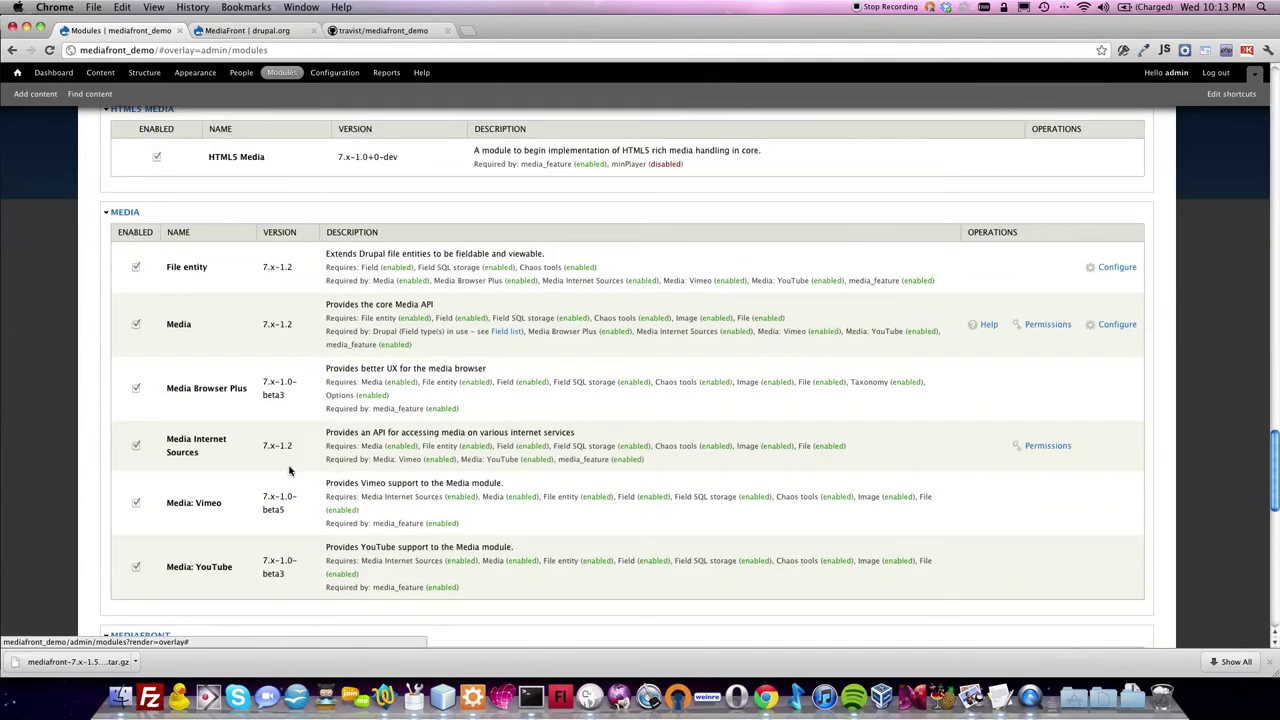
scroll(289, 471, "up", 3)
scroll(290, 470, "up", 3)
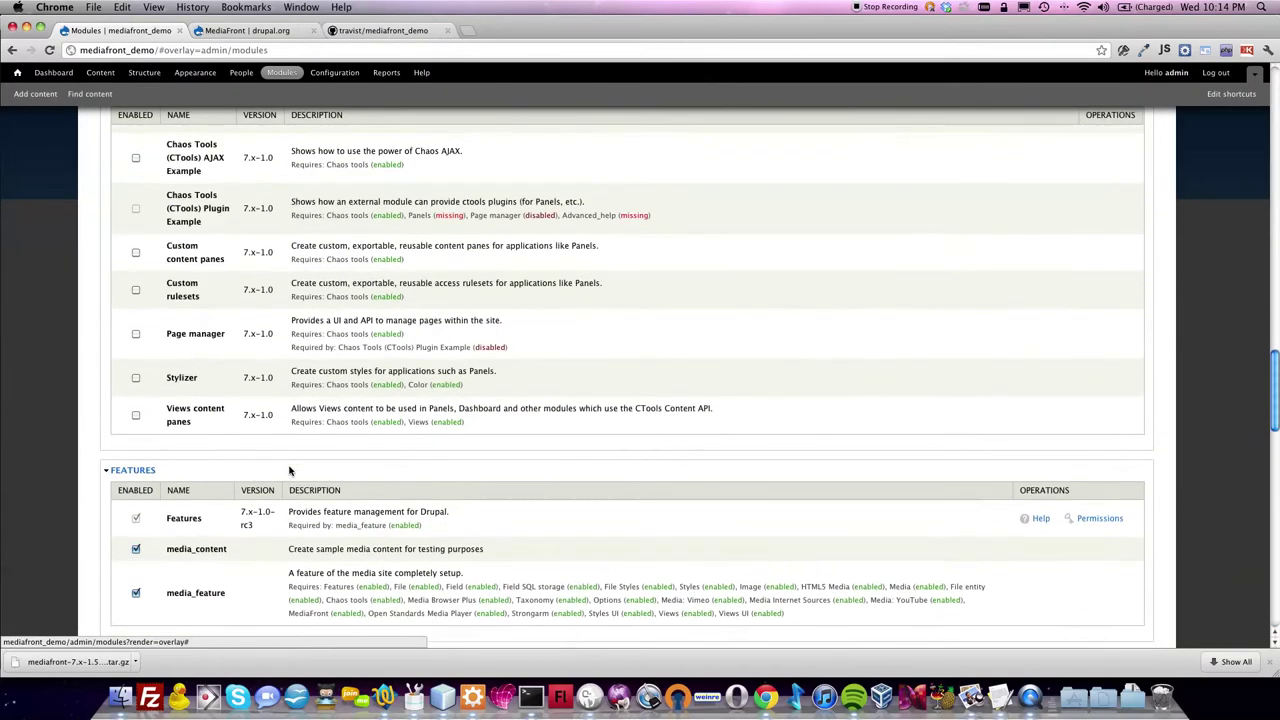
scroll(288, 450, "up", 5)
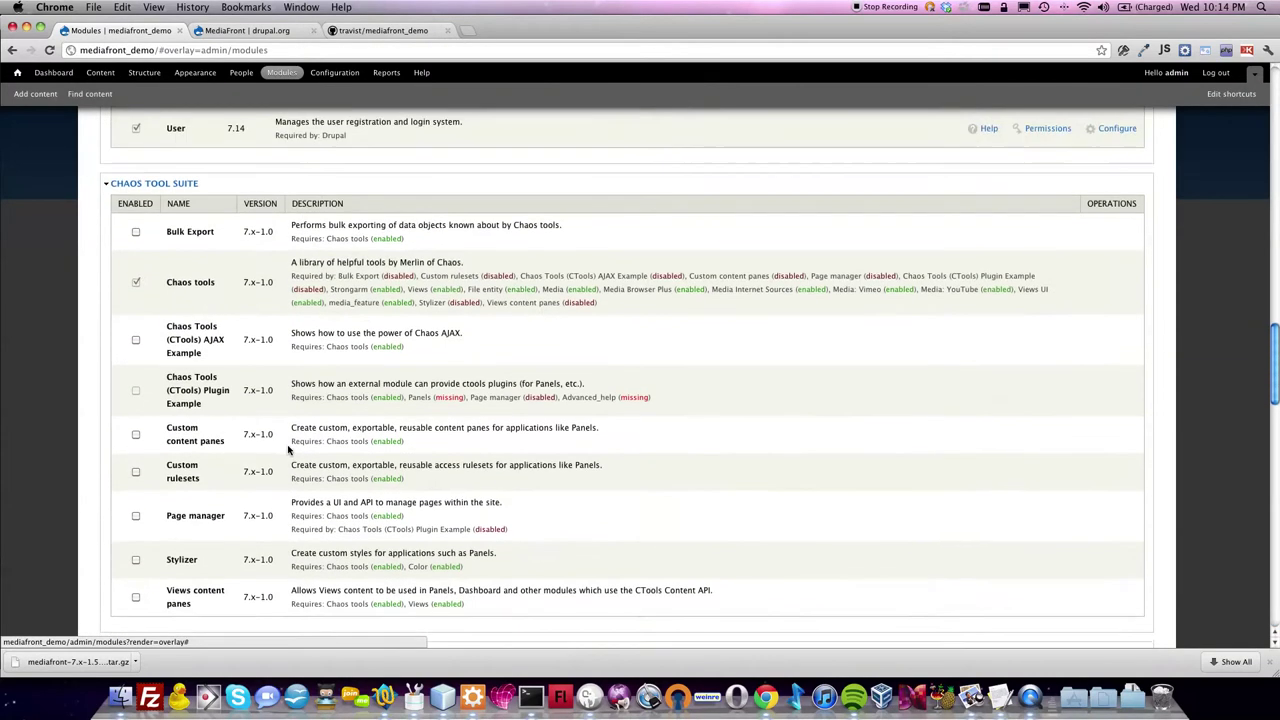
scroll(288, 450, "up", 12)
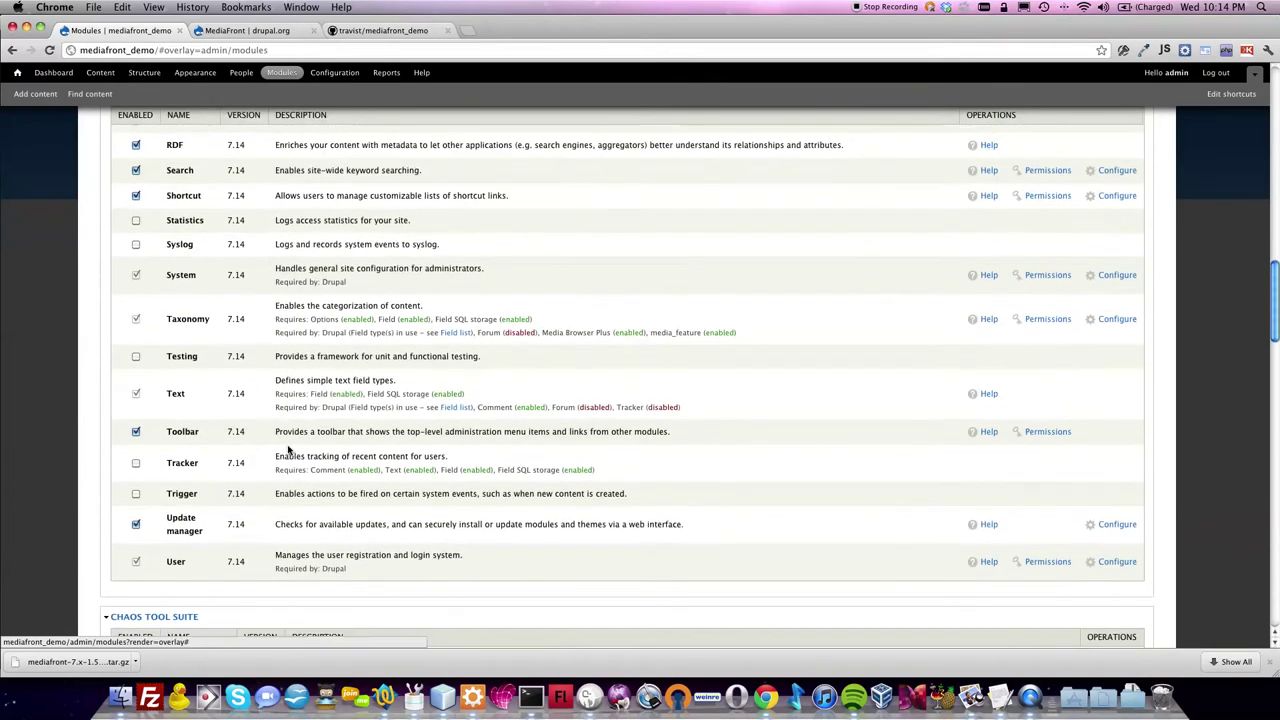
scroll(288, 450, "up", 20)
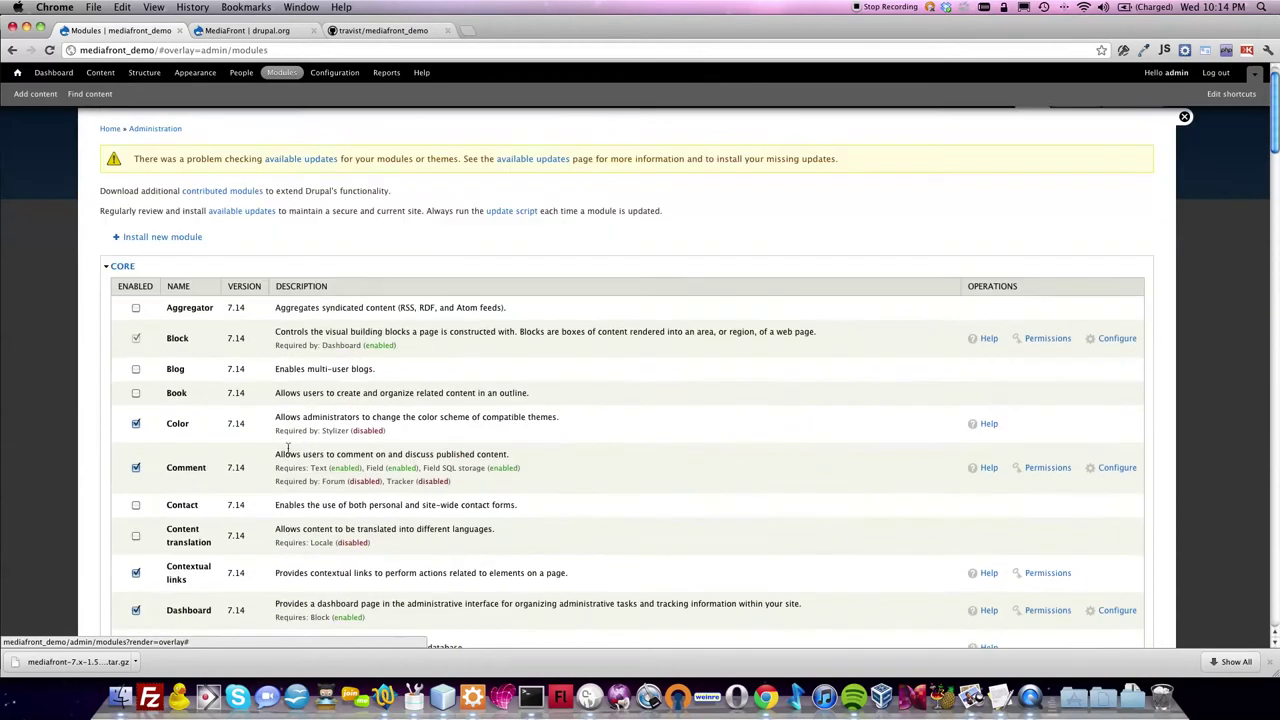
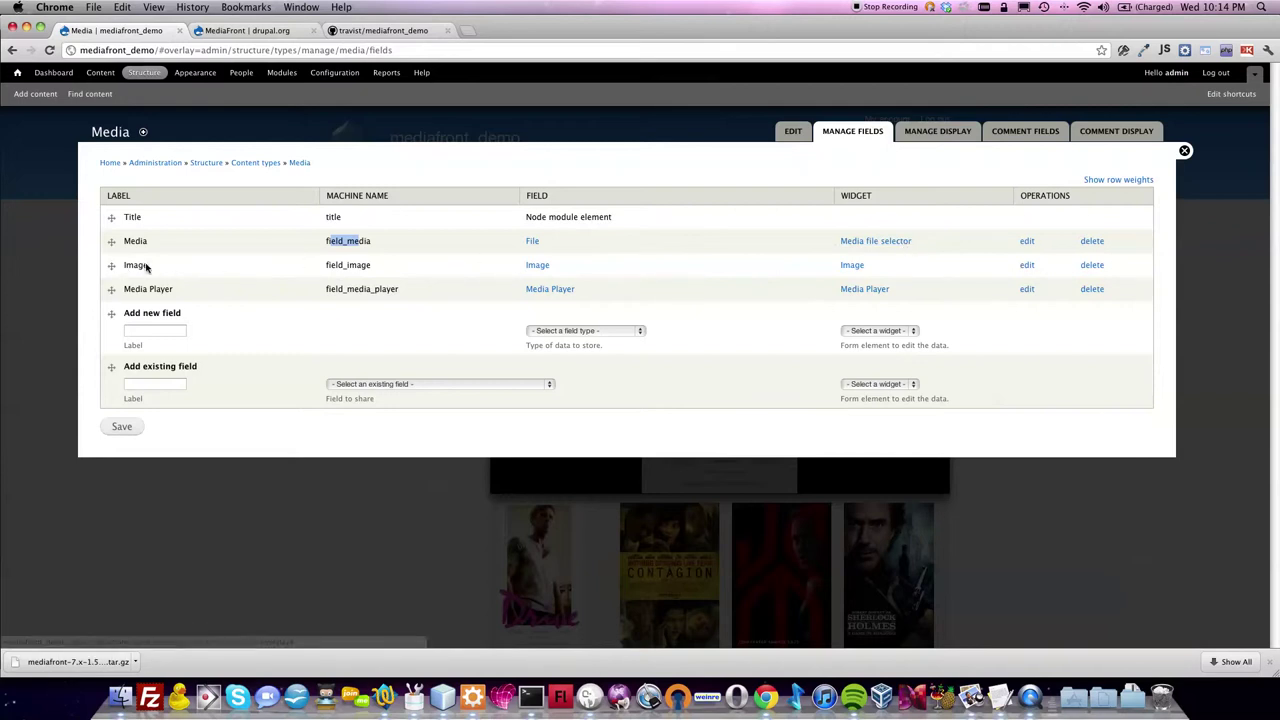
Step: Review the Media content type's image and media player fields, and open its display settings
left_click_drag(336, 265, 390, 268)
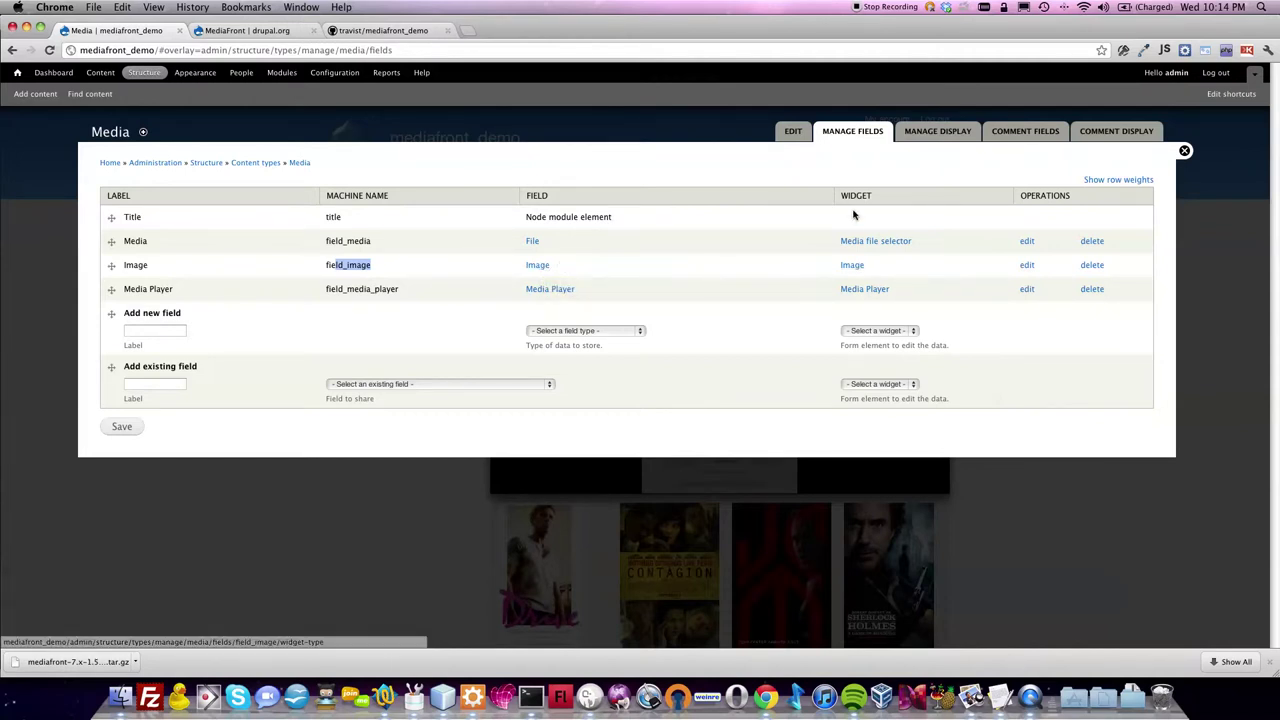
left_click_drag(346, 289, 384, 289)
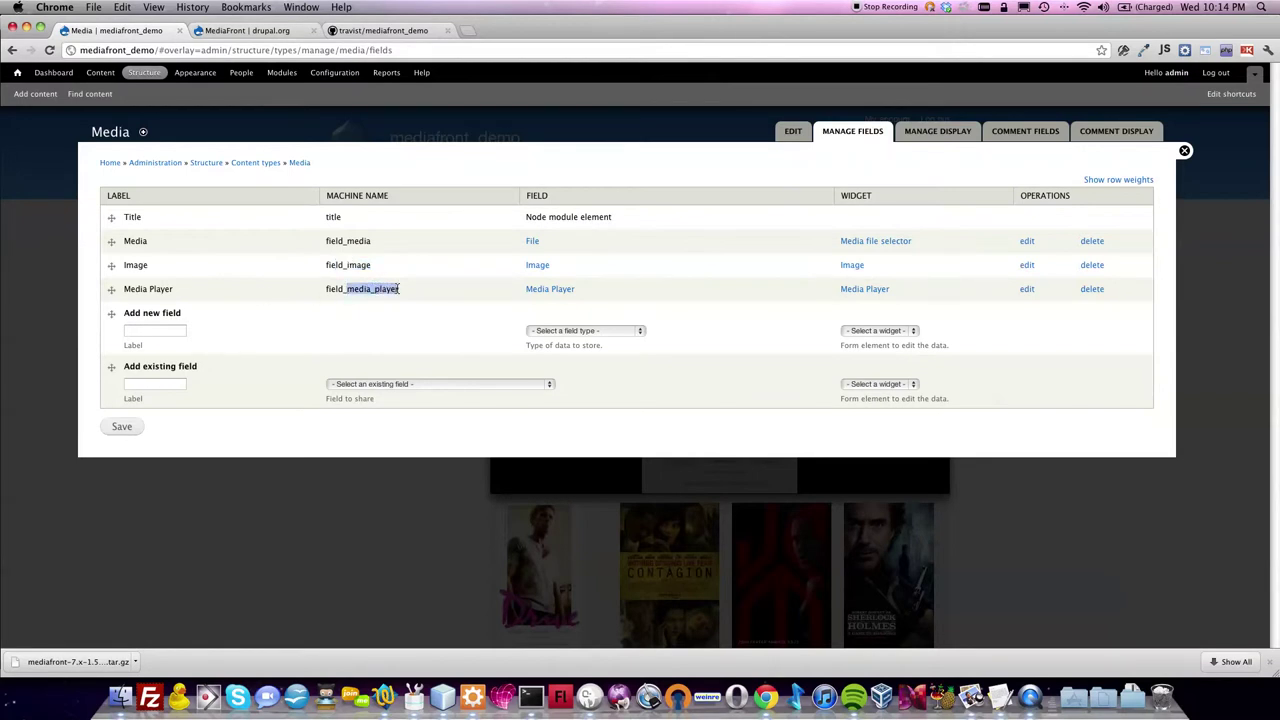
left_click_drag(326, 289, 402, 289)
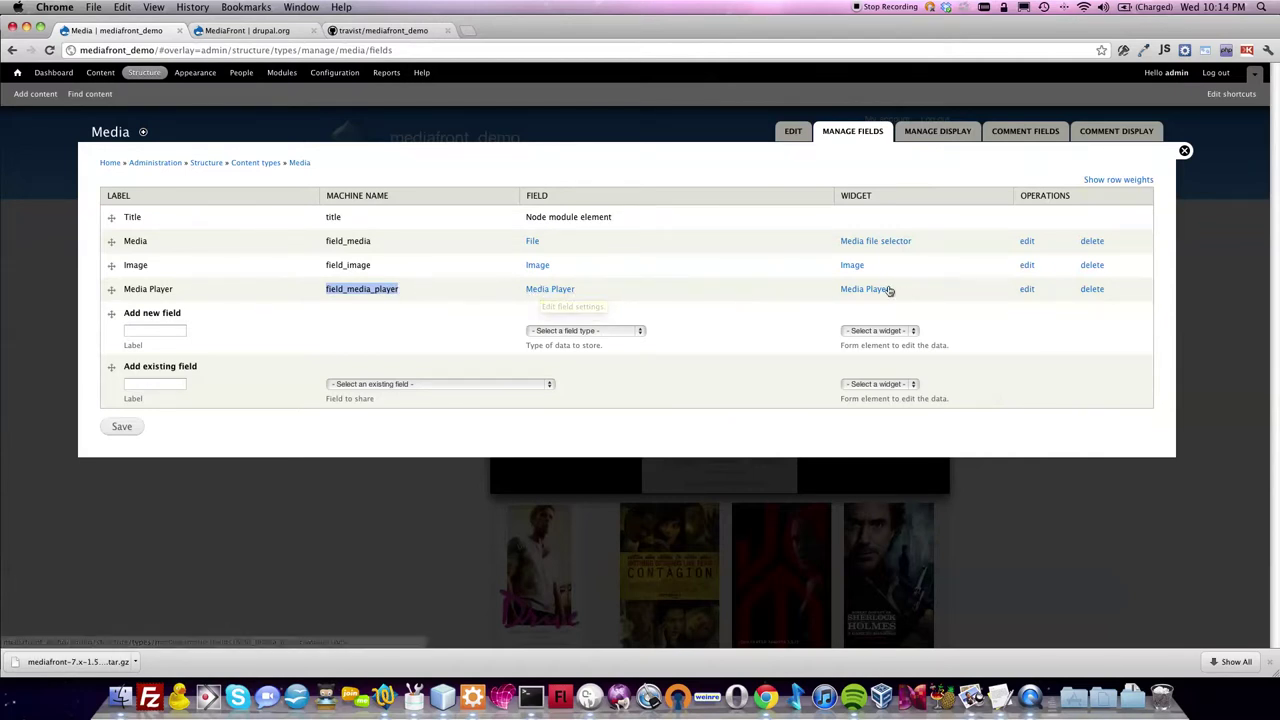
left_click(917, 142)
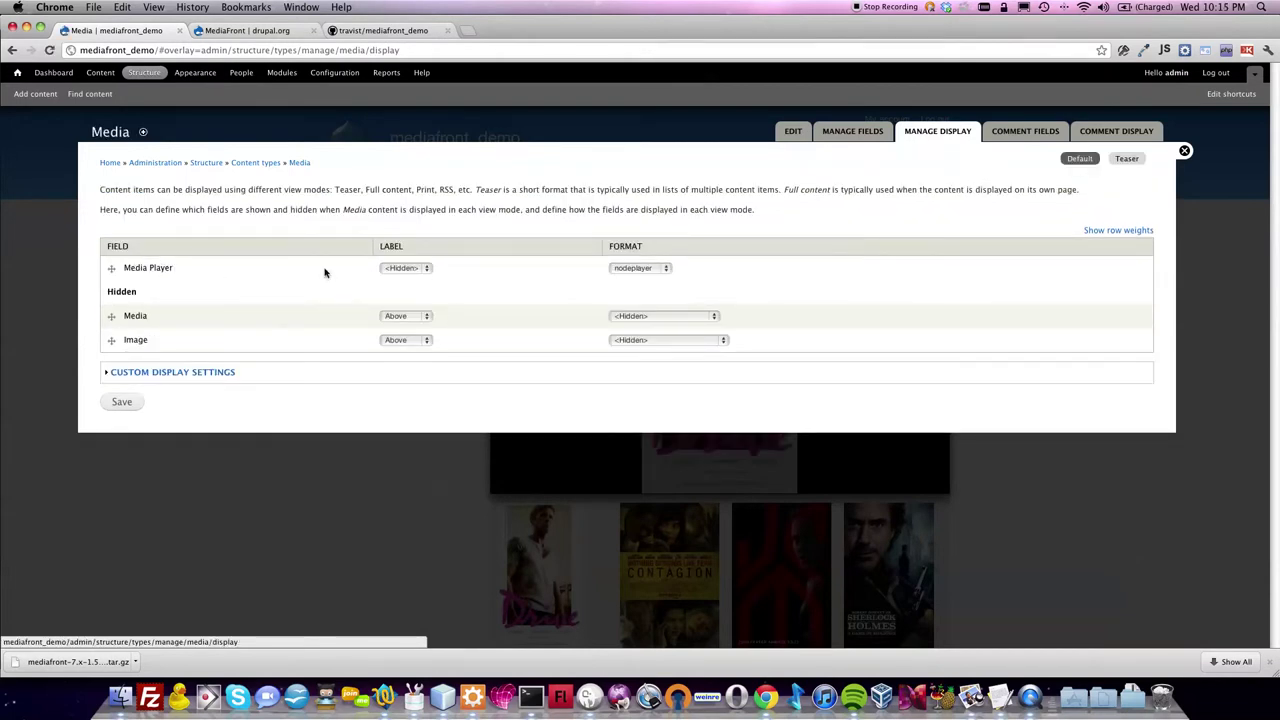
Step: Open the MediaFront presets list, review the player, playlist and views_player presets, and return to the home page
left_click(147, 75)
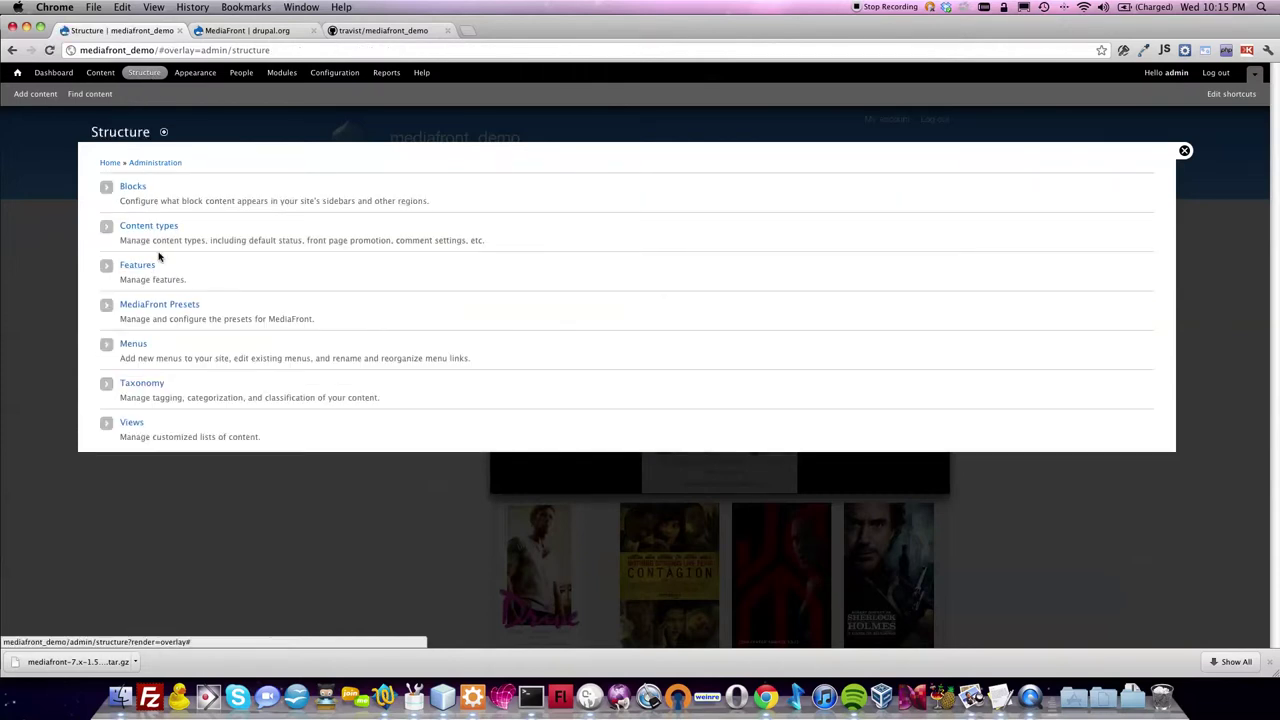
left_click(155, 303)
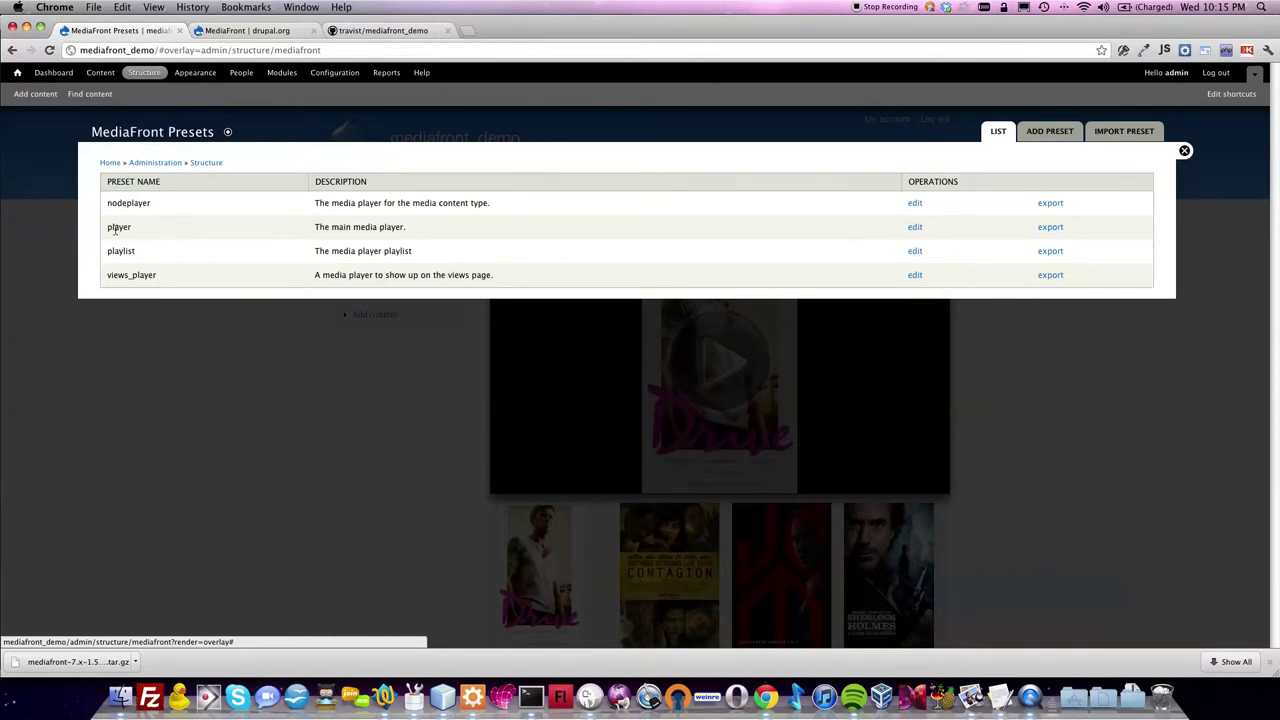
double_click(116, 228)
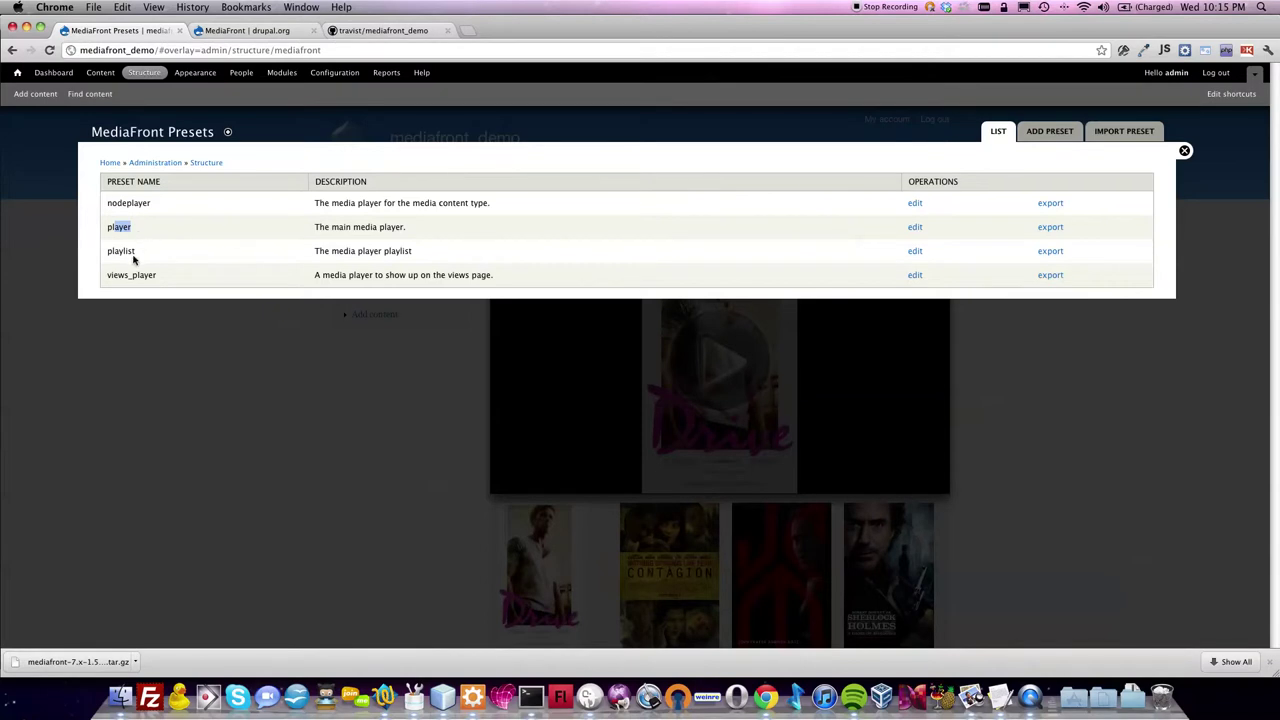
double_click(113, 252)
double_click(144, 277)
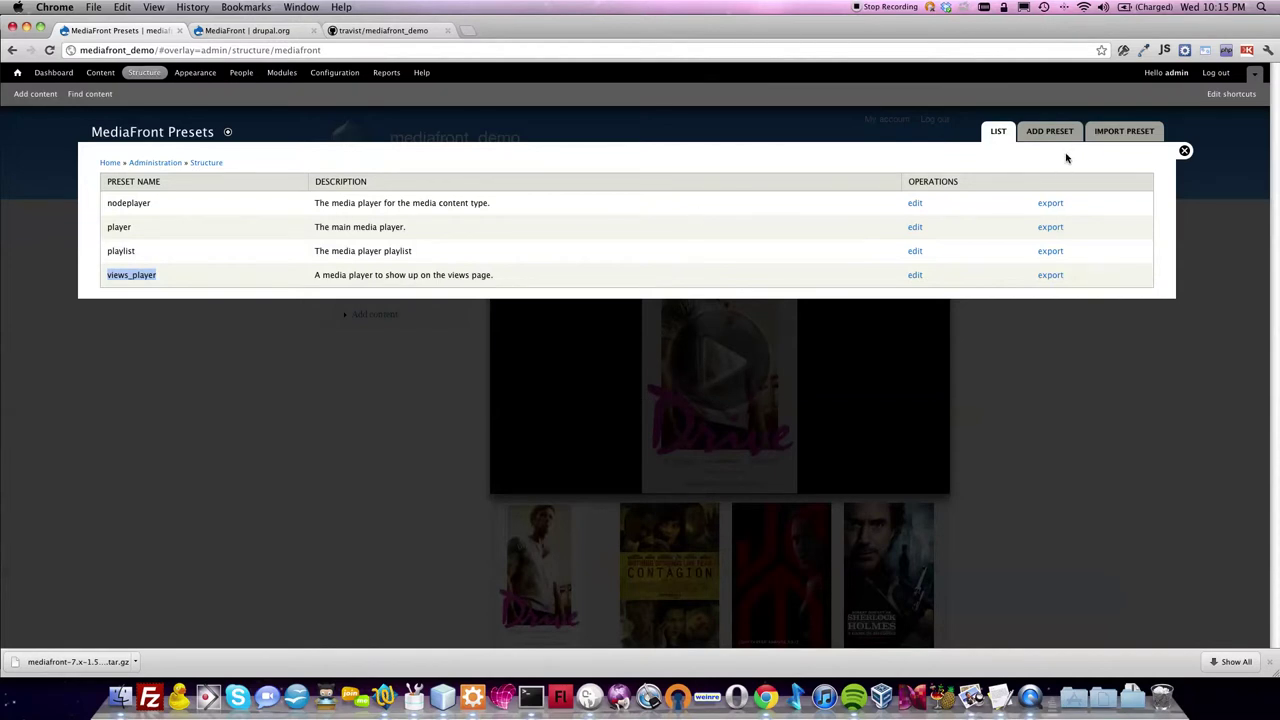
left_click(1183, 152)
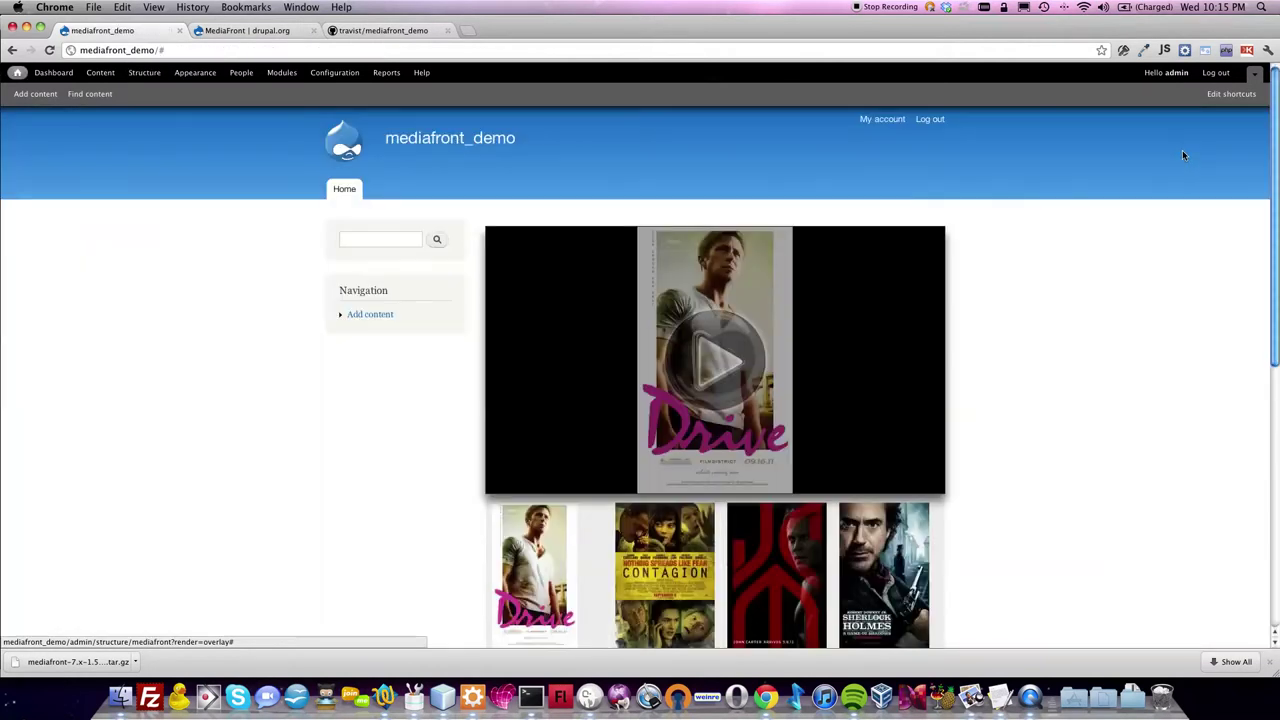
Step: Open The Change Up from the content list, load Contagion from its sidebar playlist and pause the video
left_click(100, 72)
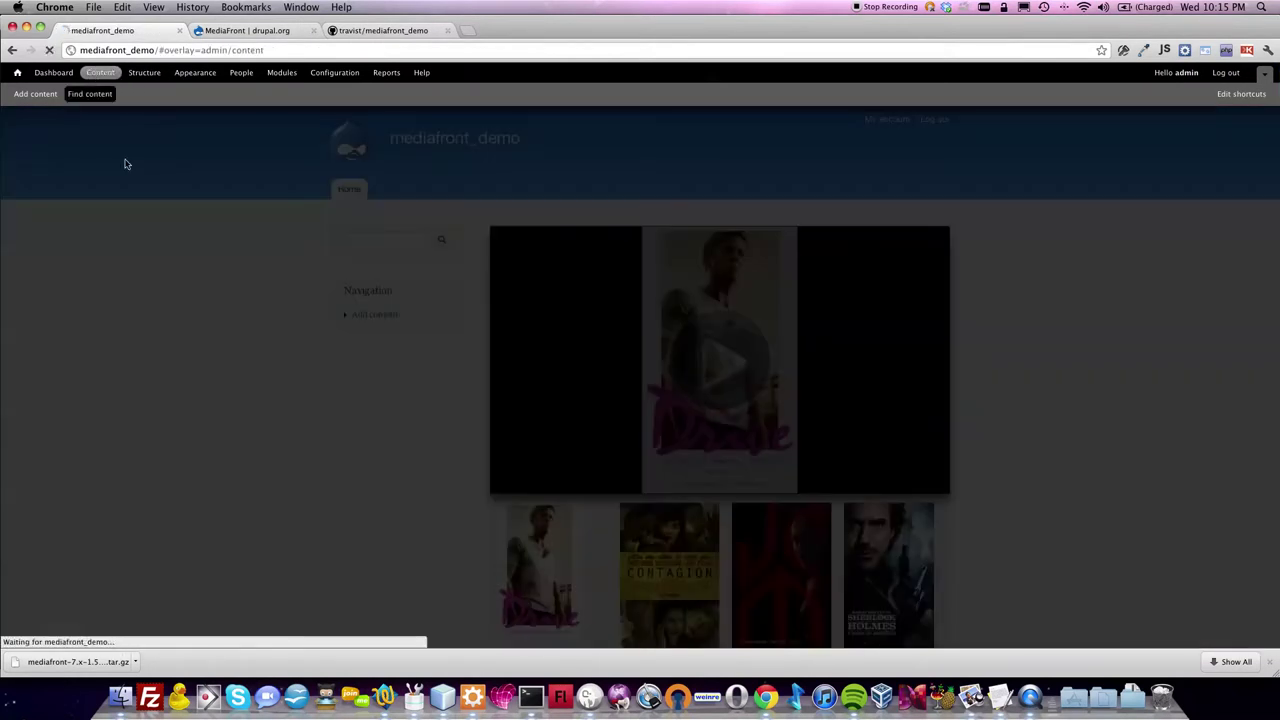
left_click(183, 377)
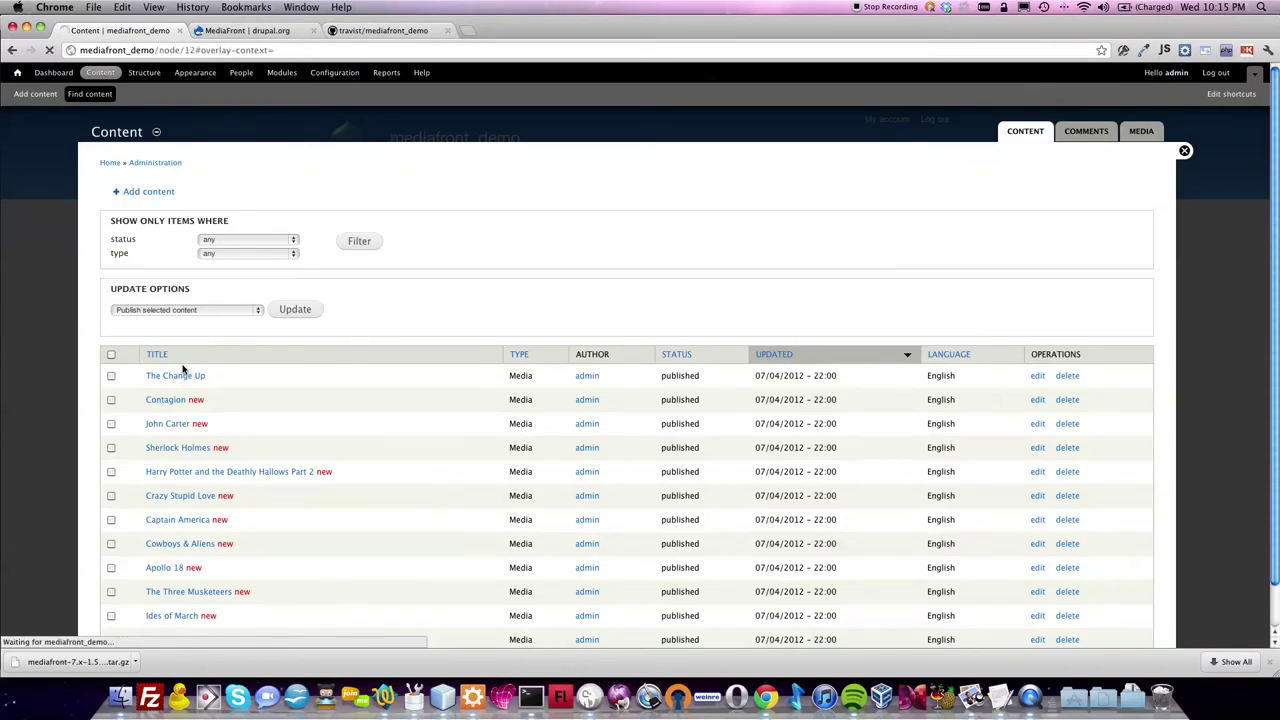
scroll(186, 365, "down", 3)
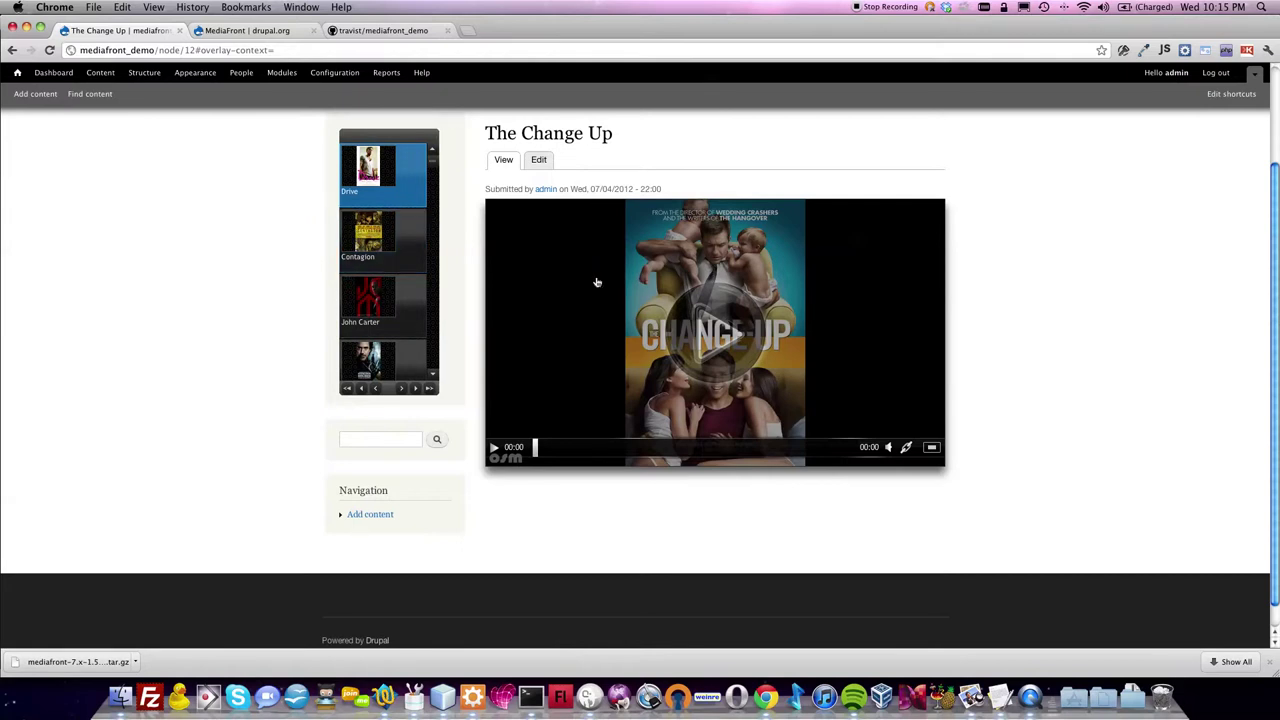
left_click(381, 245)
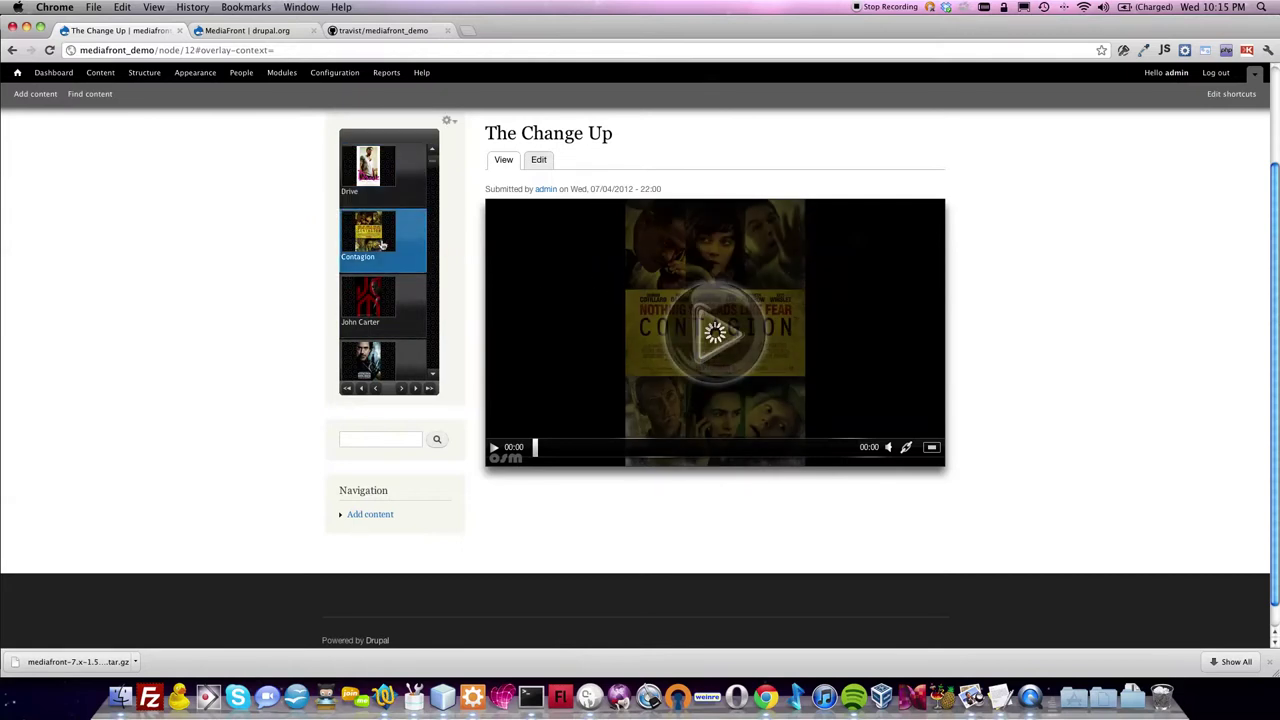
left_click(492, 450)
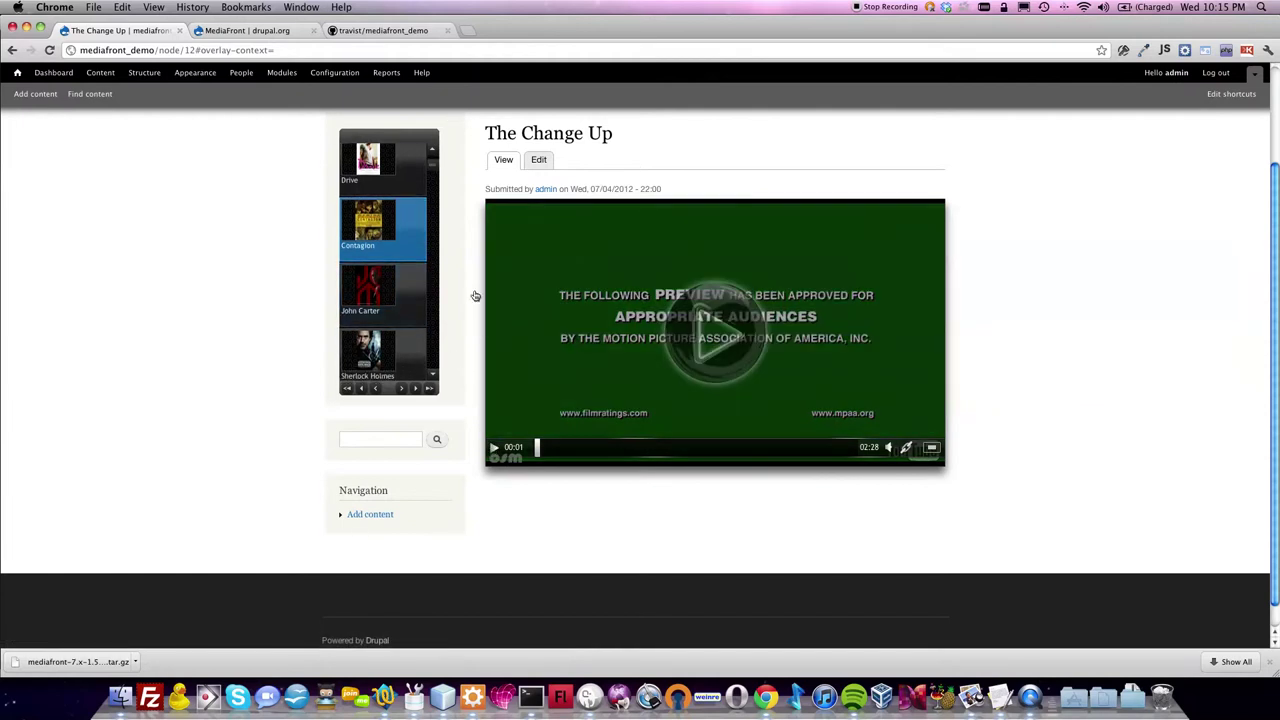
scroll(272, 377, "up", 3)
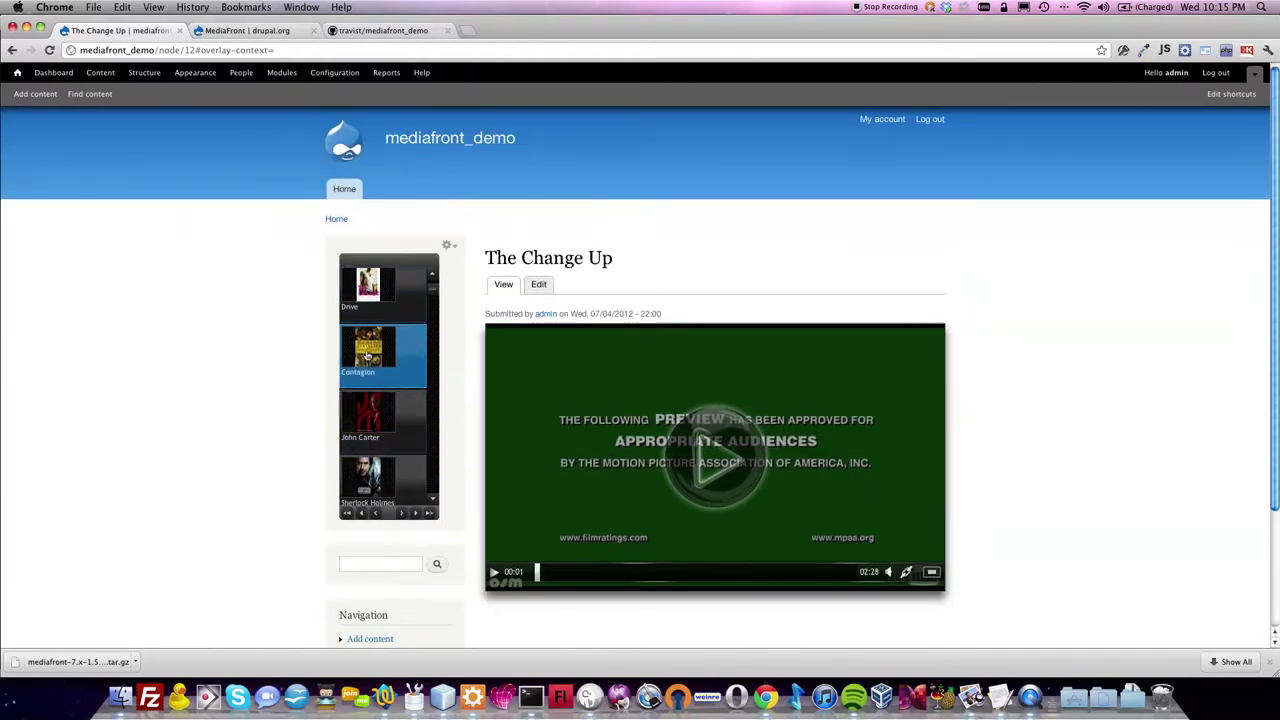
Step: From the home page, open the media view for editing and review its first page display and preview
left_click(406, 142)
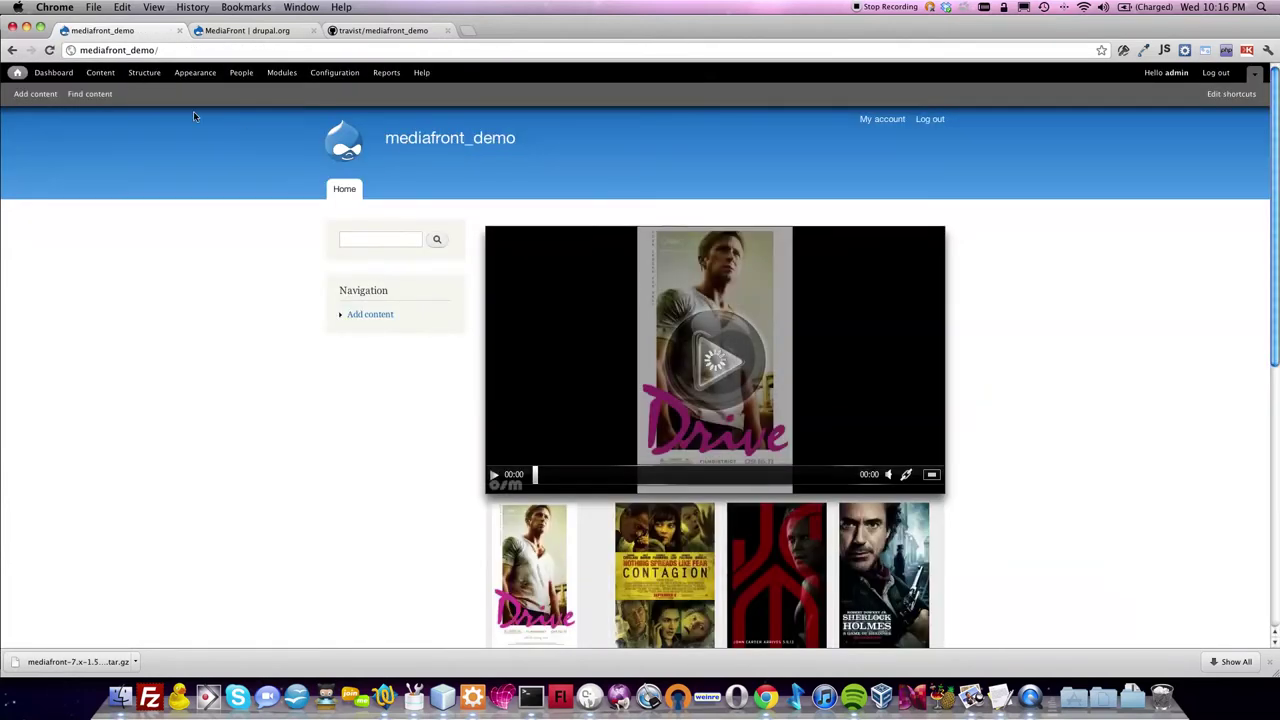
left_click(141, 76)
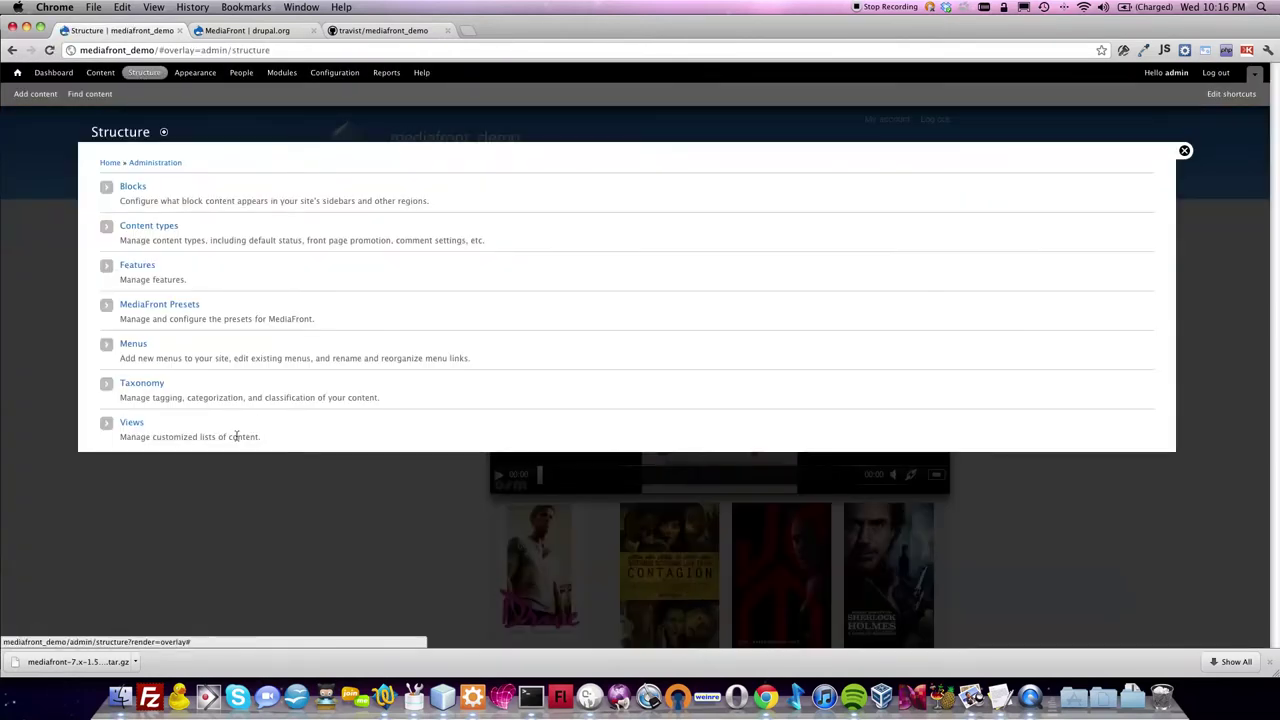
left_click(138, 424)
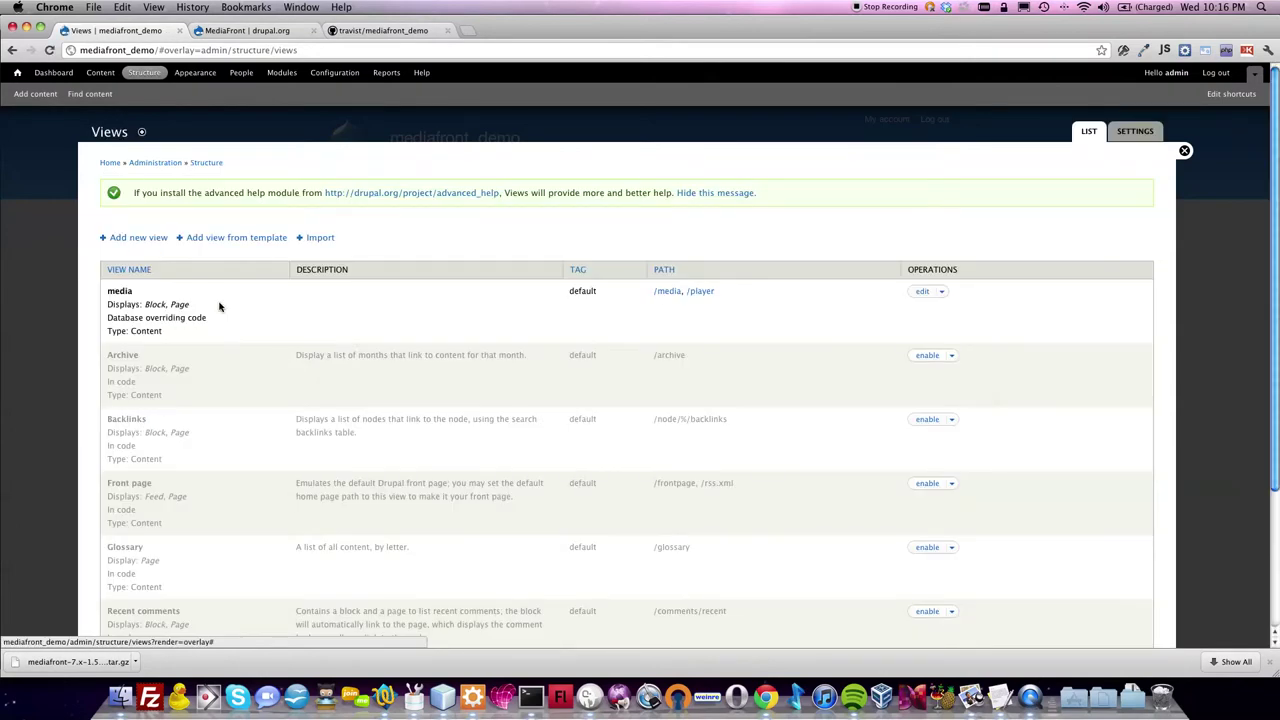
left_click(921, 291)
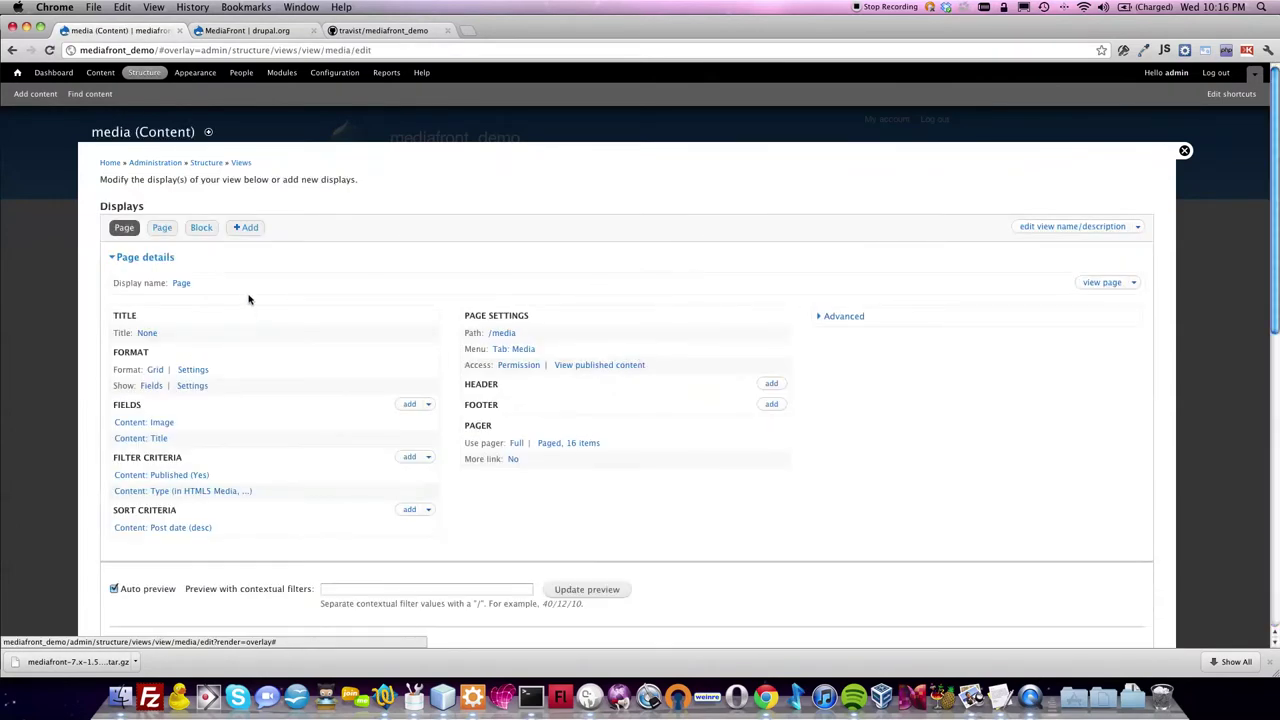
scroll(510, 350, "down", 5)
scroll(431, 420, "up", 3)
scroll(625, 540, "down", 1)
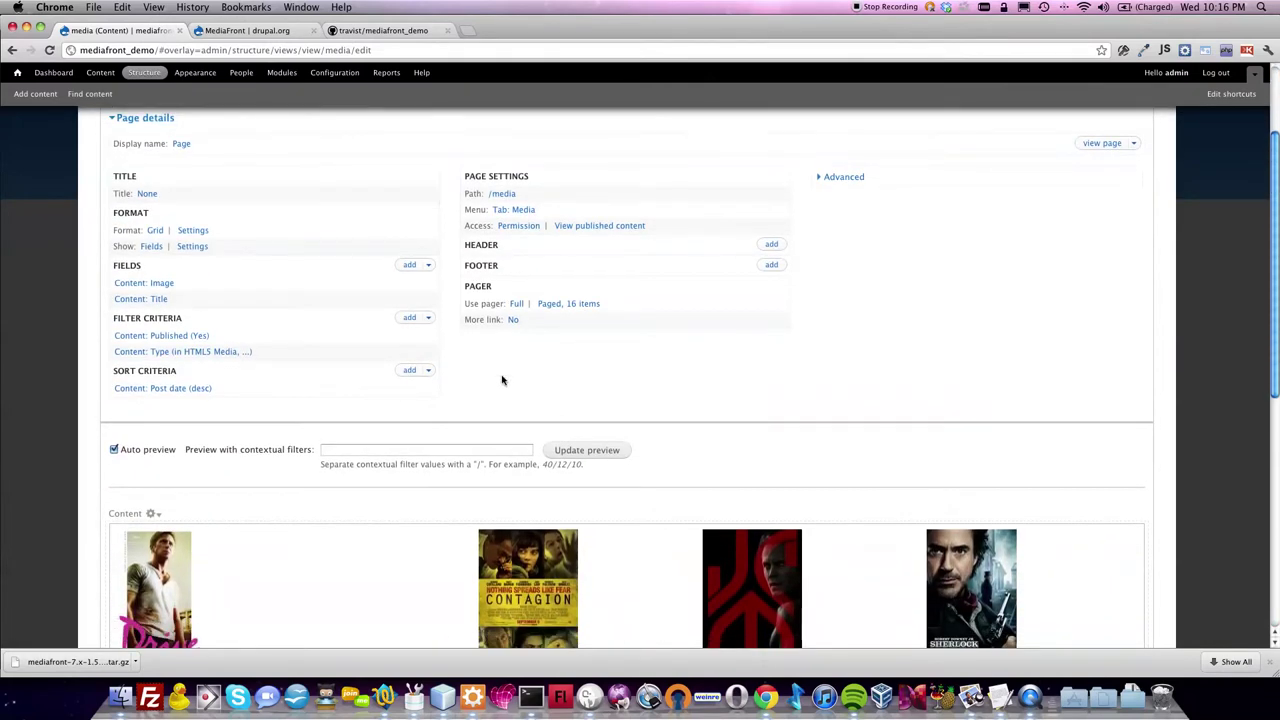
scroll(500, 380, "down", 5)
scroll(500, 380, "up", 6)
scroll(500, 378, "up", 1)
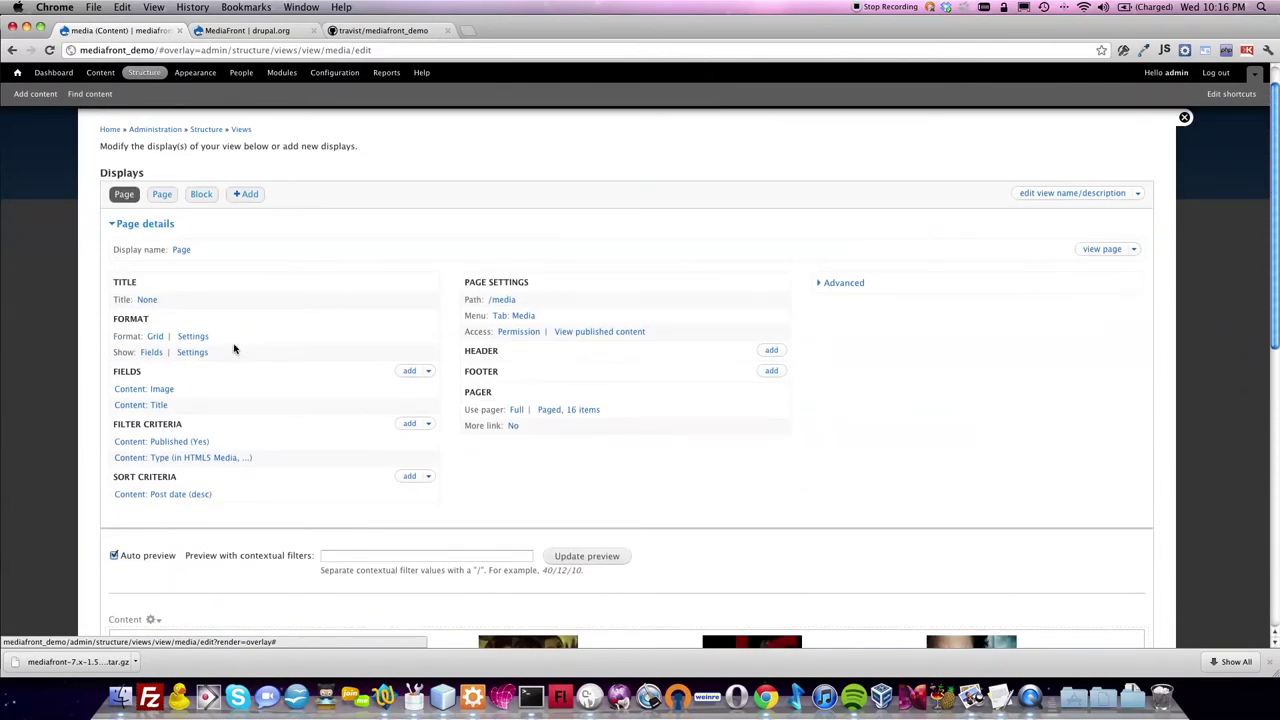
Step: Show the media view's second page display and visit its page at mediafront_demo/player
left_click(158, 198)
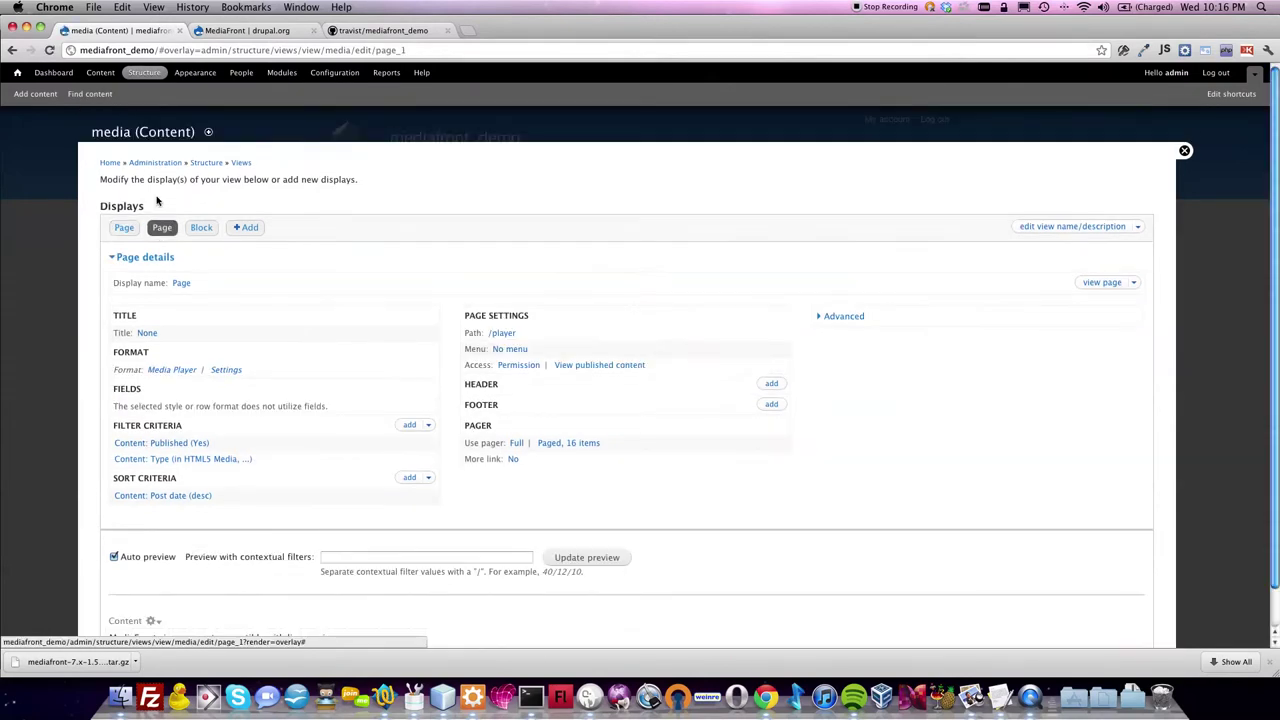
left_click(160, 50)
type("mediafront_demo/player")
key("Return")
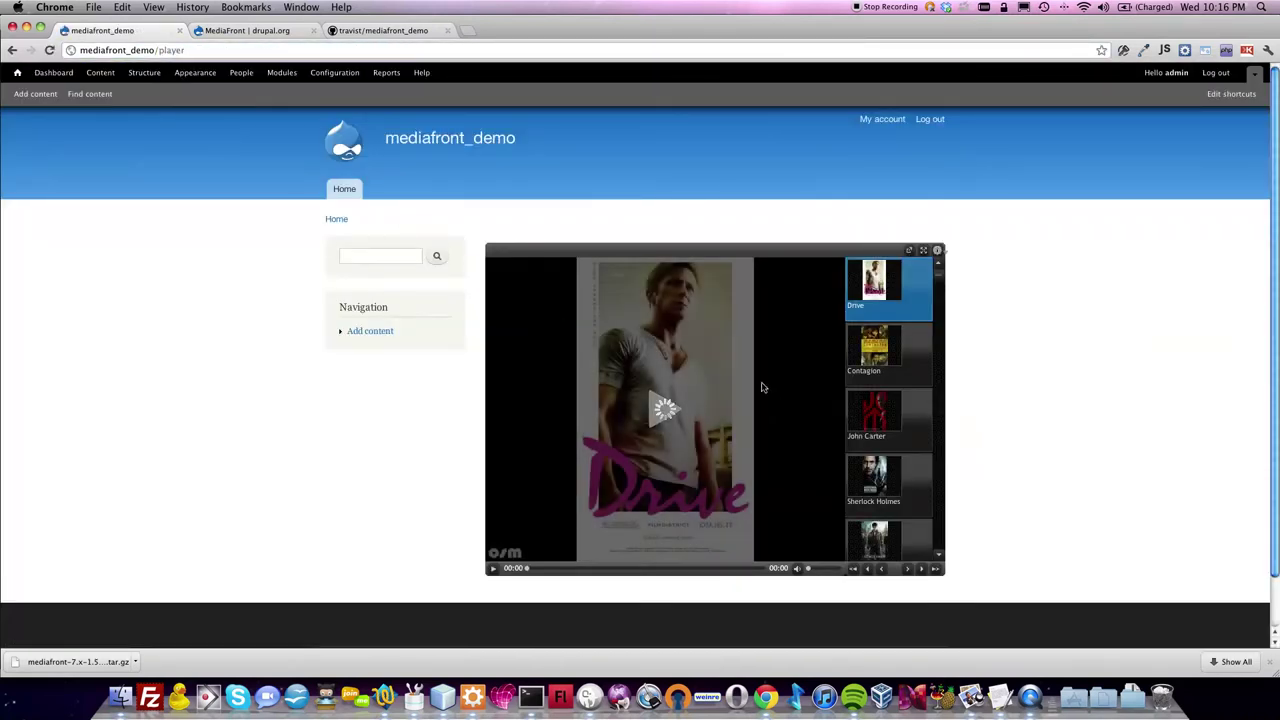
Step: Look through the movie playlist in the player page's media player and try its info control
scroll(880, 450, "down", 2)
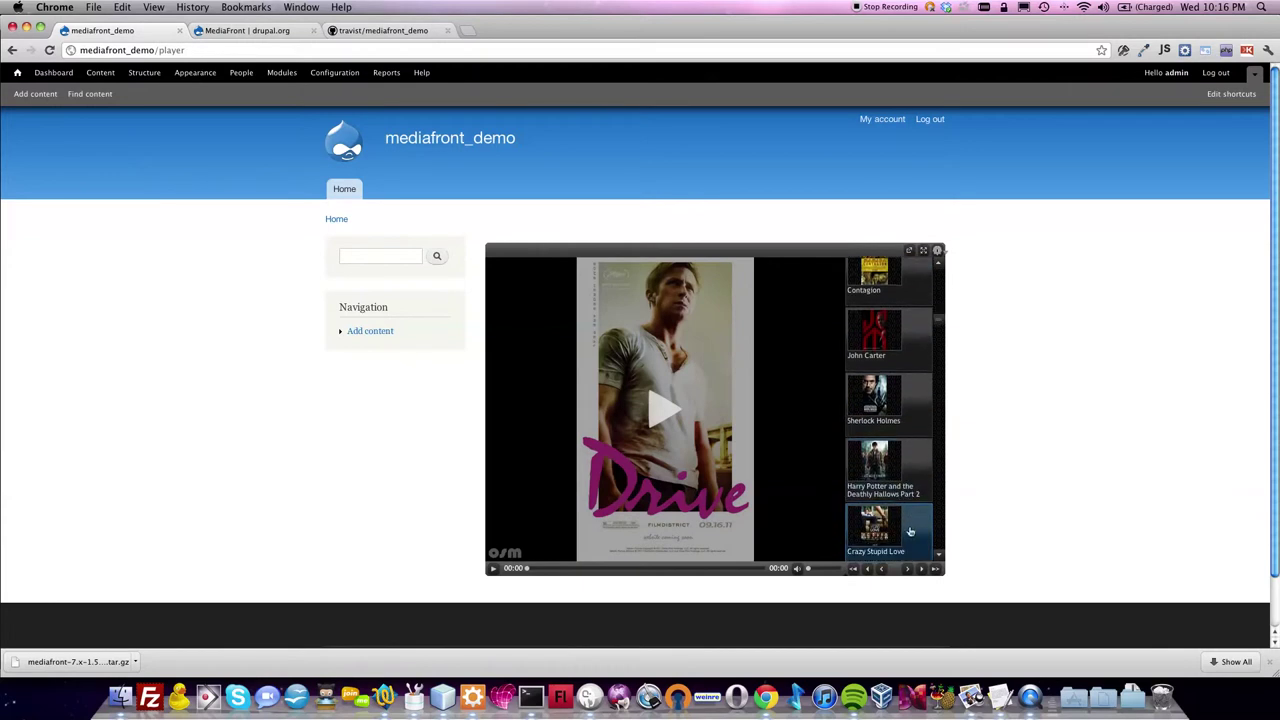
scroll(868, 279, "up", 2)
scroll(911, 490, "down", 1)
scroll(911, 490, "down", 1)
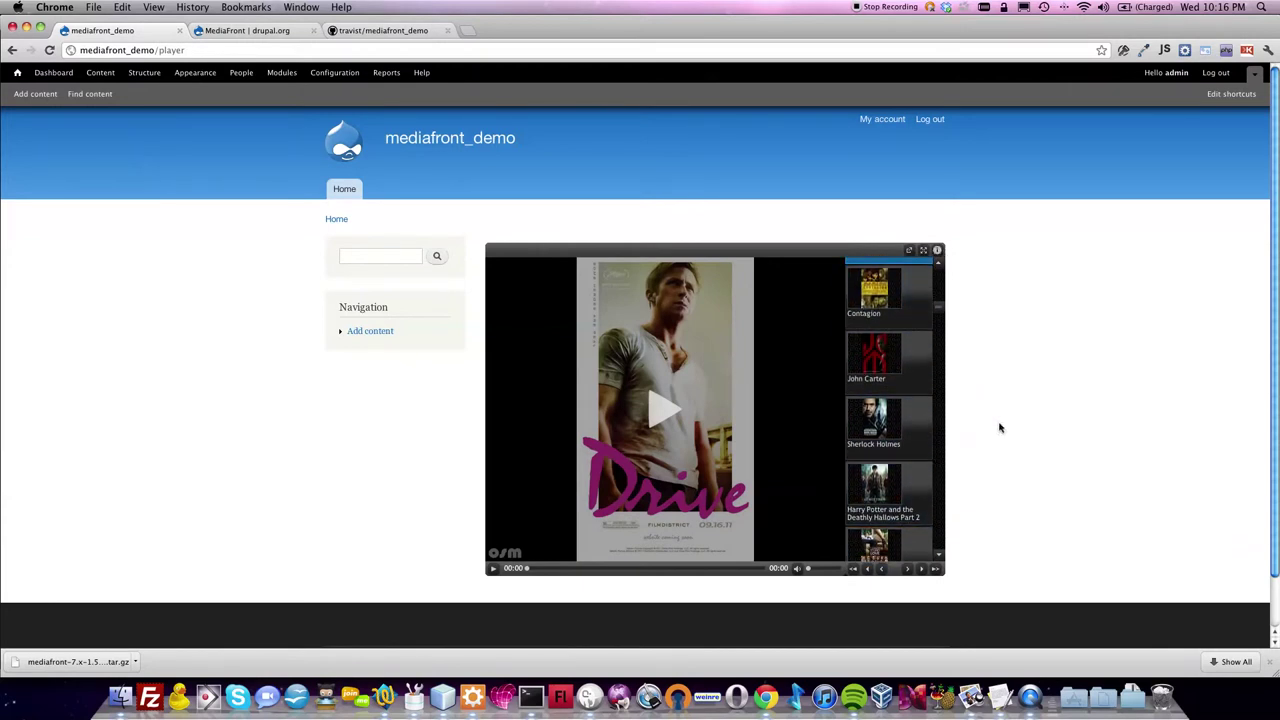
left_click(940, 253)
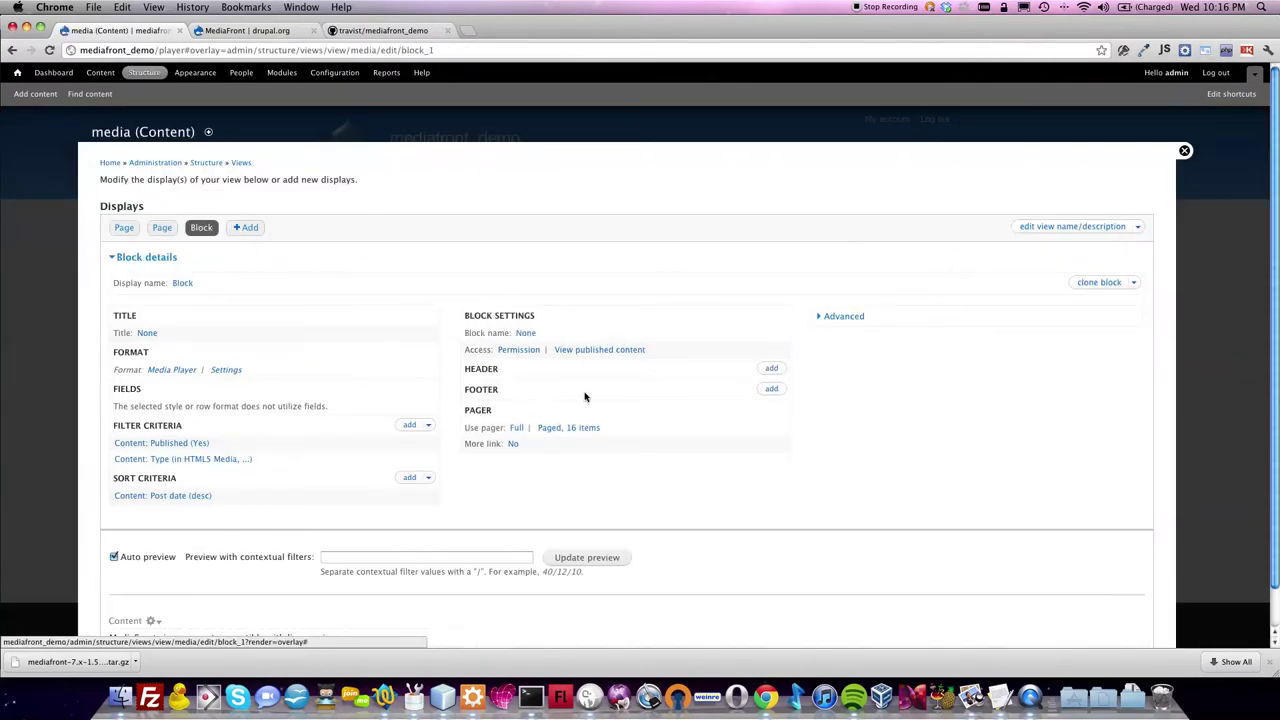
Step: Review the media view's block display and the regions of the site's blocks, and return to the player page
scroll(580, 396, "down", 1)
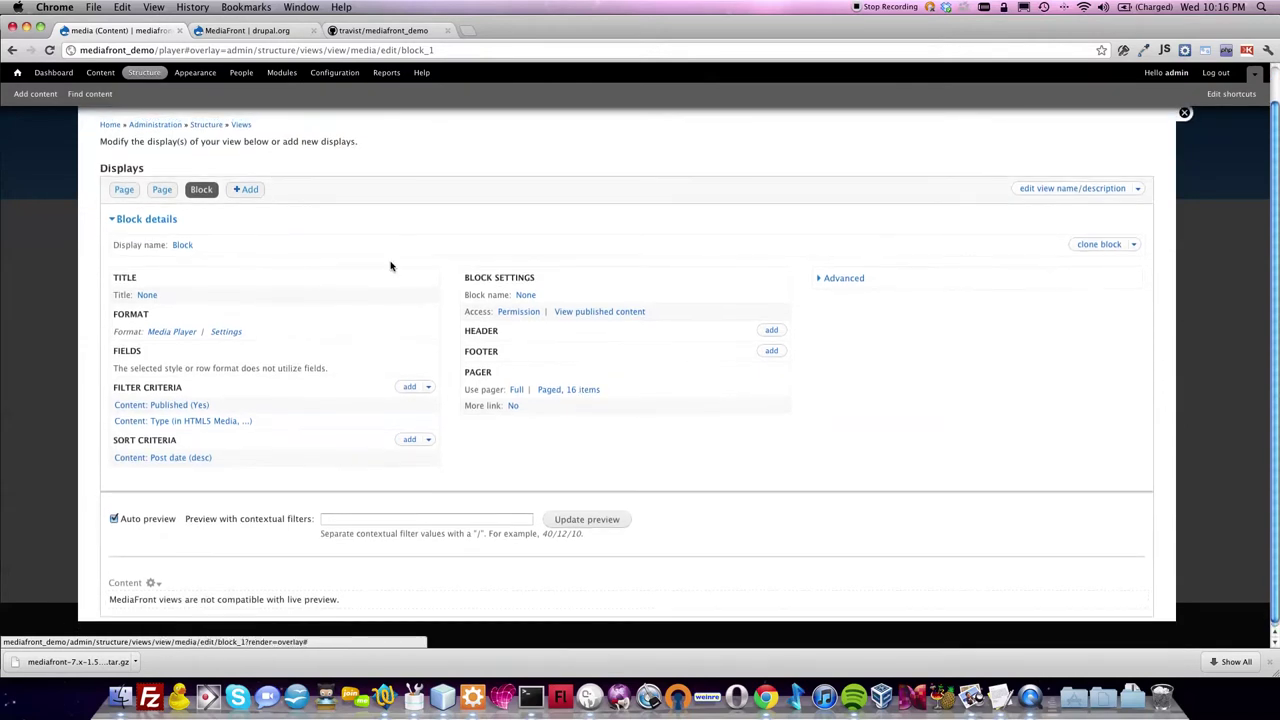
left_click(144, 72)
left_click(132, 186)
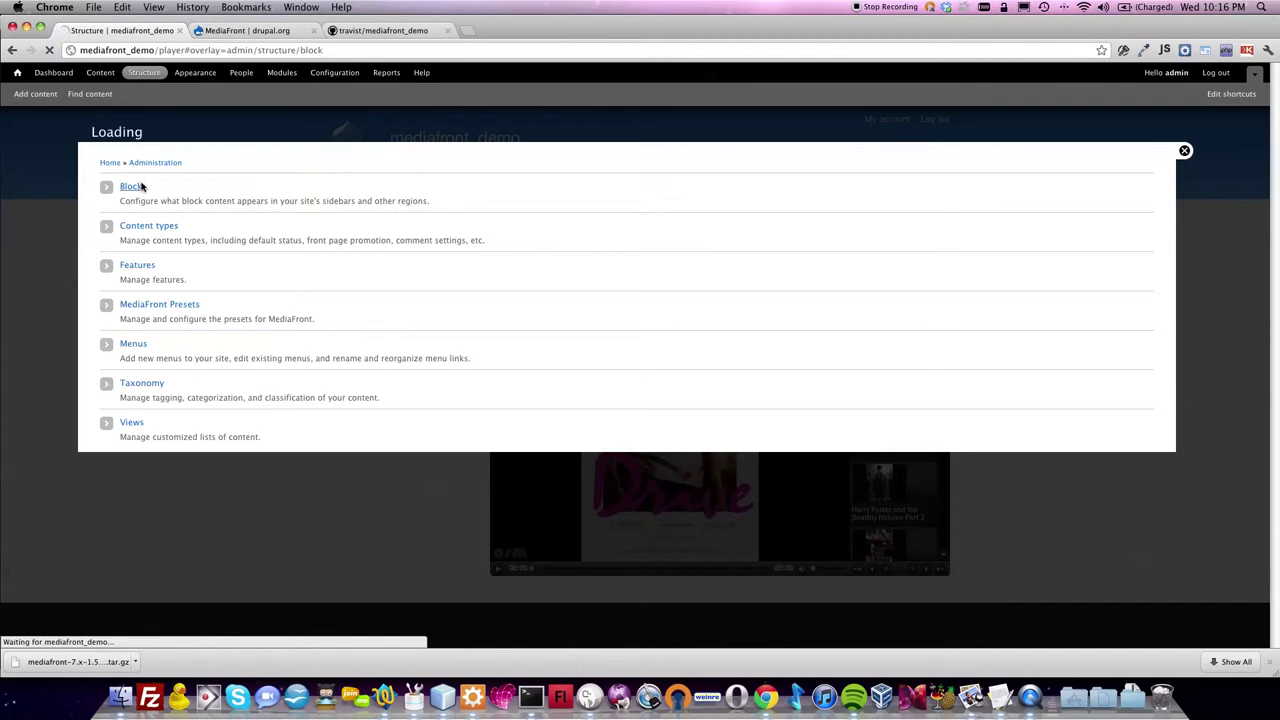
scroll(224, 215, "down", 3)
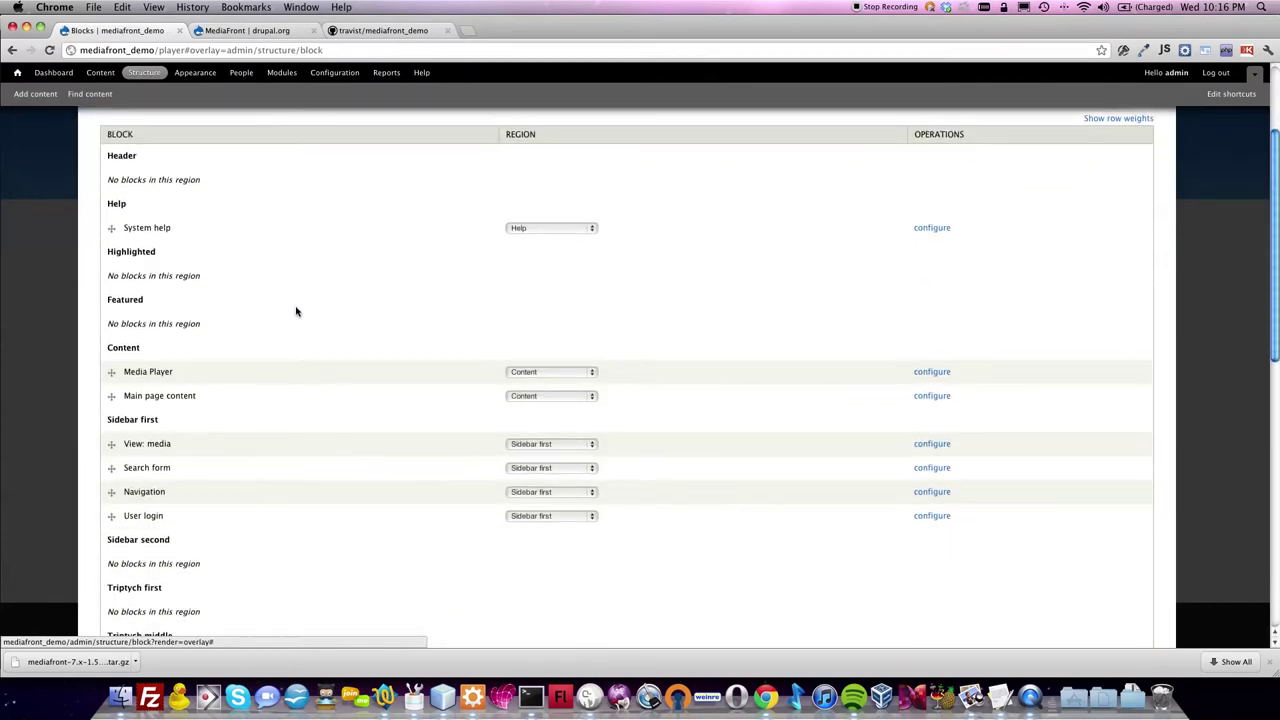
scroll(294, 309, "down", 1)
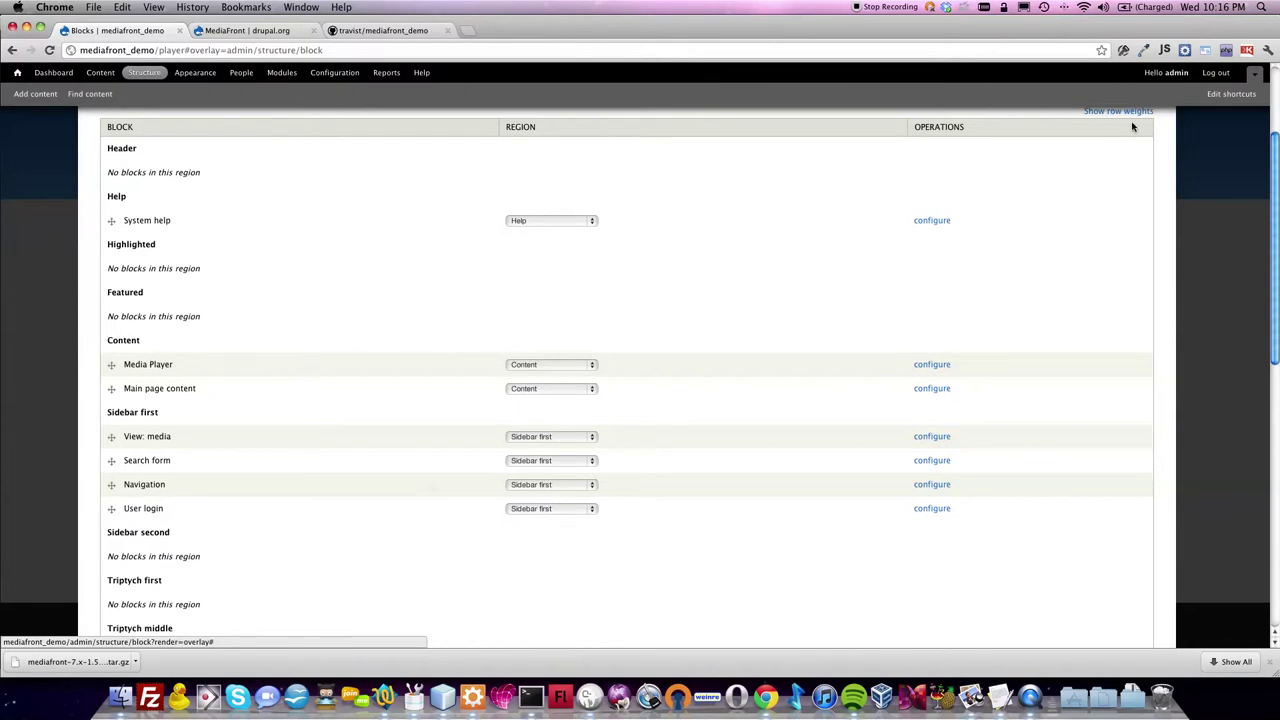
scroll(1131, 114, "up", 4)
left_click(1183, 150)
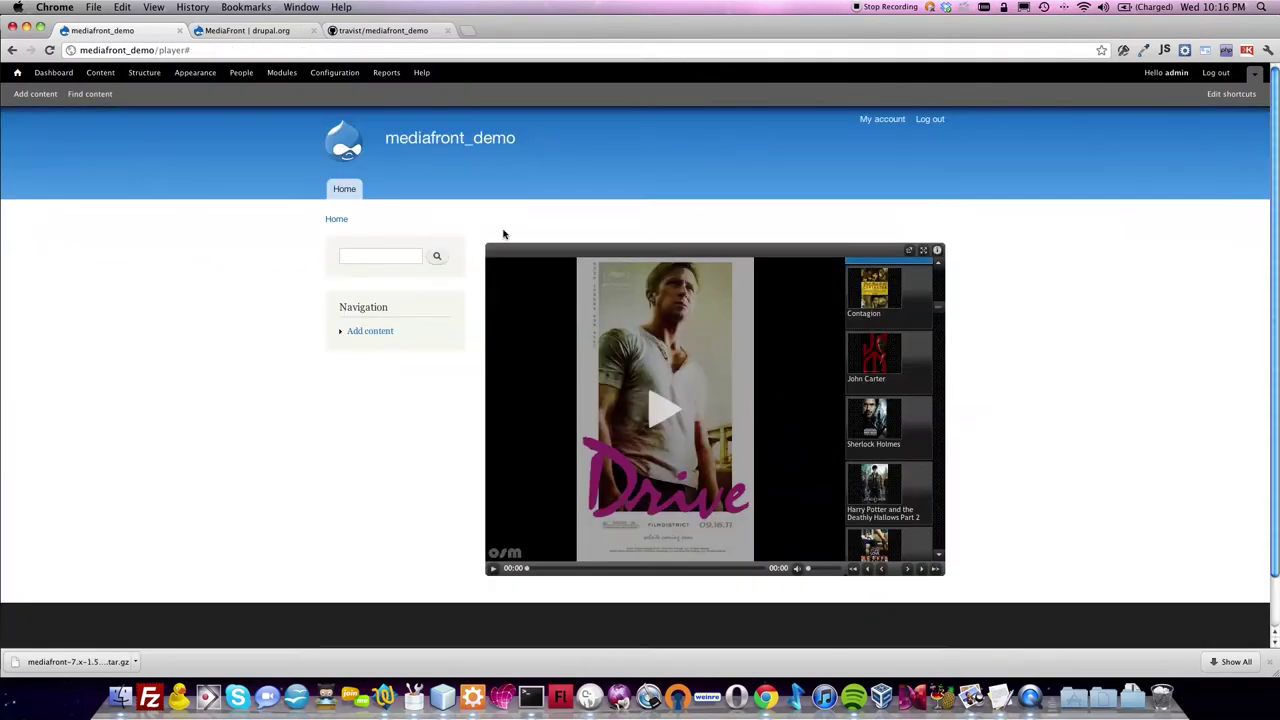
Step: Return to the site's home page and play Contagion from the poster grid in the main media player
left_click(463, 138)
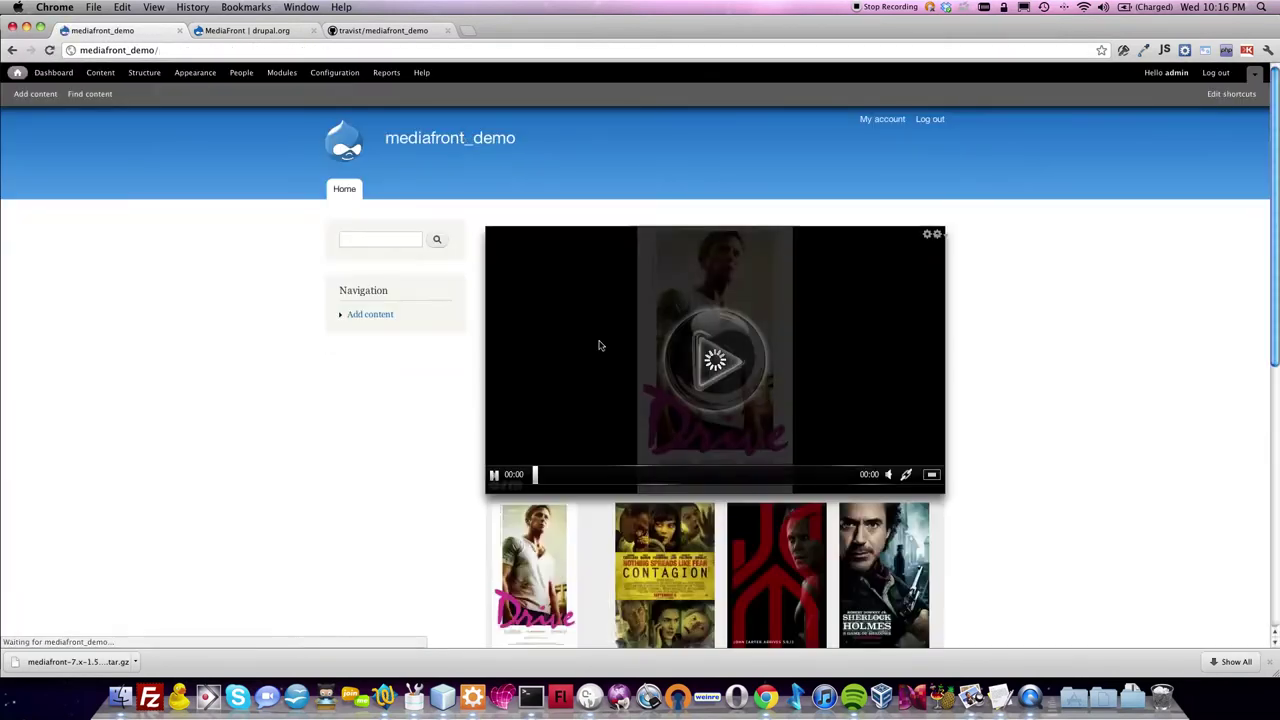
scroll(731, 441, "down", 3)
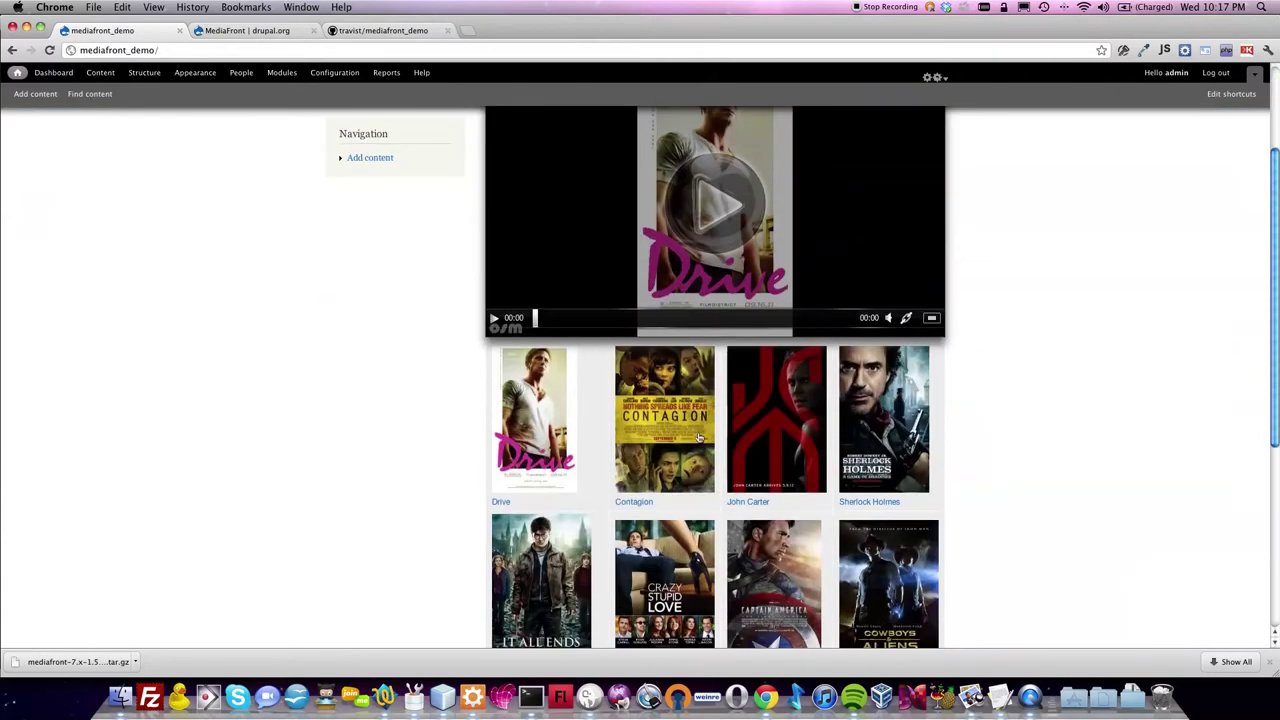
left_click(640, 404)
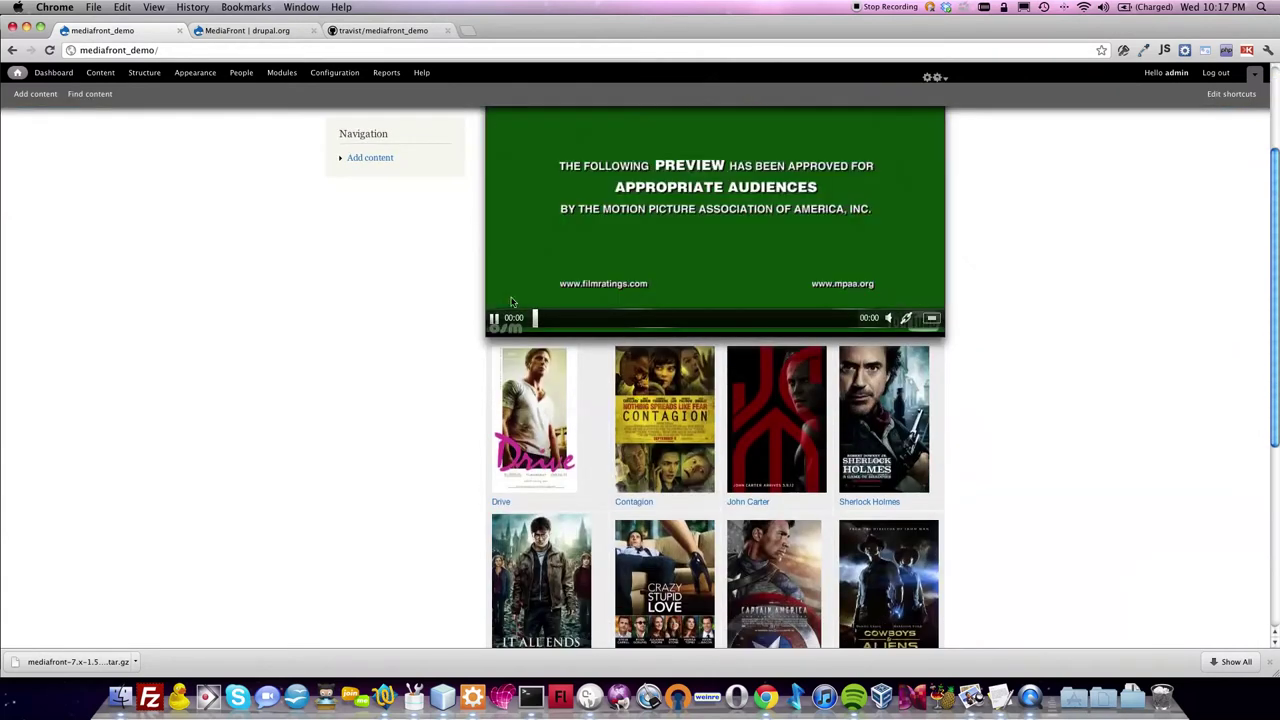
Step: Pause the Contagion trailer in the home page's main media player
left_click(494, 318)
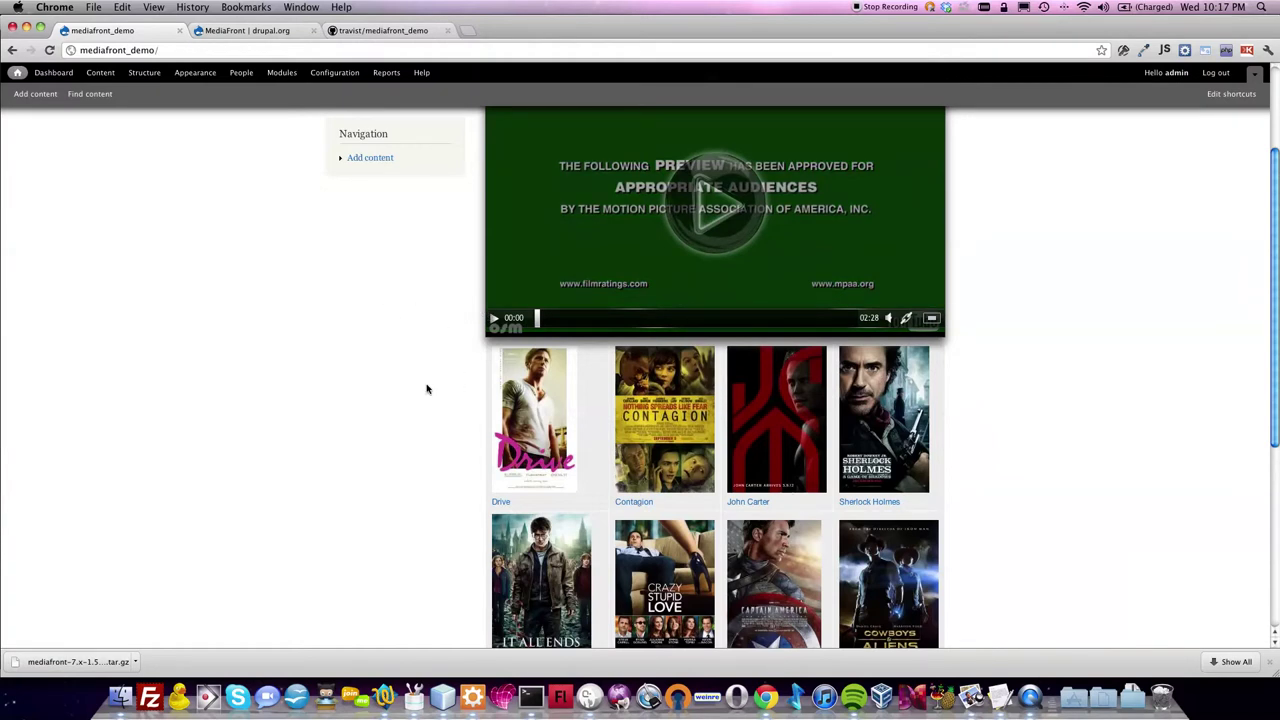
scroll(423, 373, "up", 3)
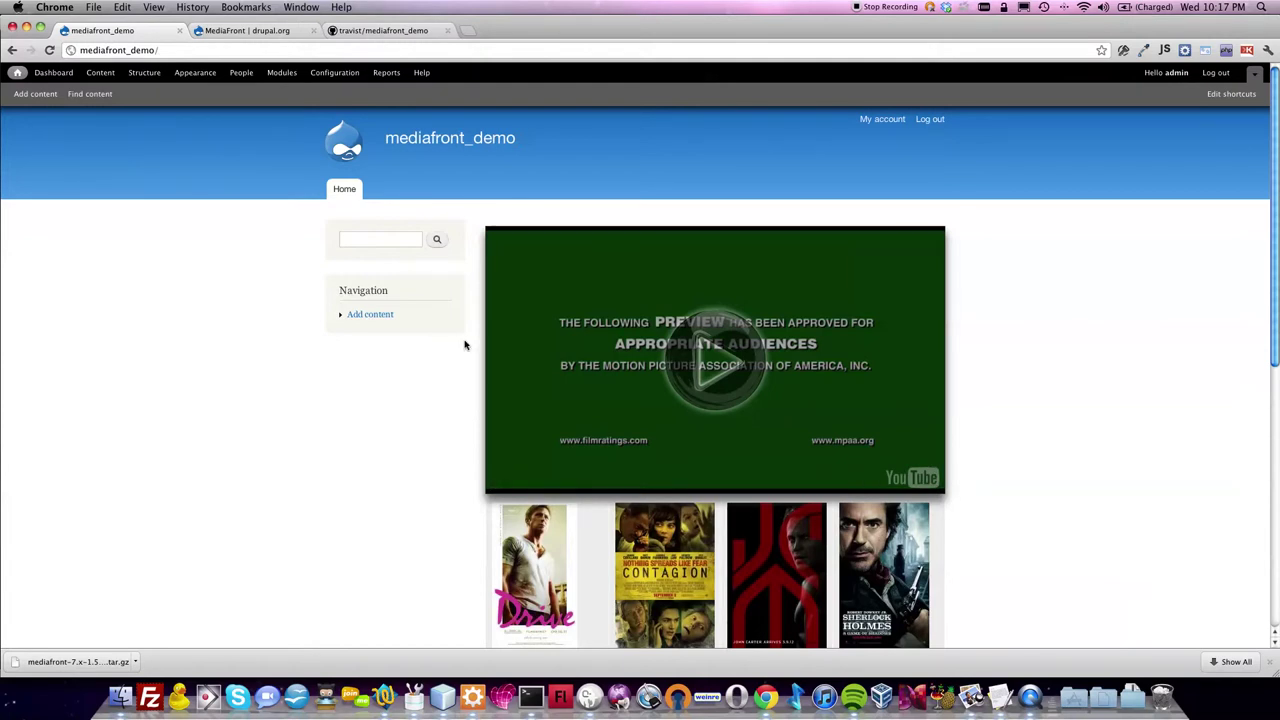
mouse_move(514, 344)
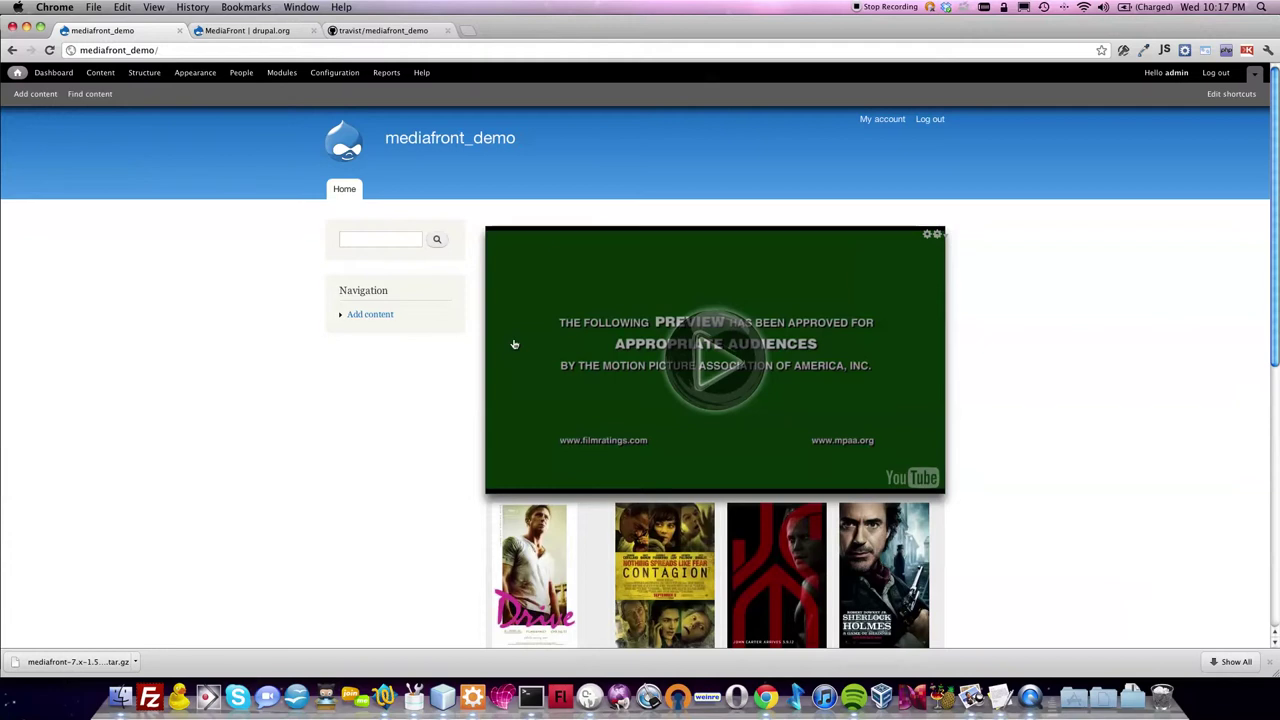
Step: Switch to Finder, open the modules folder inside the demo site's www folder, and select the mediafront folder
key("super+Tab")
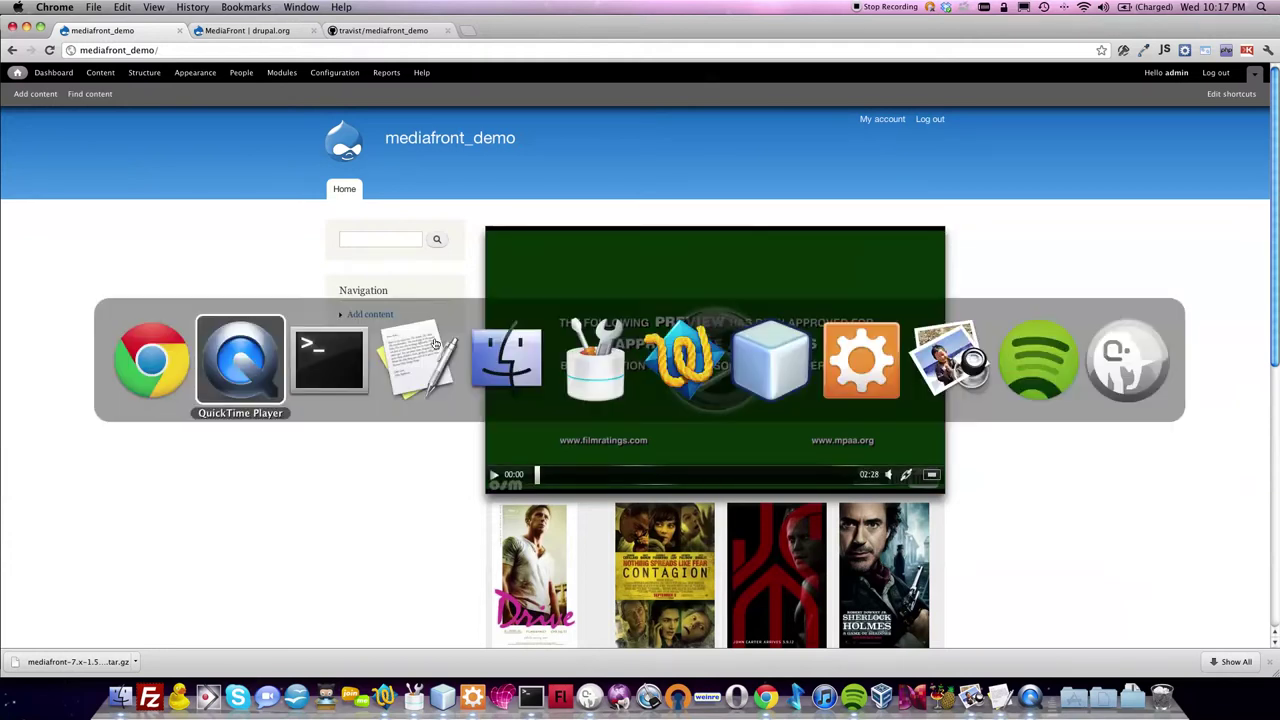
key("super+Tab")
key("super+Tab")
key("super+Tab")
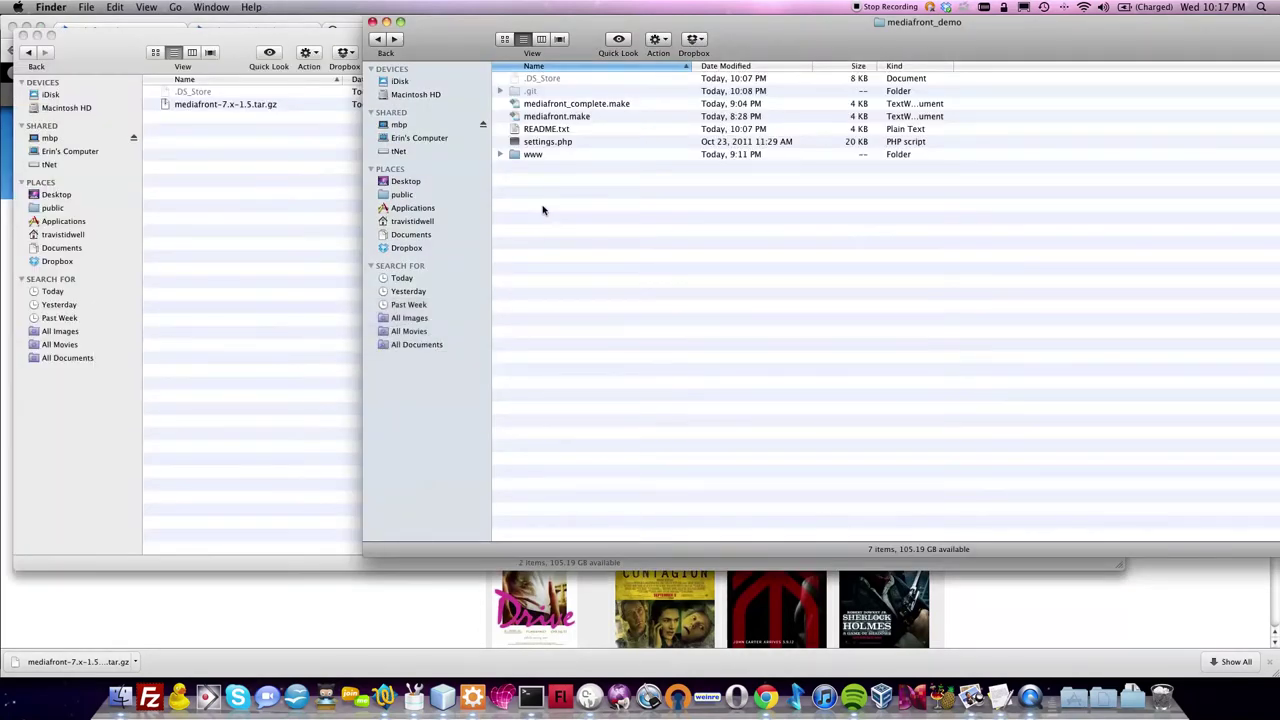
double_click(532, 155)
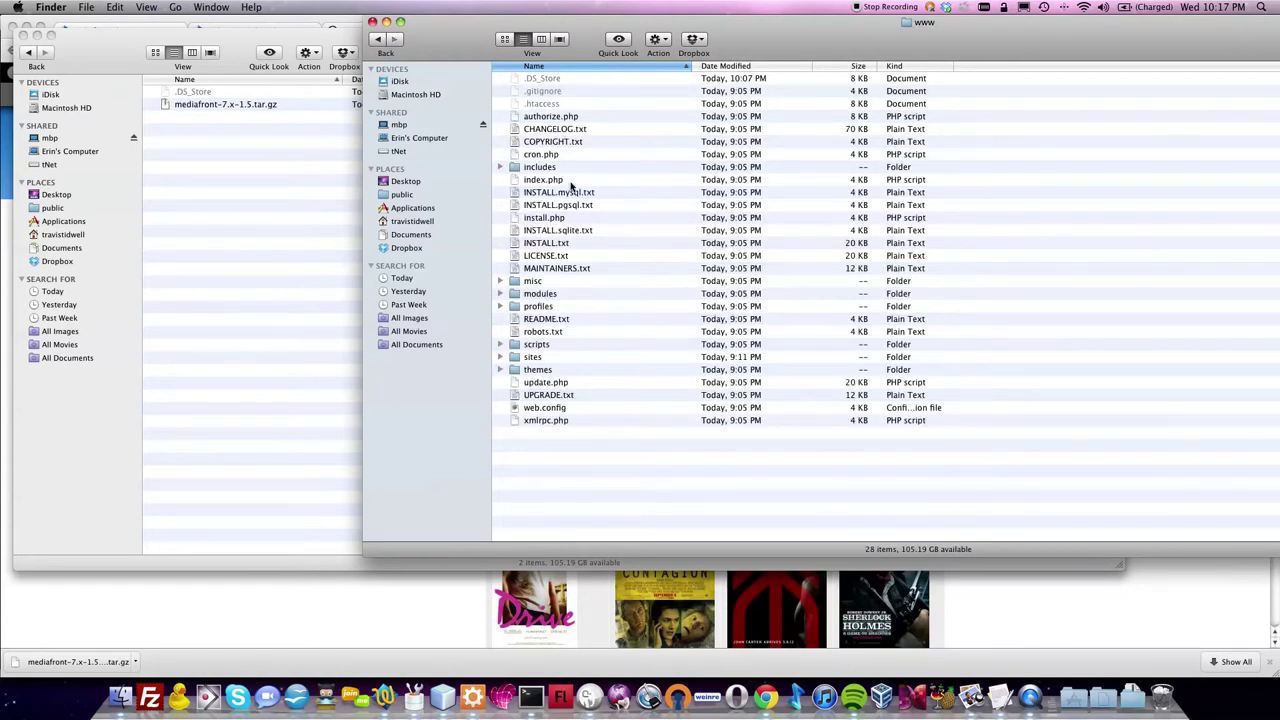
double_click(535, 94)
left_click(553, 92)
double_click(553, 92)
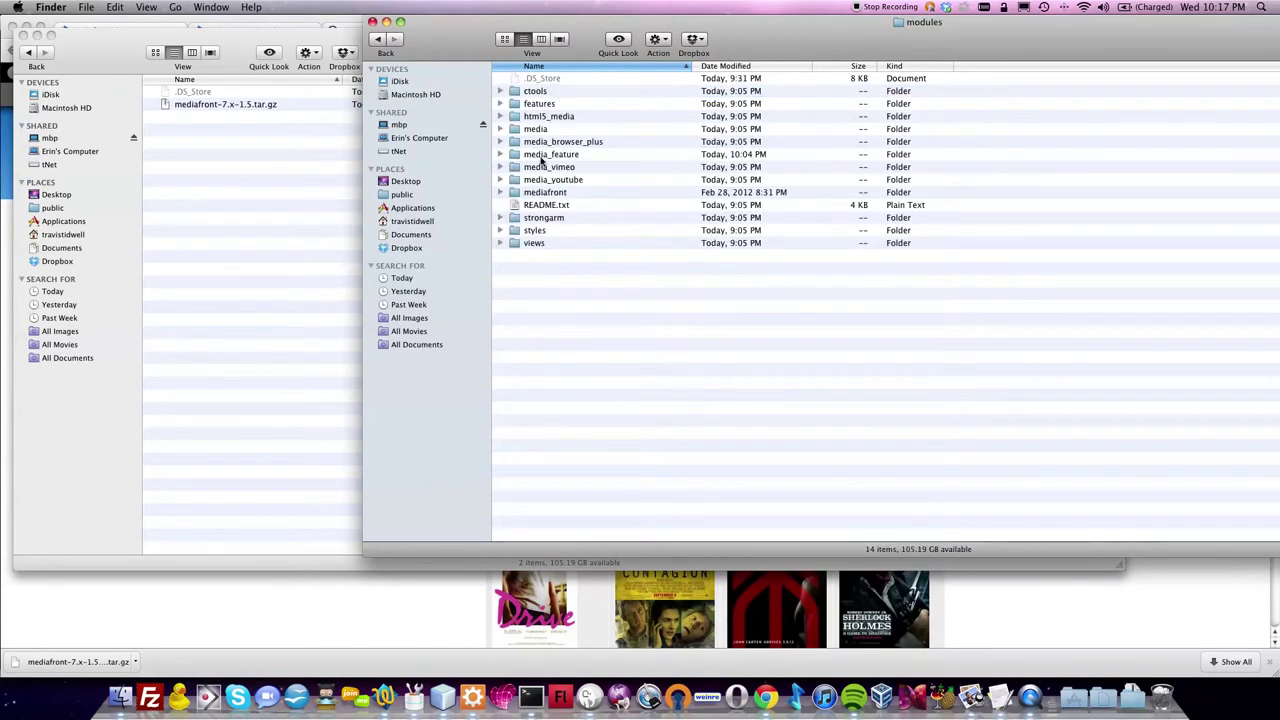
left_click(519, 194)
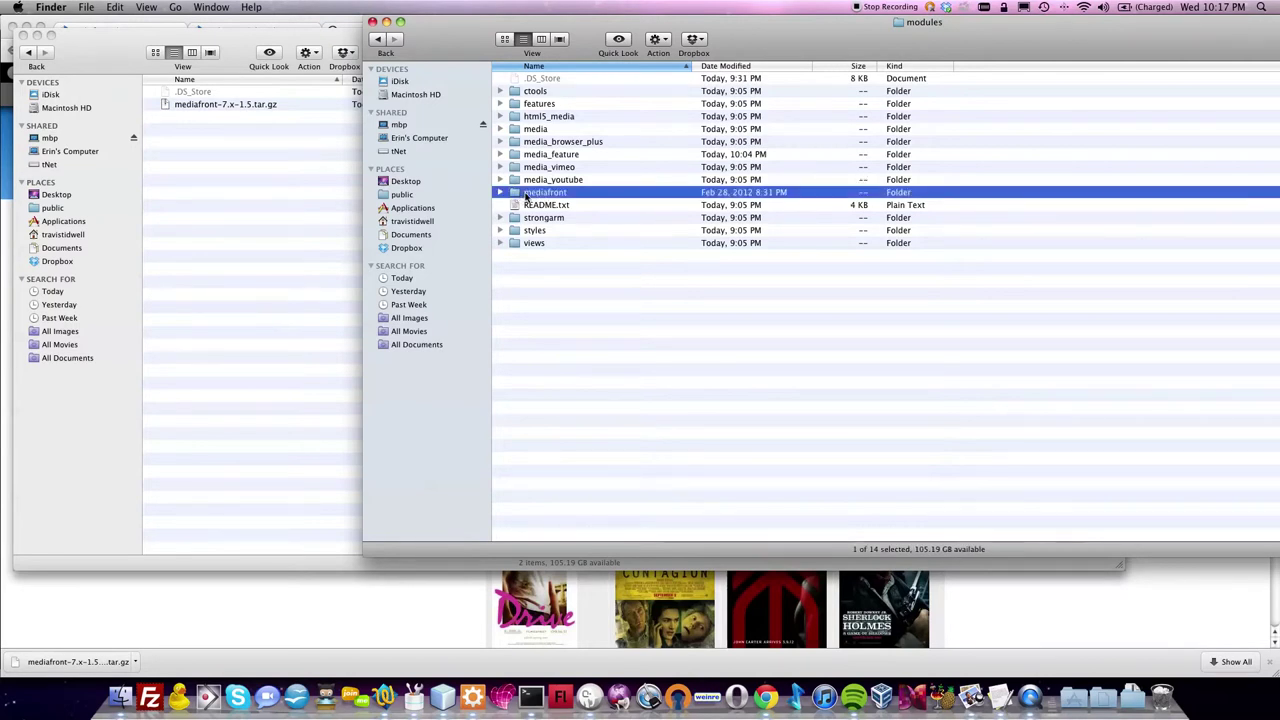
Step: Replace the site's mediafront module folder with the mediafront folder from the 7.x-2.0 folder on the desktop
left_click(232, 152)
left_click(24, 54)
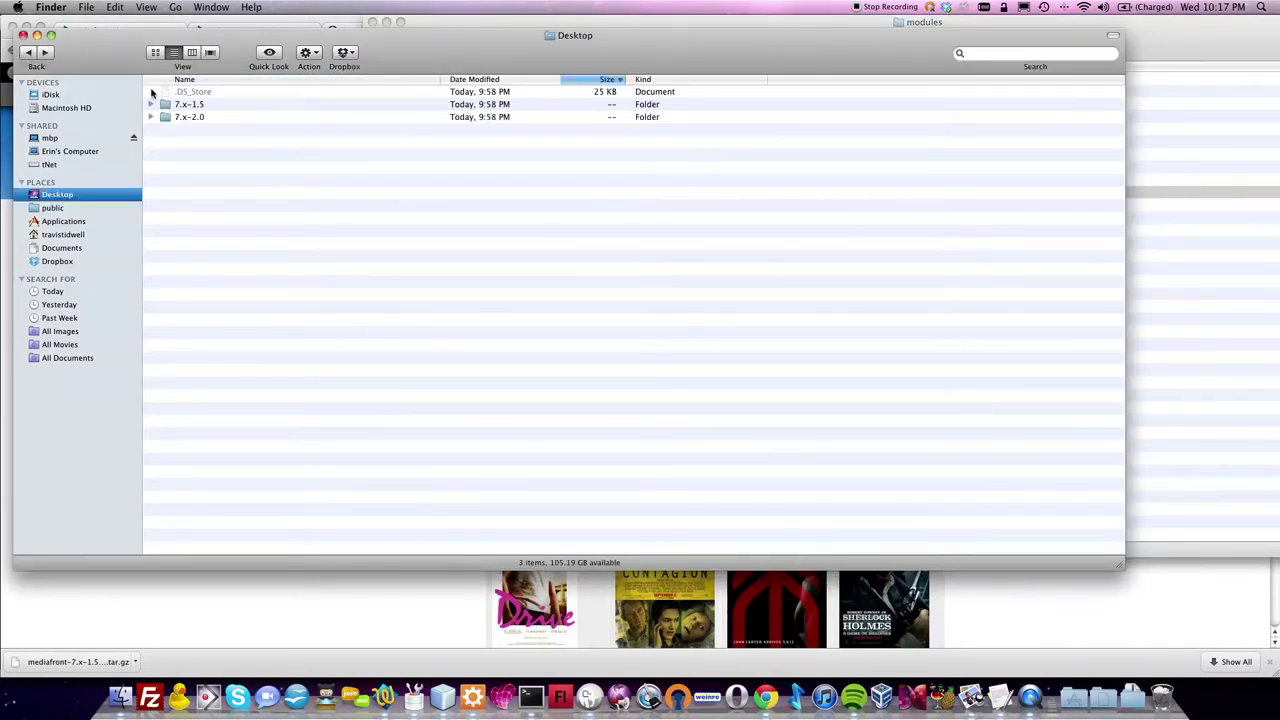
left_click(190, 120)
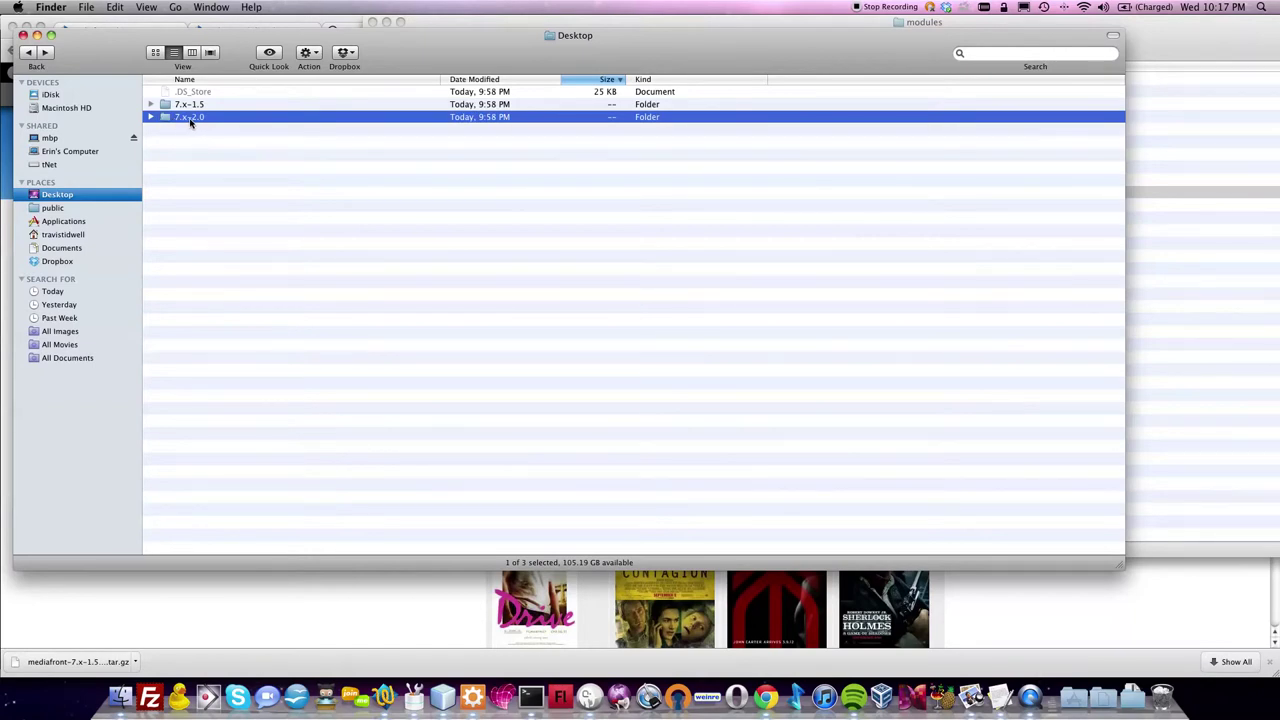
double_click(190, 120)
left_click(1257, 306)
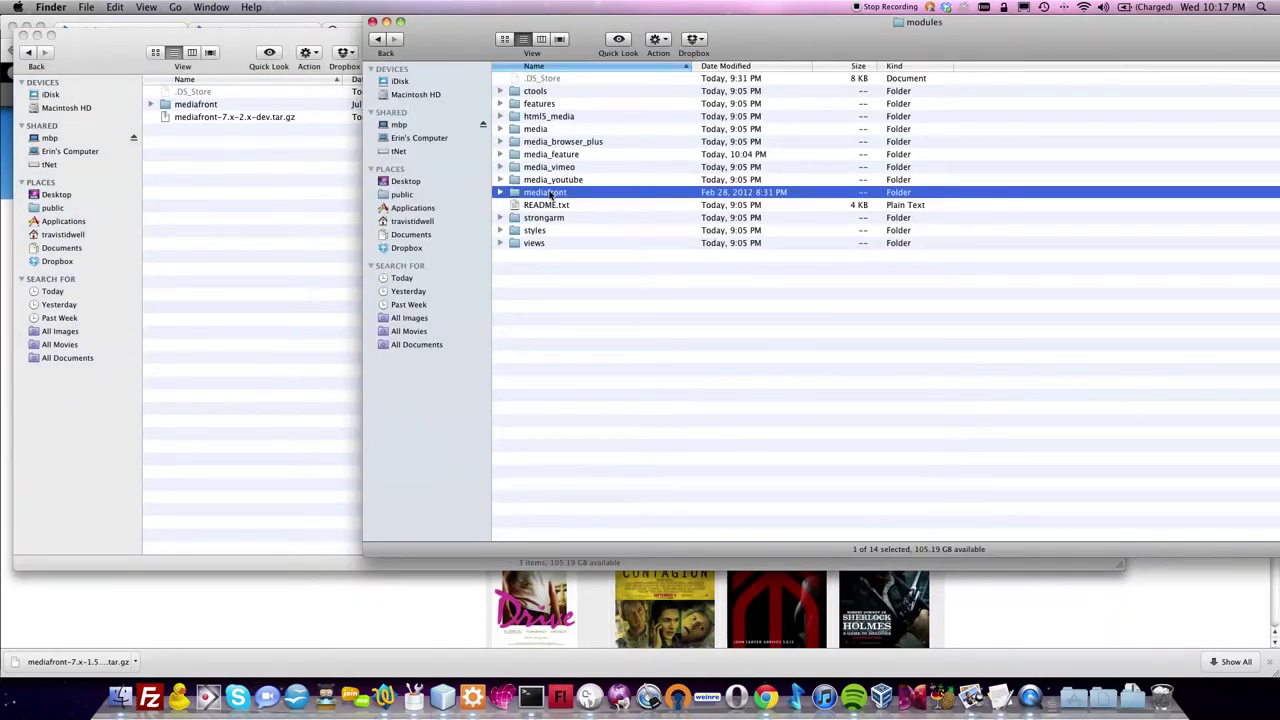
left_click_drag(164, 112, 580, 289)
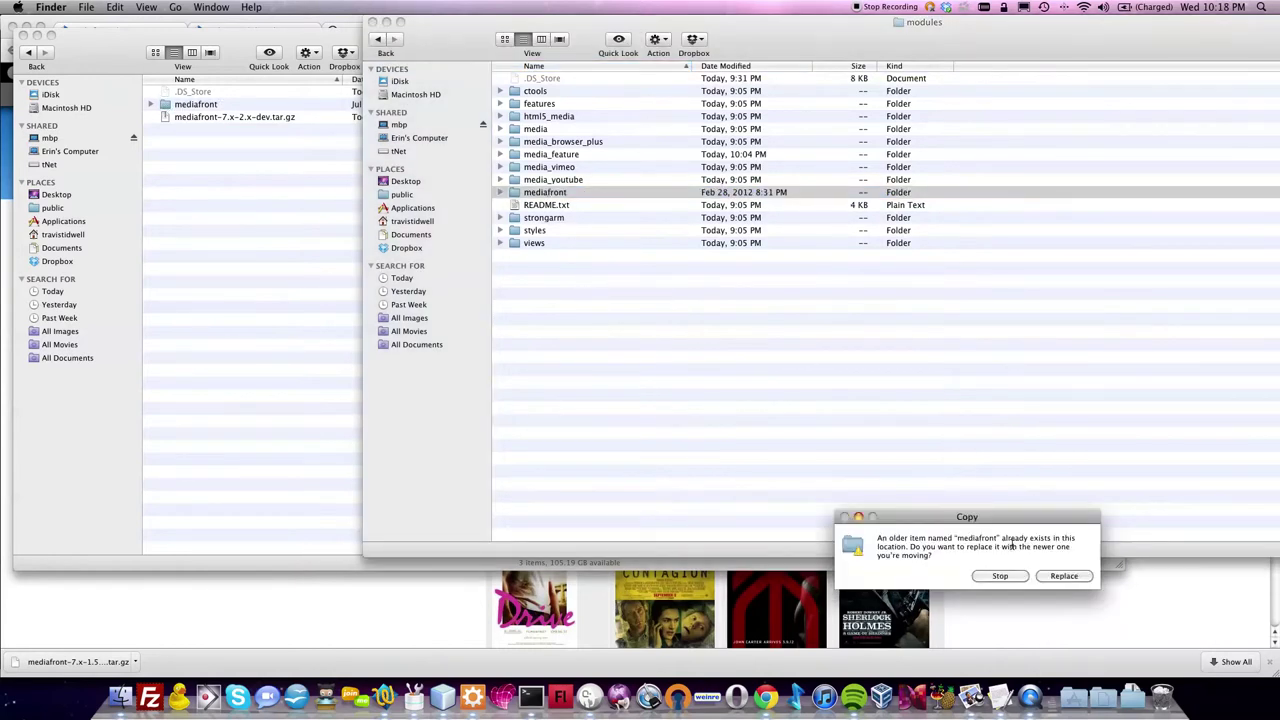
left_click(1063, 576)
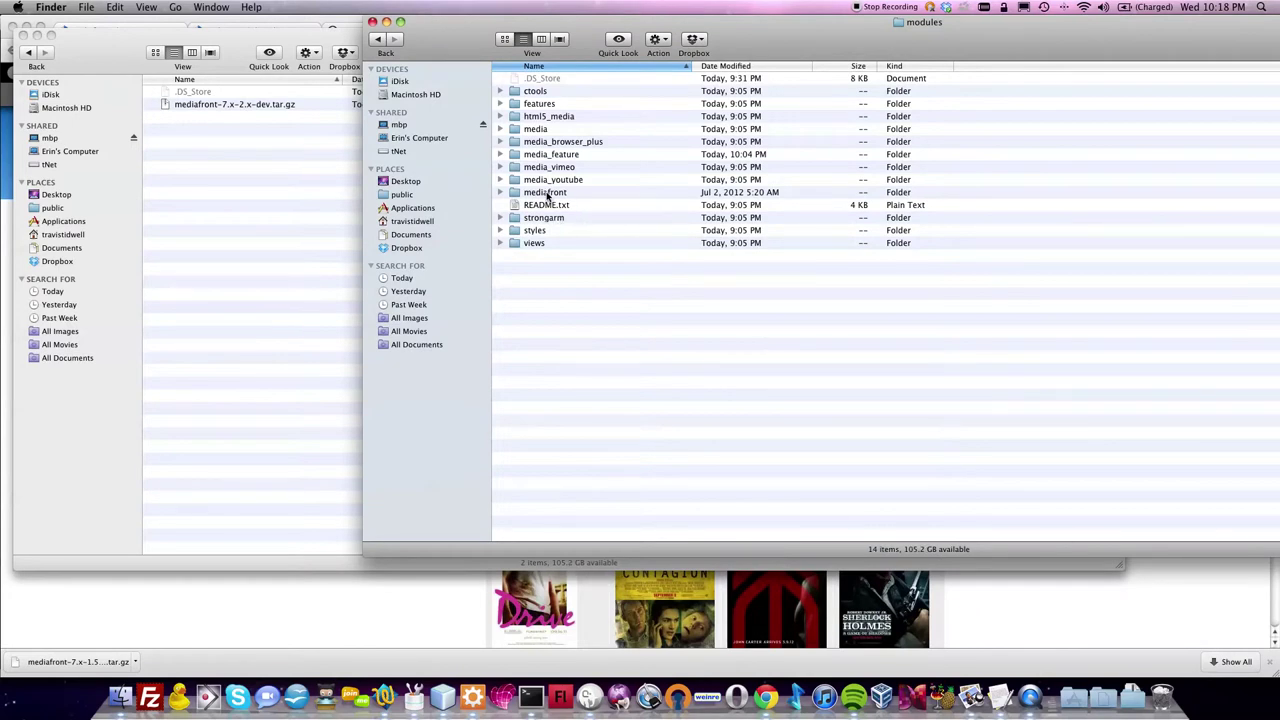
Step: Switch back to Chrome and clear all of the demo site's caches from the Performance configuration
left_click(386, 609)
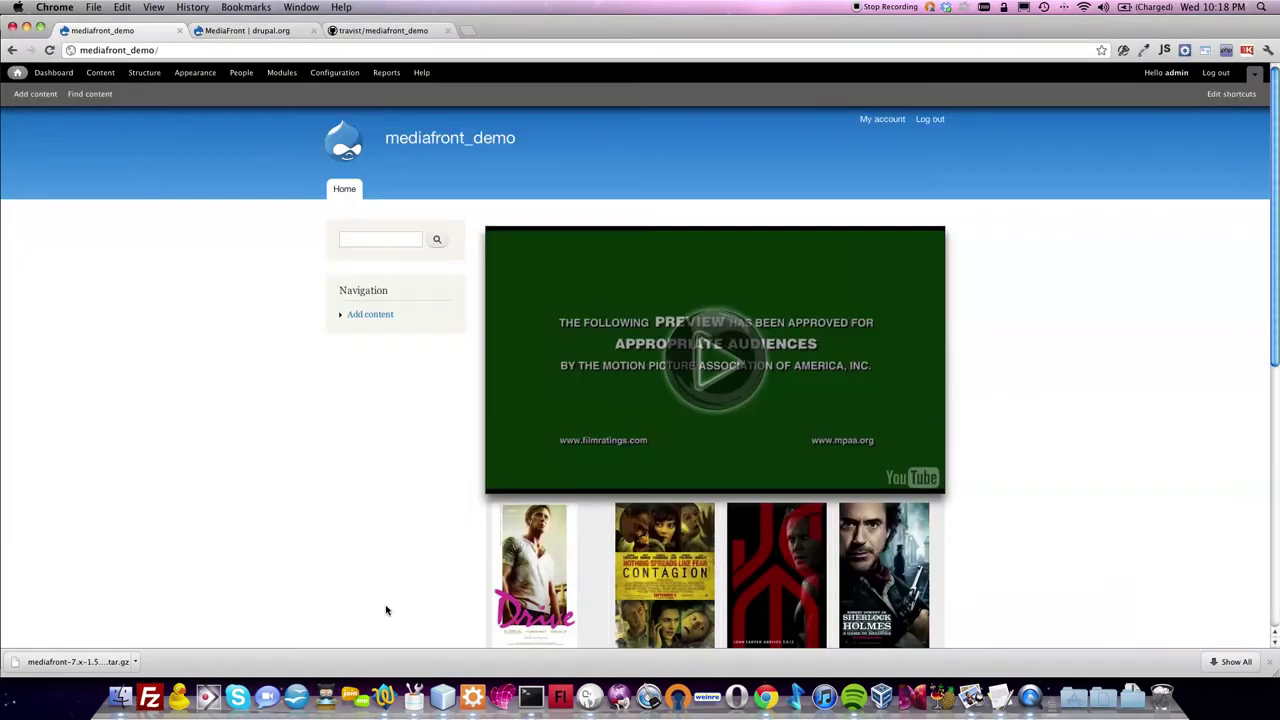
left_click(340, 73)
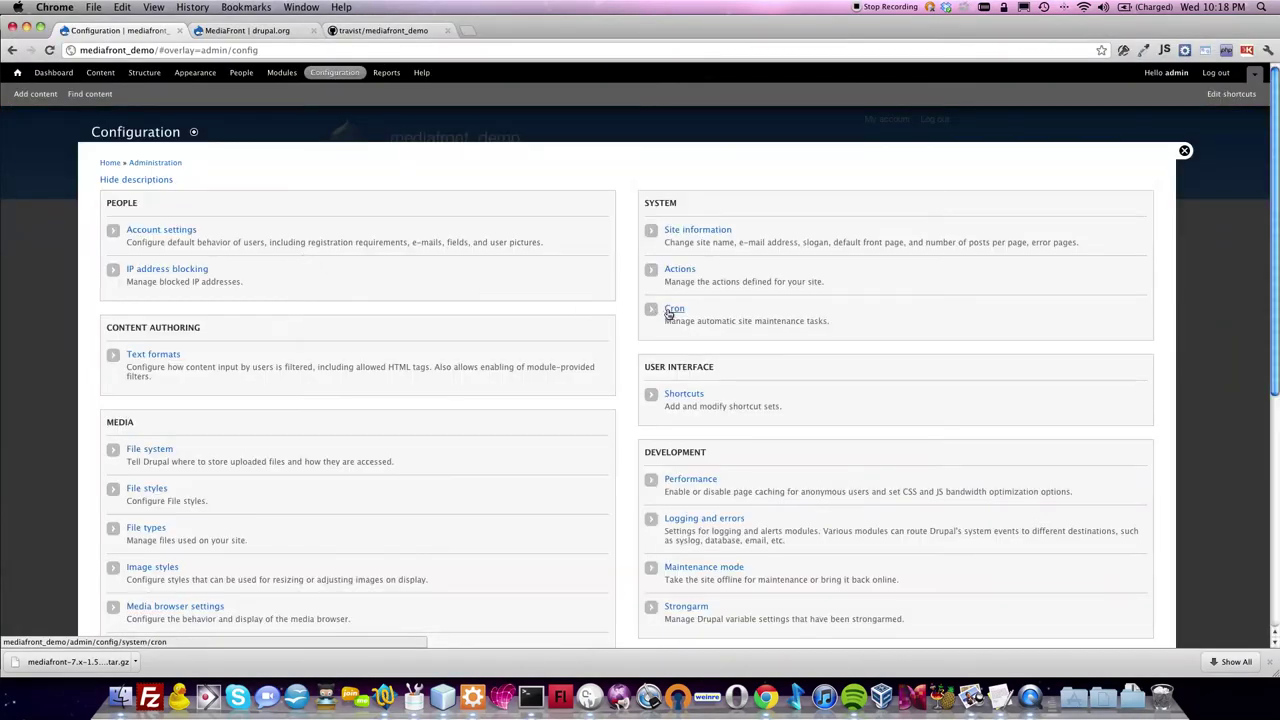
scroll(680, 330, "down", 2)
scroll(700, 398, "down", 1)
left_click(700, 398)
left_click(140, 217)
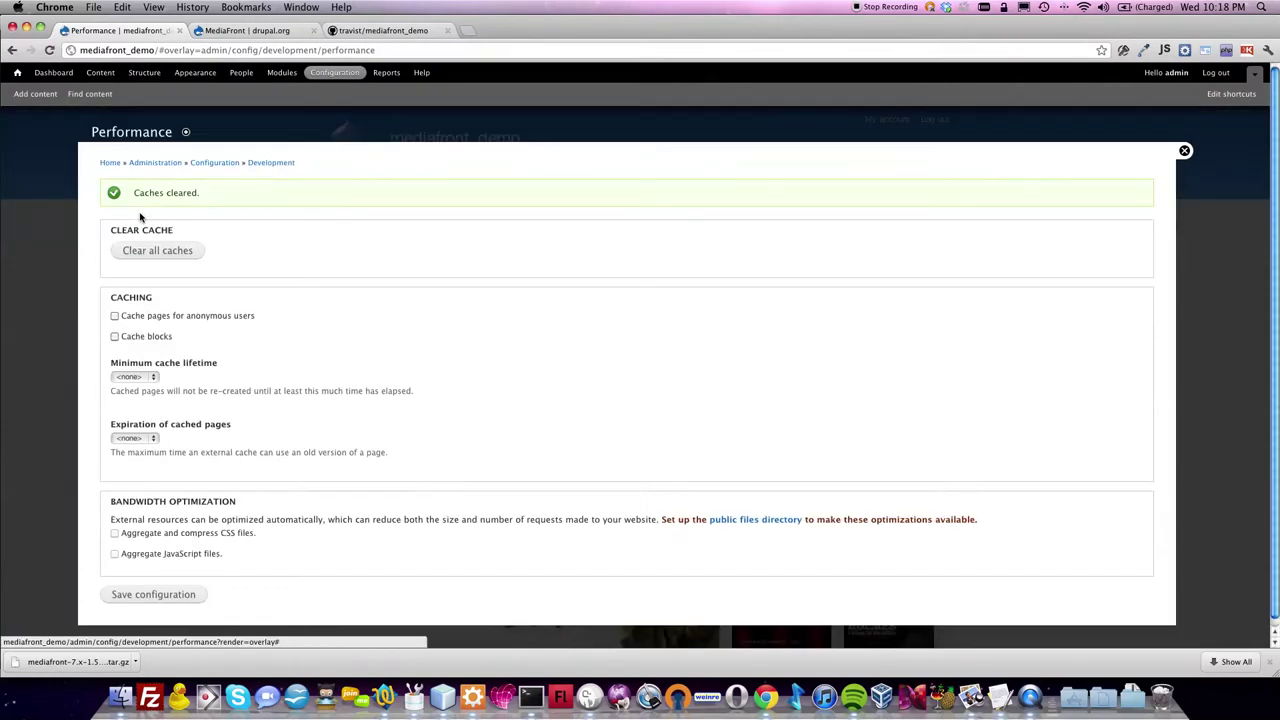
Step: Review the notices above the site's content list and view the page of The Change Up
left_click(104, 76)
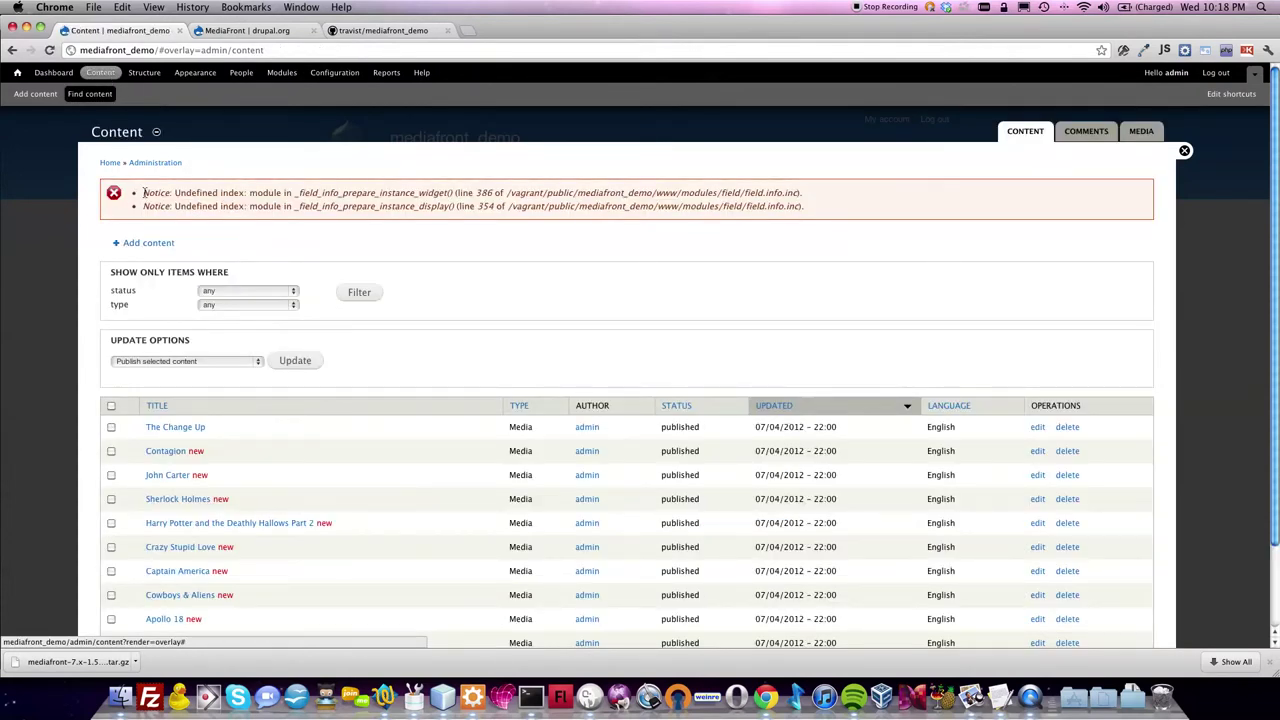
left_click_drag(143, 192, 806, 207)
left_click(811, 207)
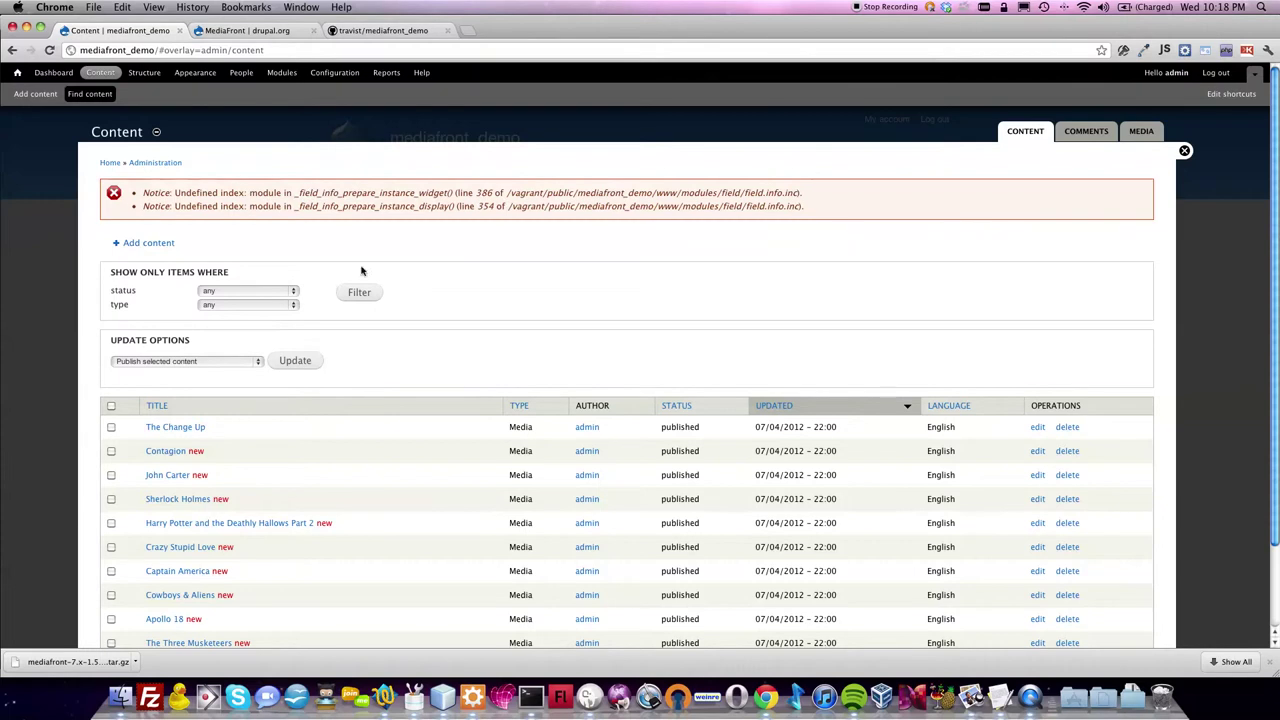
left_click(178, 429)
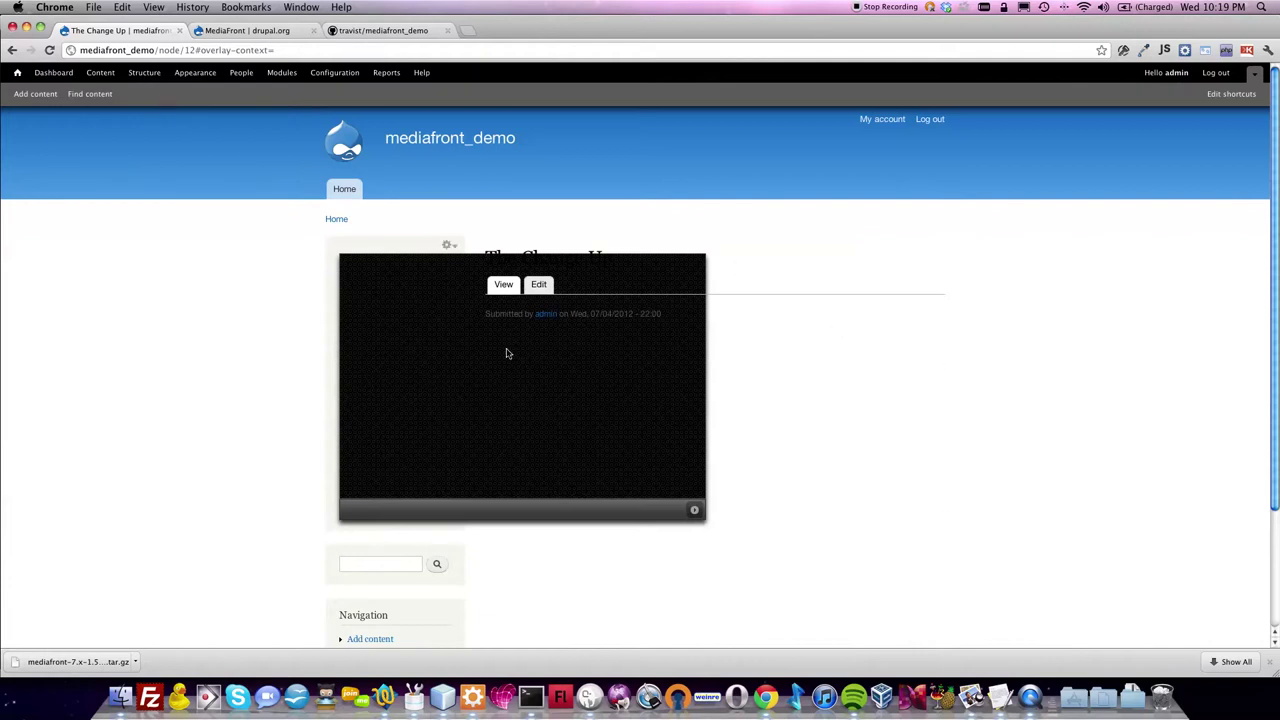
Step: Delete the Media Player field from the Media content type
left_click(144, 72)
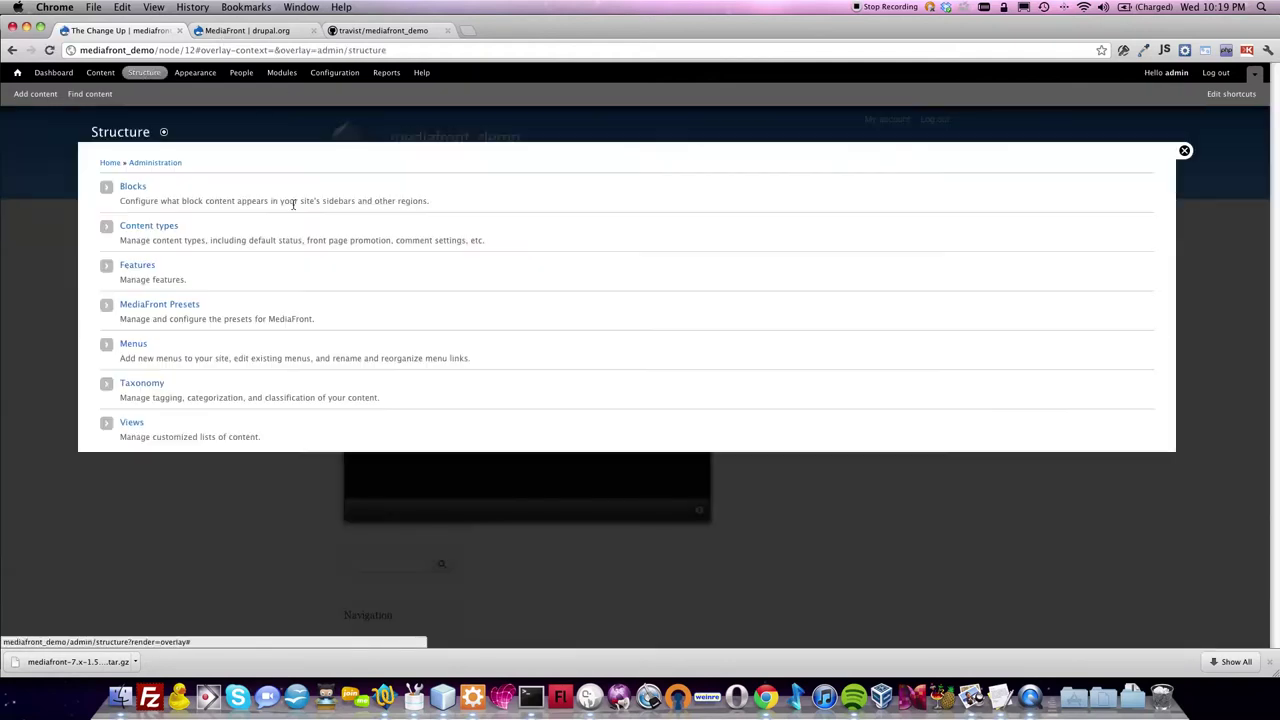
left_click(170, 229)
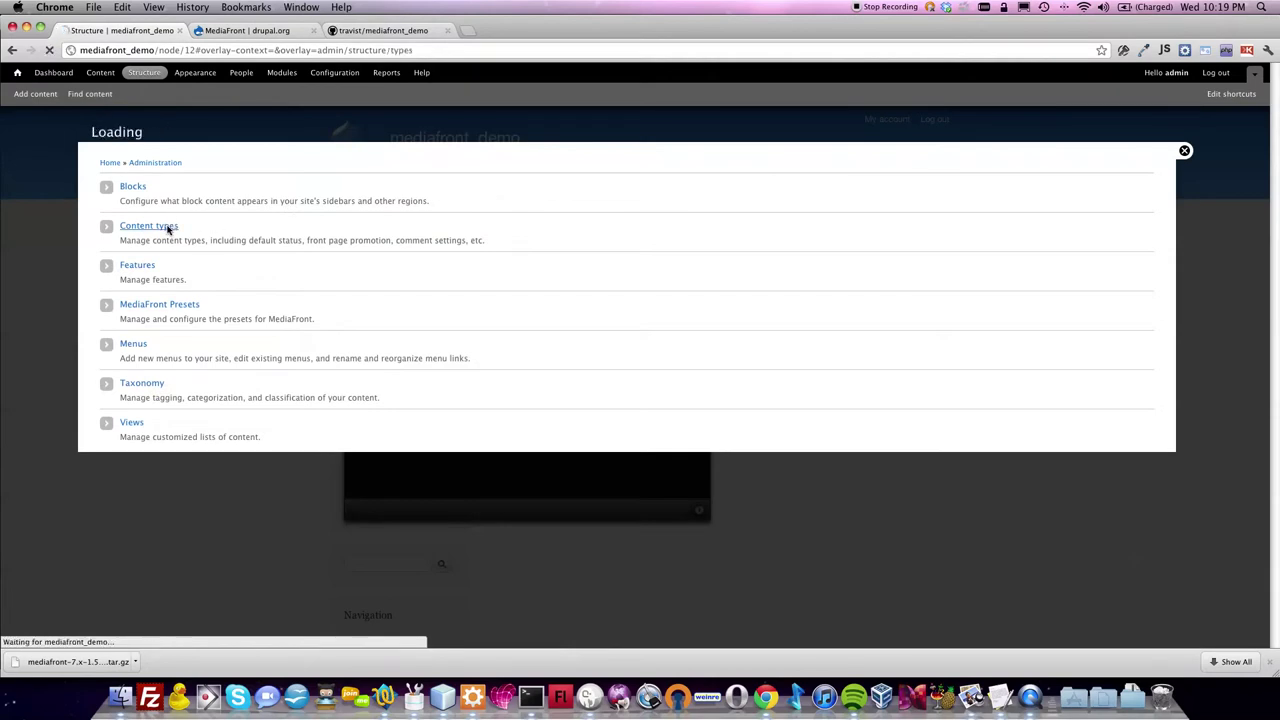
left_click(803, 367)
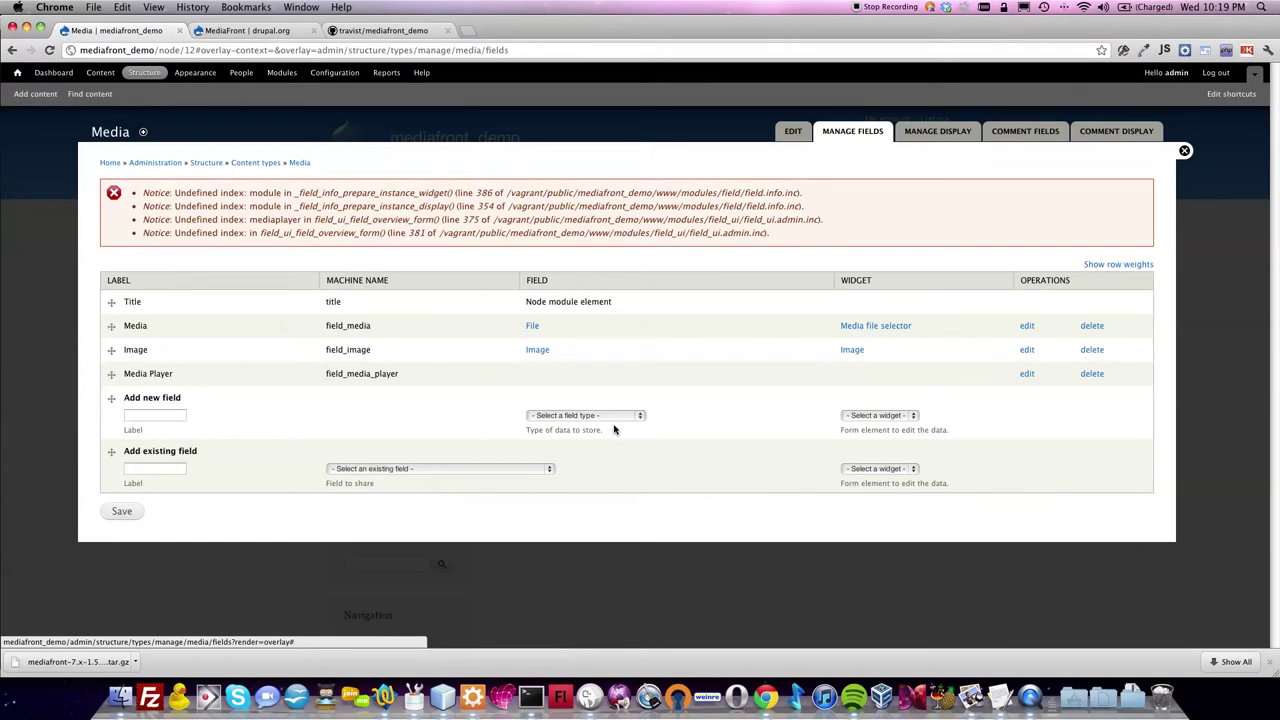
left_click_drag(128, 373, 386, 374)
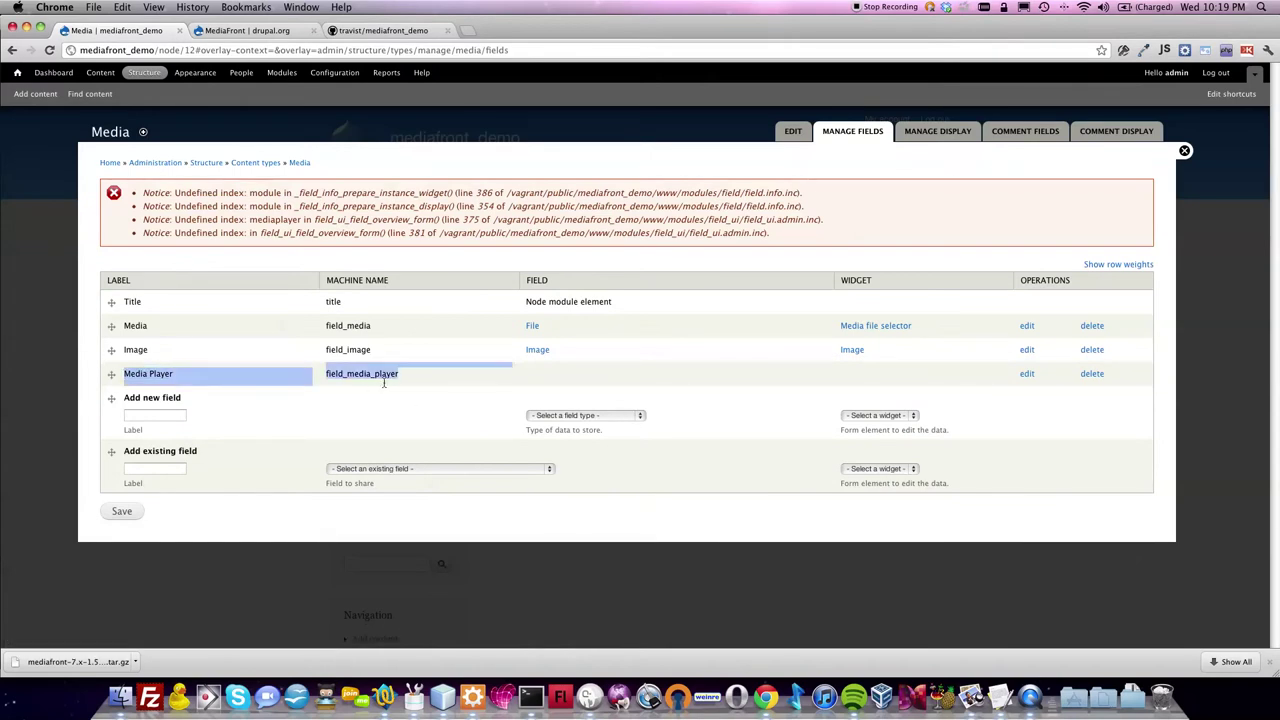
left_click(1094, 373)
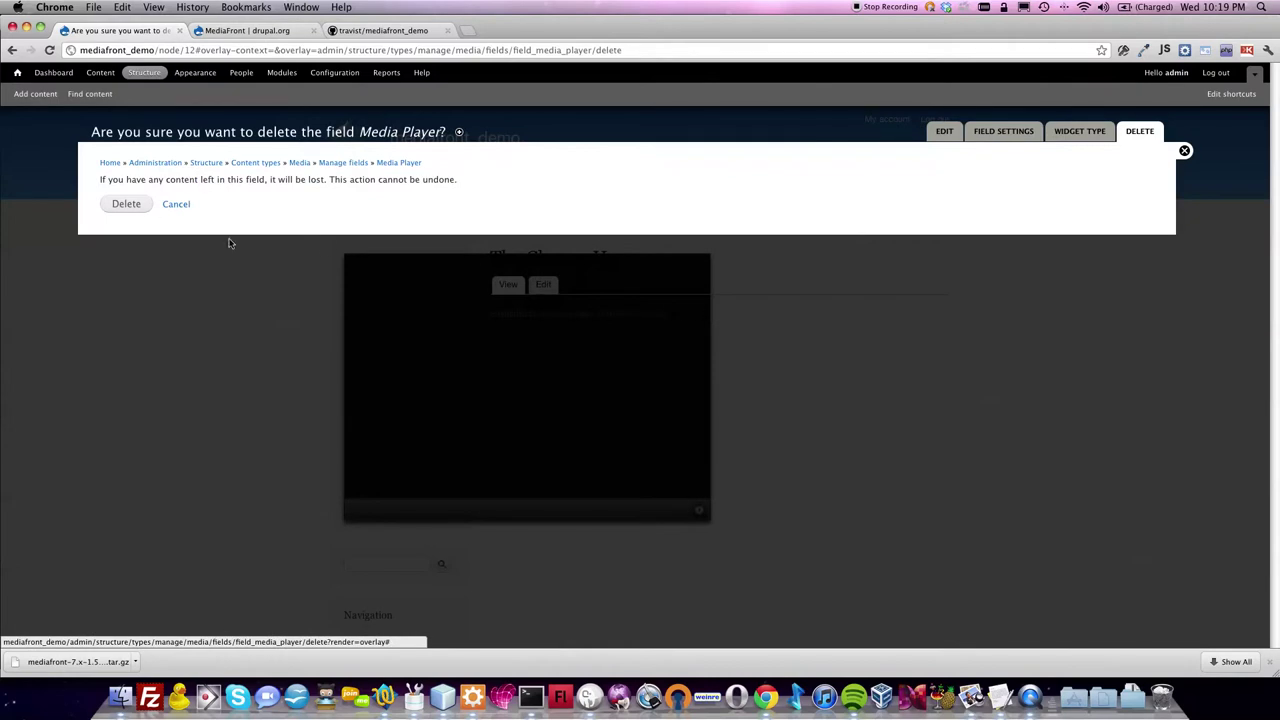
left_click(127, 204)
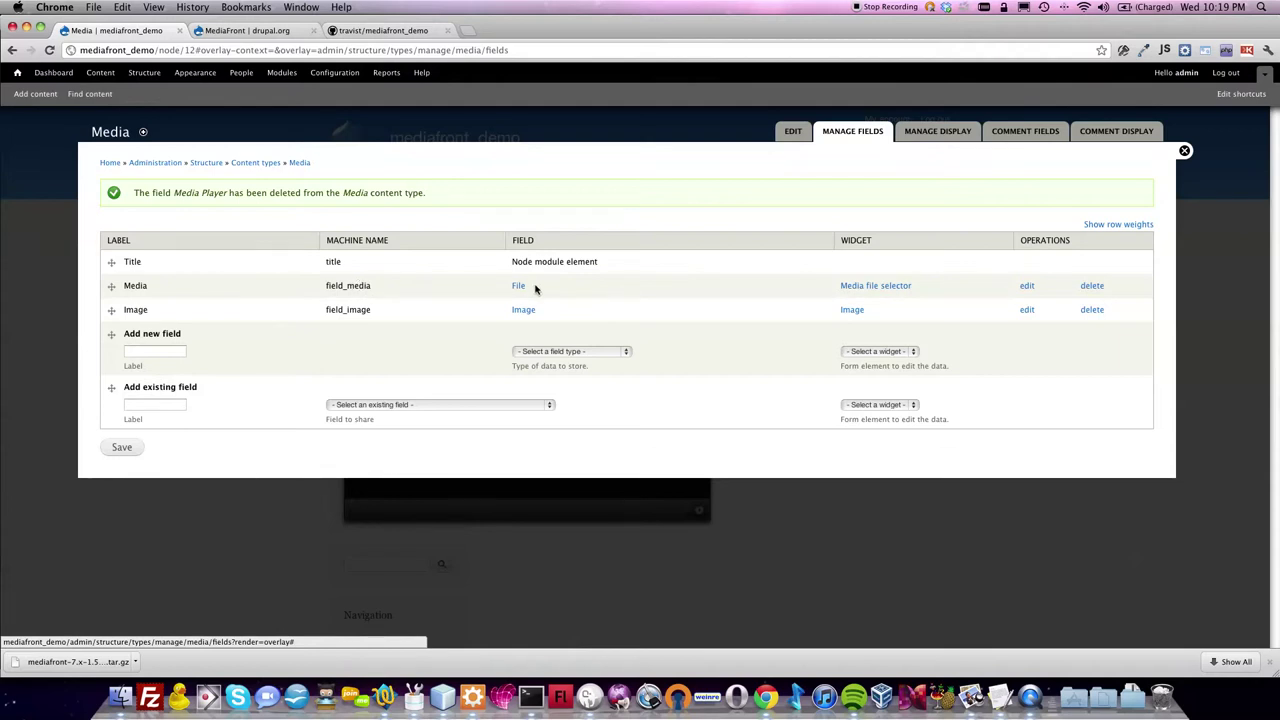
Step: Set the Media field's MediaFront field type to Media, keep Media Content as the media type, and save the settings
left_click(1028, 287)
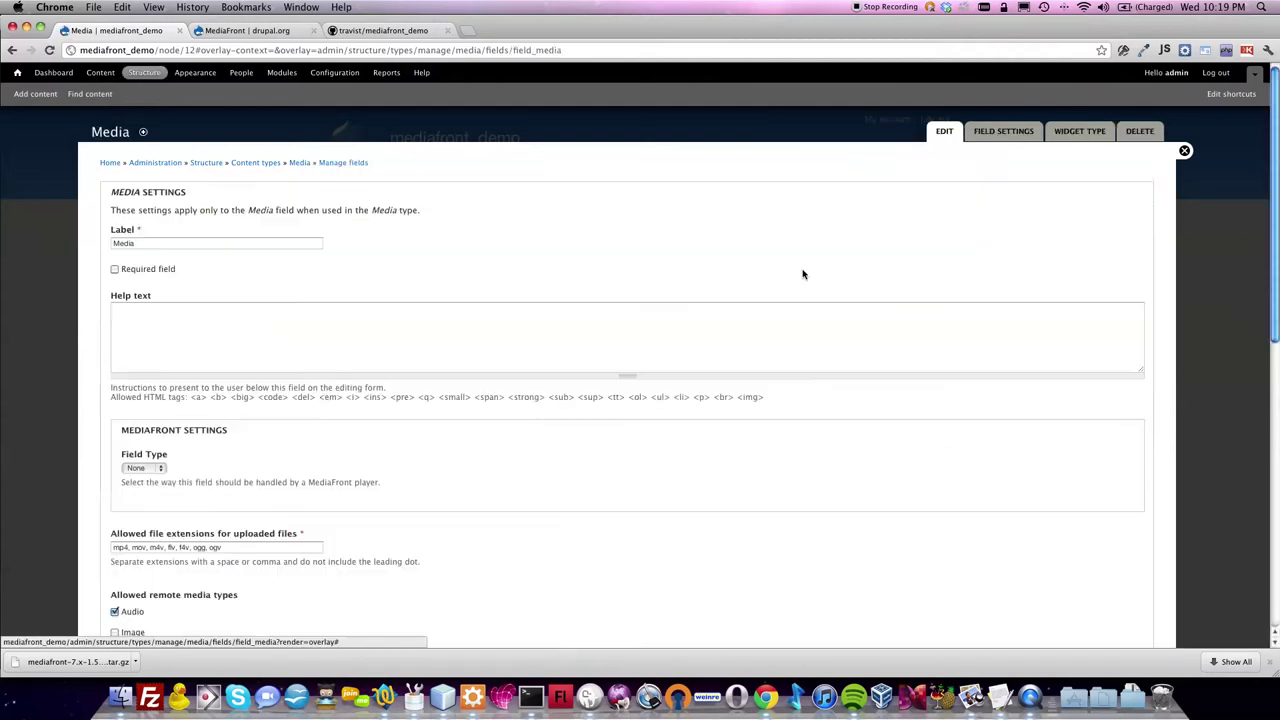
scroll(484, 253, "down", 5)
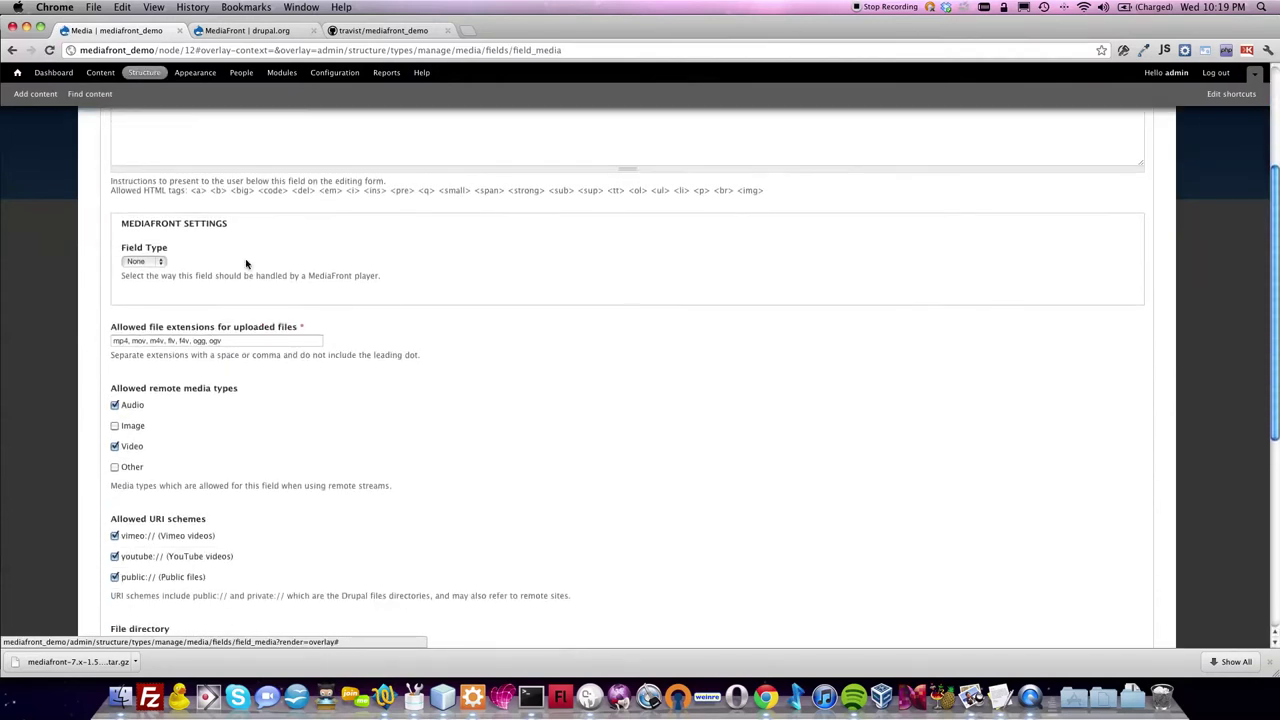
left_click_drag(124, 226, 230, 224)
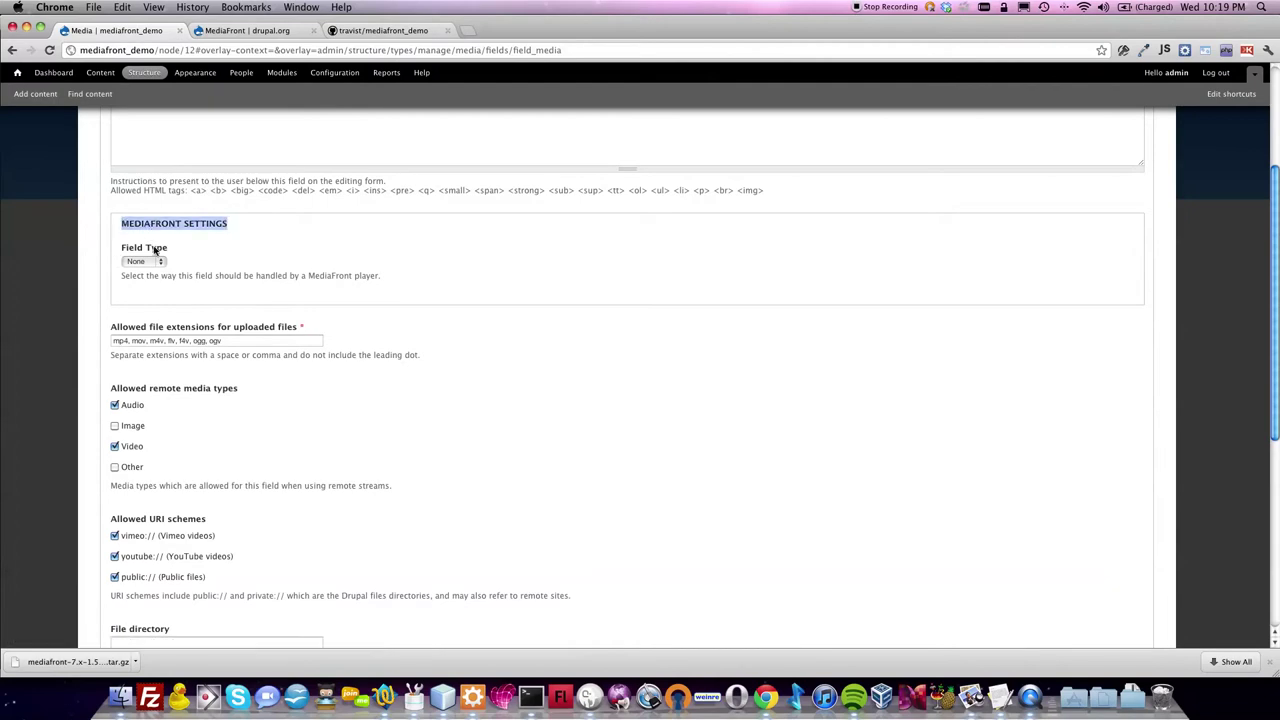
left_click(150, 261)
left_click(148, 282)
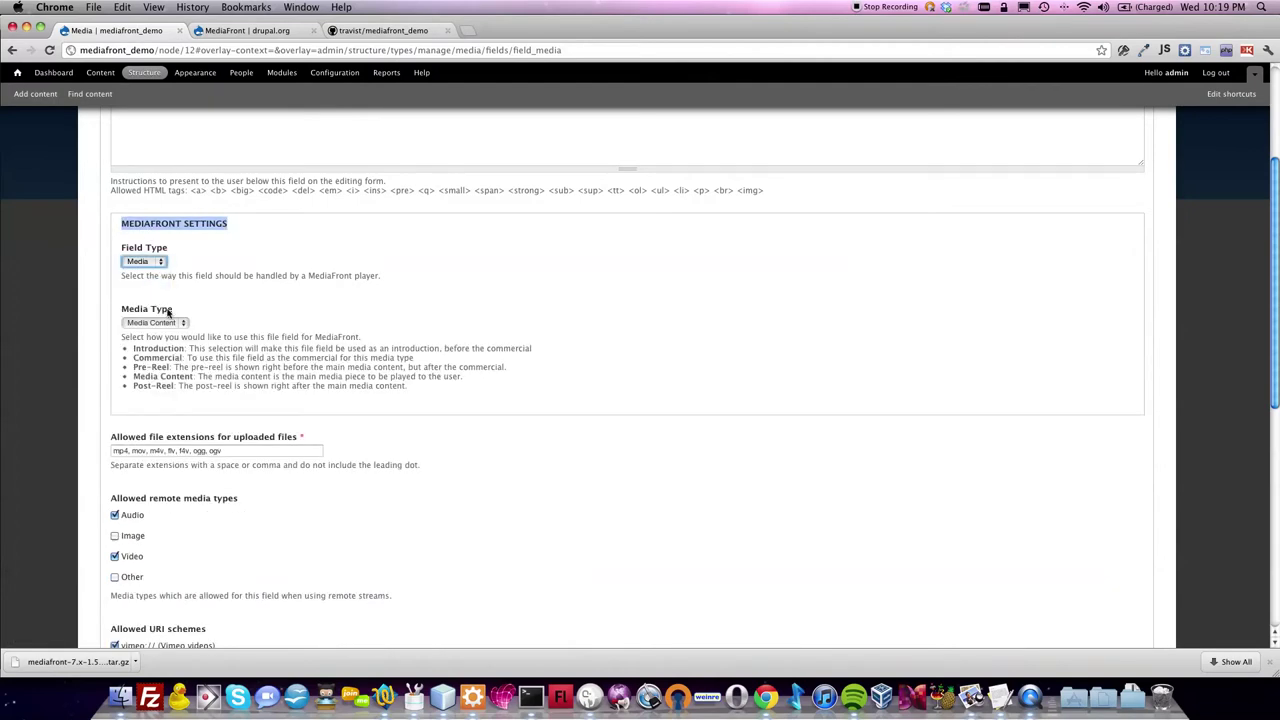
scroll(228, 443, "down", 10)
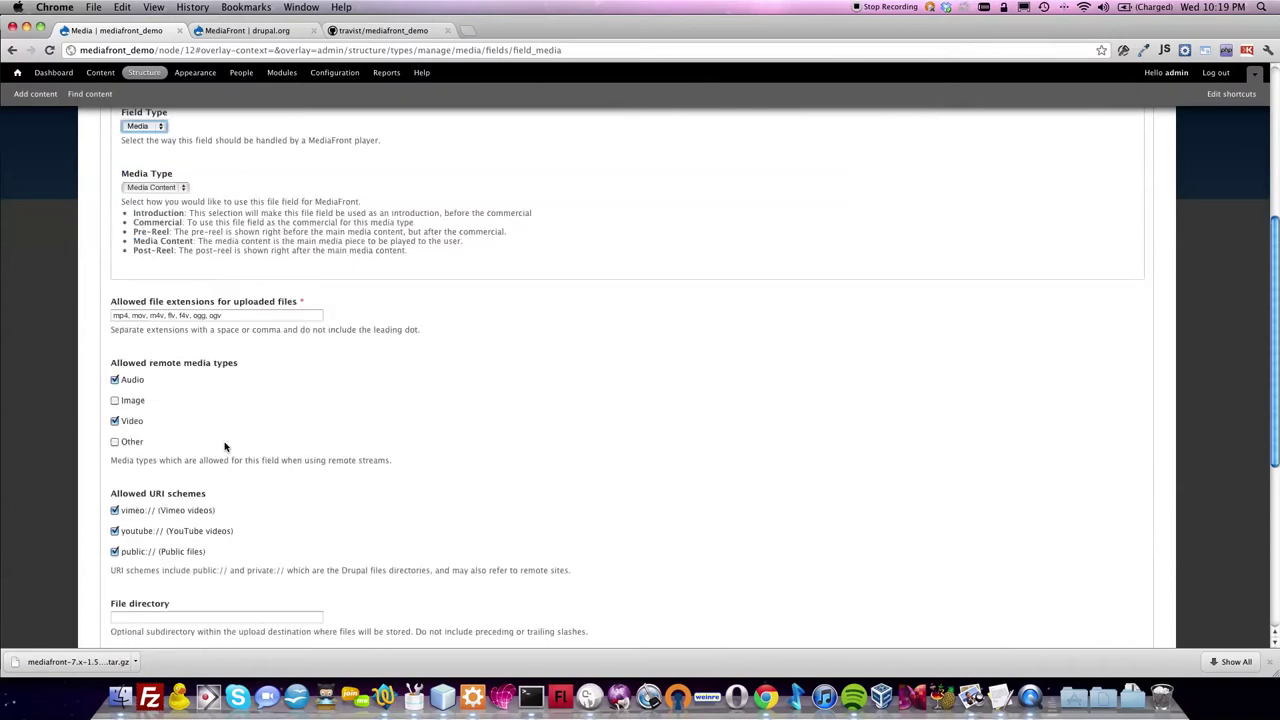
left_click(164, 596)
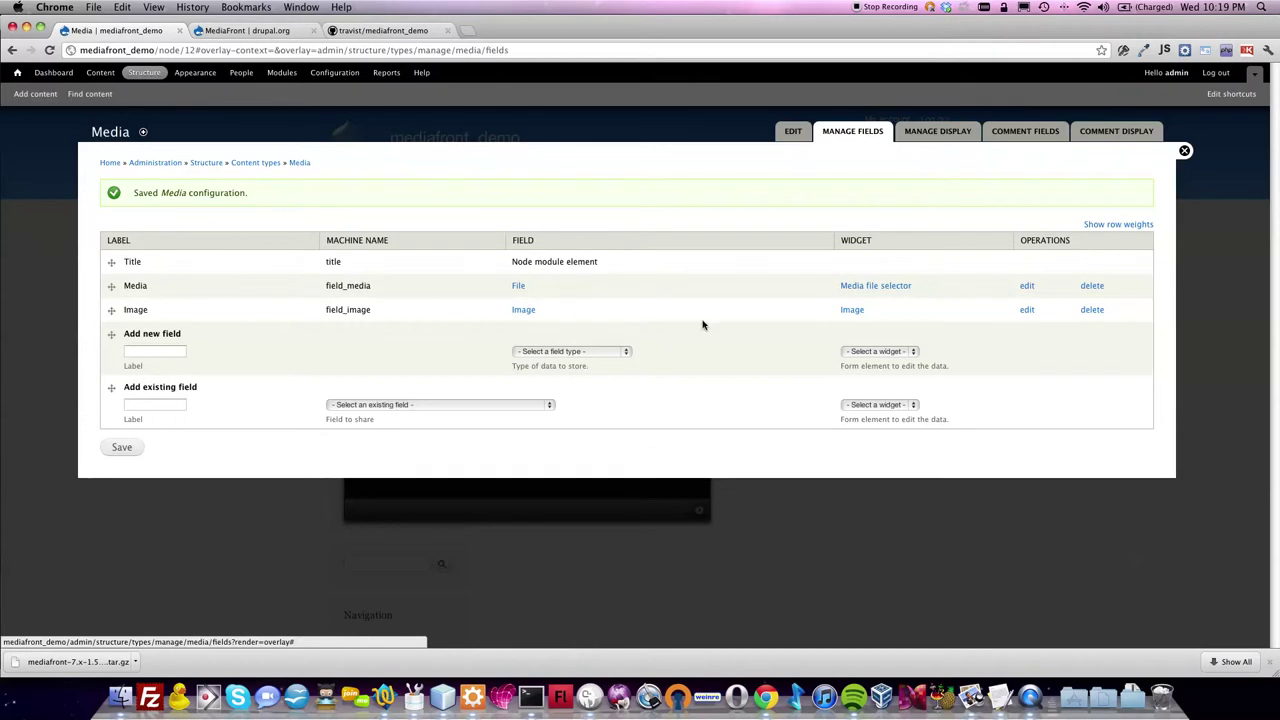
Step: Set the Image field's MediaFront field type to Image, with preview style large and playlist thumbnail style thumbnail, and save the settings
left_click(1026, 311)
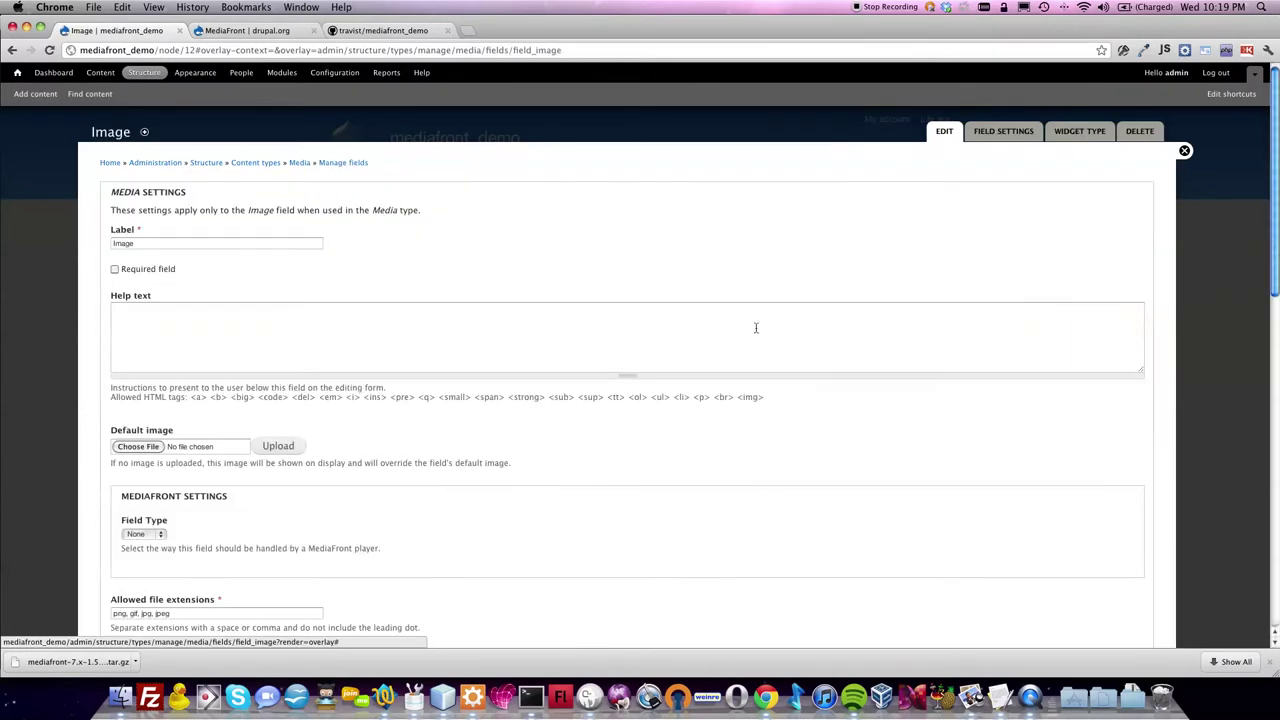
scroll(757, 328, "down", 5)
left_click(155, 338)
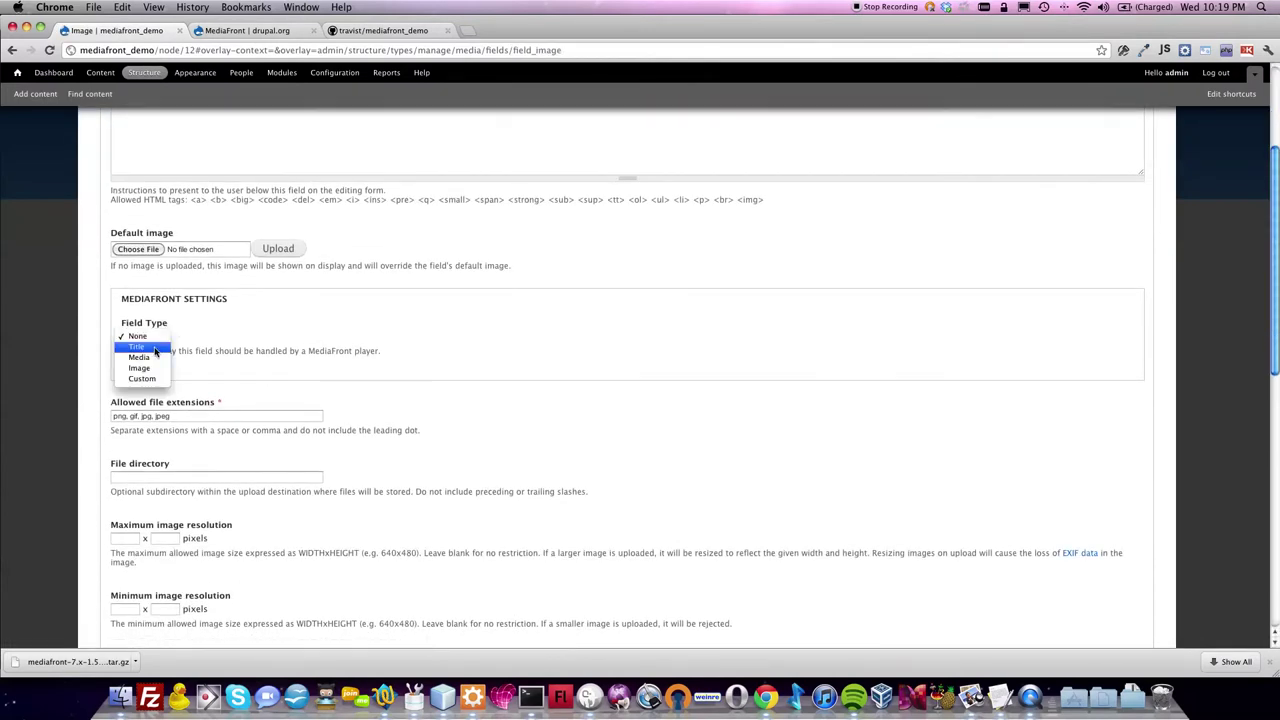
left_click(158, 368)
left_click(170, 398)
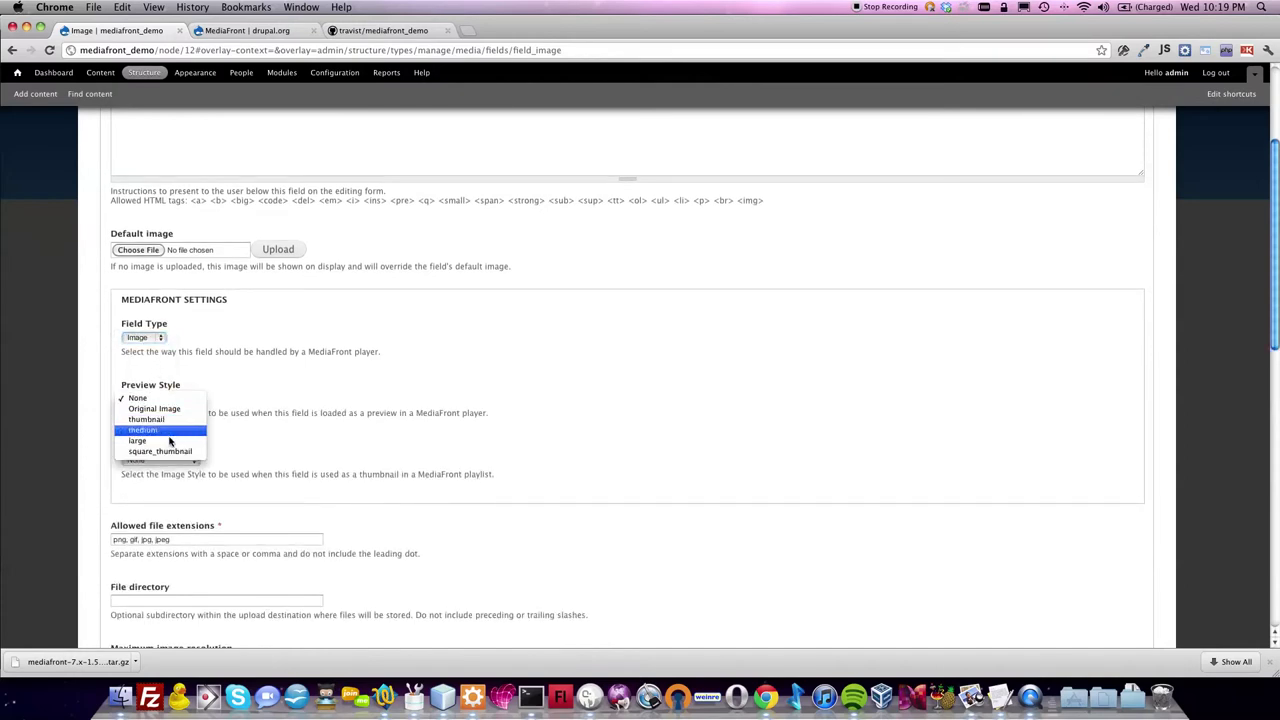
left_click(170, 441)
left_click(180, 462)
left_click(150, 480)
scroll(199, 521, "down", 10)
scroll(199, 521, "down", 4)
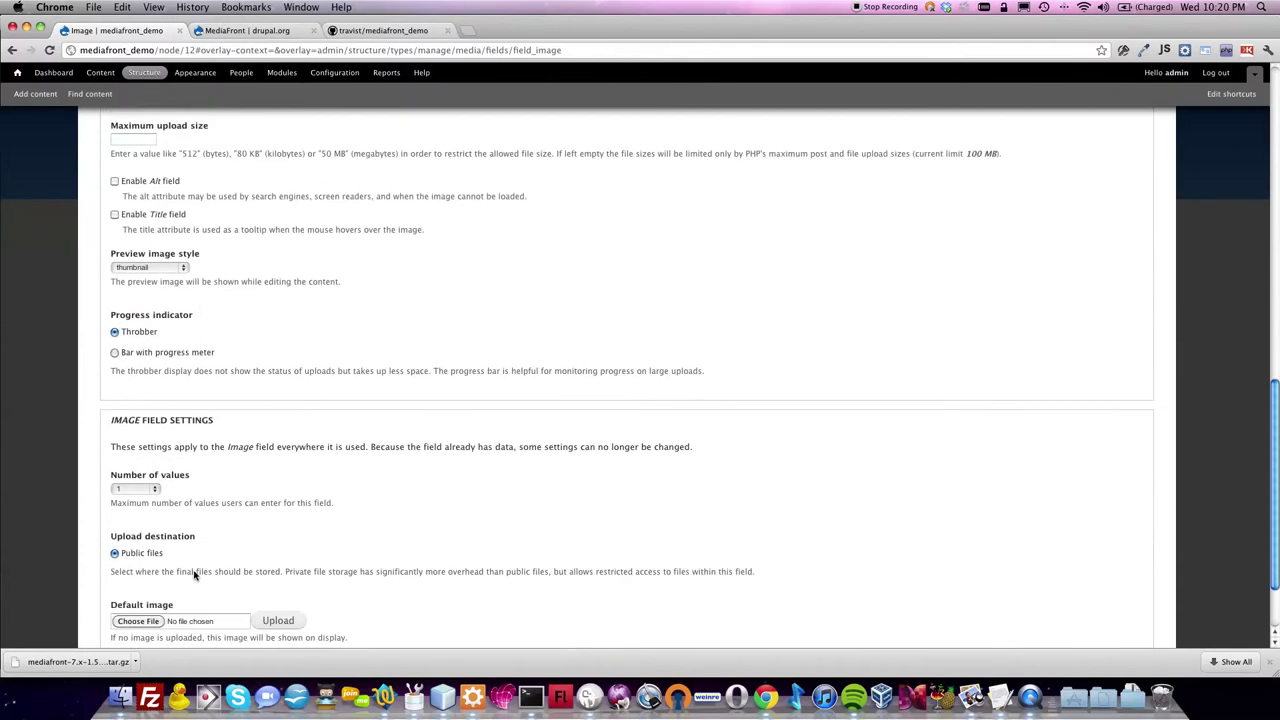
left_click(147, 586)
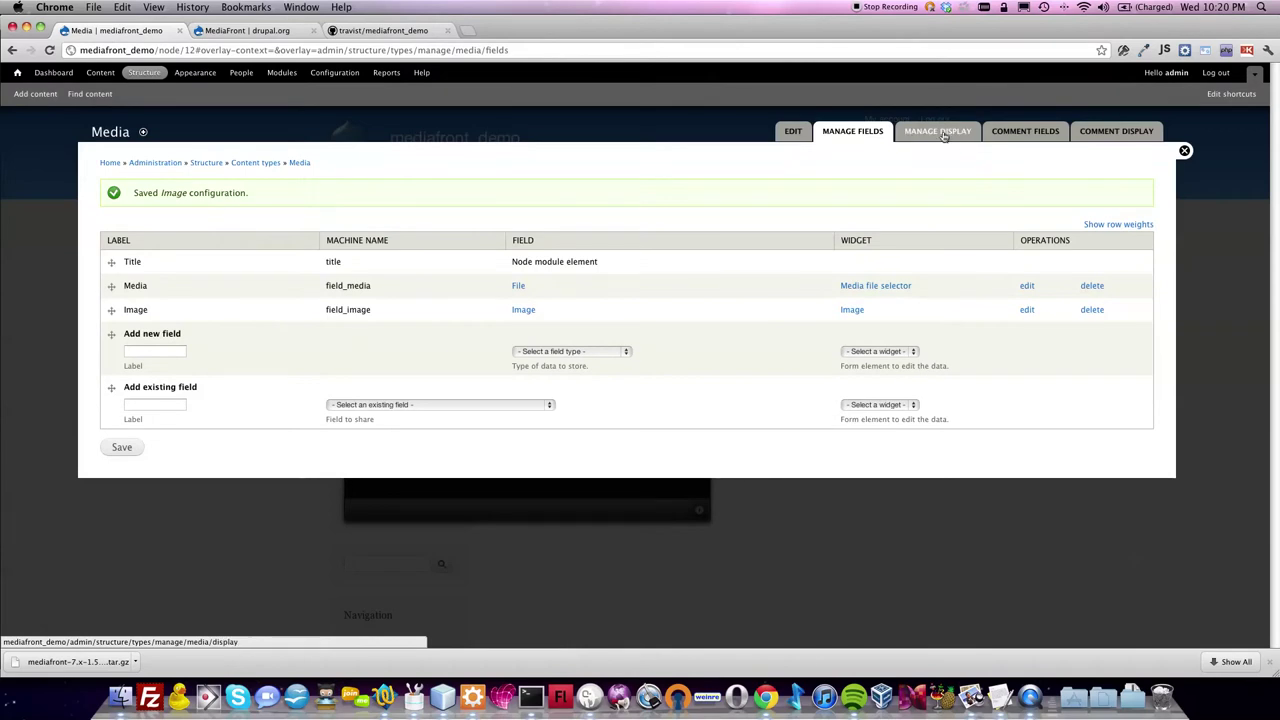
Step: Display the Media content type's Media field as a MediaFront Player using the nodeplayer preset, and save the display settings
left_click(948, 137)
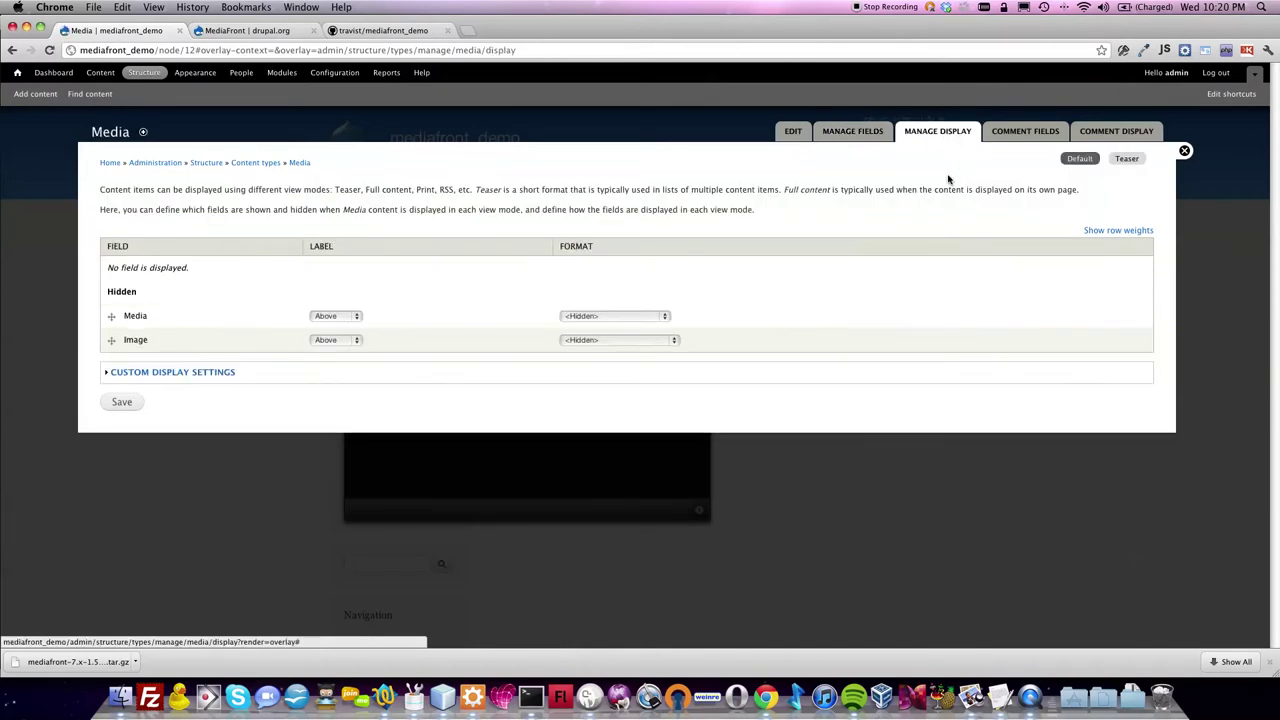
left_click_drag(110, 318, 110, 268)
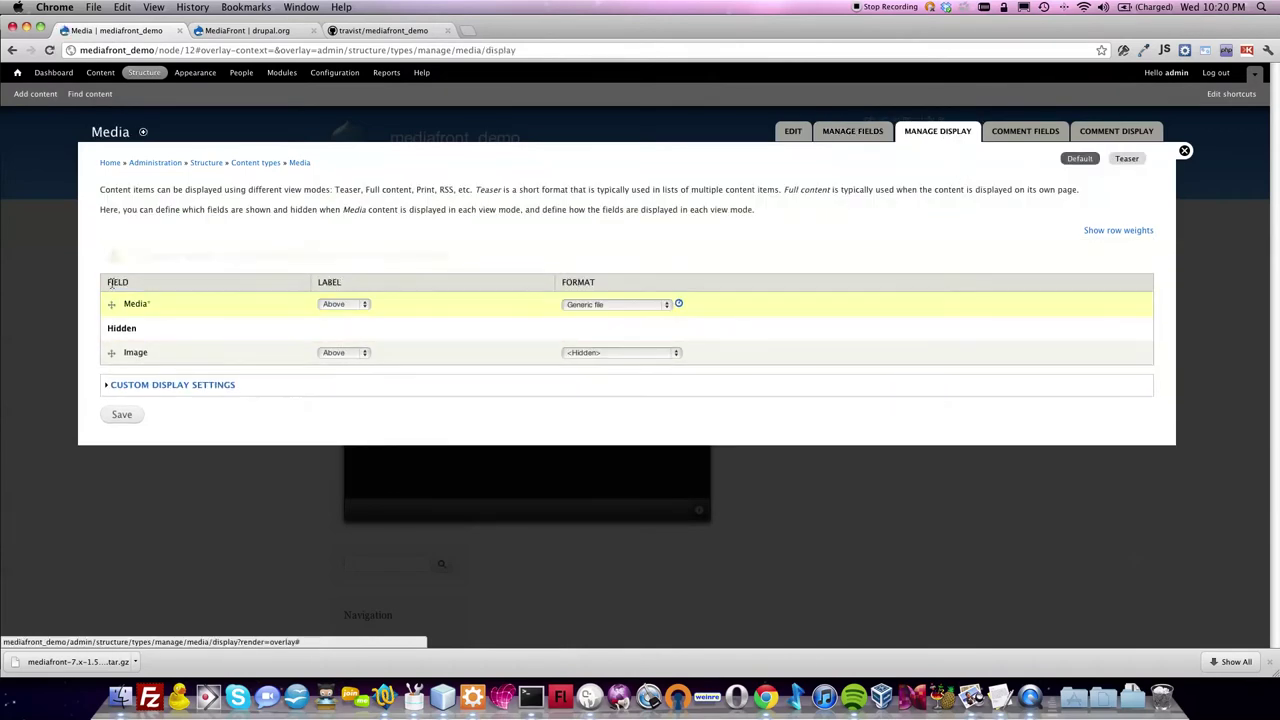
left_click(593, 270)
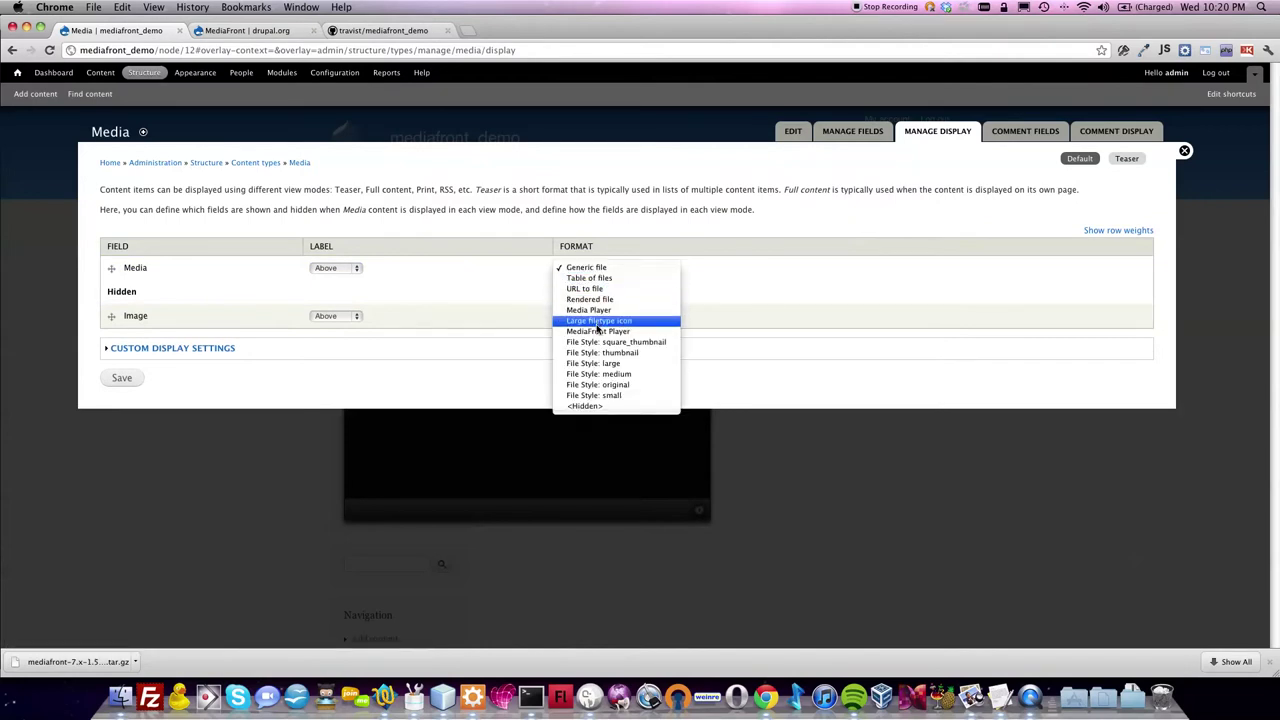
left_click(592, 331)
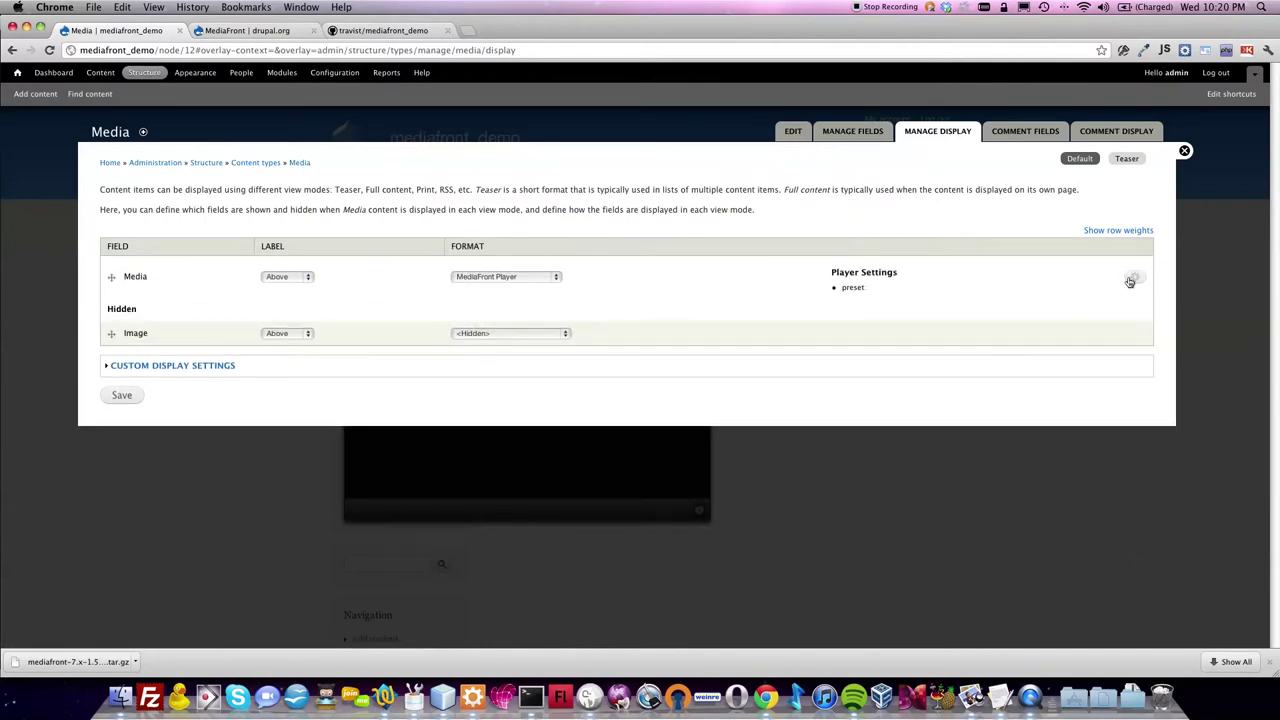
left_click(1131, 279)
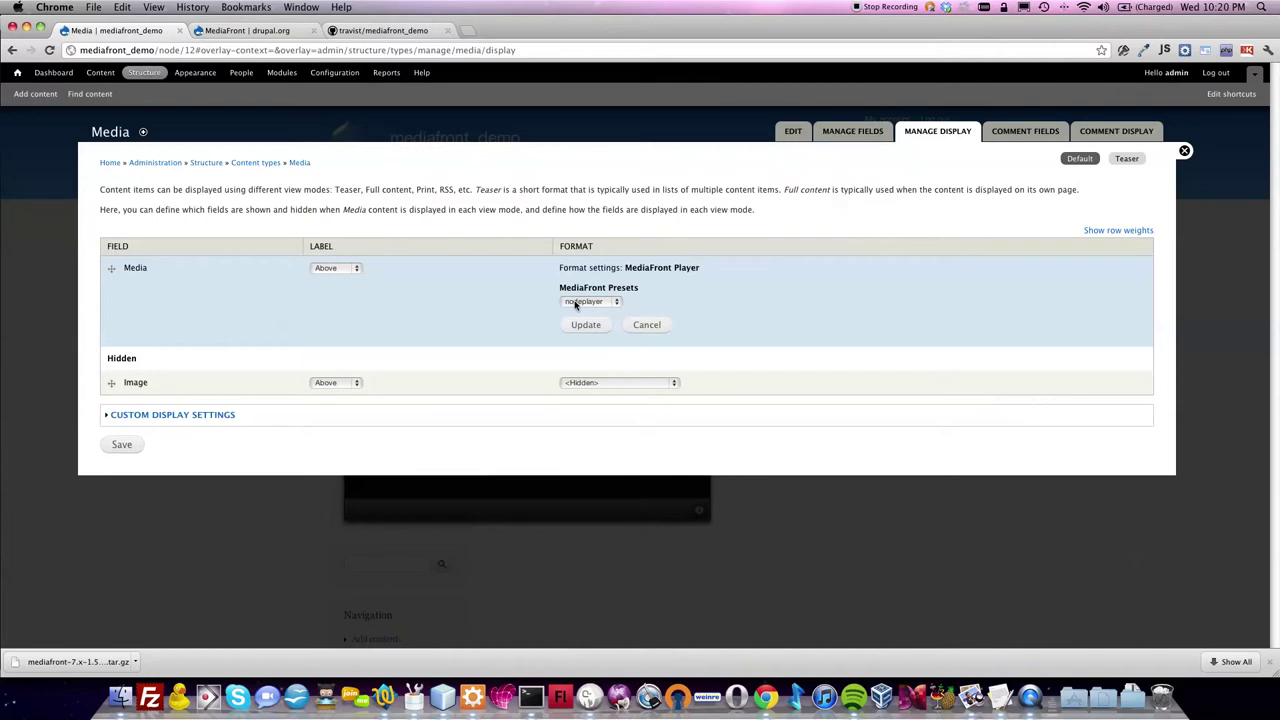
left_click(586, 326)
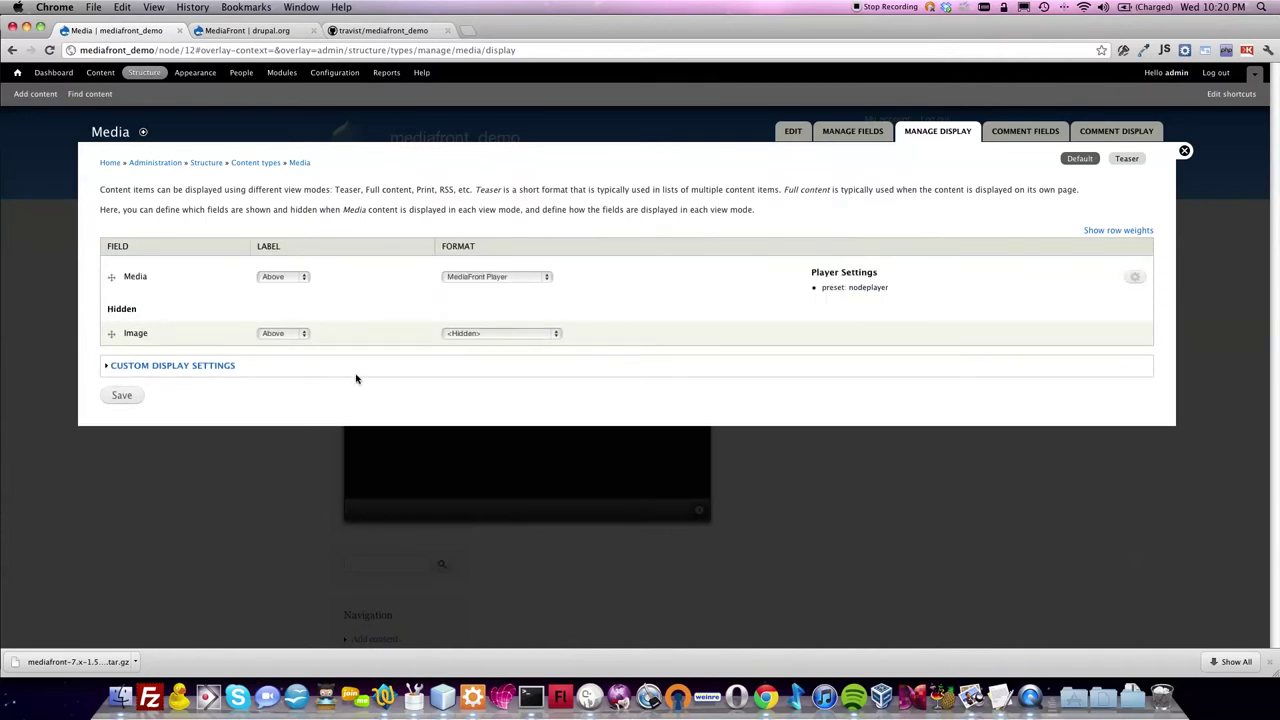
left_click(121, 396)
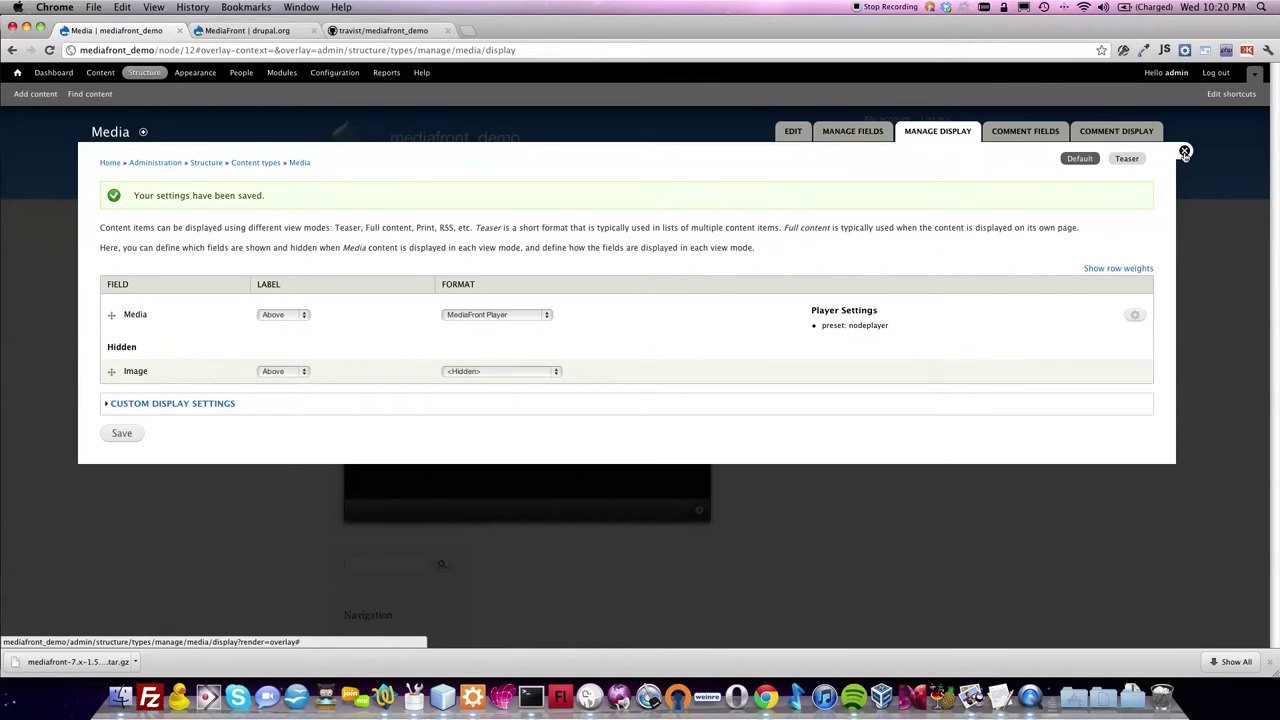
Step: Look over the Media content type's general settings and field list, and return to the page of The Change Up
left_click(793, 133)
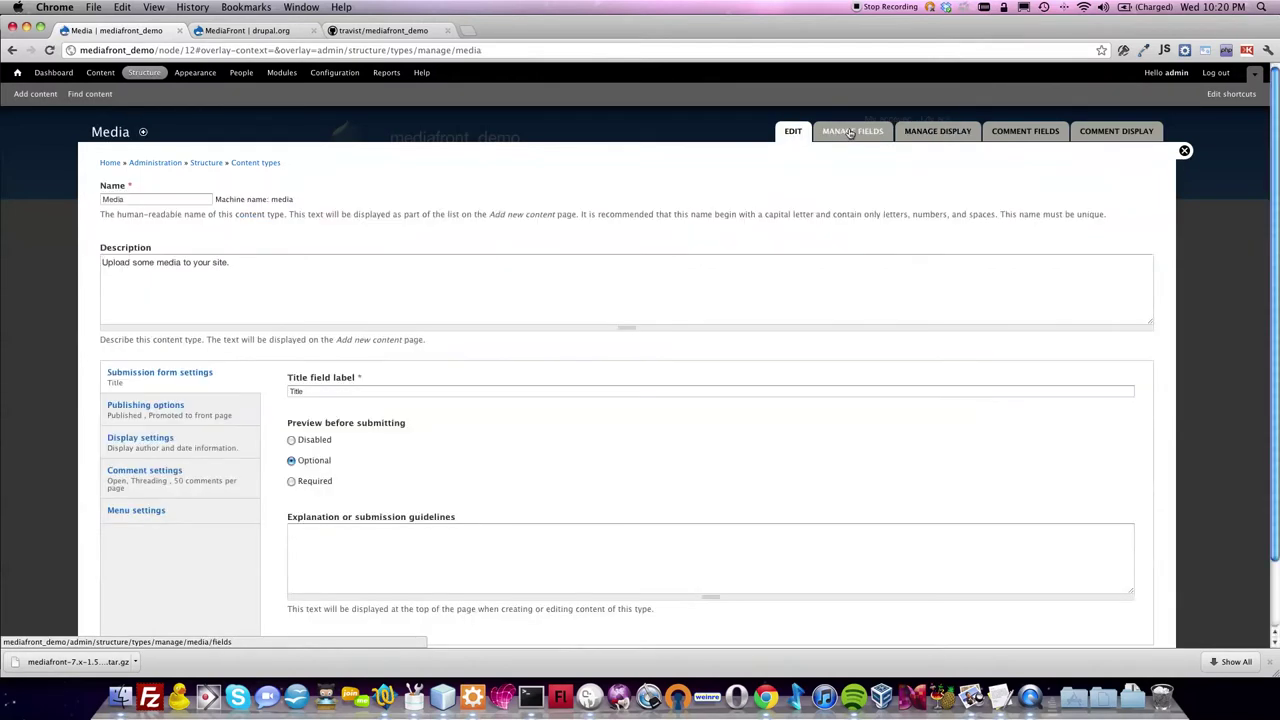
left_click(852, 133)
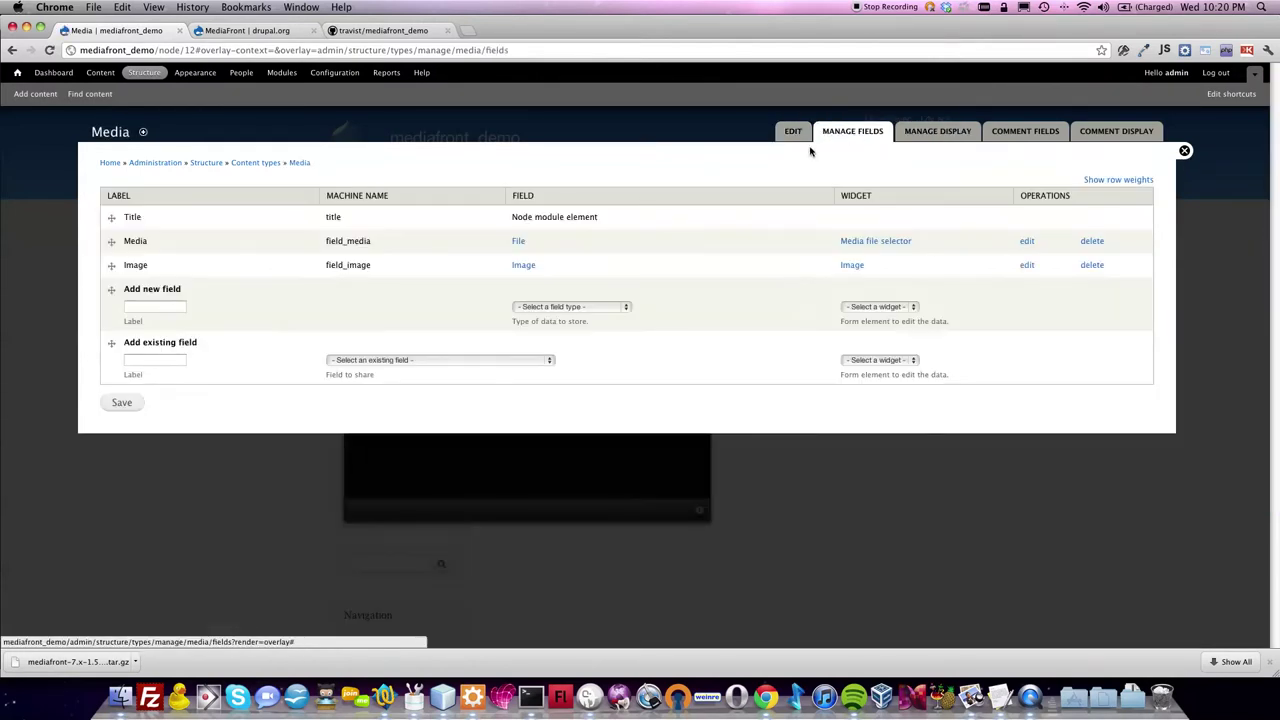
left_click(1184, 151)
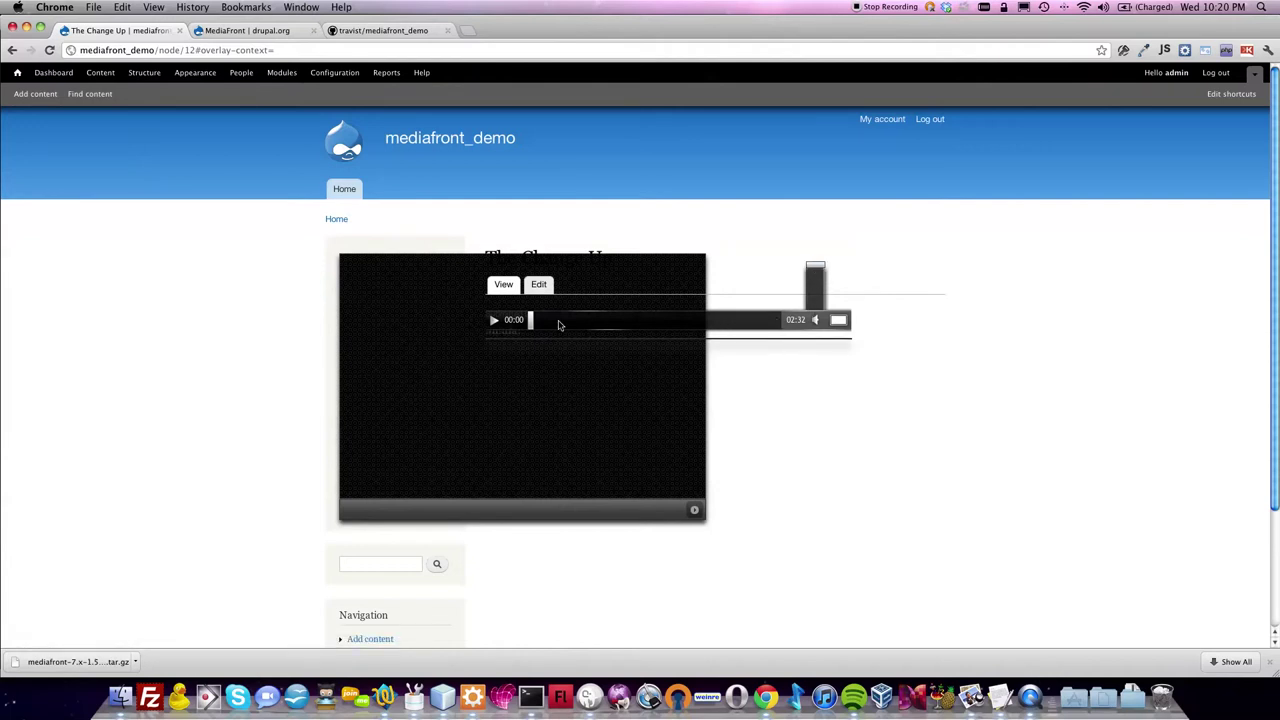
Step: Open the nodeplayer preset's presentation settings and set the player height to 400px
left_click(145, 74)
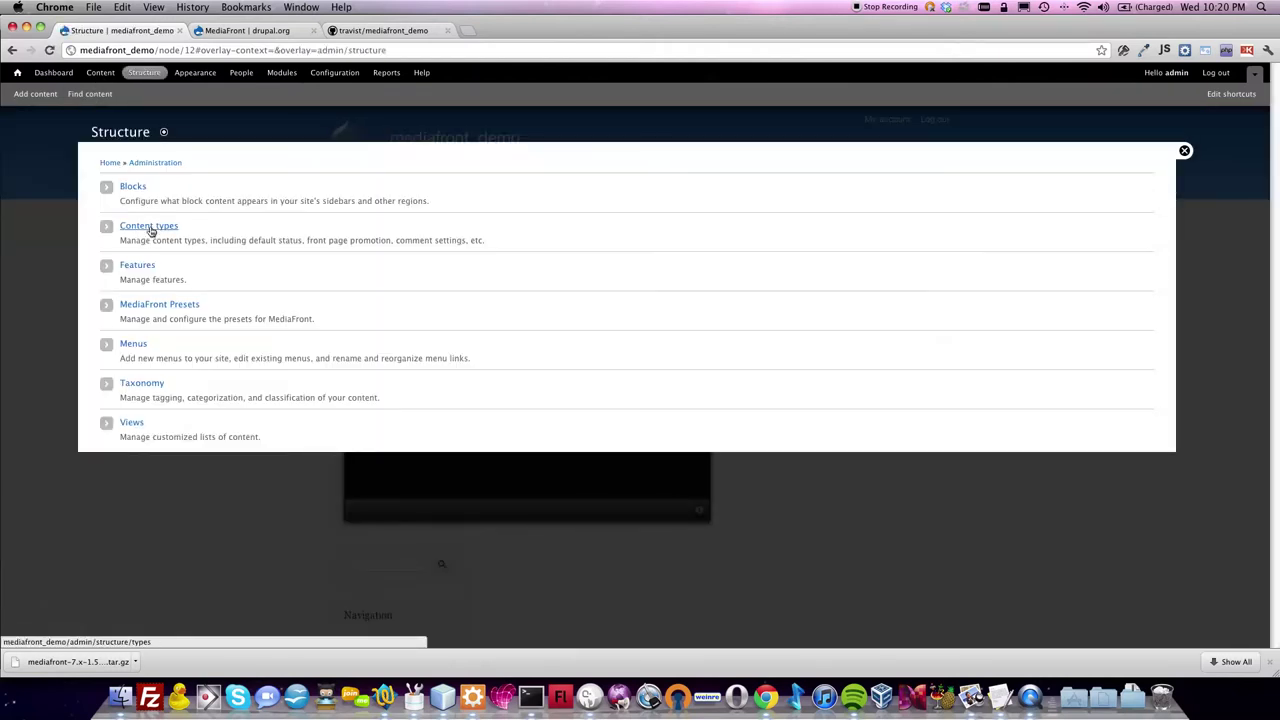
left_click(165, 305)
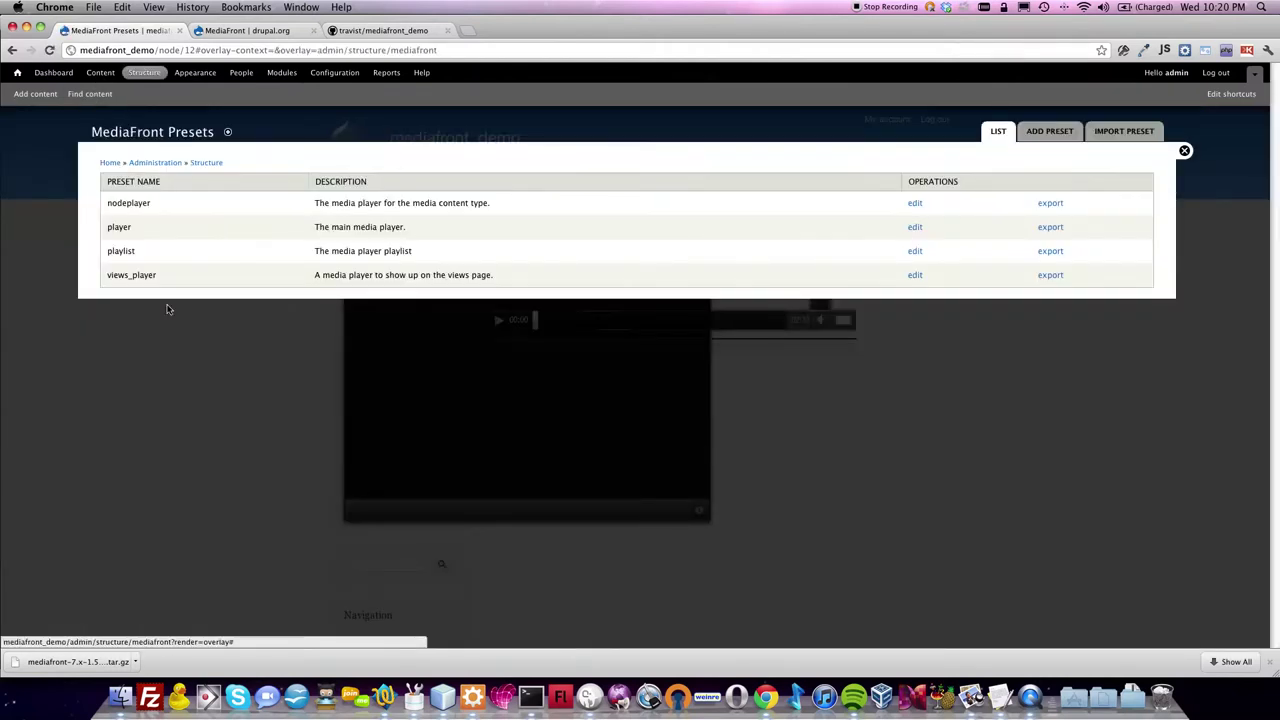
left_click(914, 204)
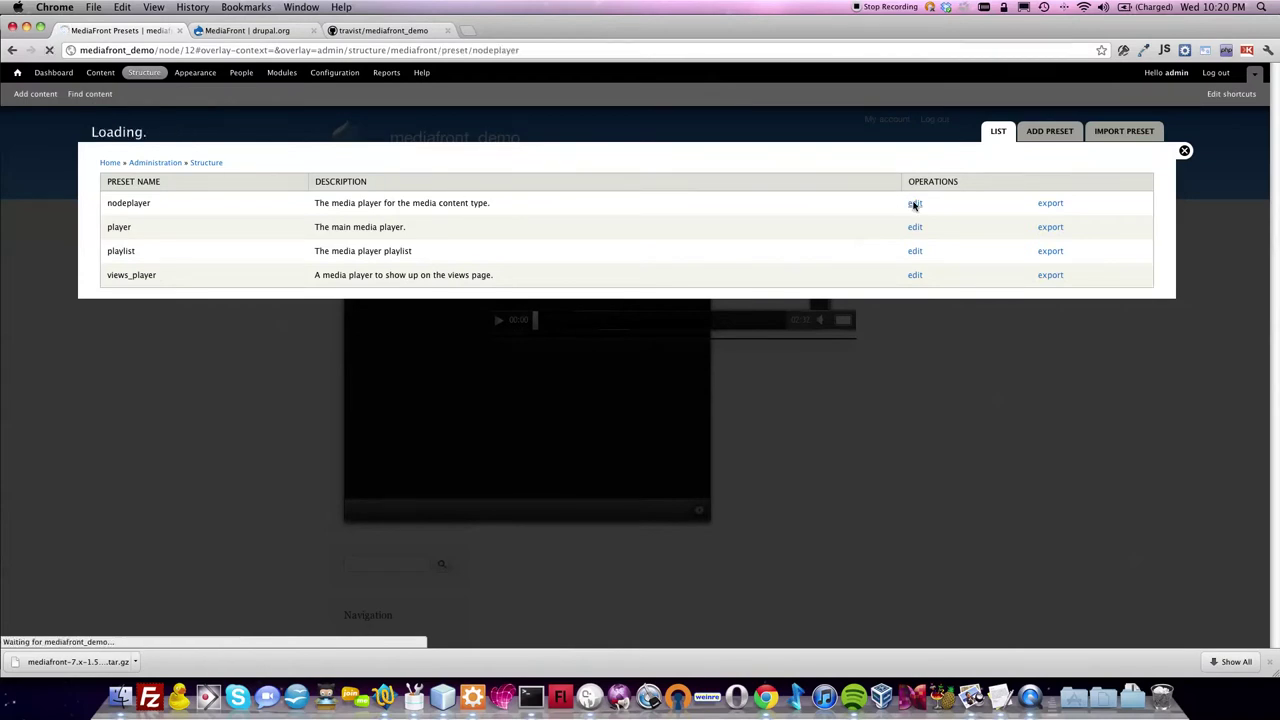
scroll(406, 306, "down", 2)
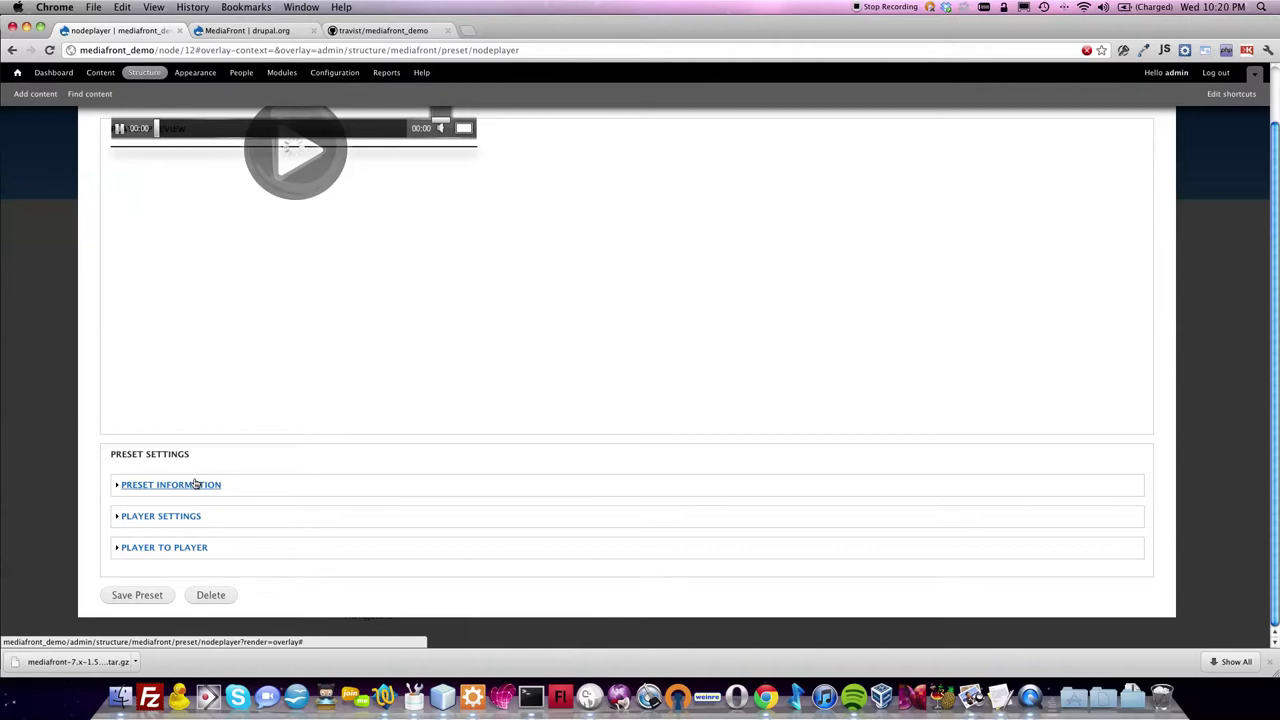
left_click(178, 516)
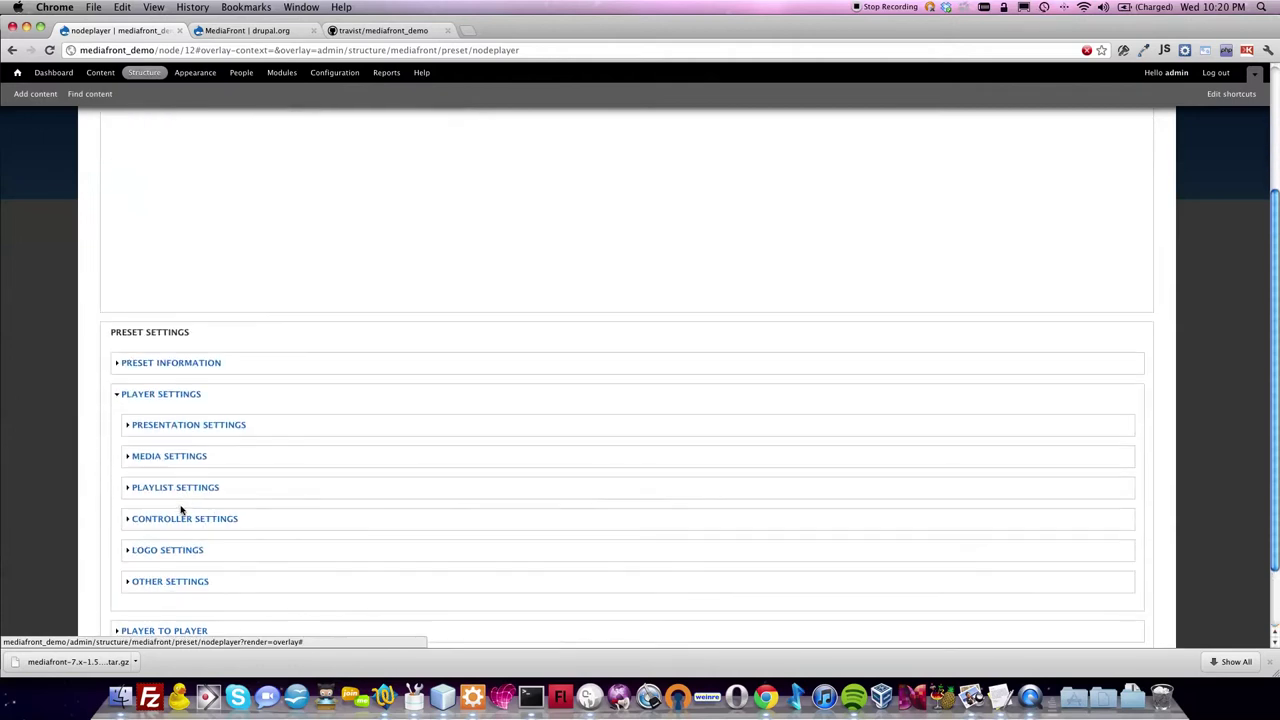
left_click(206, 424)
left_click(162, 381)
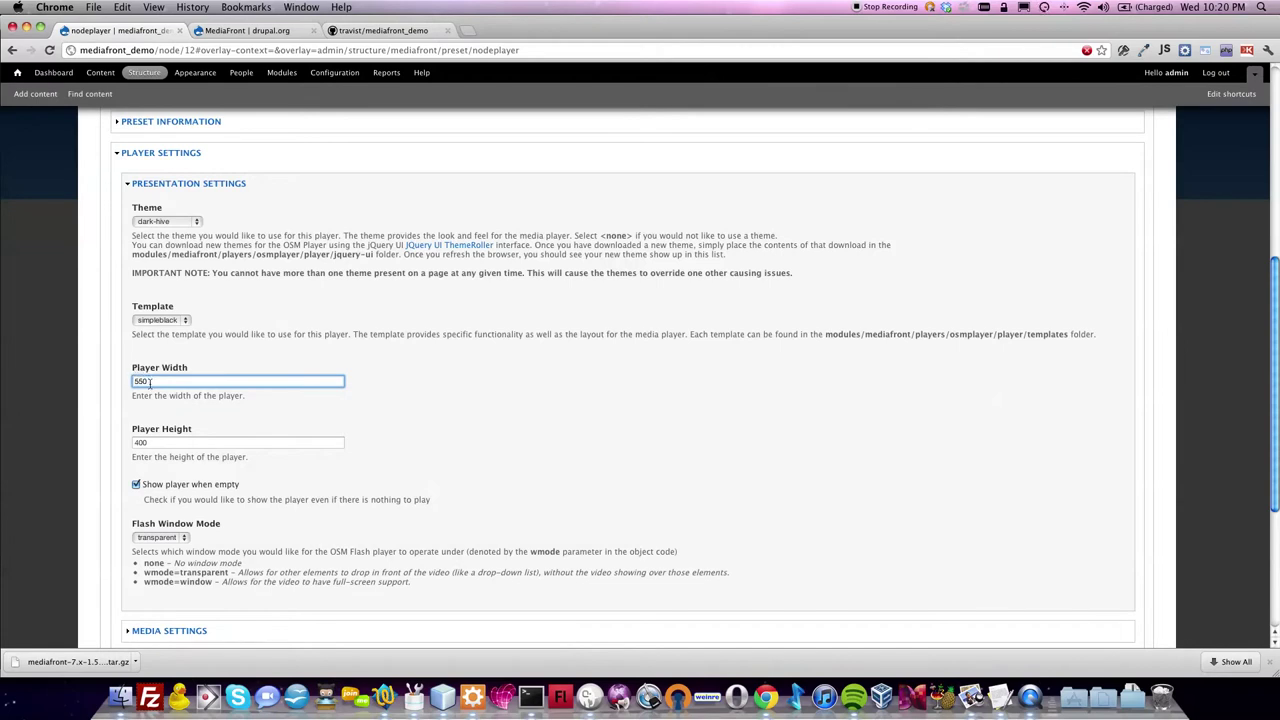
left_click_drag(150, 382, 120, 386)
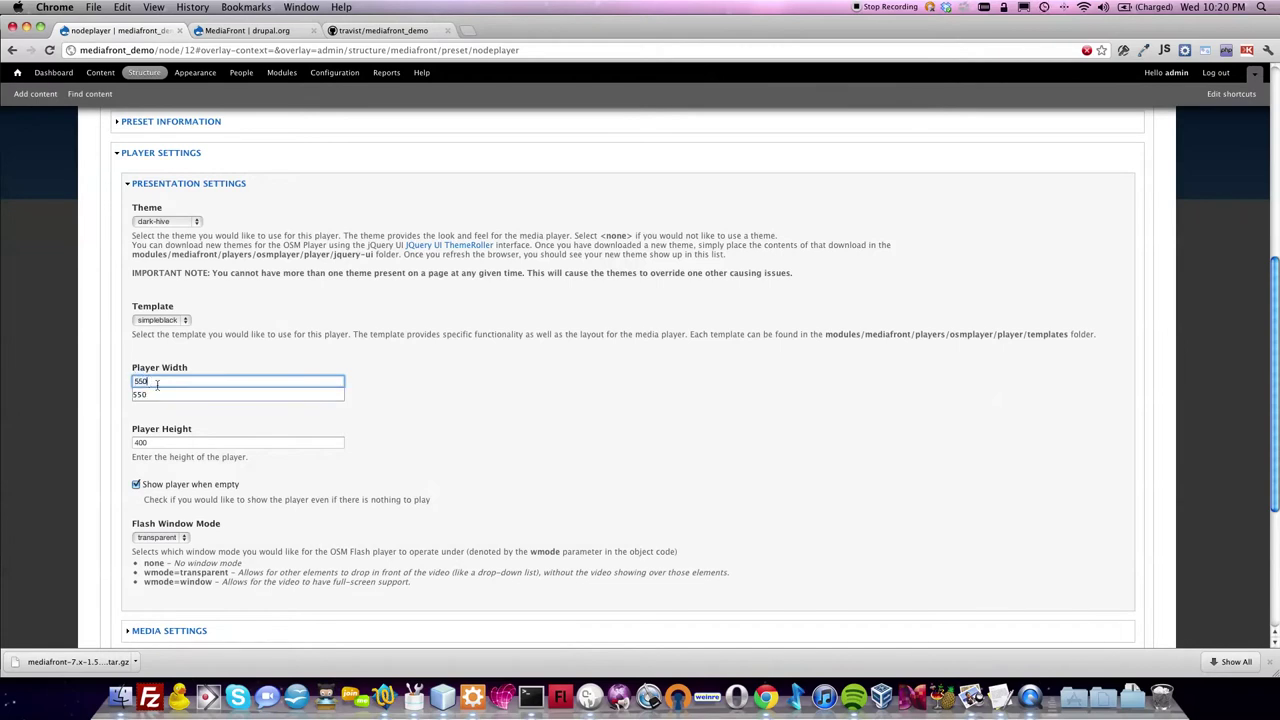
left_click(164, 444)
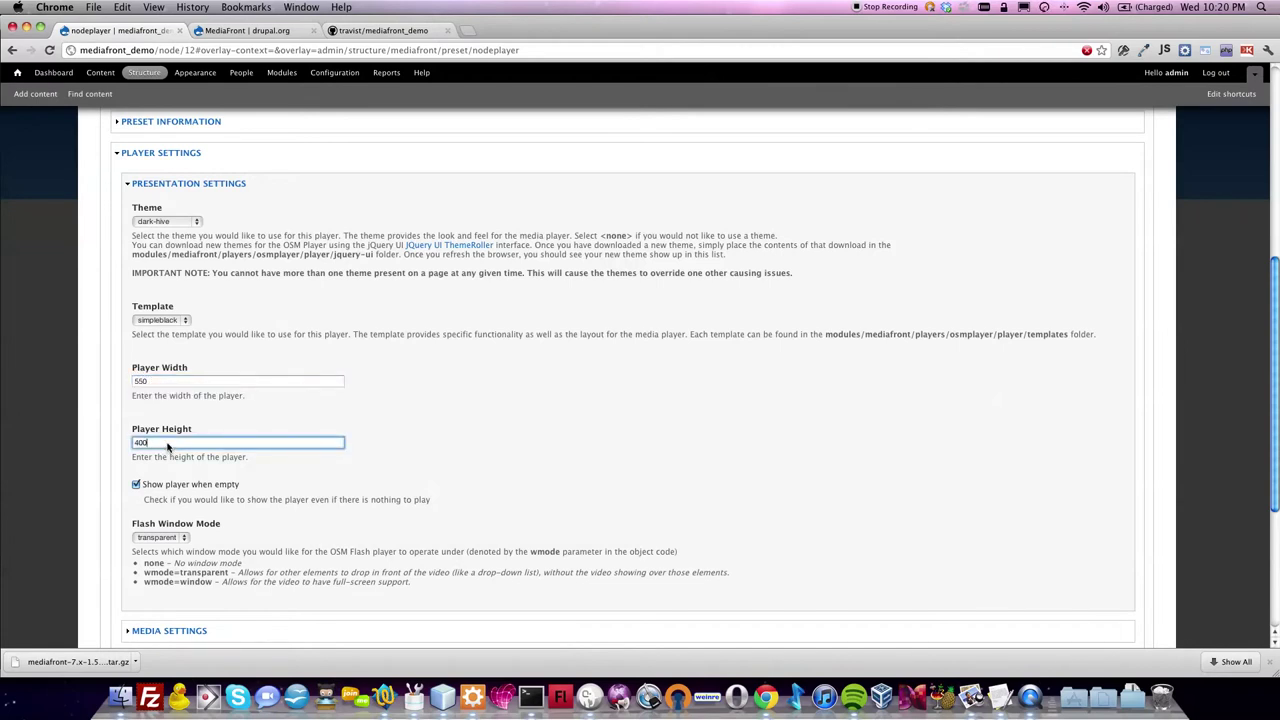
left_click(167, 446)
type("px")
Step: Set the nodeplayer preset's player width to 100% and save the preset
double_click(150, 385)
type("100")
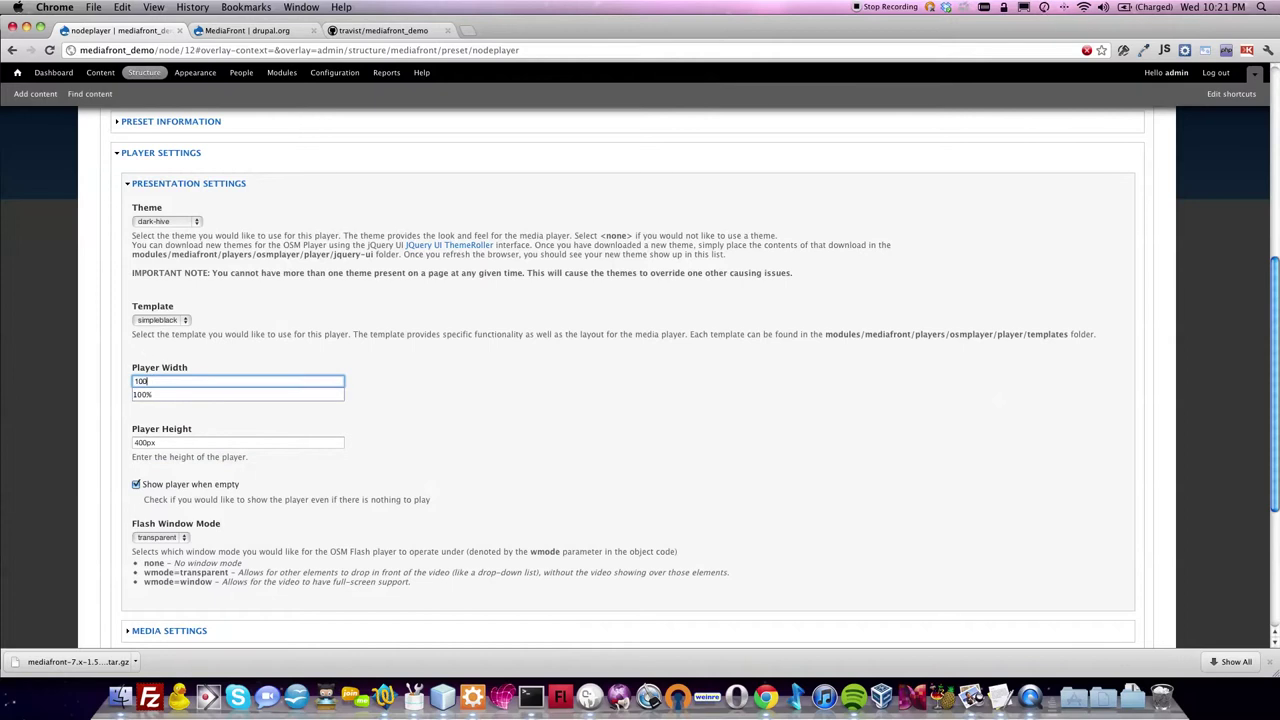
type("%")
key("Tab")
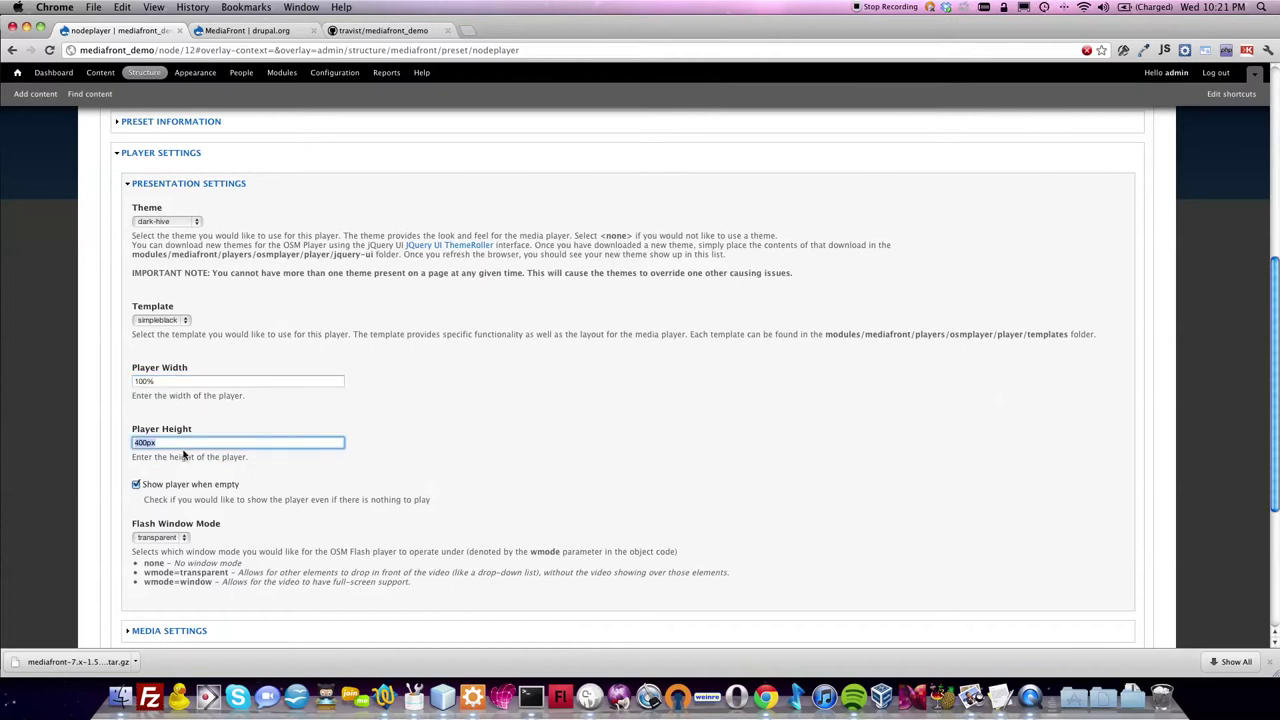
scroll(186, 456, "down", 5)
left_click(149, 598)
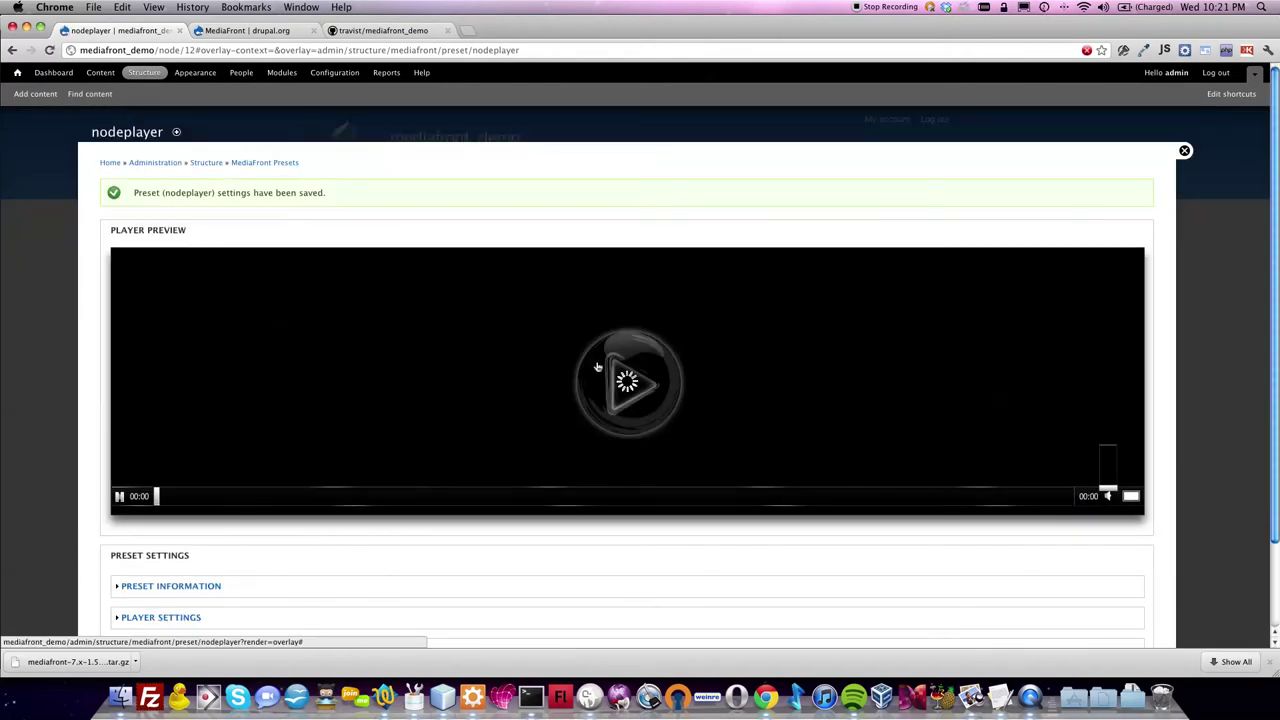
Step: Recheck the nodeplayer preset's player width and height, save it again, and inspect the player on the page of The Change Up
scroll(622, 380, "down", 2)
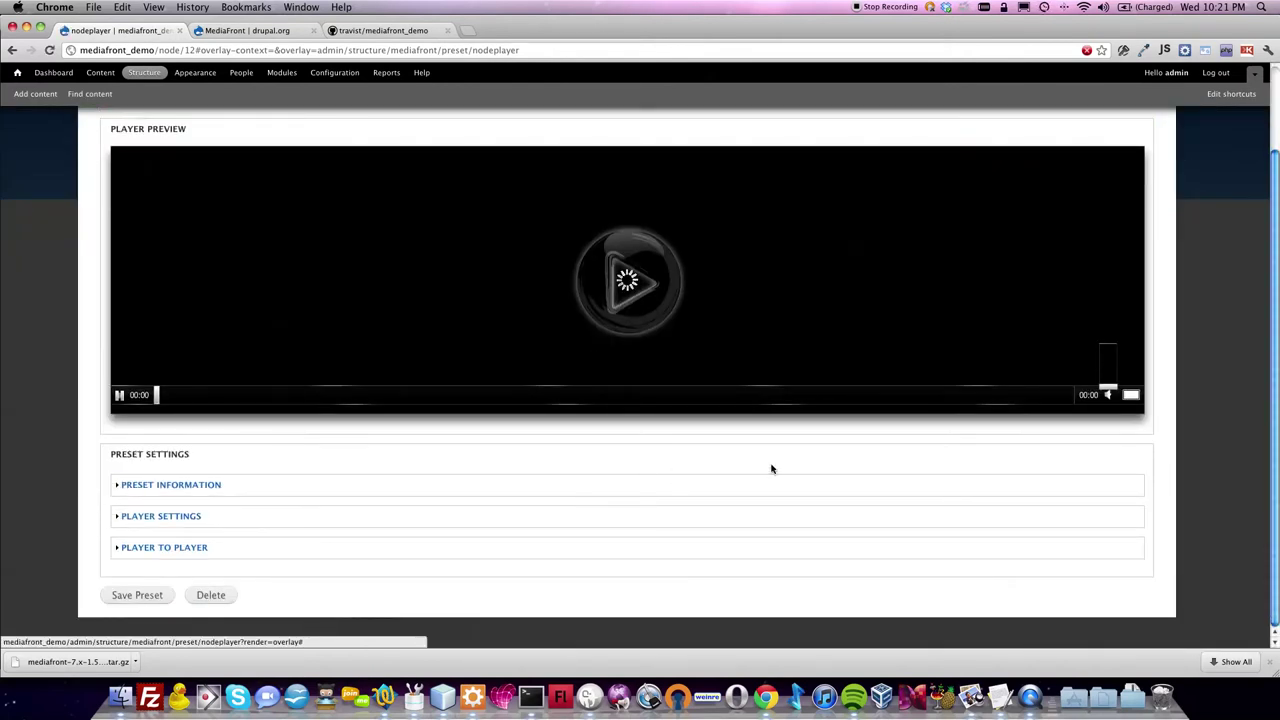
left_click(155, 515)
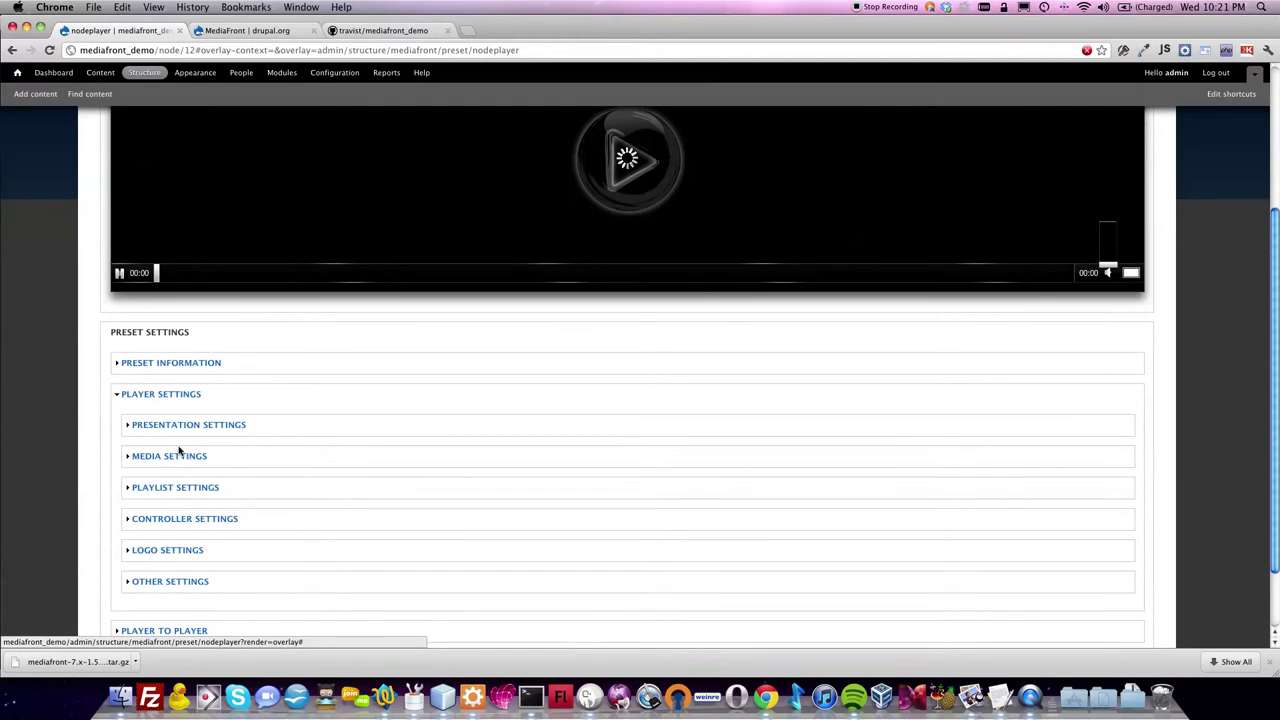
left_click(172, 440)
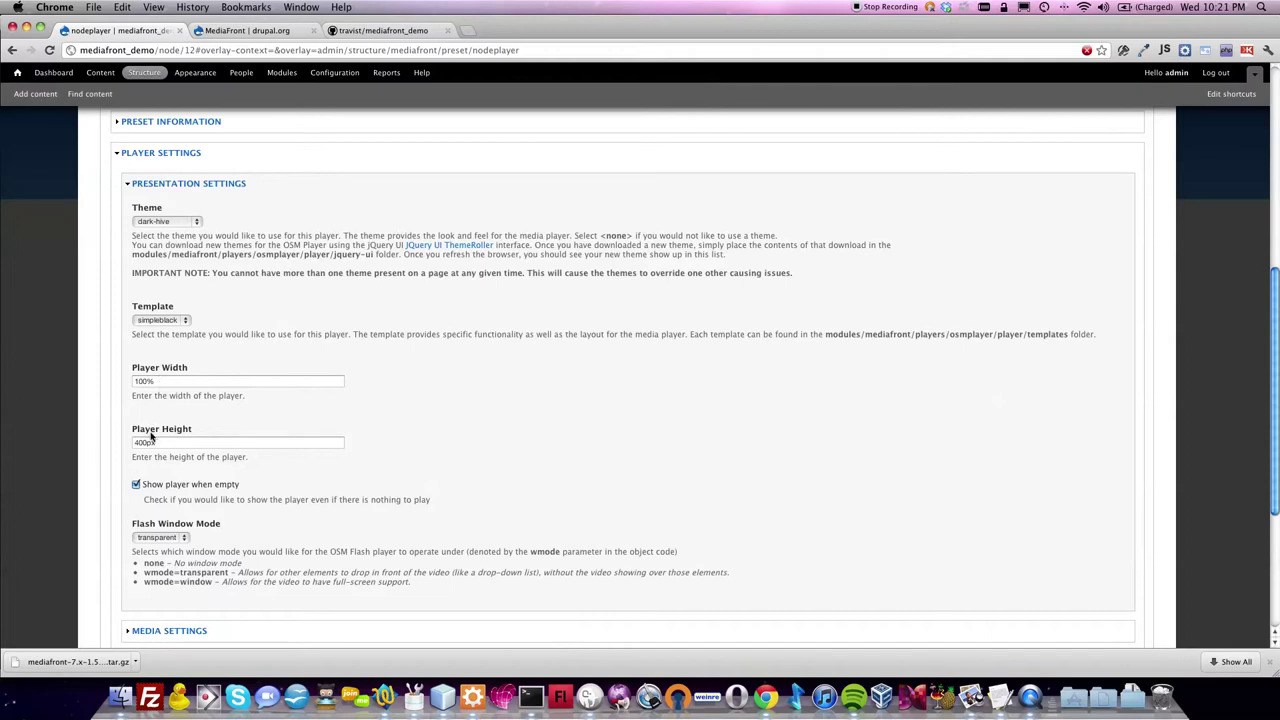
double_click(150, 444)
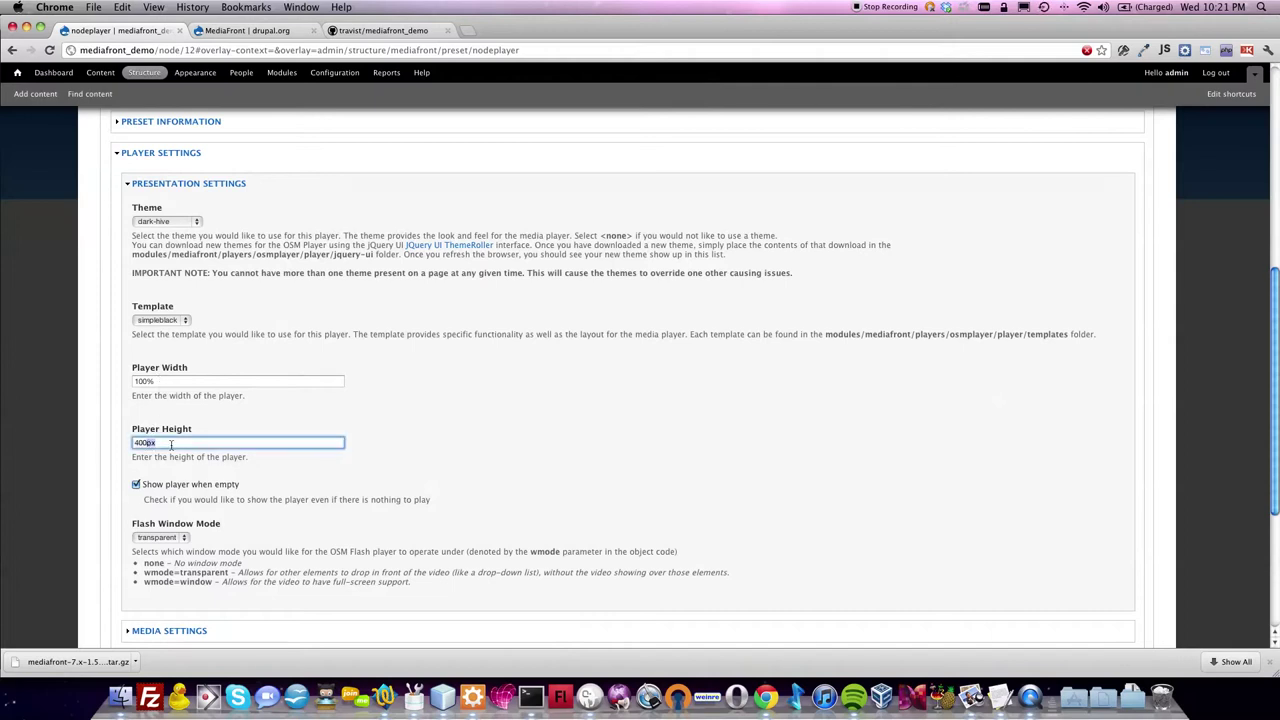
double_click(150, 381)
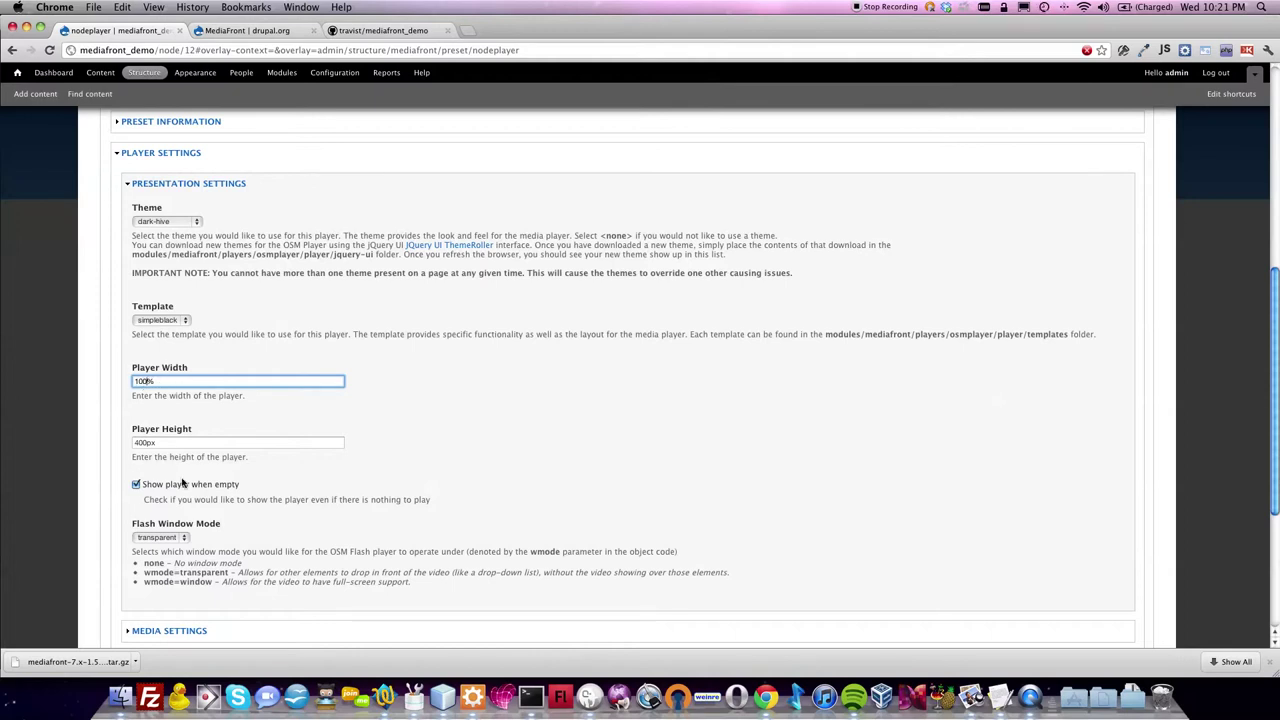
scroll(182, 483, "down", 5)
left_click(137, 595)
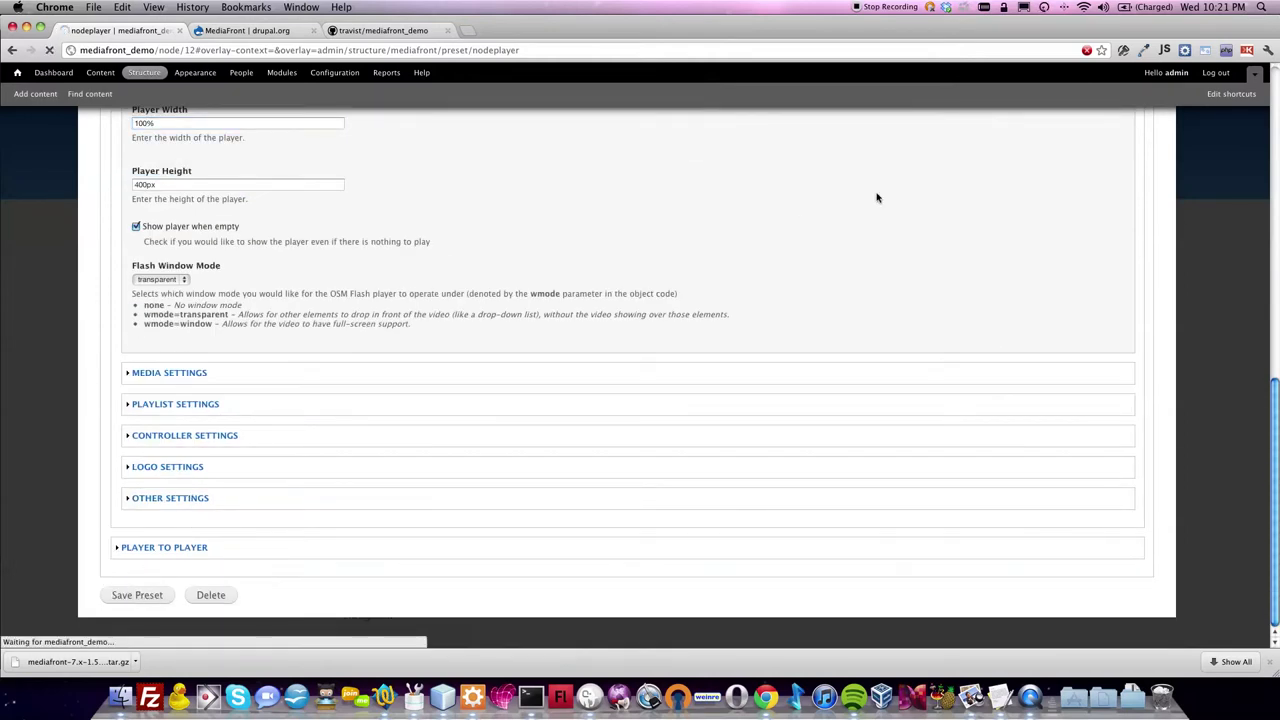
left_click(1192, 149)
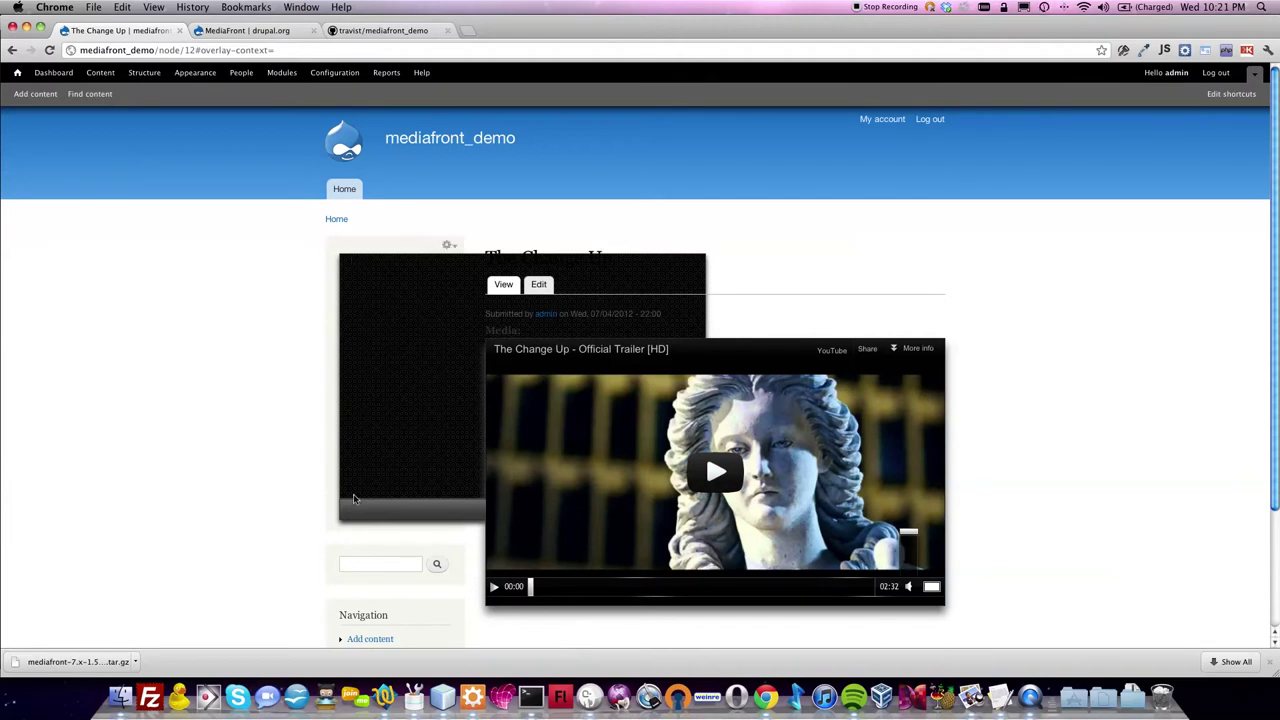
mouse_move(449, 247)
Step: Open the playlist MediaFront preset for editing and expand its presentation settings
left_click(144, 72)
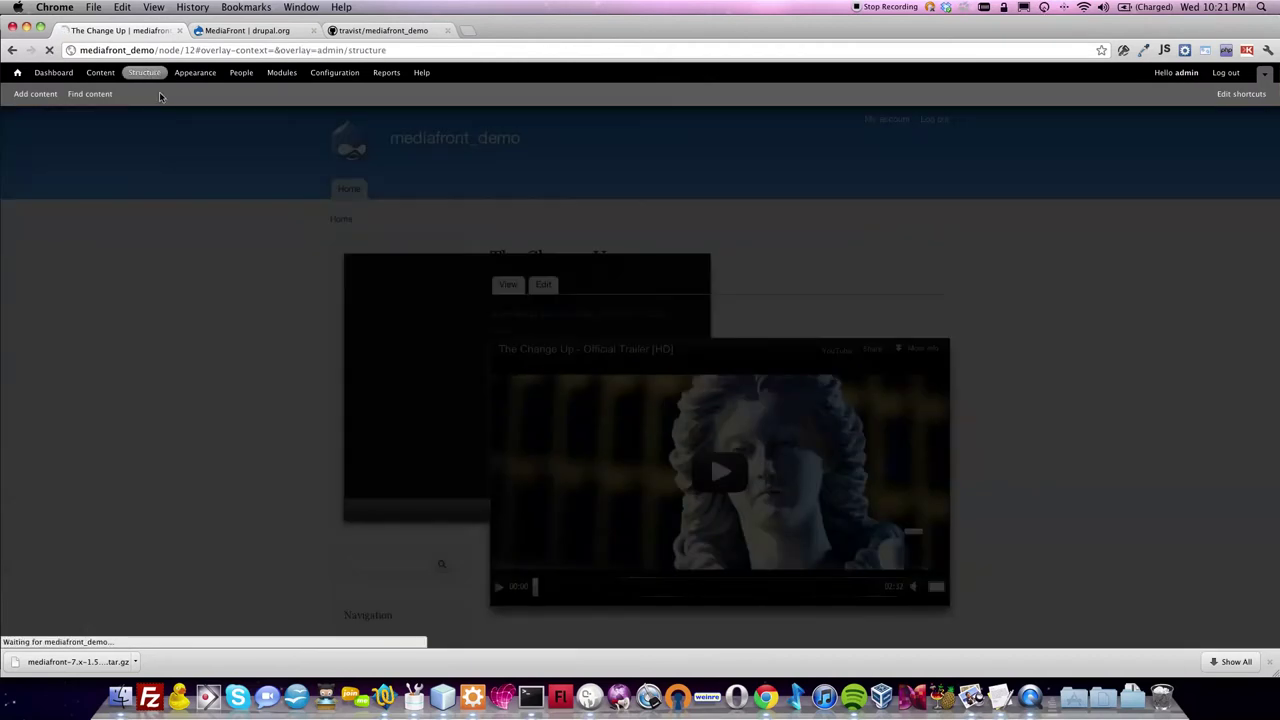
left_click(165, 309)
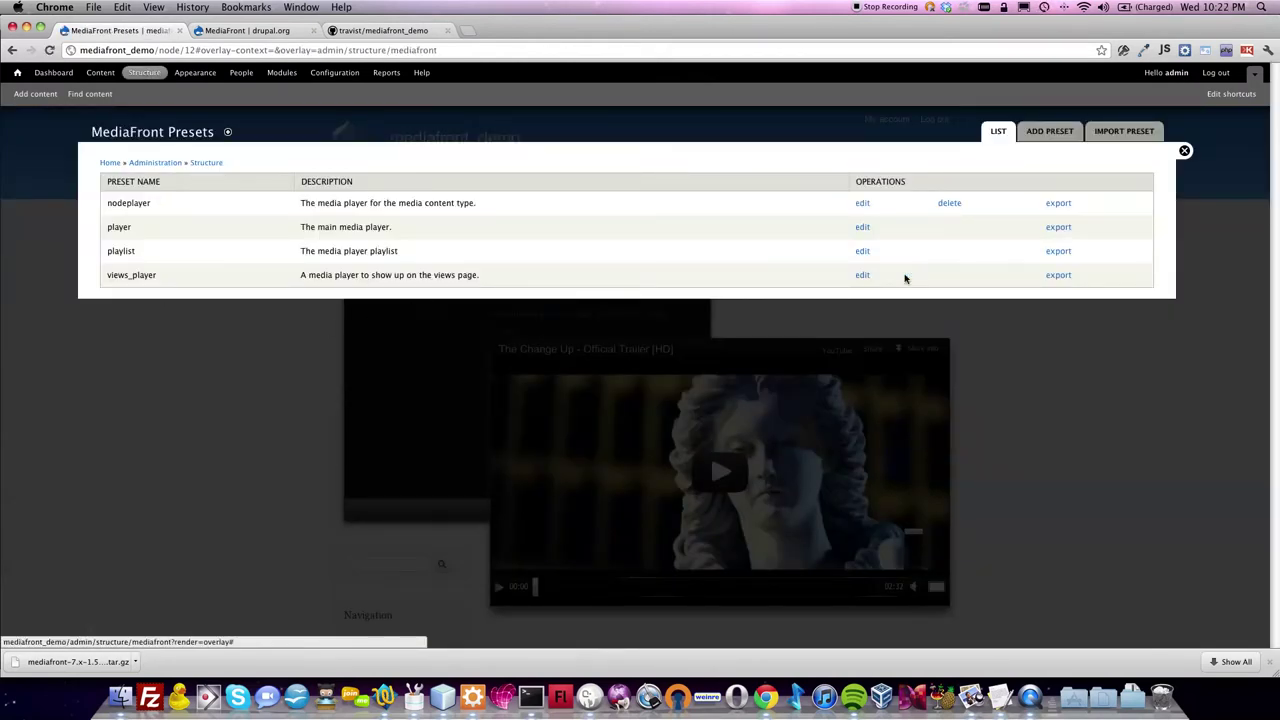
left_click(863, 251)
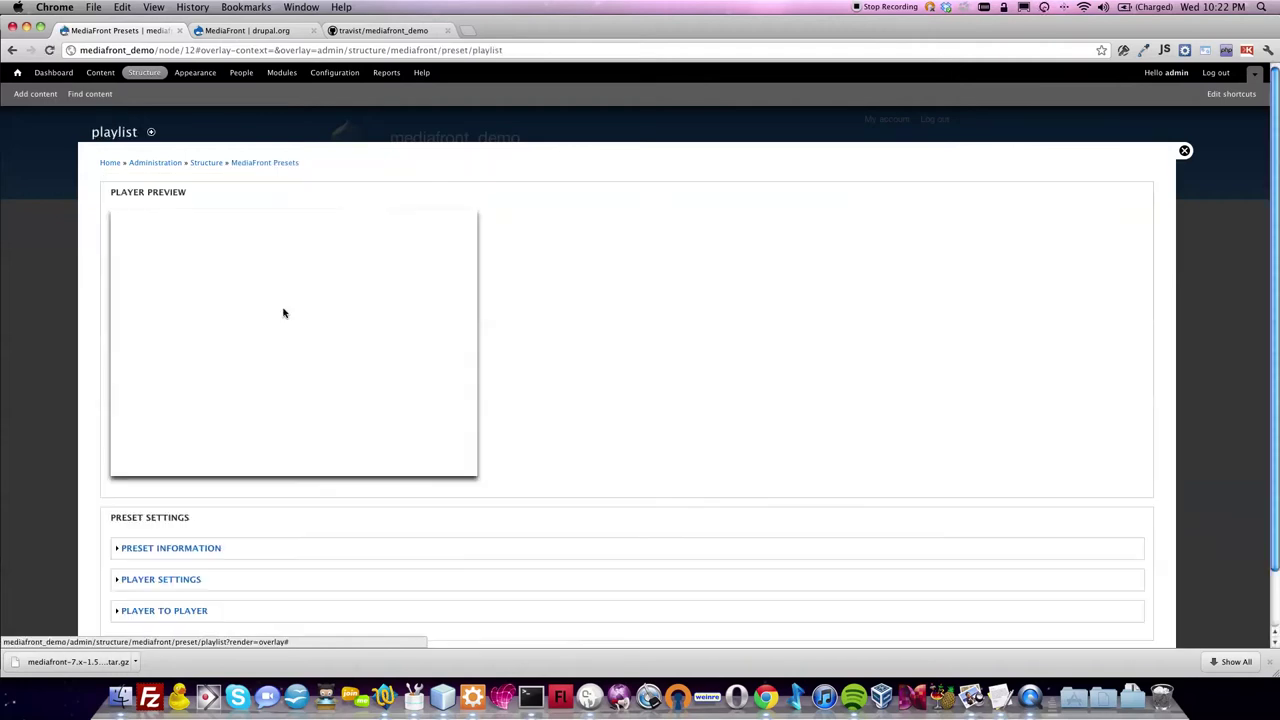
scroll(154, 314, "down", 2)
scroll(154, 314, "up", 2)
scroll(150, 495, "down", 1)
left_click(170, 522)
left_click(171, 424)
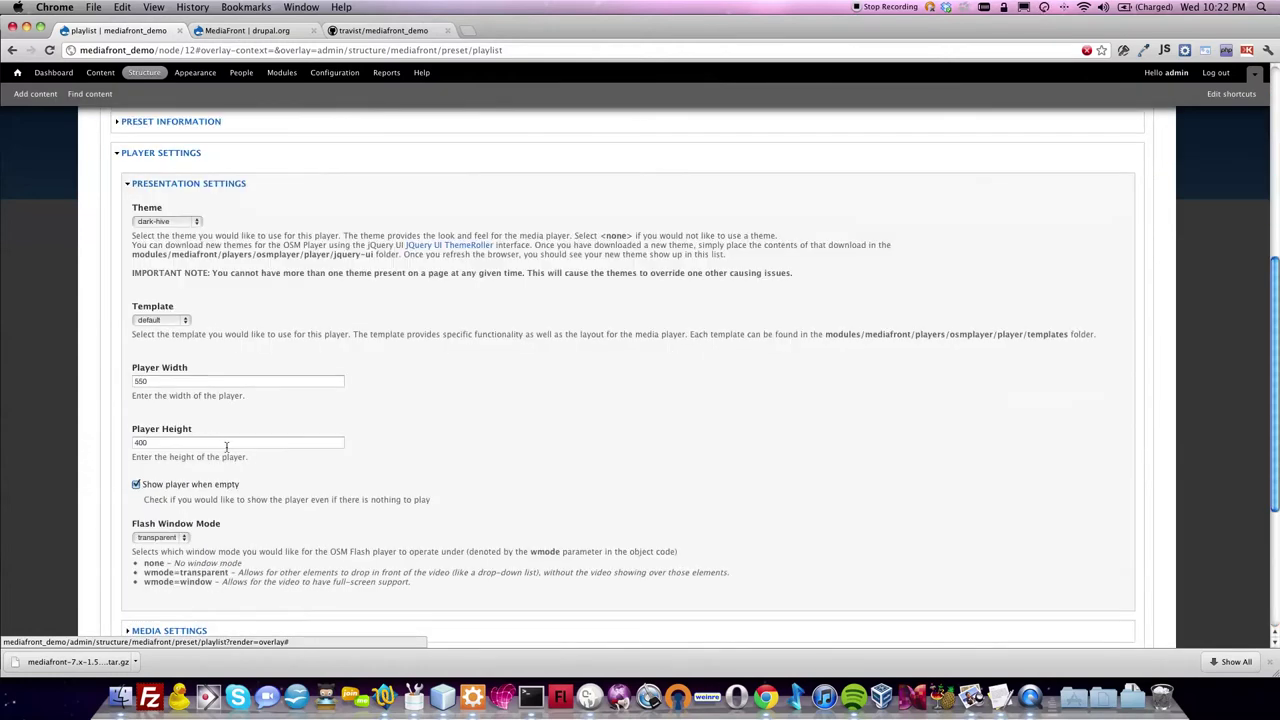
Step: Set the playlist preset's player width to 100%
double_click(161, 384)
scroll(166, 372, "down", 1)
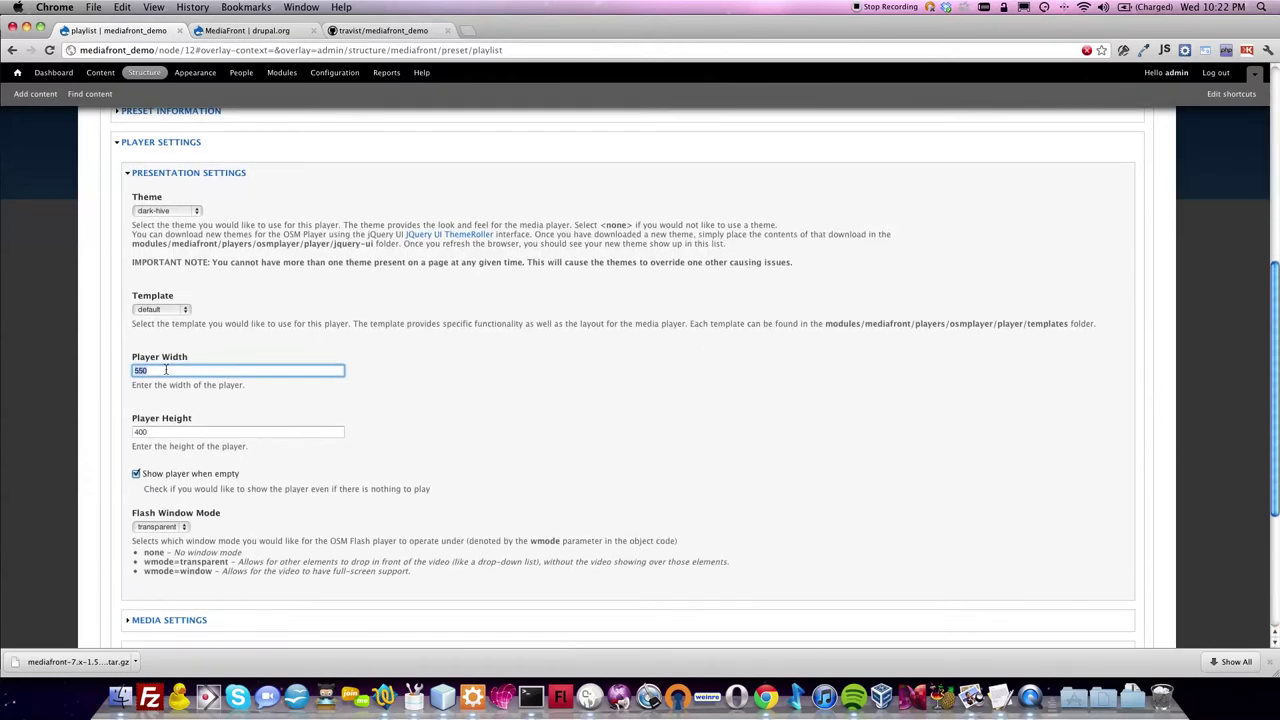
double_click(167, 434)
double_click(168, 370)
scroll(163, 343, "down", 1)
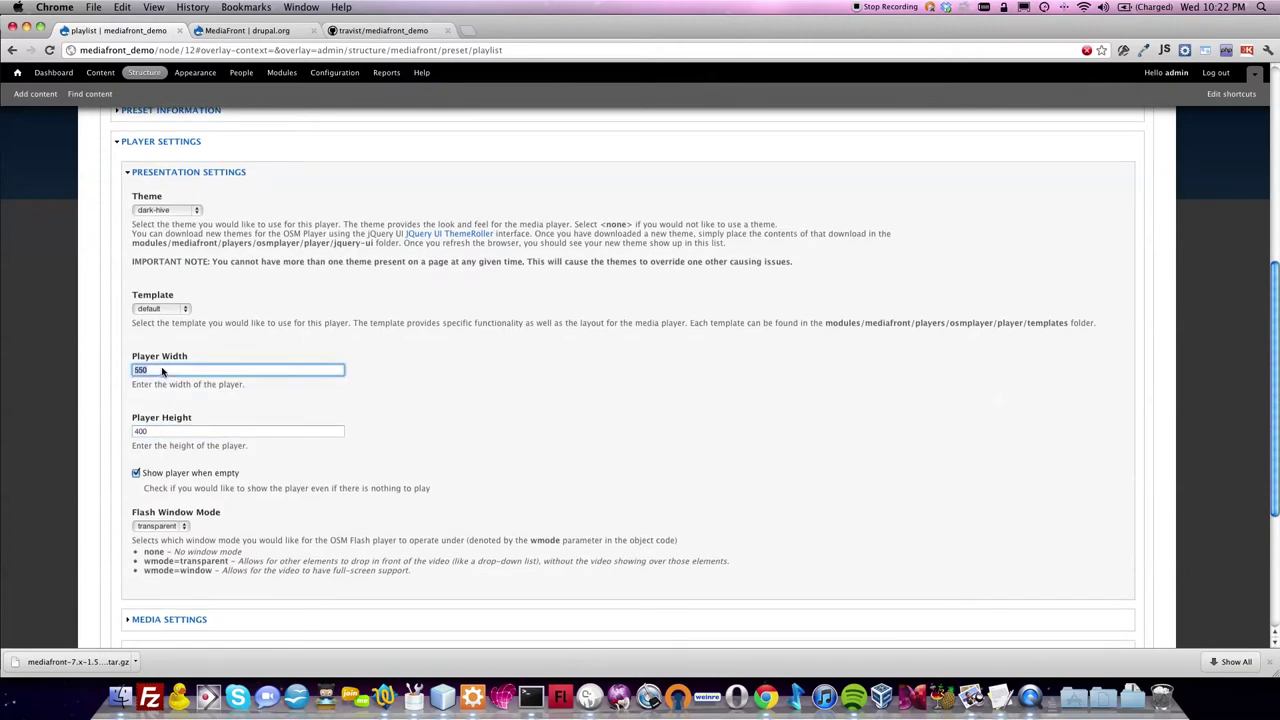
type("55010")
key("BackSpace")
key("BackSpace")
key("BackSpace")
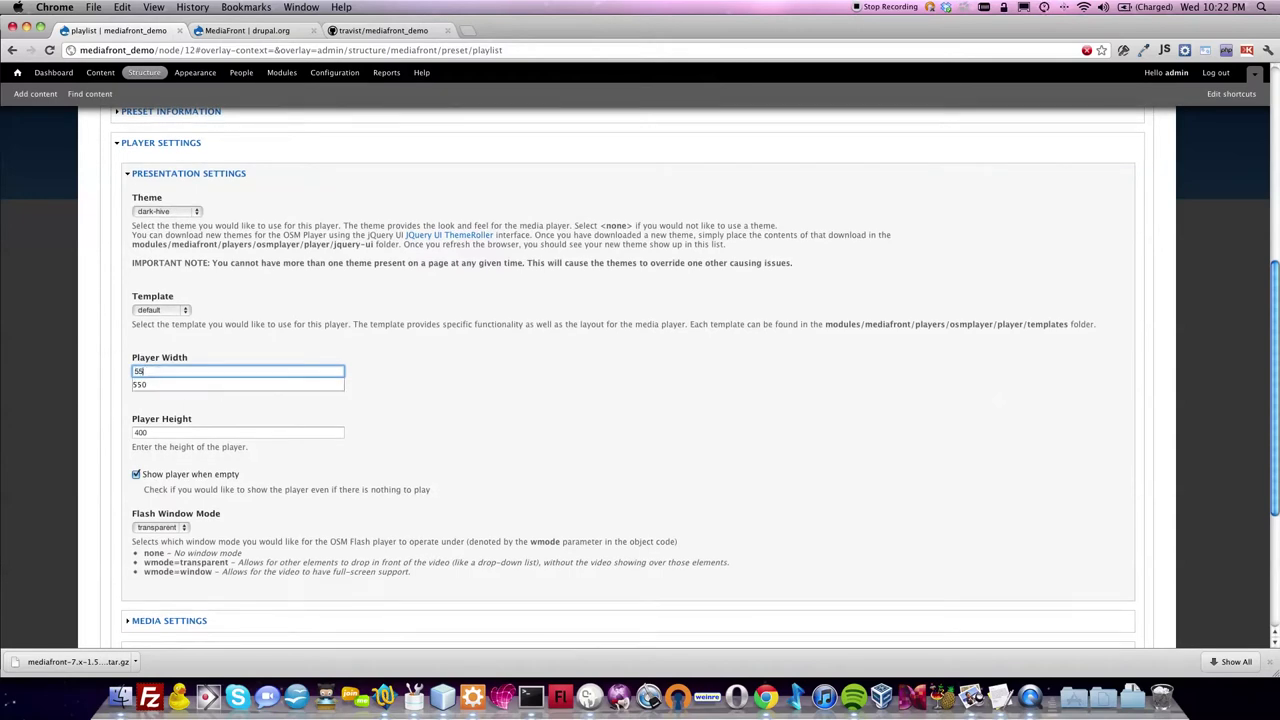
type("%")
key("BackSpace")
key("Tab")
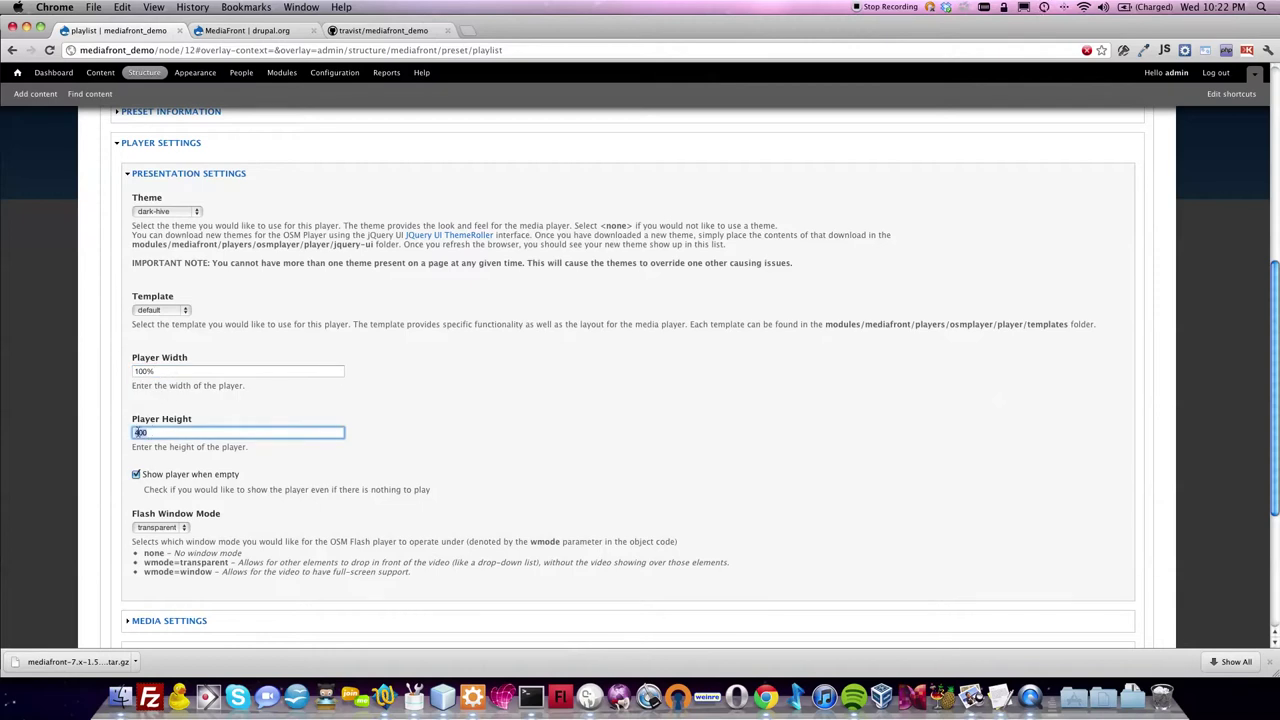
Step: Save the playlist preset and return to the page of The Change Up
scroll(157, 460, "down", 4)
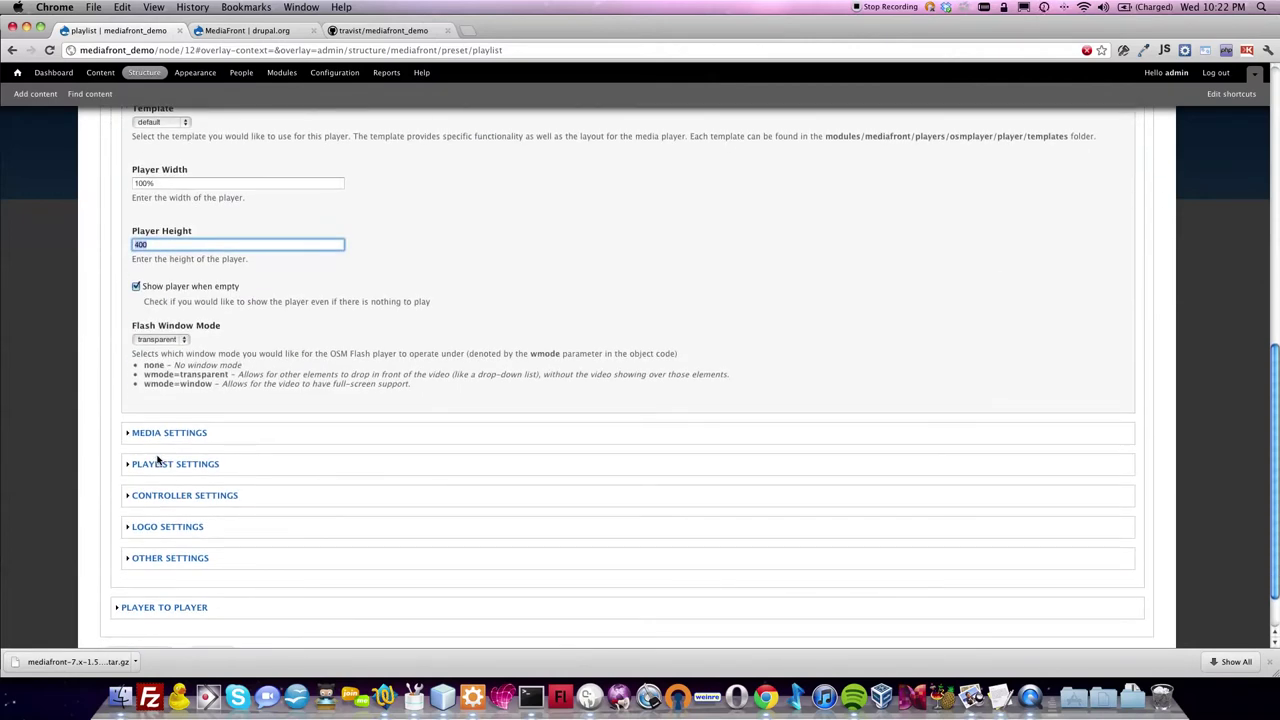
scroll(157, 460, "down", 1)
left_click(130, 600)
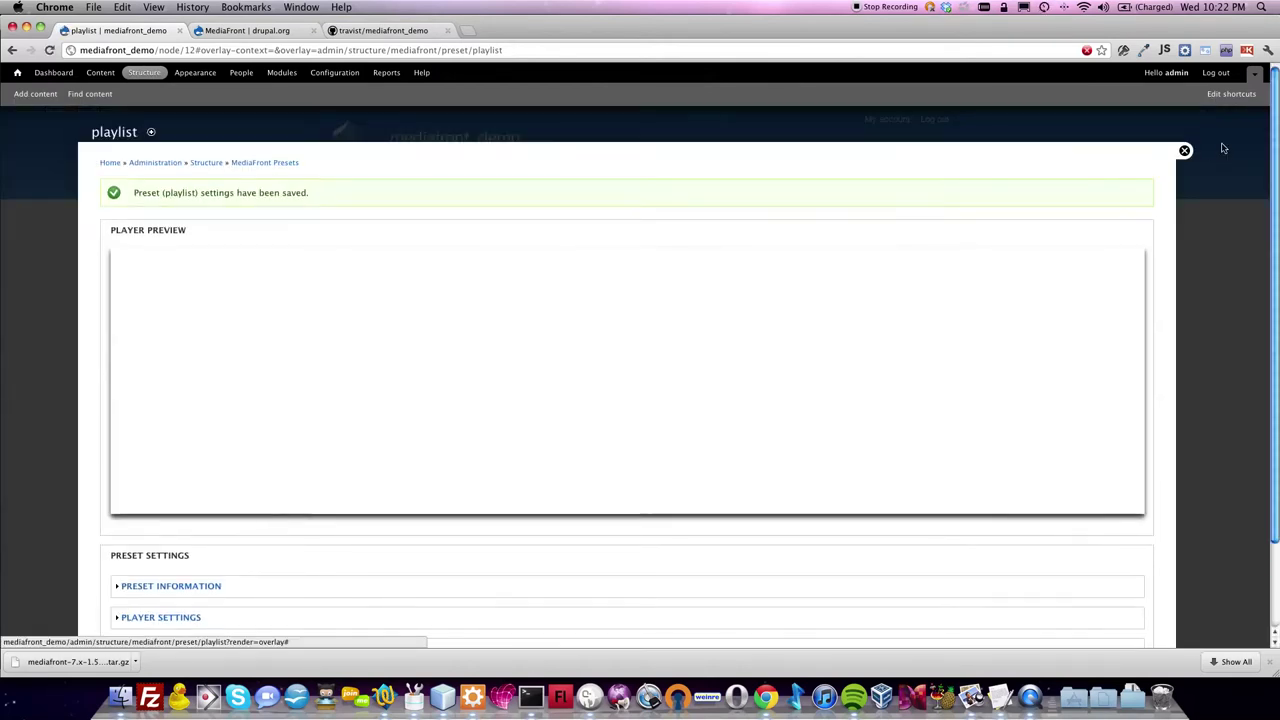
left_click(1184, 151)
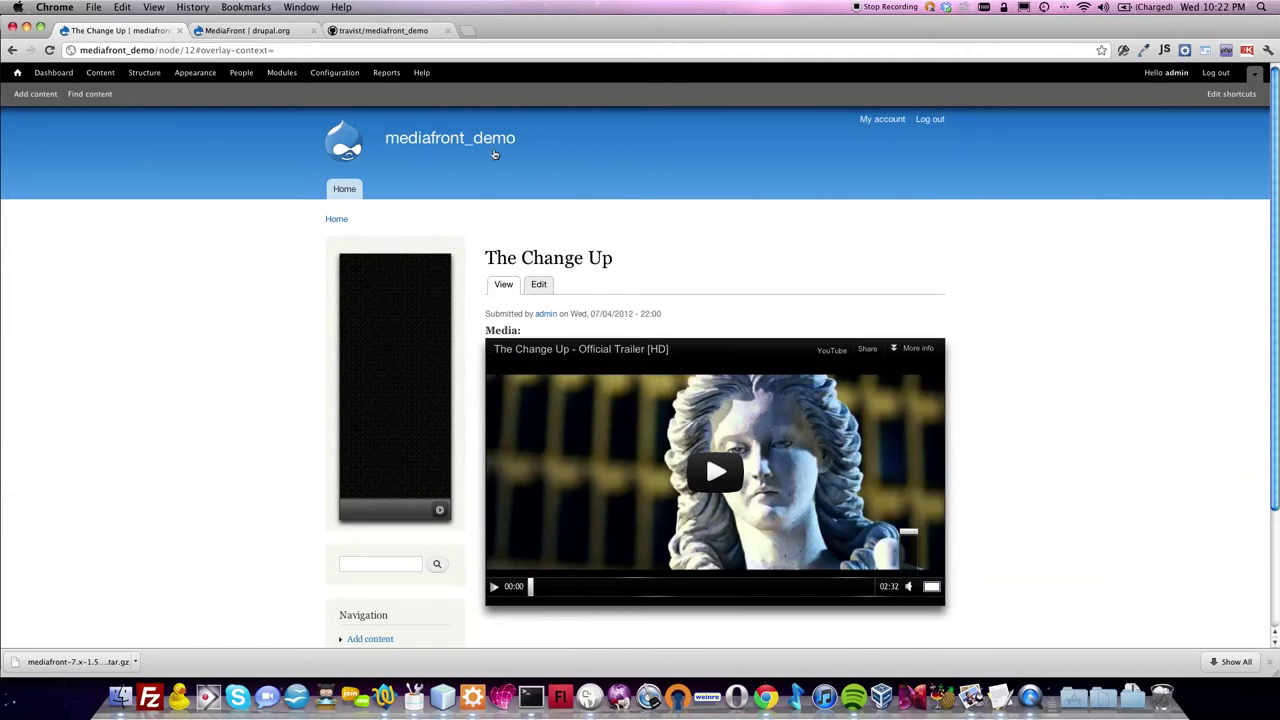
Step: Look over the site's front page media grid and the block region assignments, and return to the front page
left_click(406, 141)
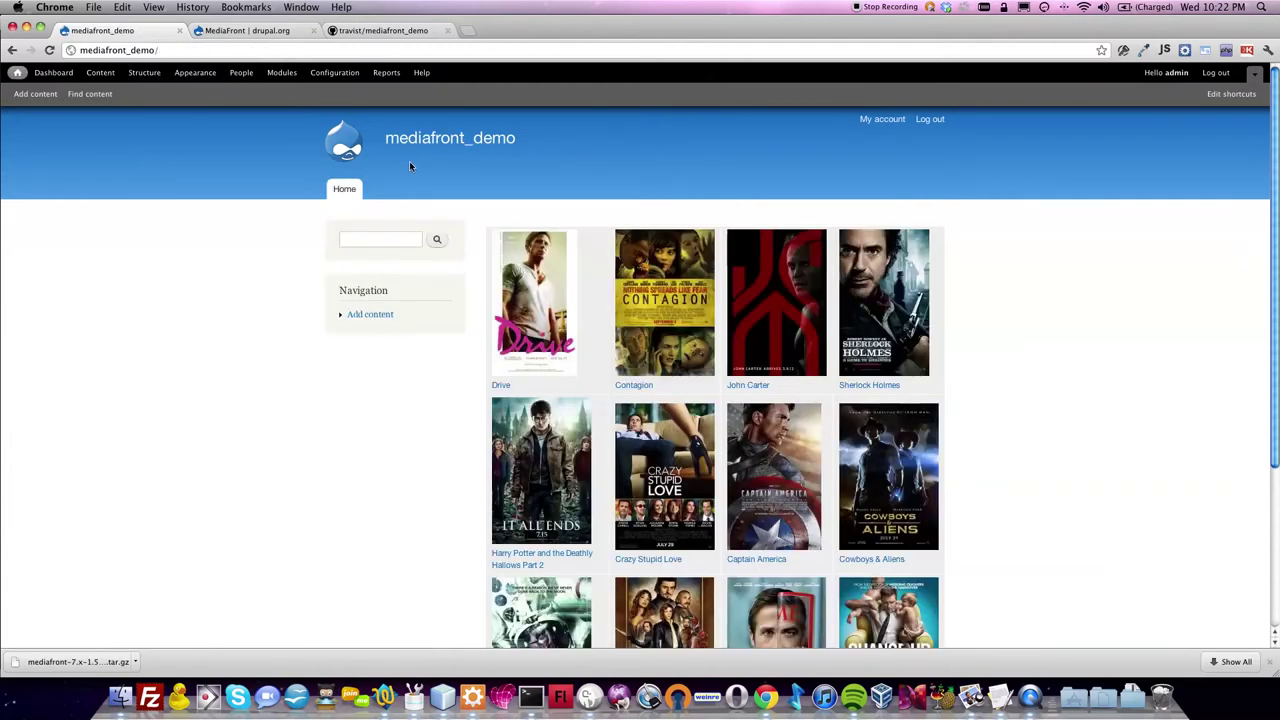
scroll(411, 206, "down", 5)
scroll(411, 206, "up", 5)
left_click(140, 72)
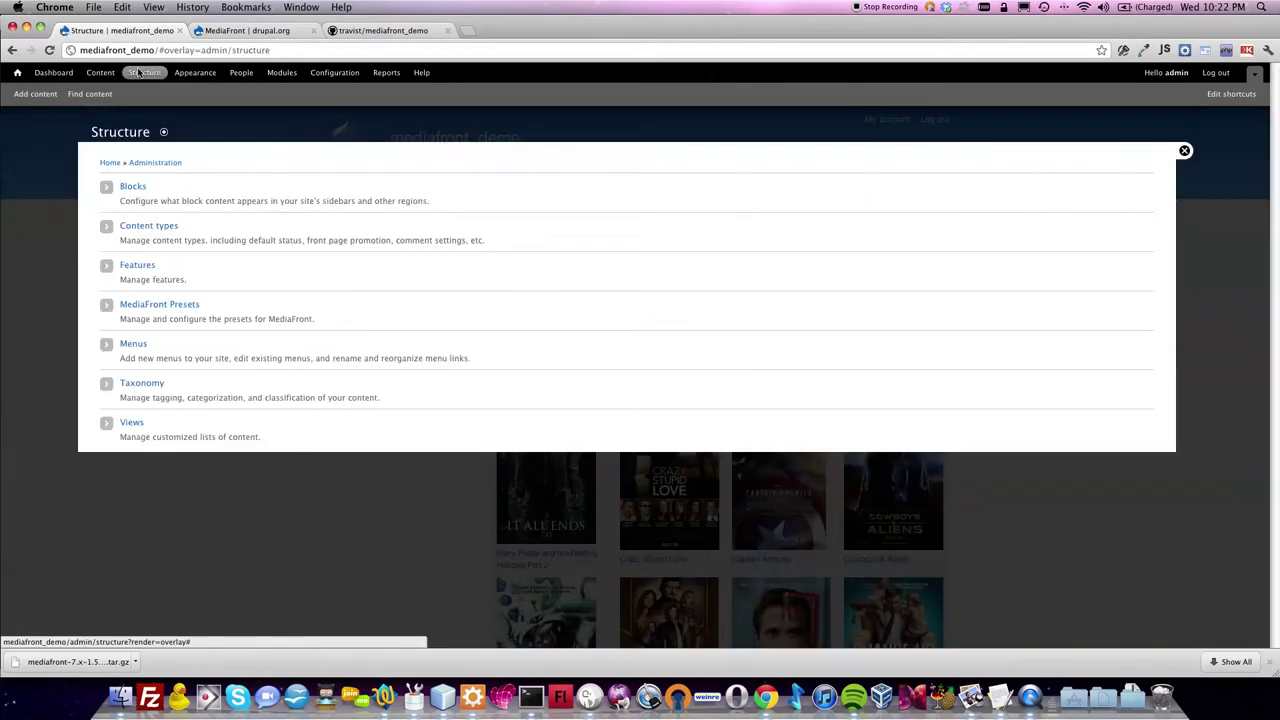
left_click(134, 187)
scroll(137, 187, "down", 5)
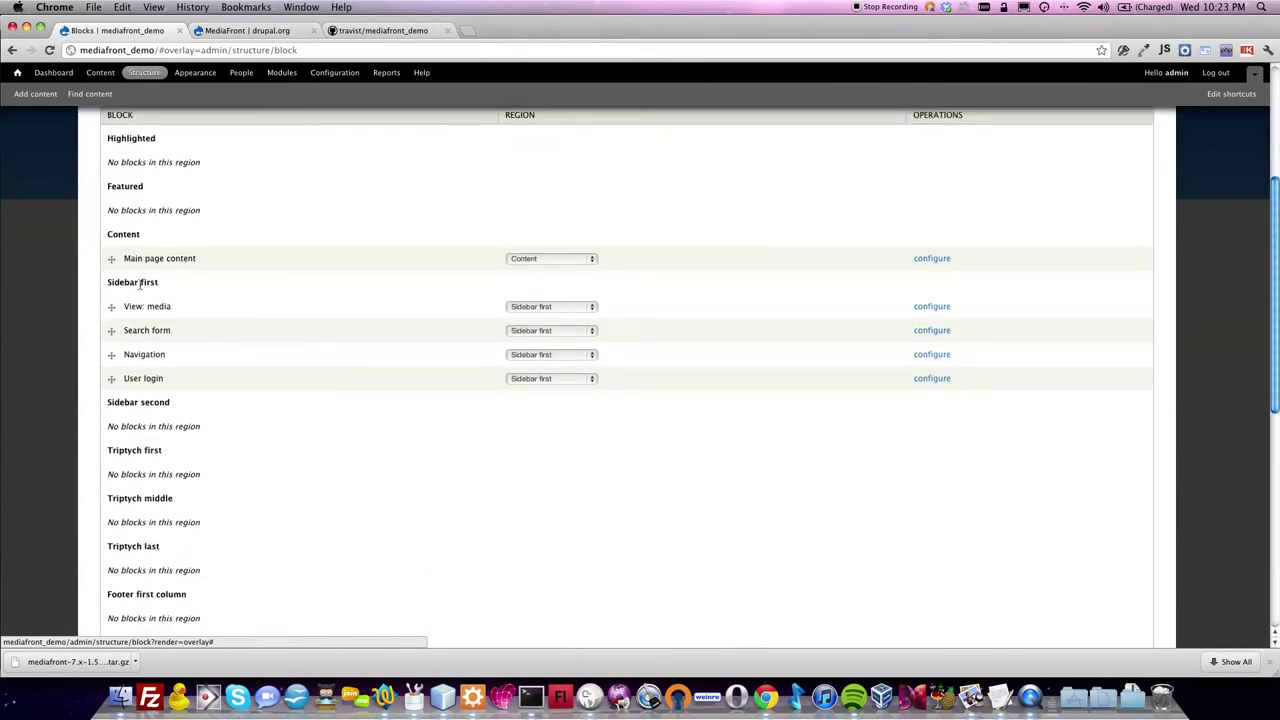
scroll(381, 290, "up", 5)
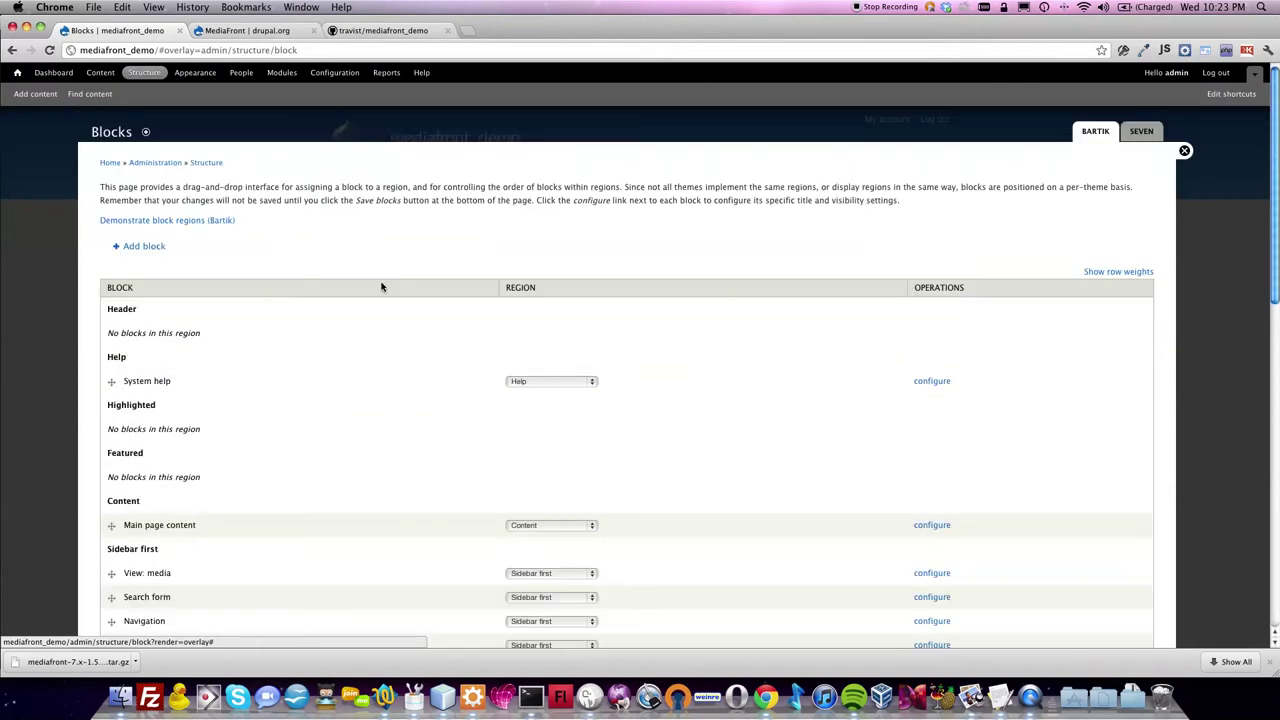
left_click(146, 74)
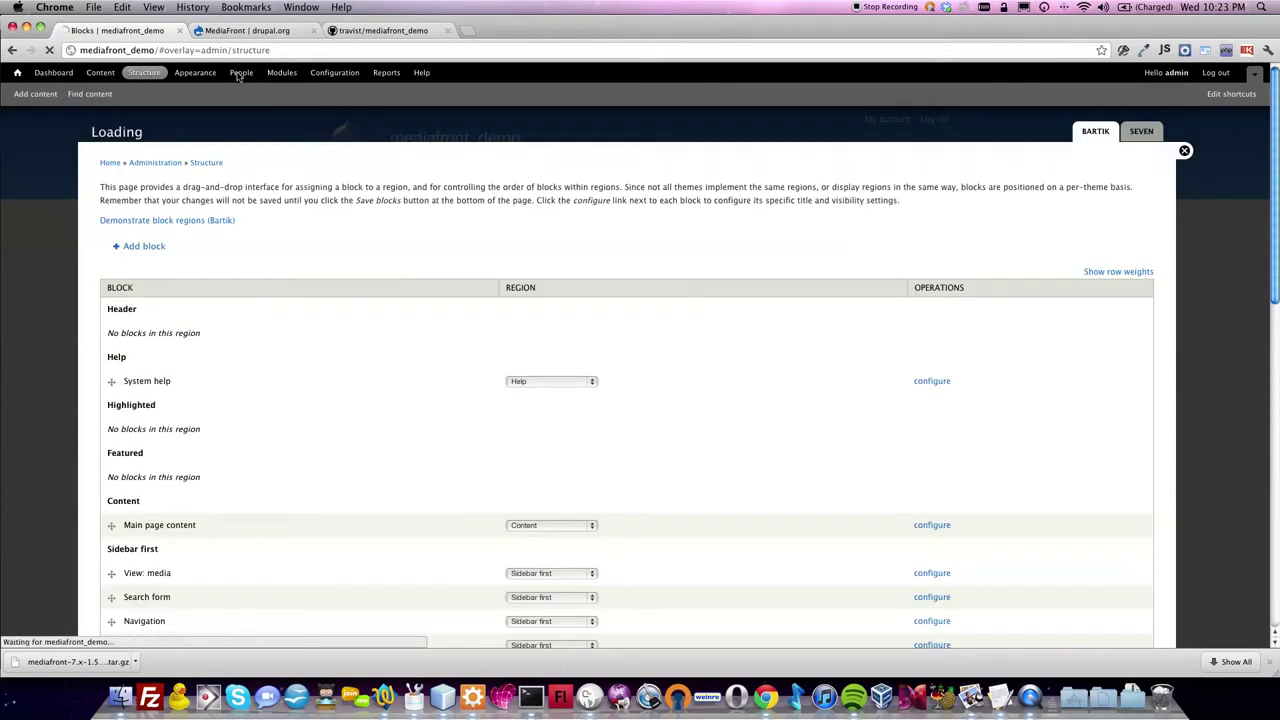
left_click(1183, 151)
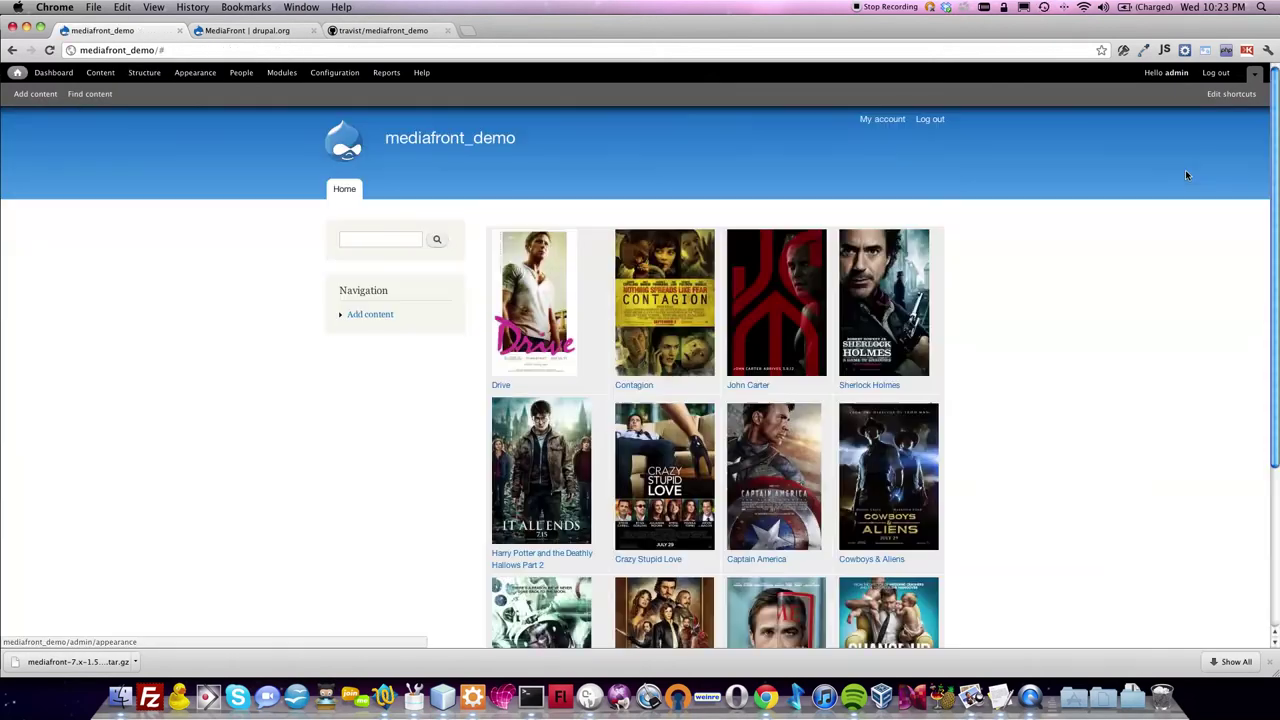
Step: Edit the front page's media view and add a Global: MediaFront Player header that applies to this page display only
left_click(938, 234)
left_click(927, 249)
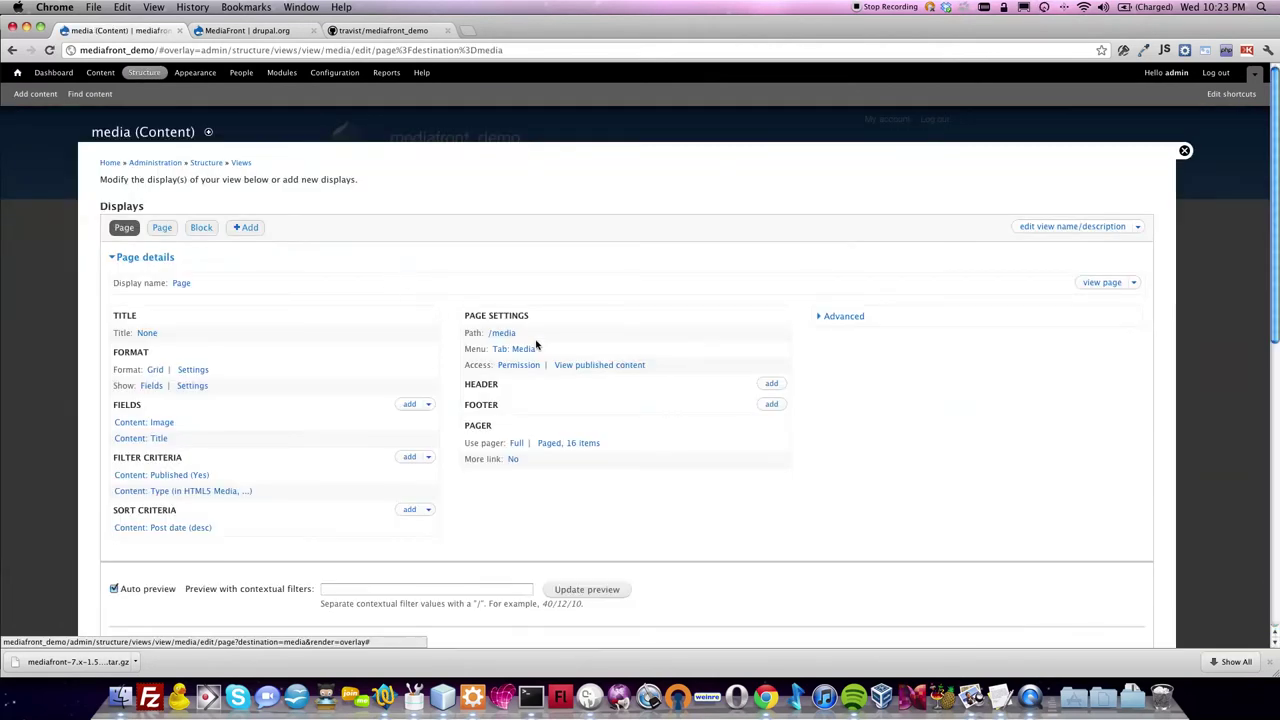
left_click(771, 386)
left_click(284, 333)
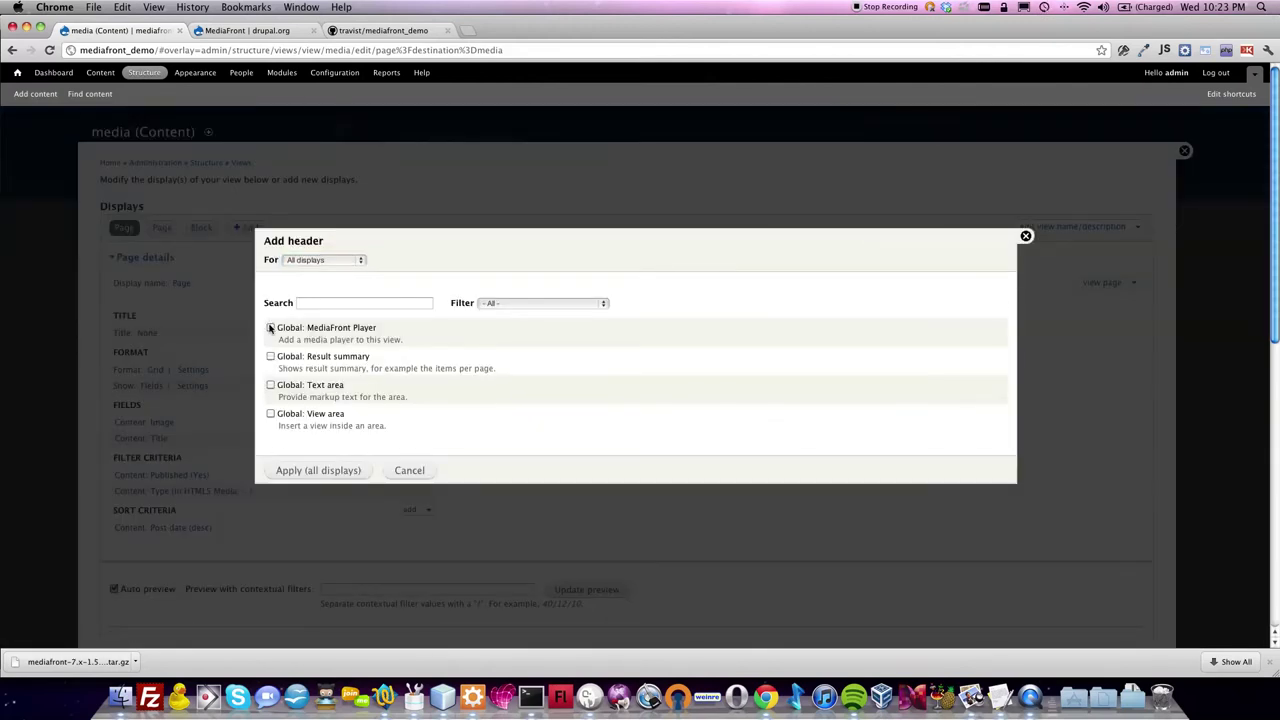
left_click(322, 249)
left_click(330, 261)
left_click(334, 481)
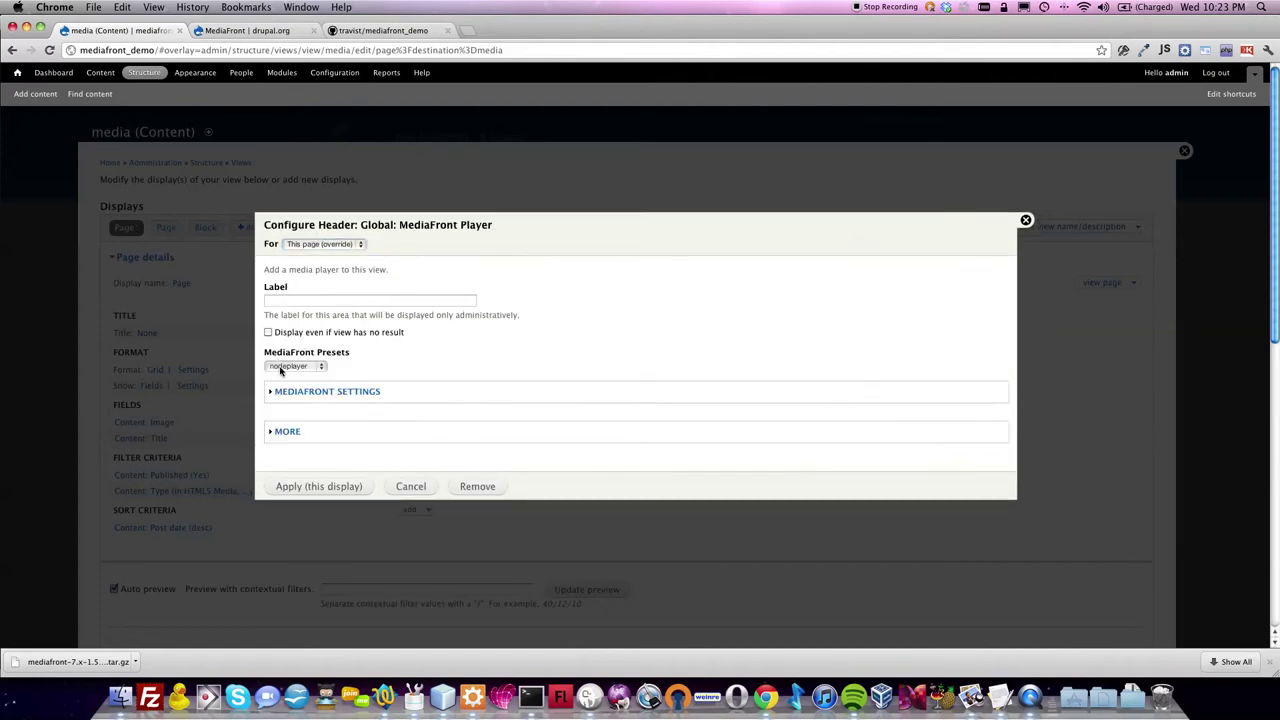
Step: Assign the views_player preset to the header's MediaFront player, apply it to this display, and save the media view
left_click(301, 367)
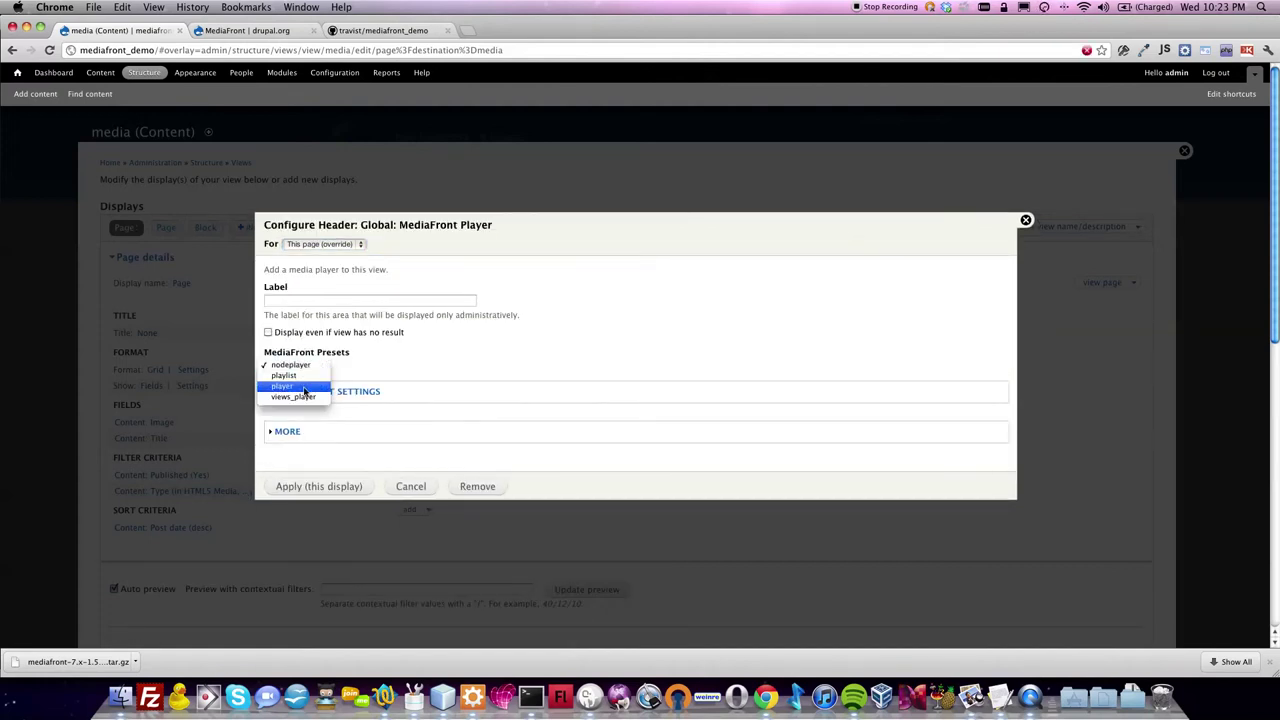
left_click(303, 396)
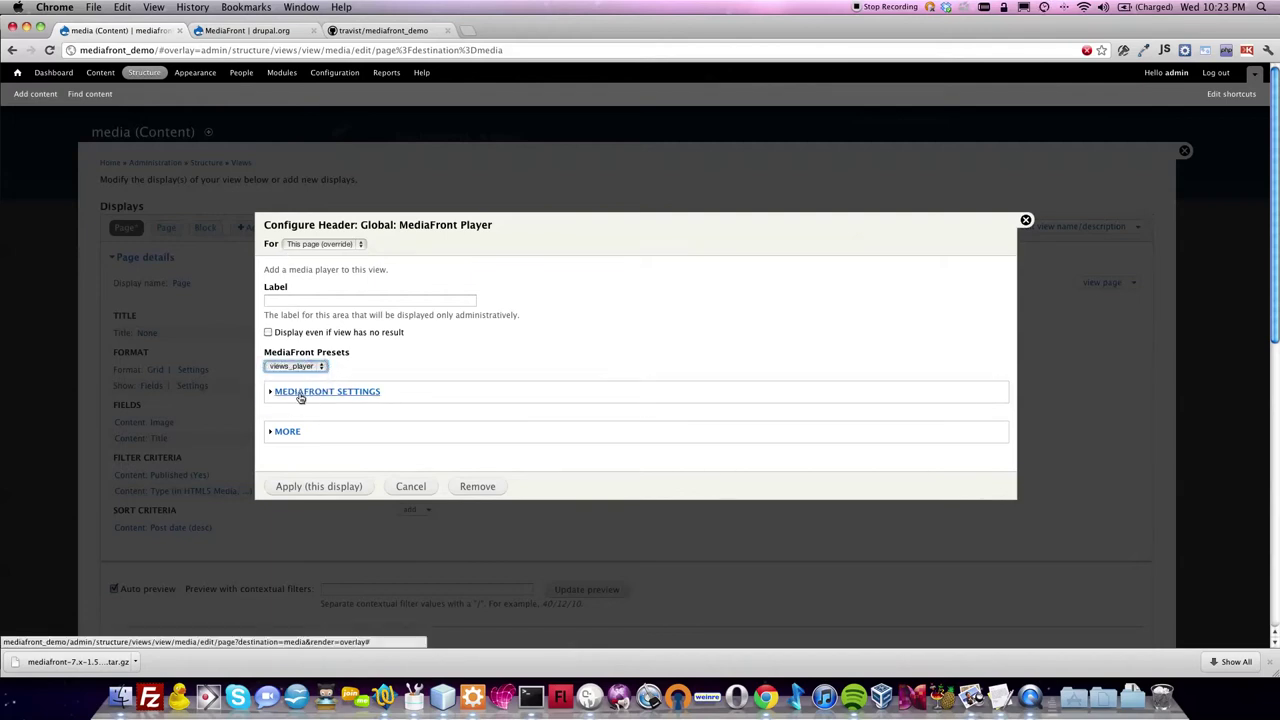
left_click(320, 487)
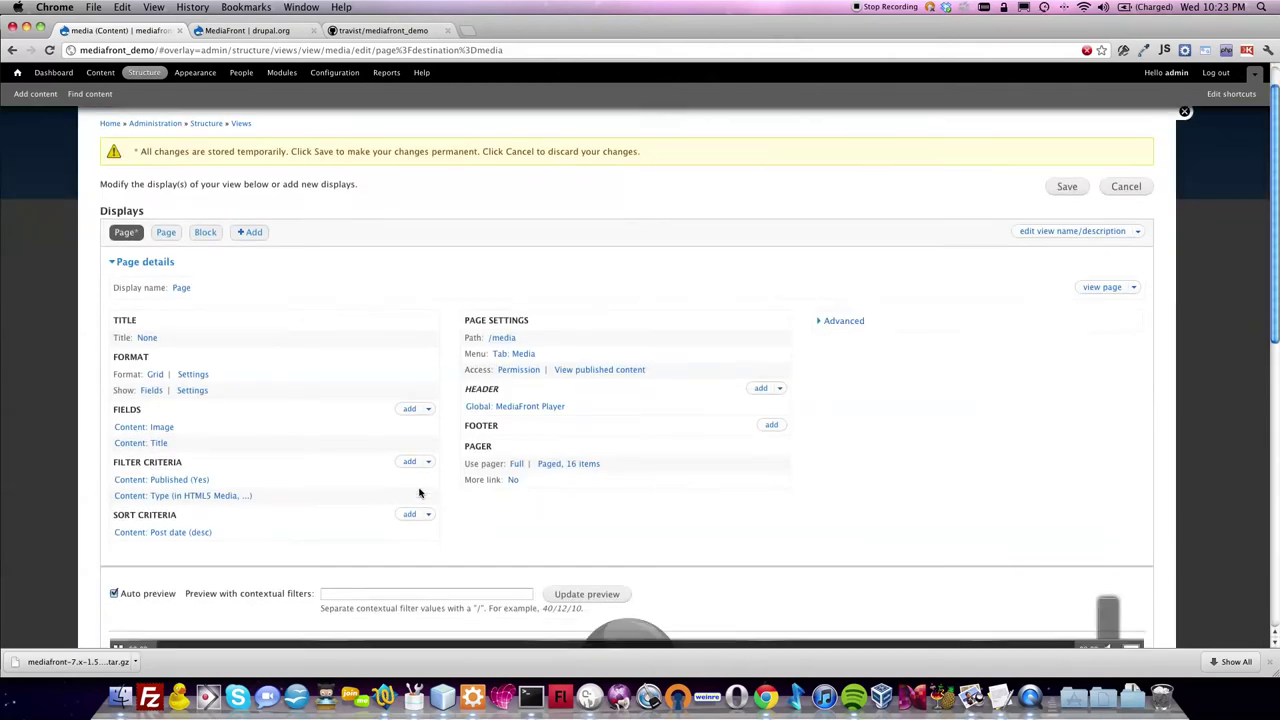
scroll(420, 492, "down", 5)
scroll(420, 492, "up", 5)
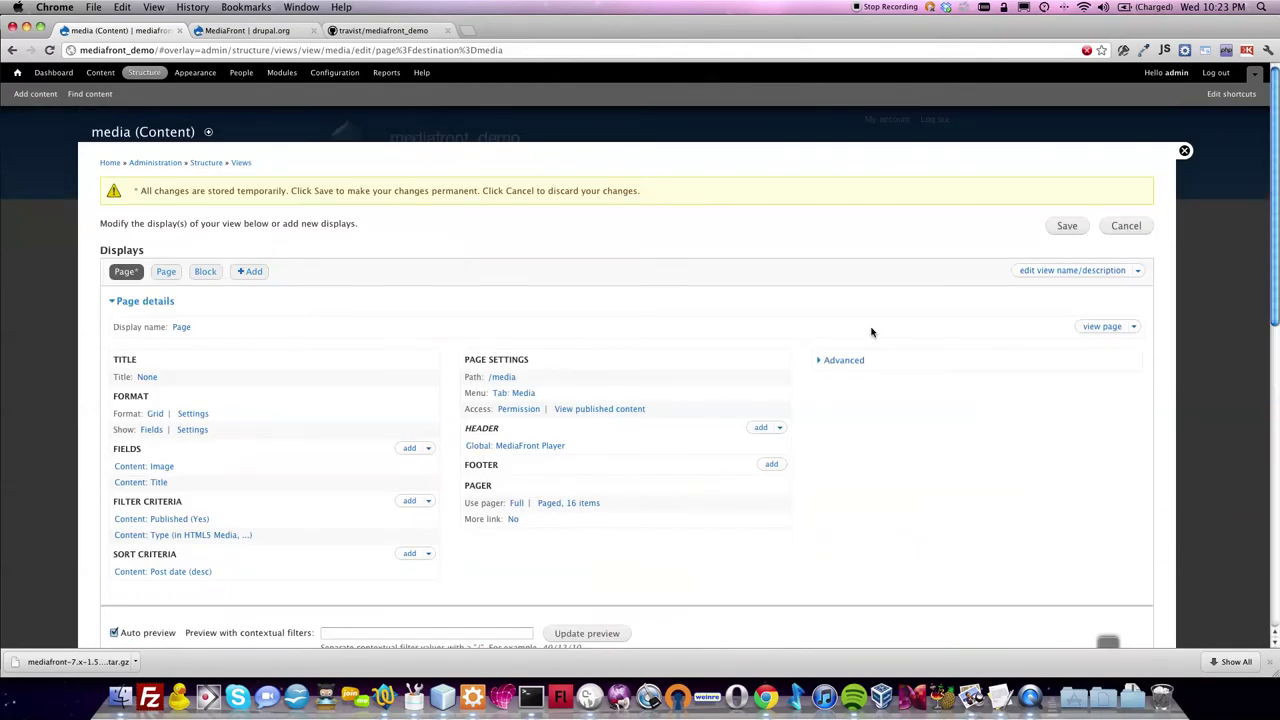
left_click(1066, 227)
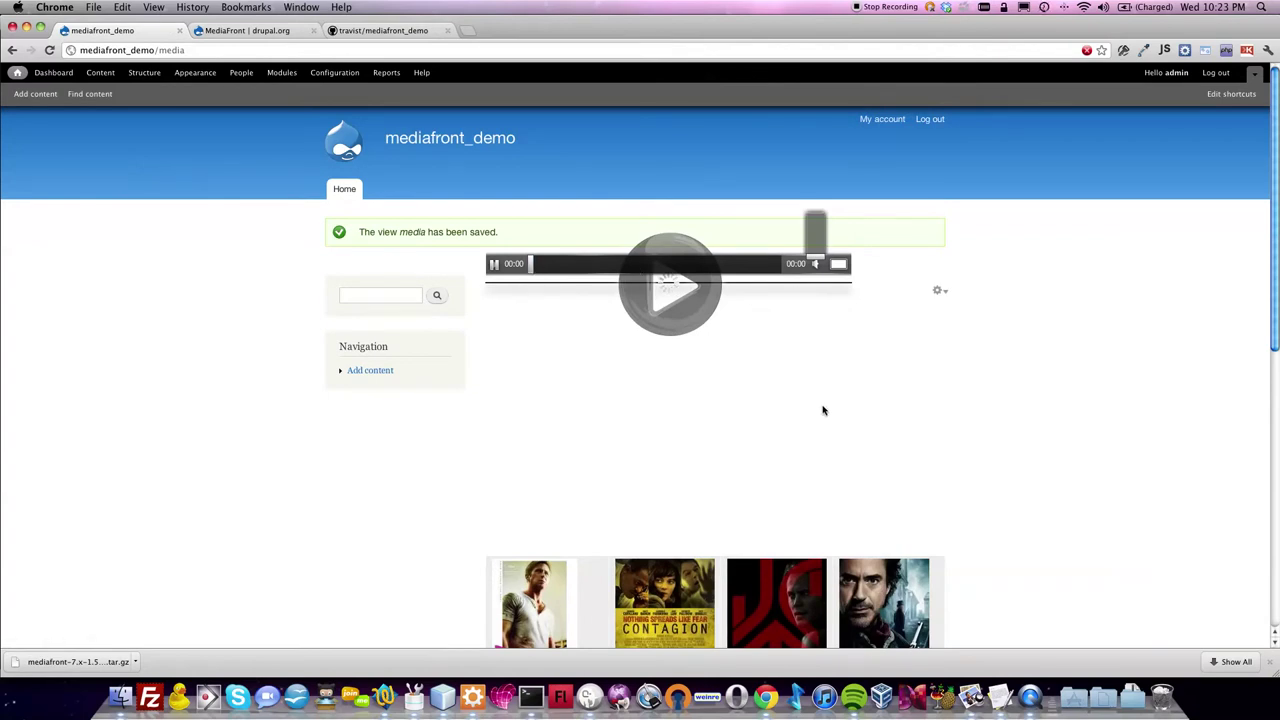
Step: Open the views_player MediaFront preset for editing and expand its presentation settings
left_click(144, 74)
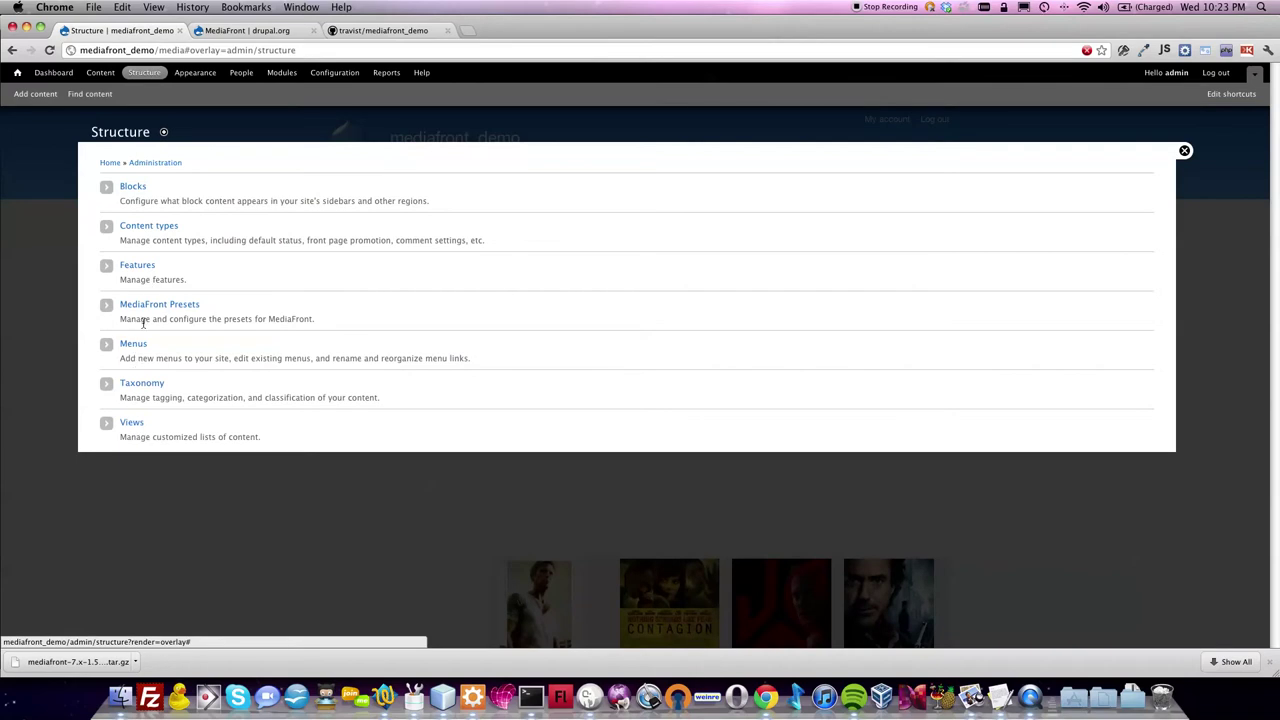
left_click(152, 306)
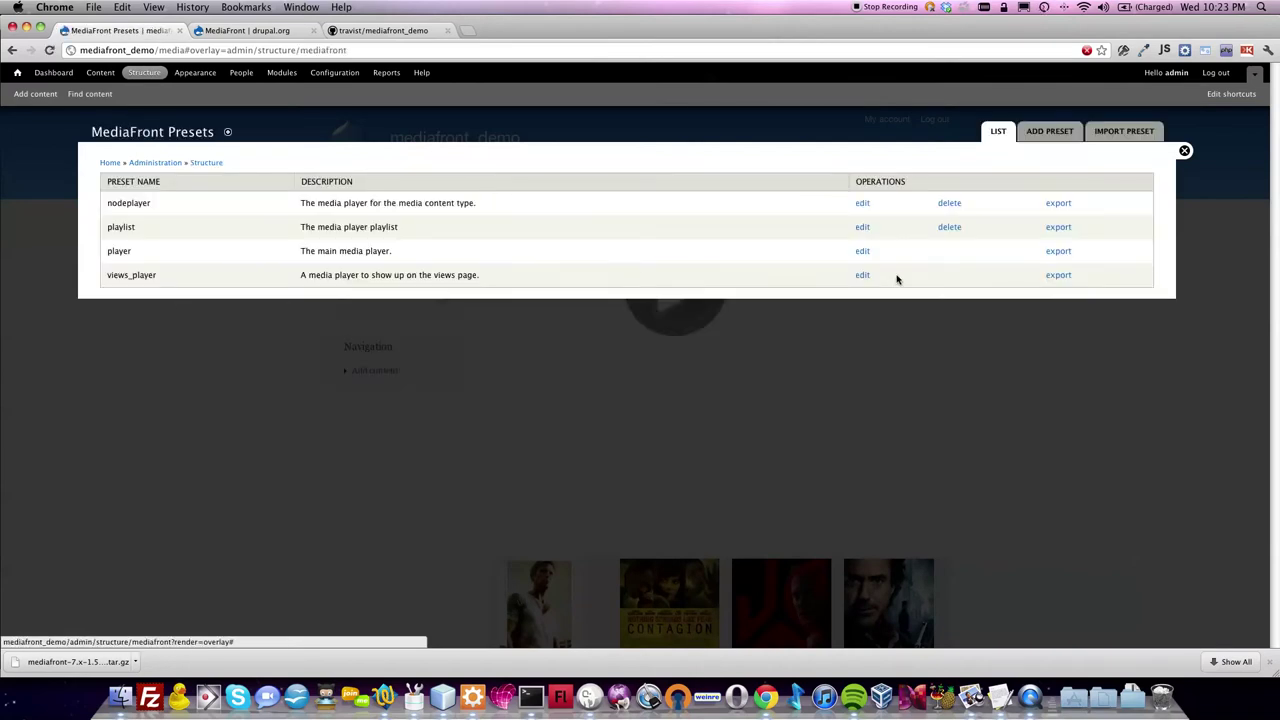
left_click(864, 277)
scroll(160, 366, "down", 2)
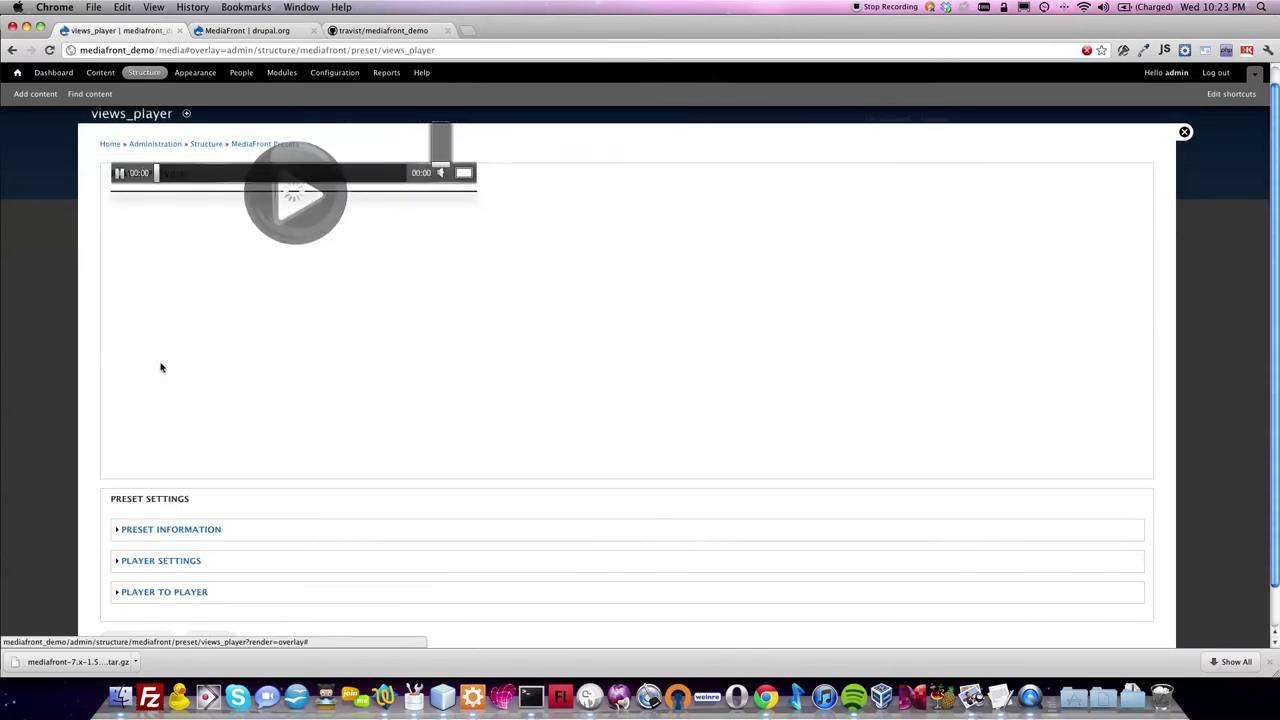
left_click(166, 515)
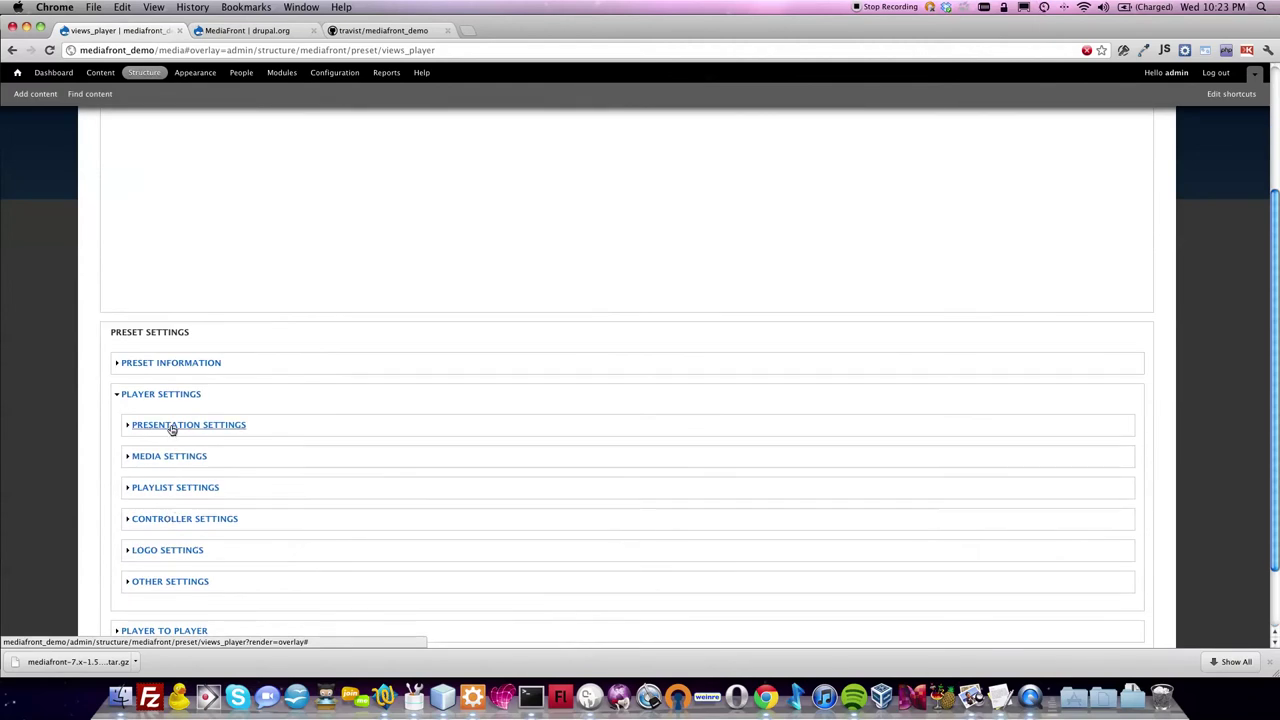
left_click(171, 430)
Step: Set the views_player preset's player width to 100% and its player height to 400px
double_click(155, 381)
type("1")
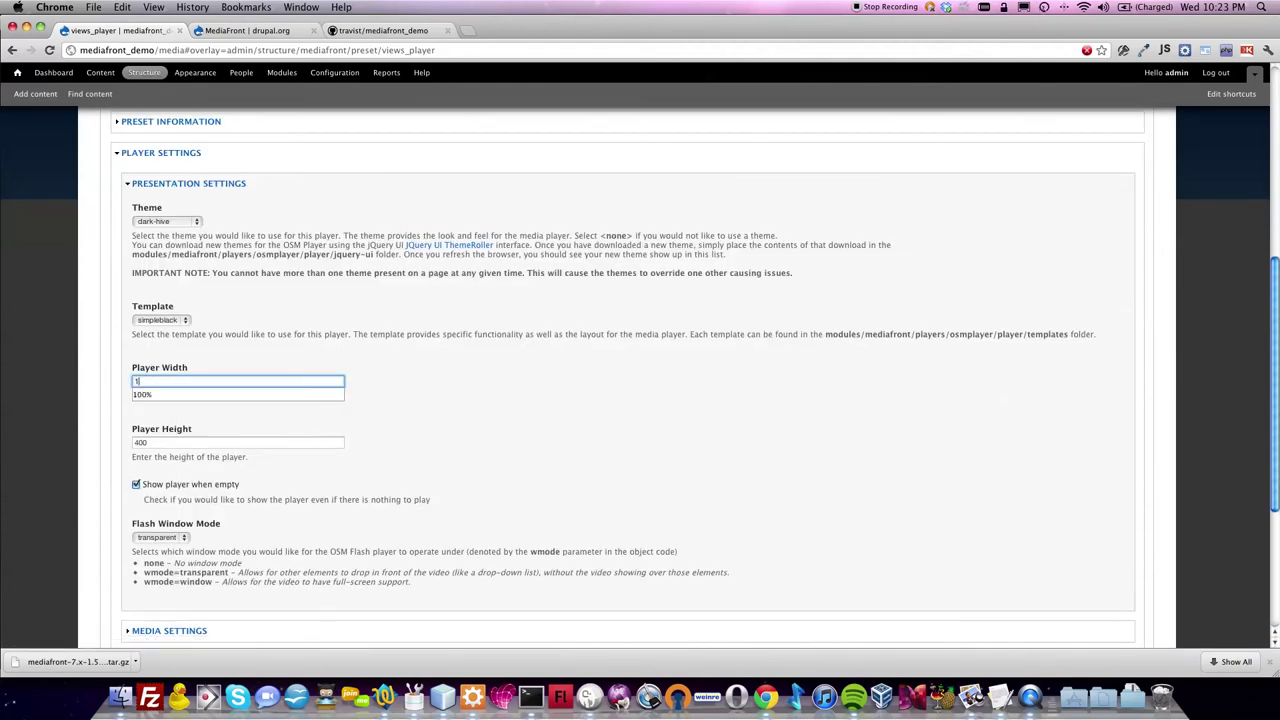
type("00")
key("Down")
key("Tab")
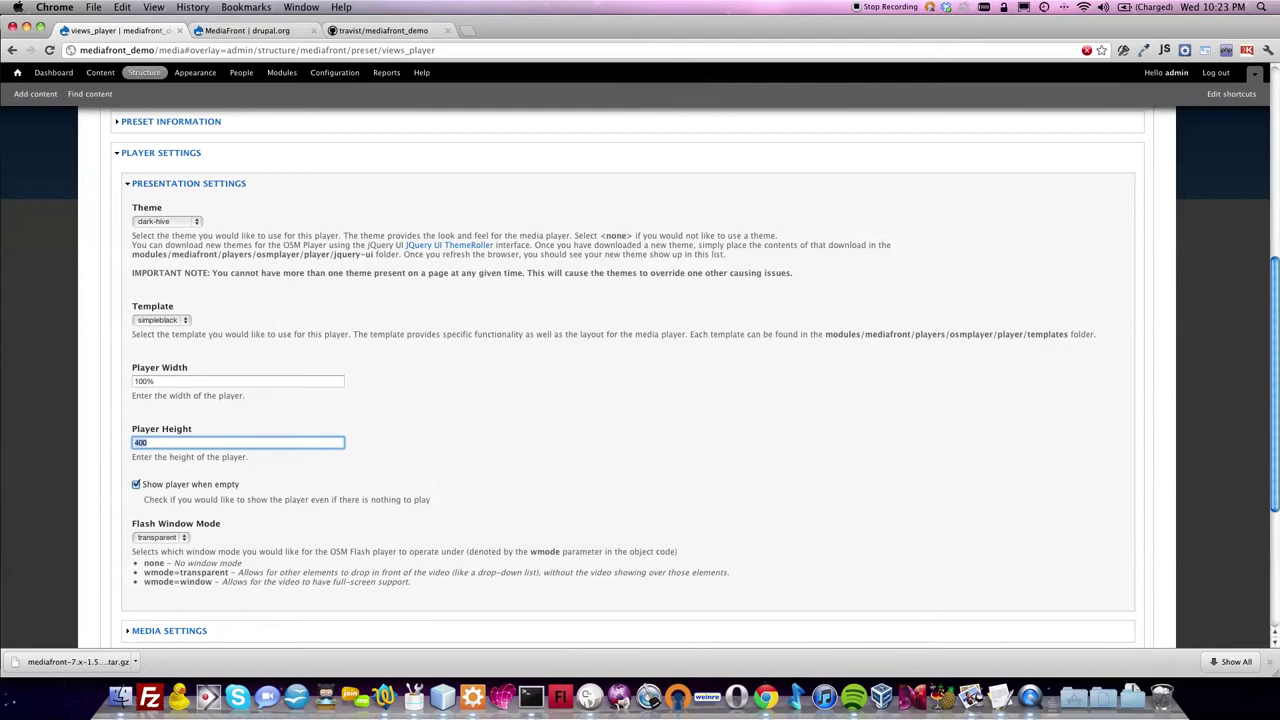
type("400p")
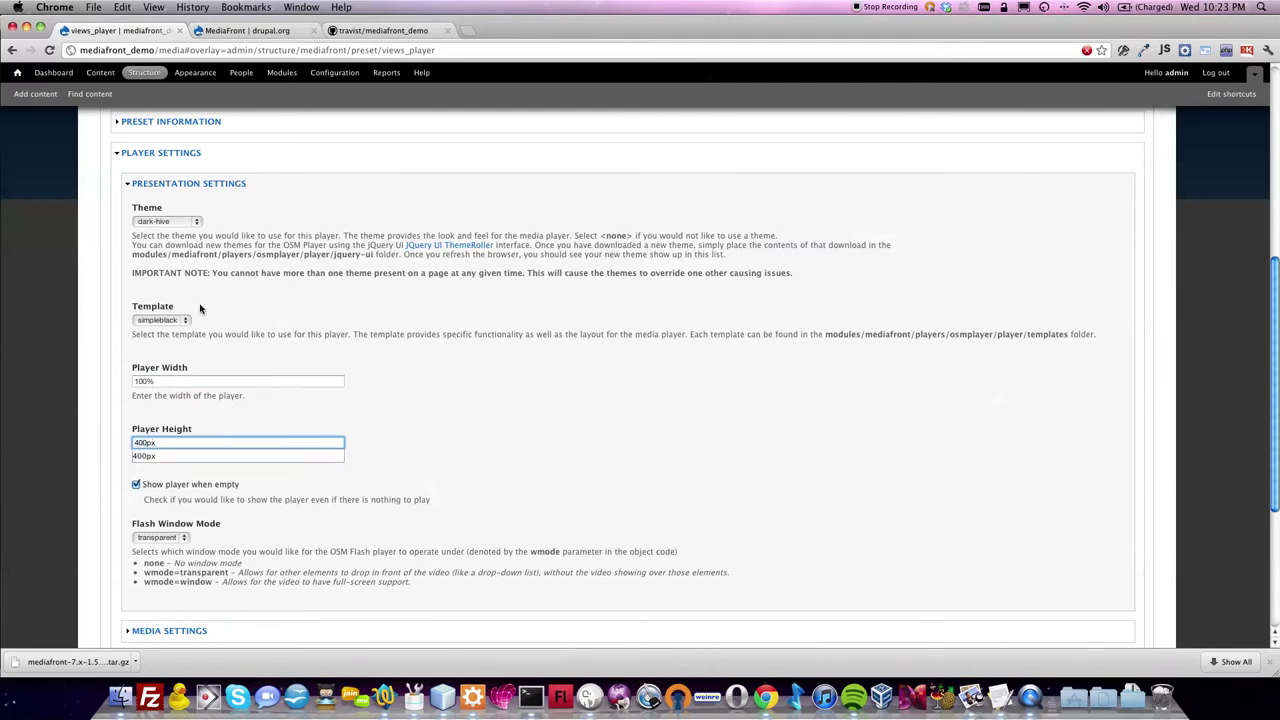
type("x")
Step: Switch the views_player preset's template to default, save the preset, and check the player preview
left_click(175, 320)
left_click(155, 308)
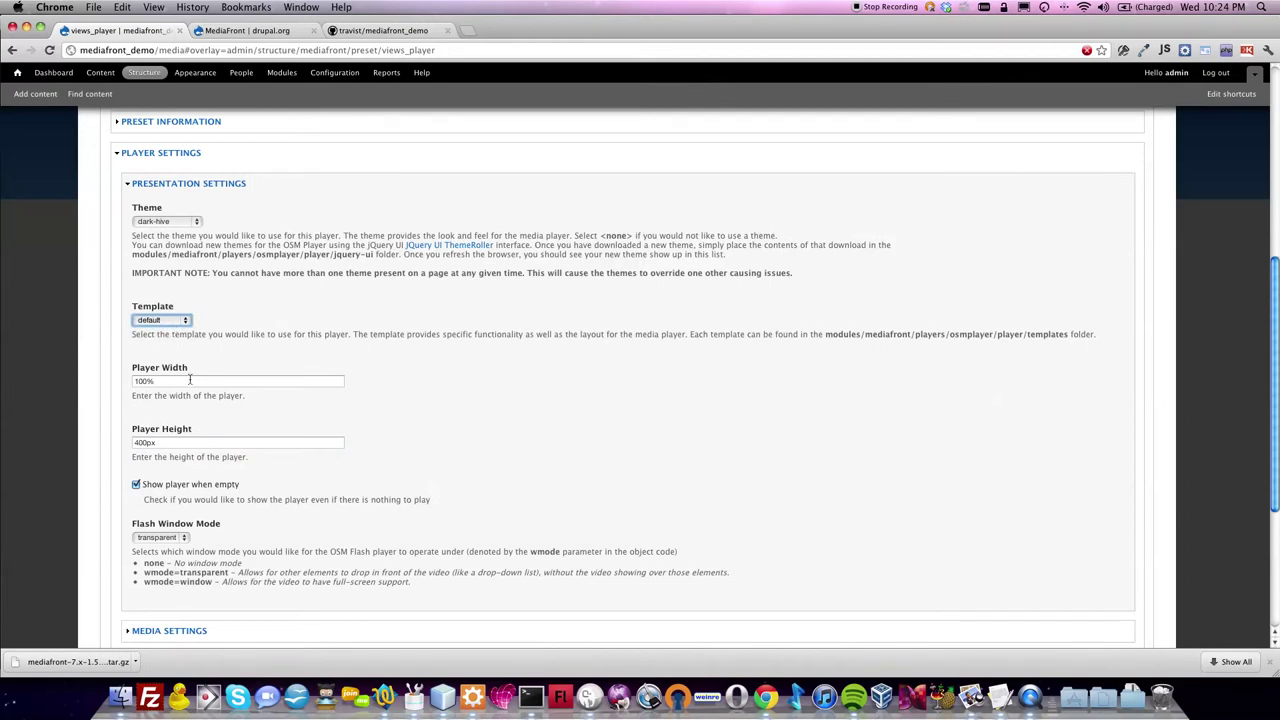
scroll(190, 380, "down", 5)
left_click(137, 595)
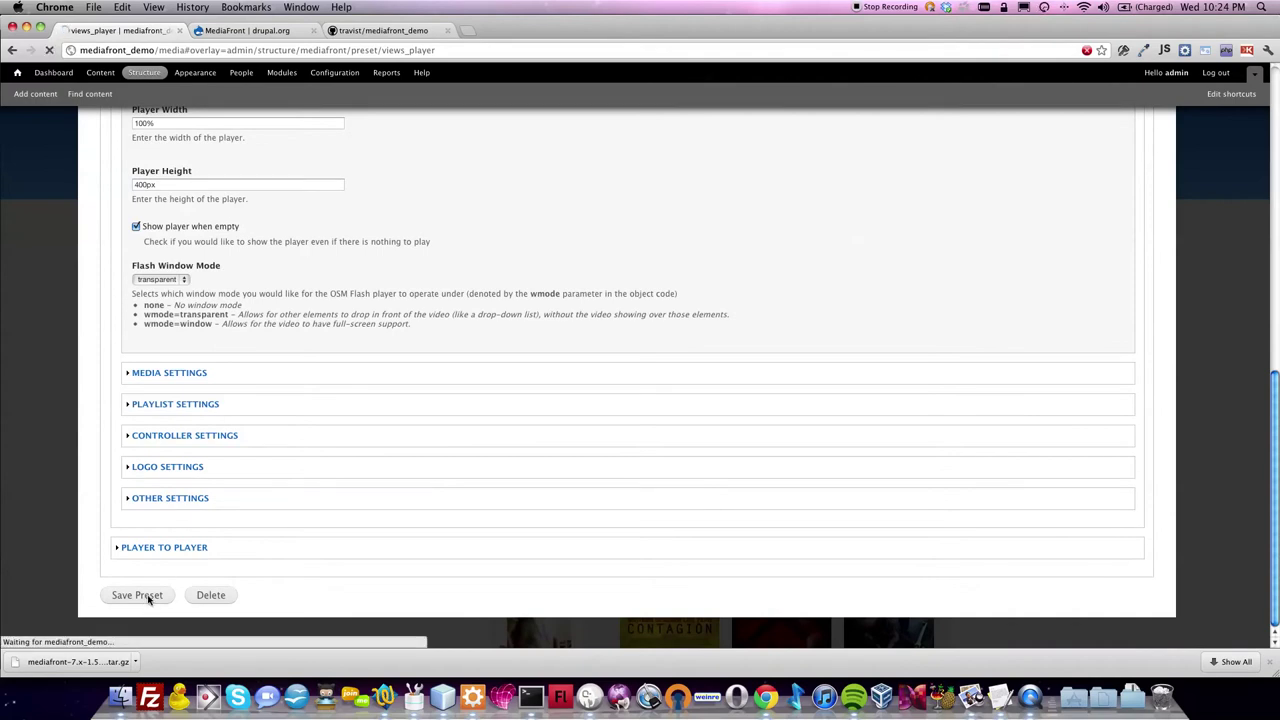
scroll(251, 363, "down", 2)
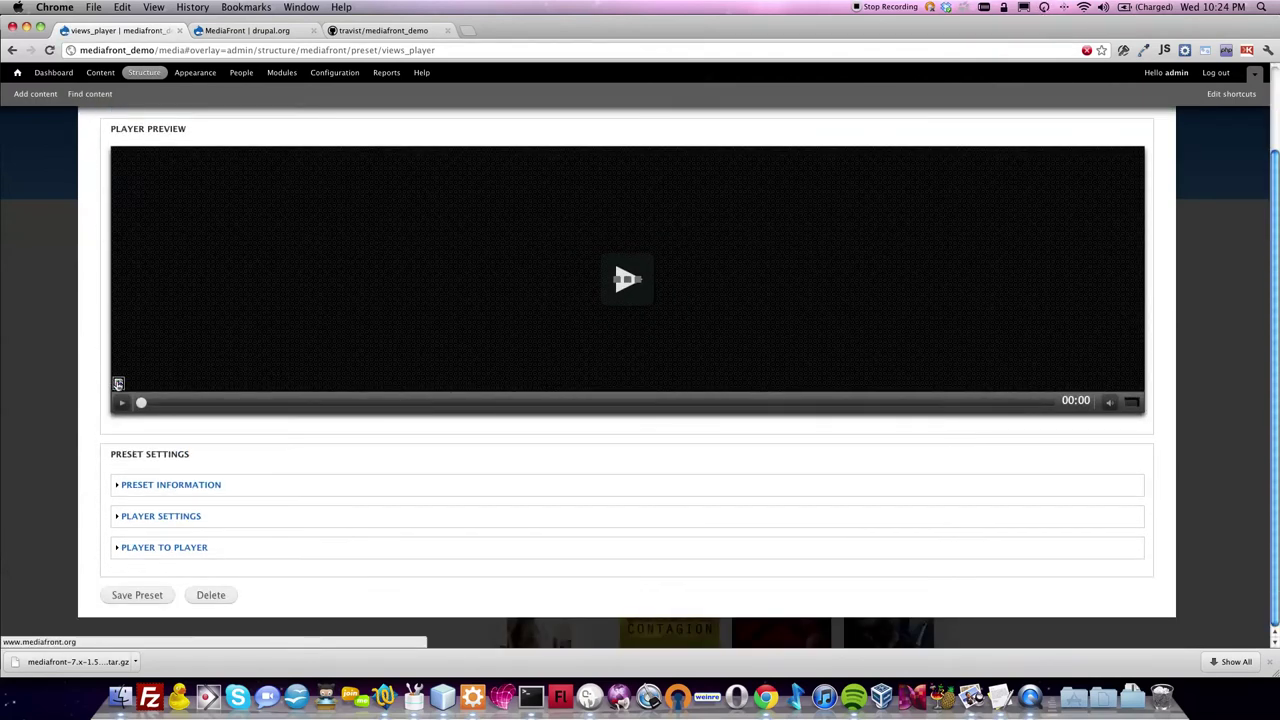
Step: Clear the logo URL in the views_player preset's logo settings
left_click(167, 516)
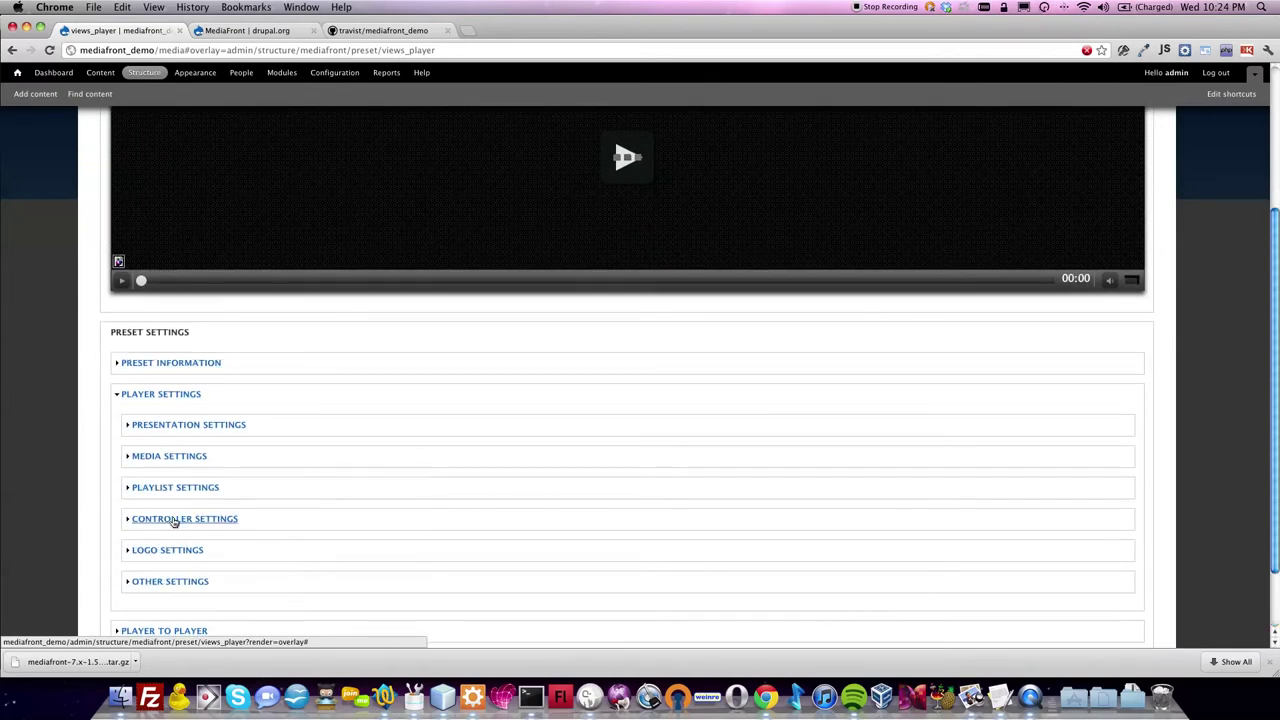
left_click(167, 550)
left_click_drag(176, 507, 103, 505)
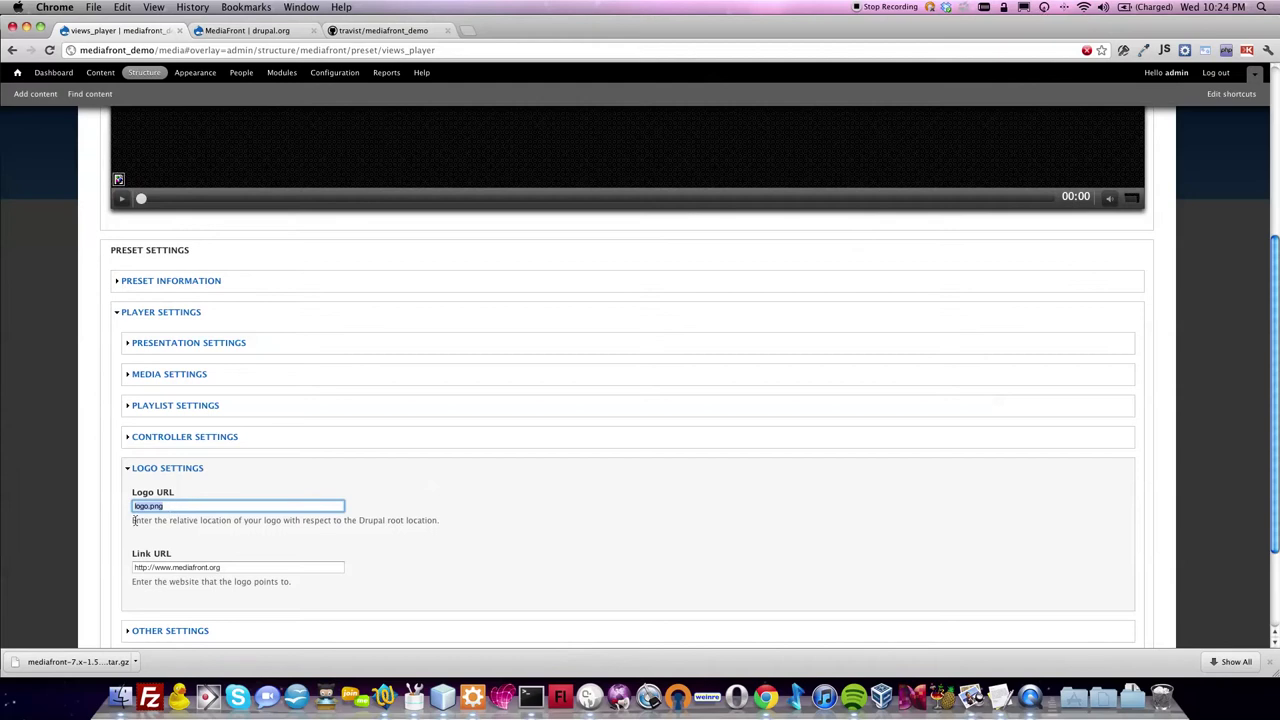
left_click(170, 507)
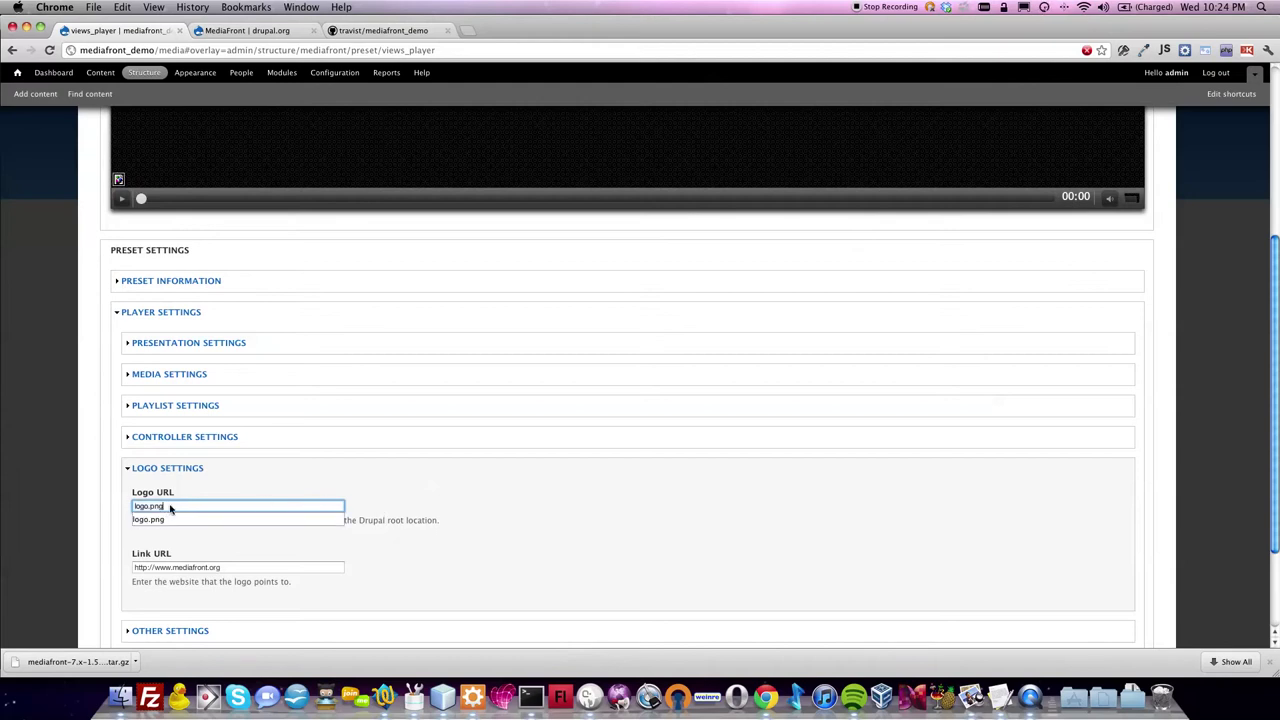
key("Escape")
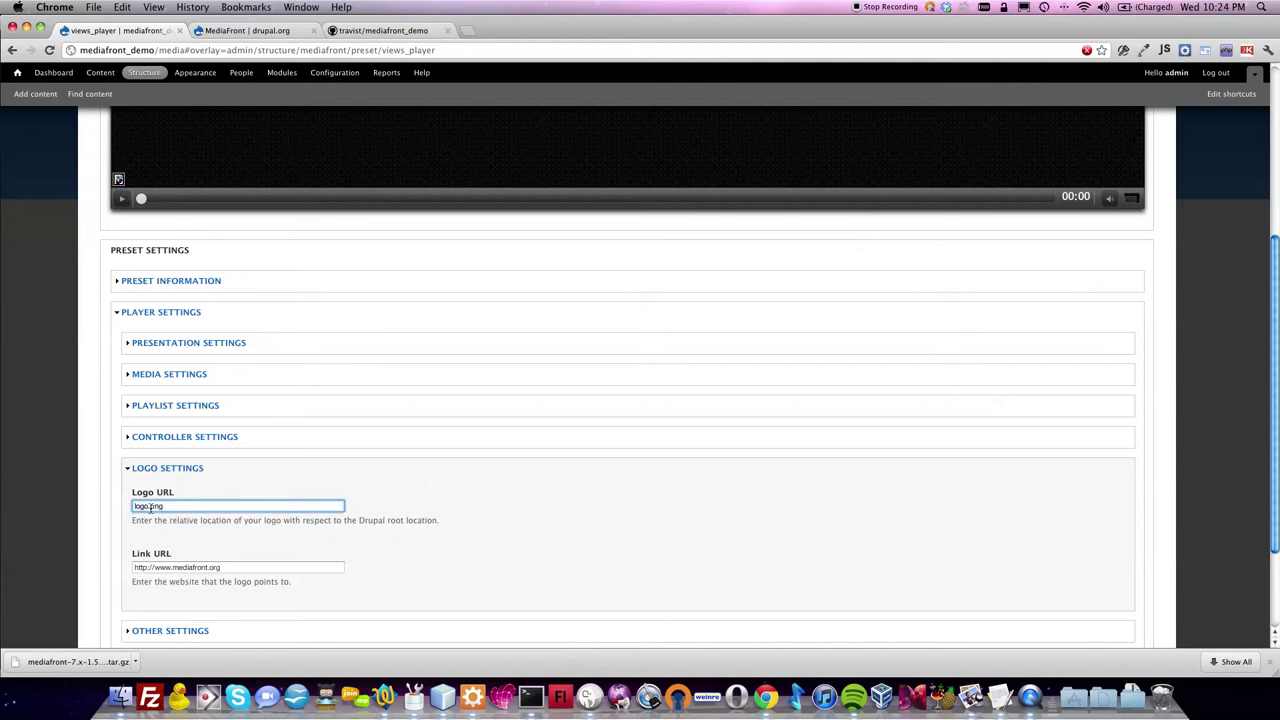
left_click_drag(135, 507, 176, 508)
key("Escape")
left_click(185, 491)
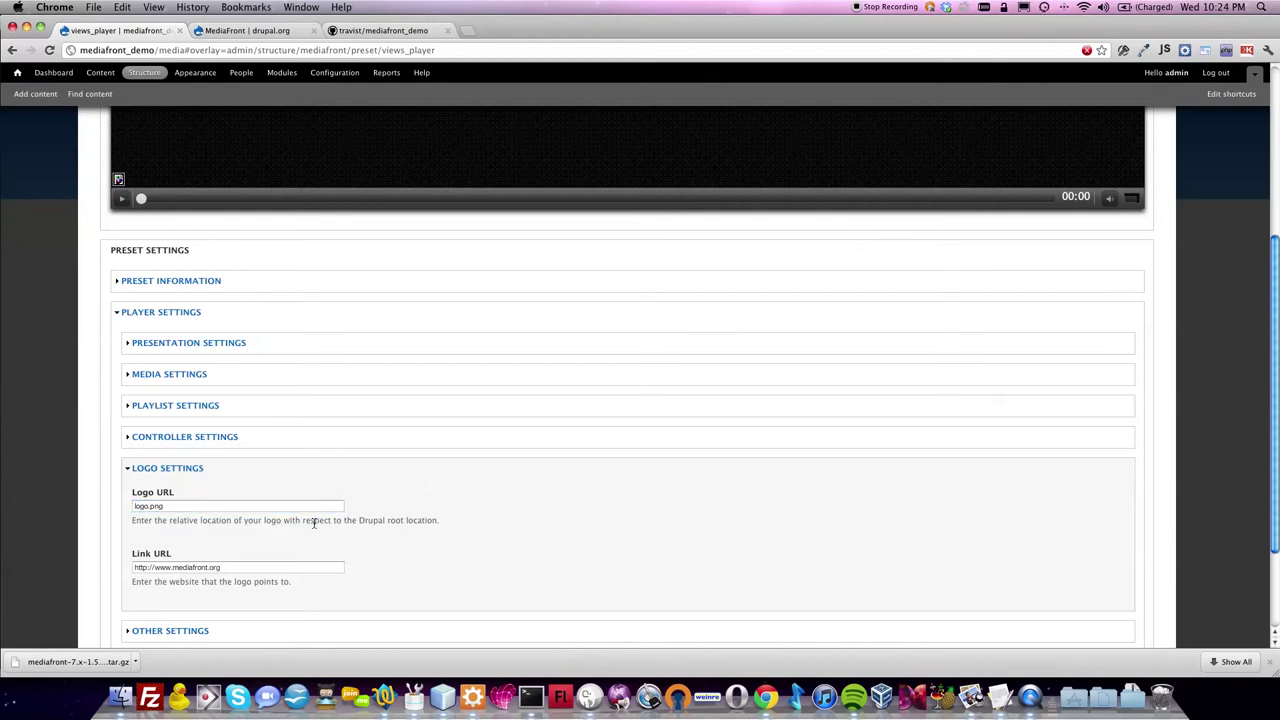
triple_click(164, 506)
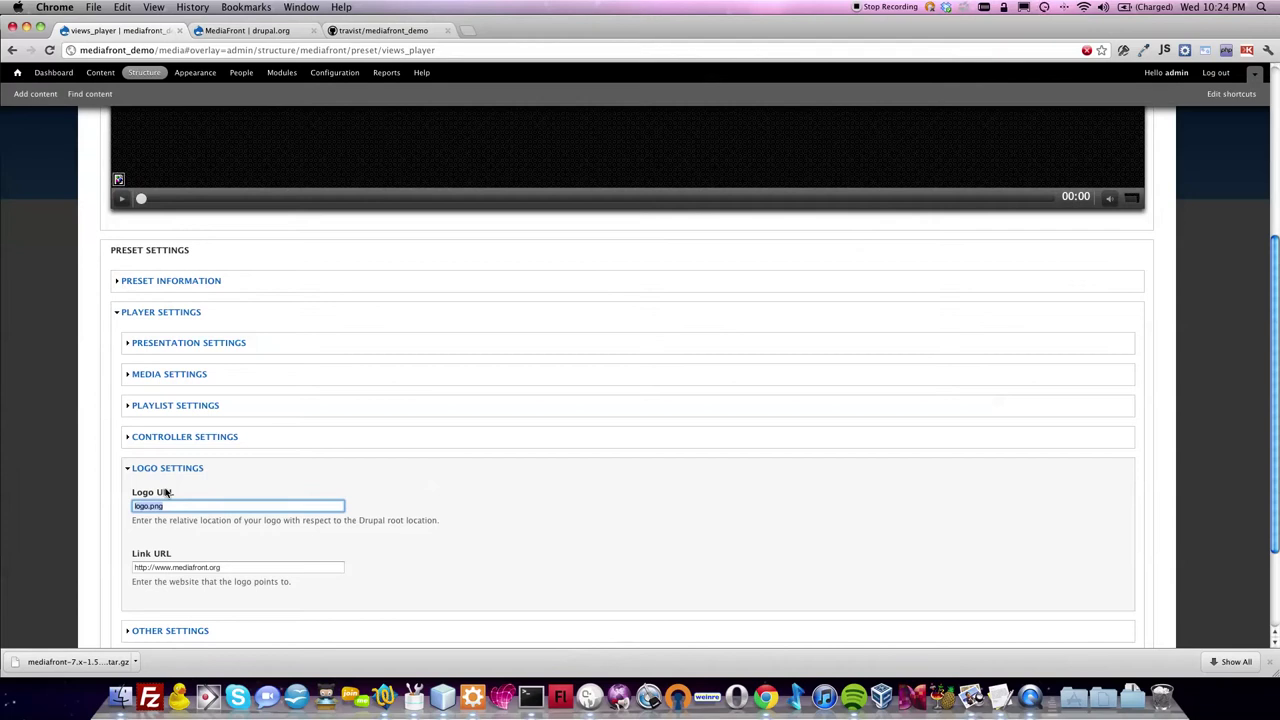
key("BackSpace")
Step: Clear the logo's link URL and save the views_player preset
left_click(235, 568)
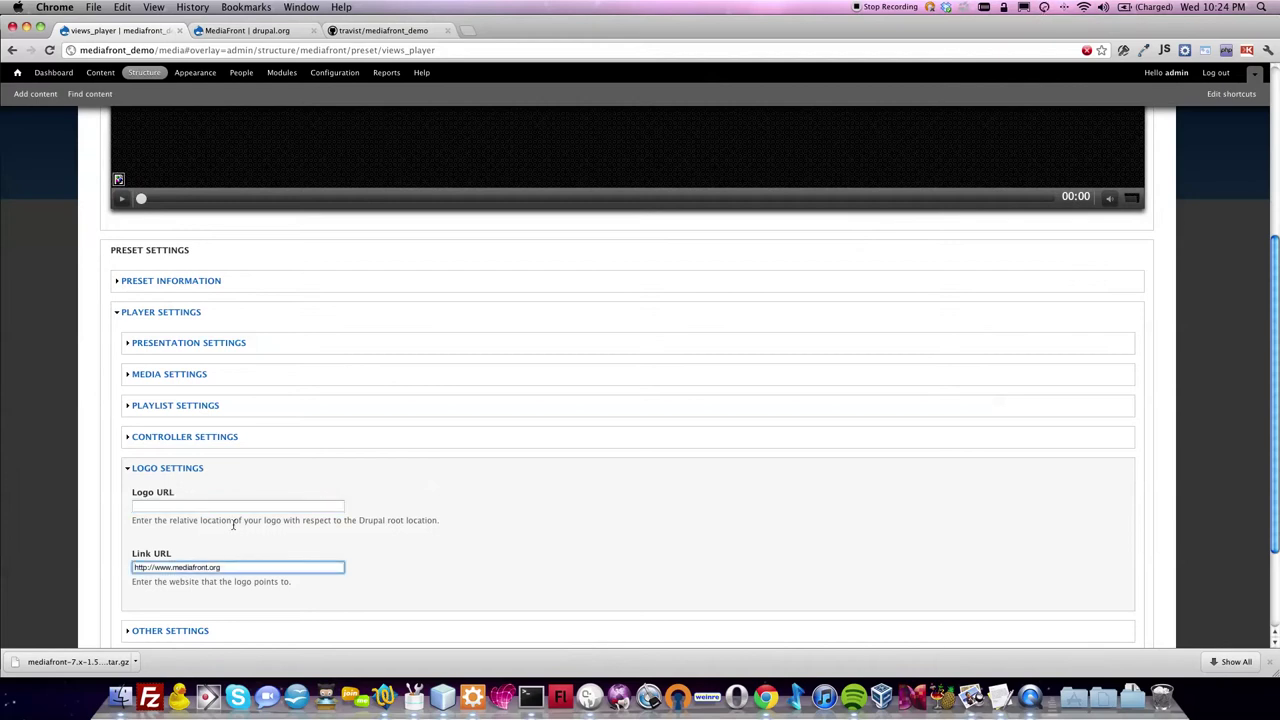
triple_click(229, 566)
key("BackSpace")
left_click(241, 536)
scroll(346, 504, "down", 3)
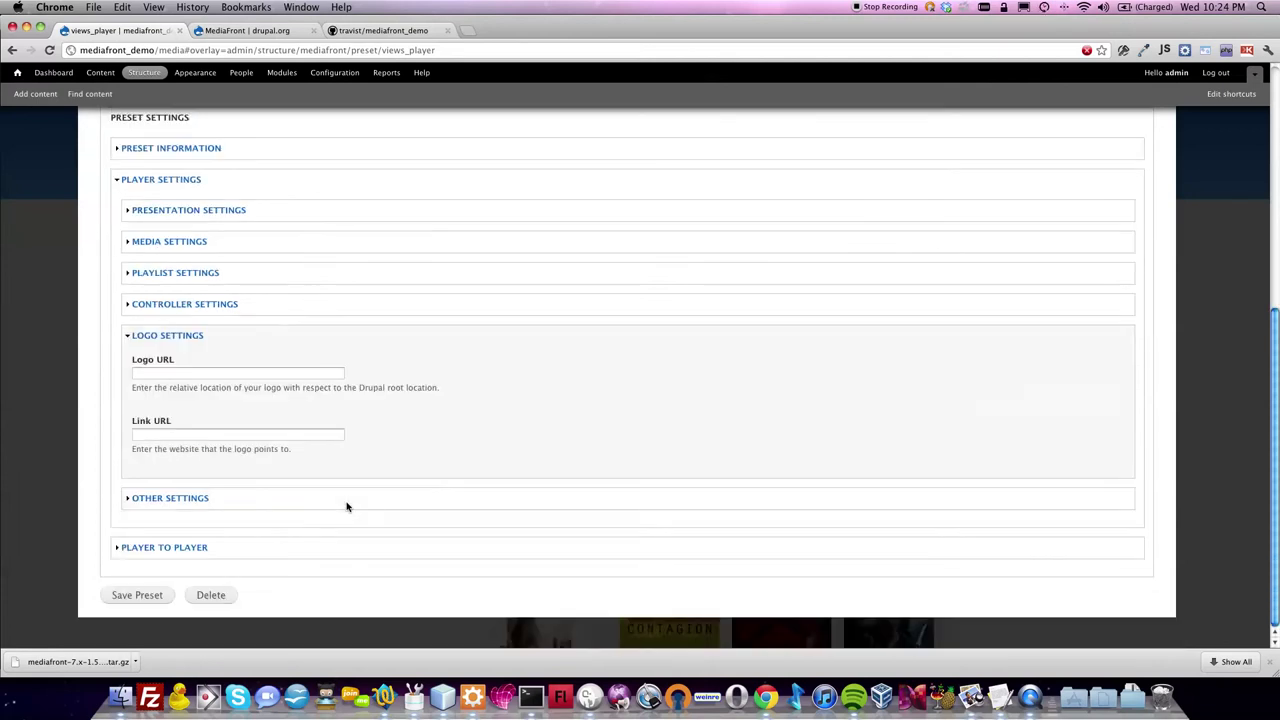
left_click(130, 602)
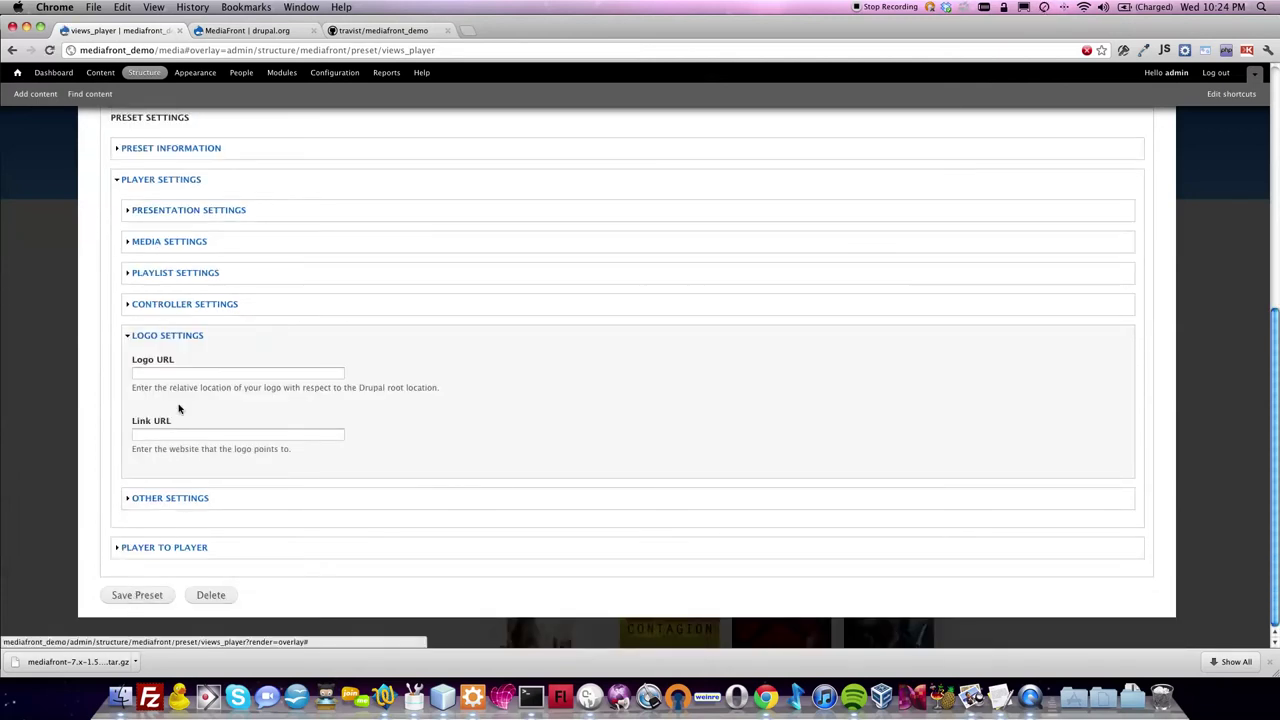
scroll(311, 494, "down", 2)
scroll(560, 455, "up", 2)
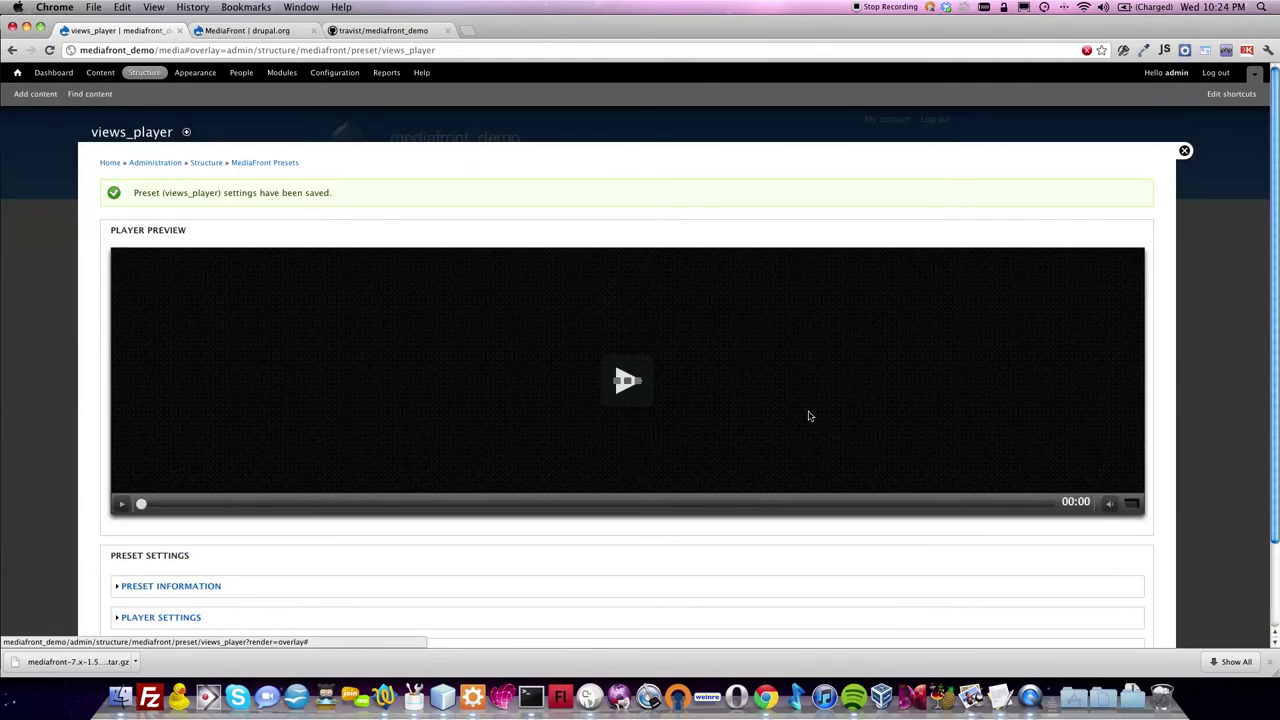
Step: Close the preset overlay and check the player above the poster grid on the media page
left_click(1185, 151)
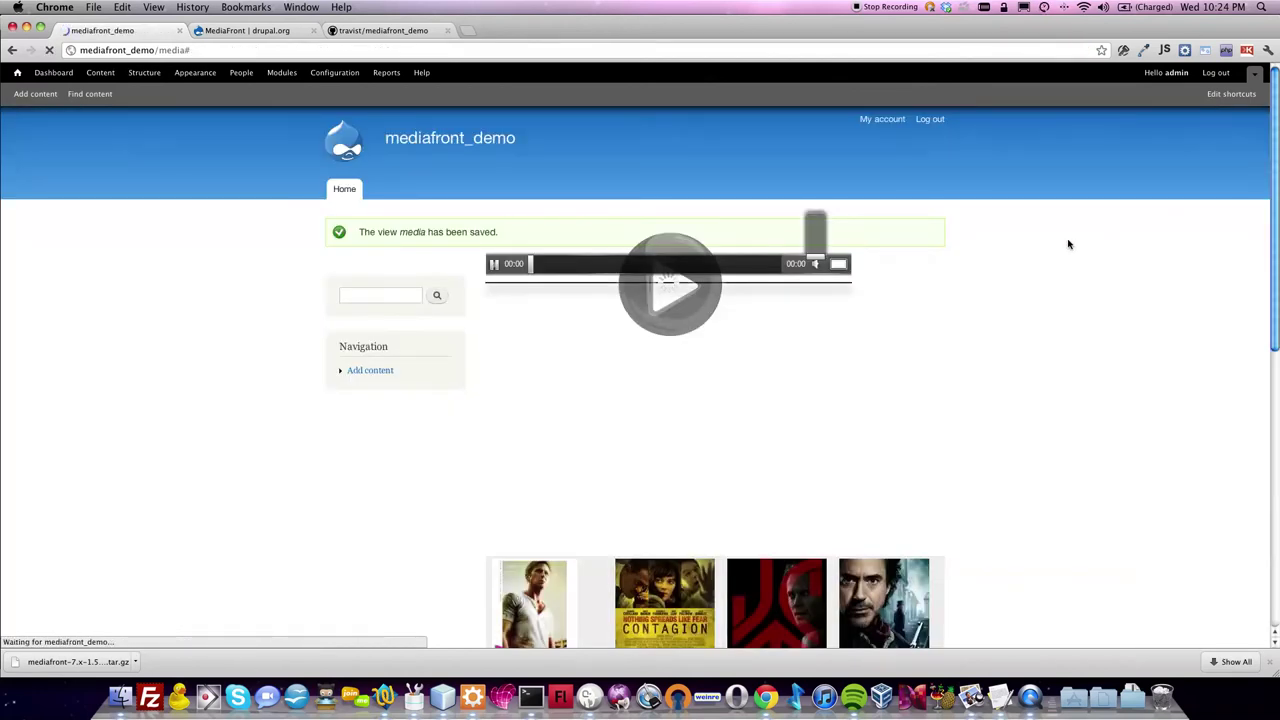
scroll(1068, 243, "down", 4)
scroll(1068, 243, "up", 3)
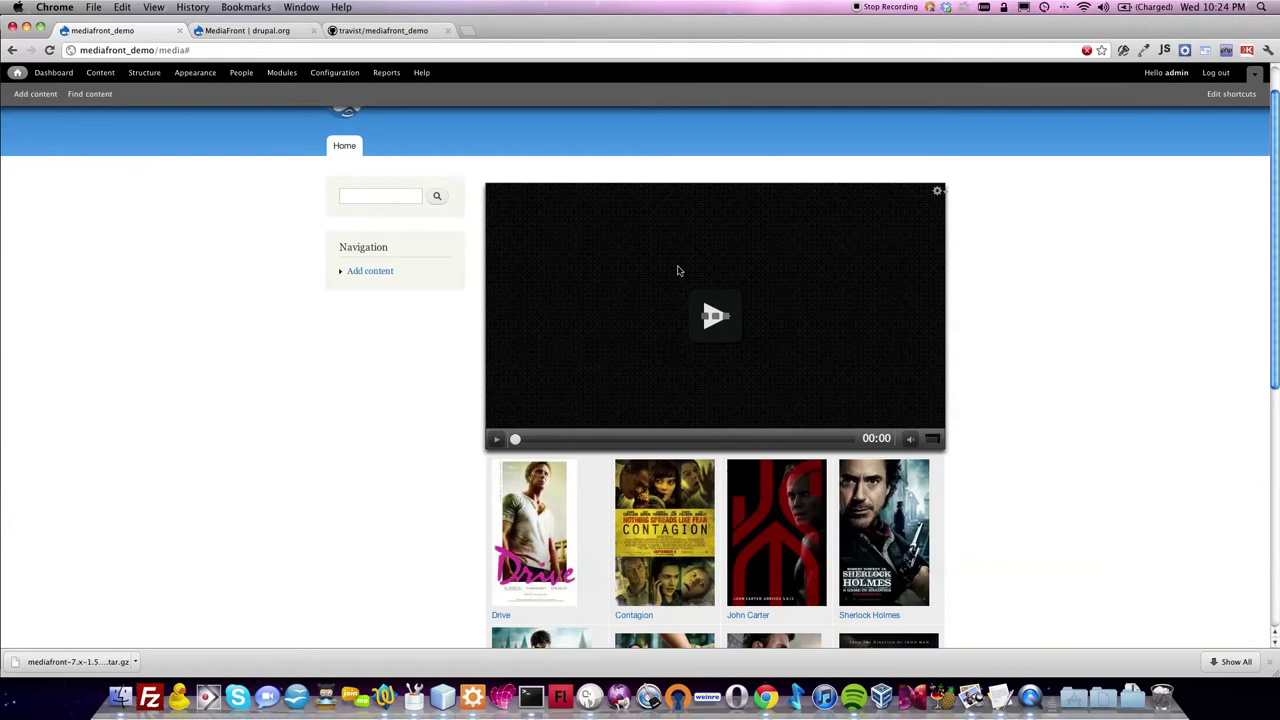
scroll(677, 270, "down", 1)
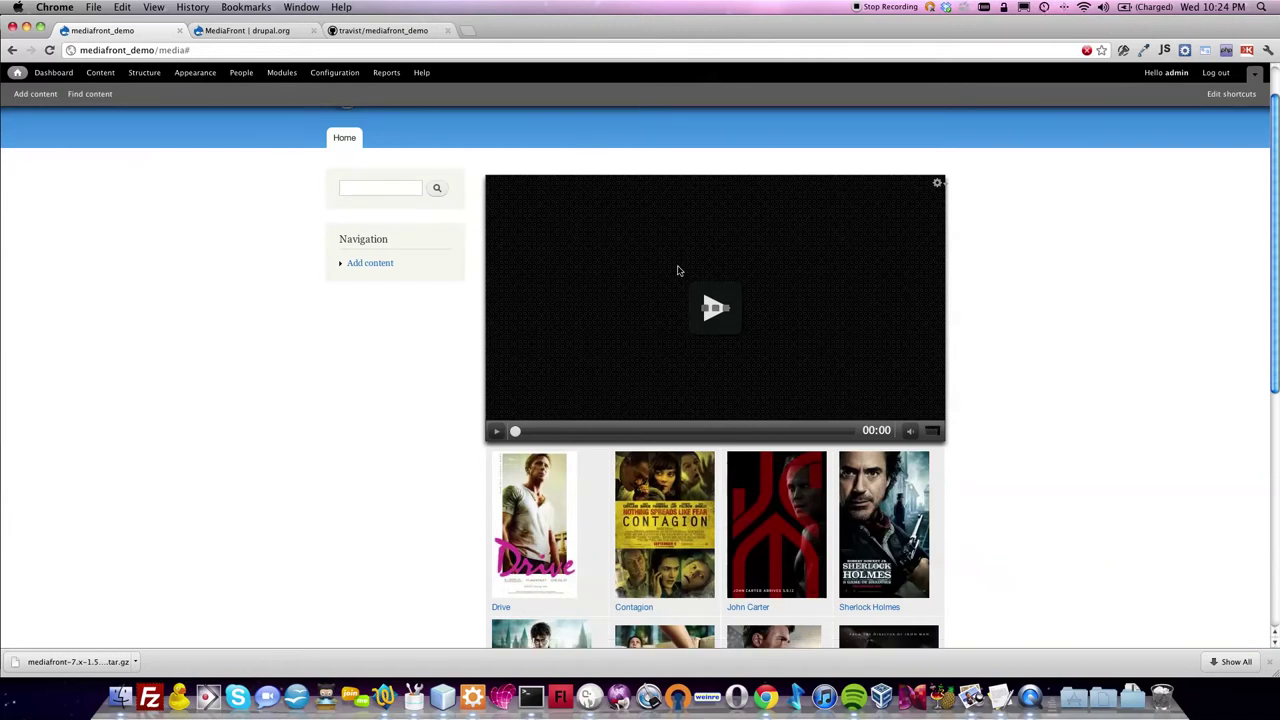
scroll(677, 270, "down", 5)
scroll(677, 270, "up", 6)
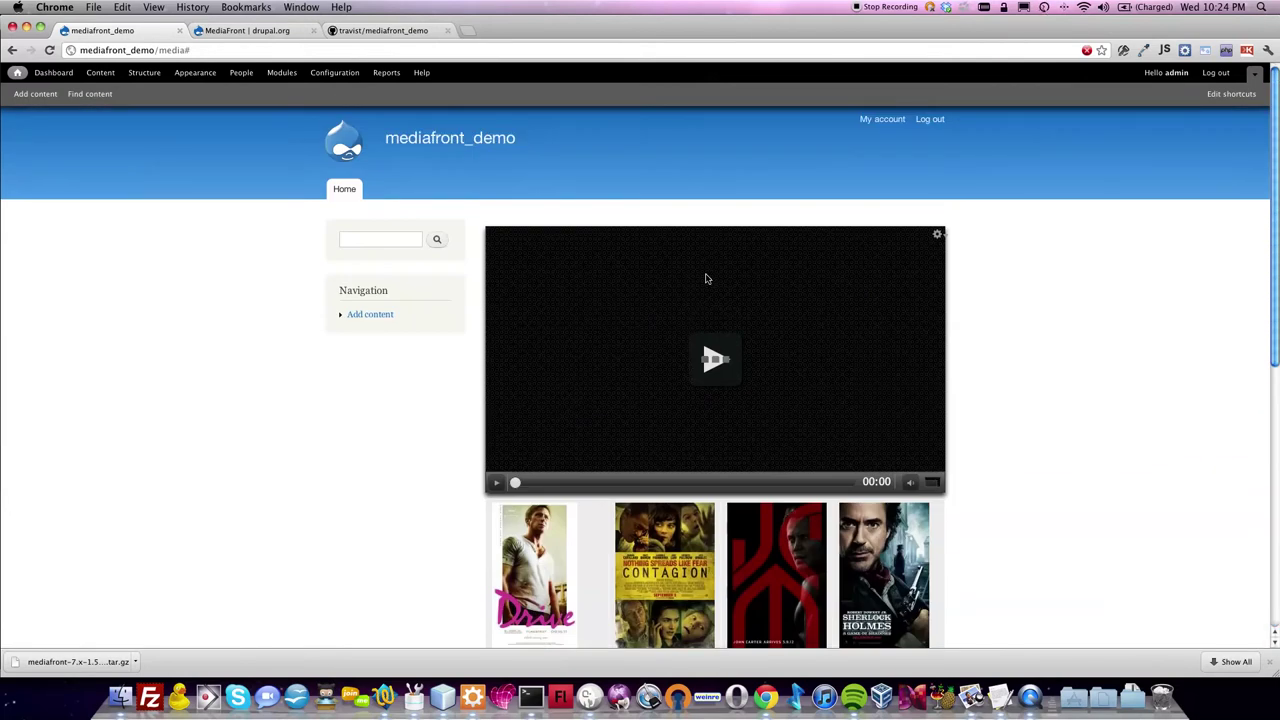
Step: Open the media view for editing and add the Content: Media field to all displays
left_click(937, 234)
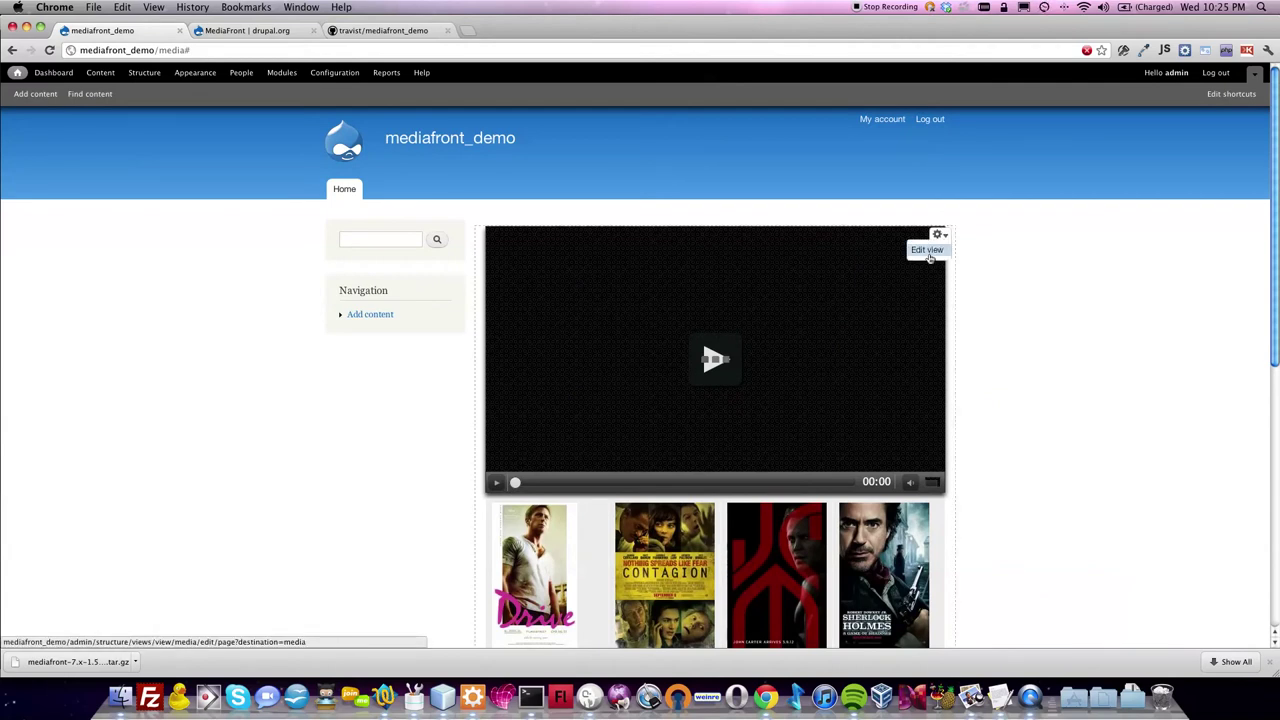
left_click(928, 253)
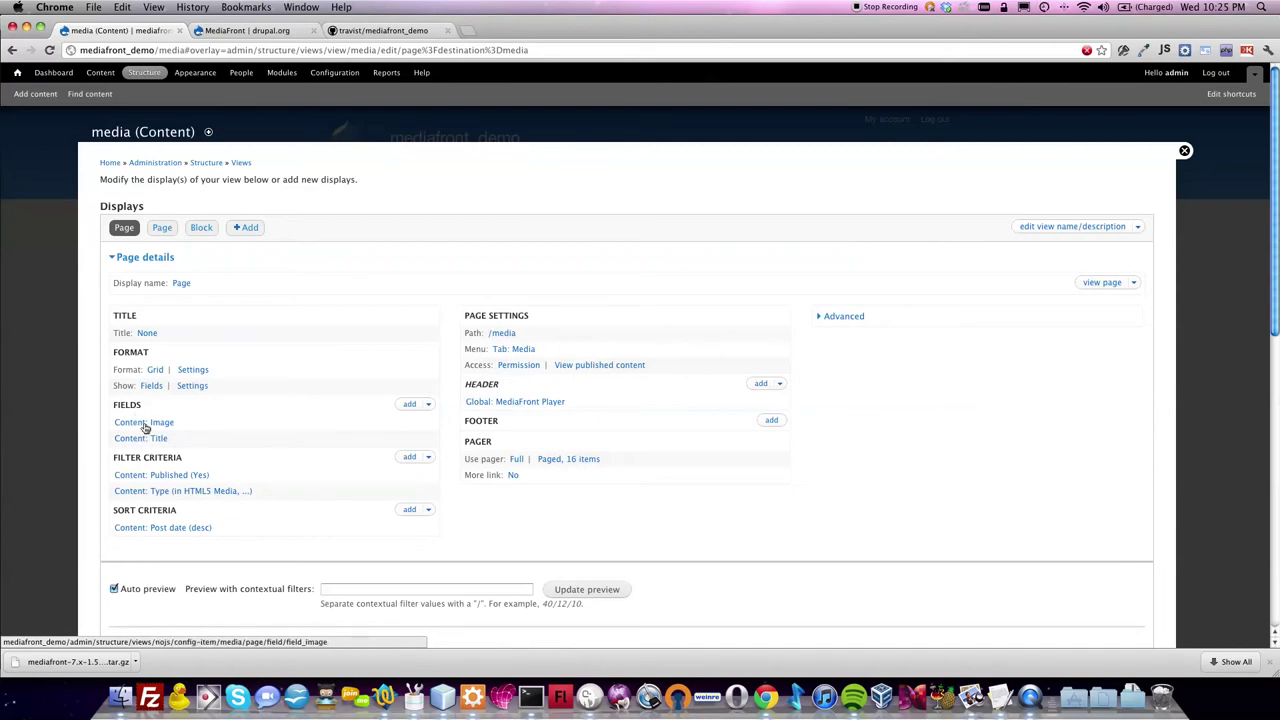
left_click(410, 406)
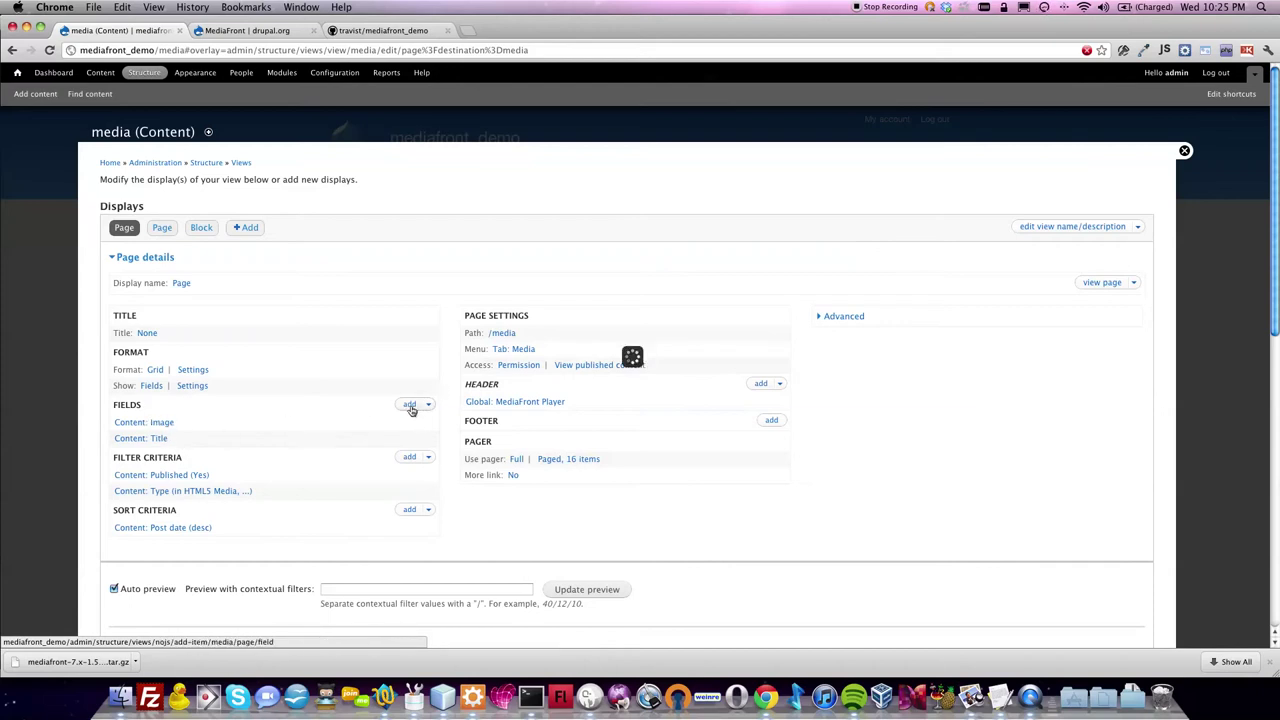
left_click(503, 197)
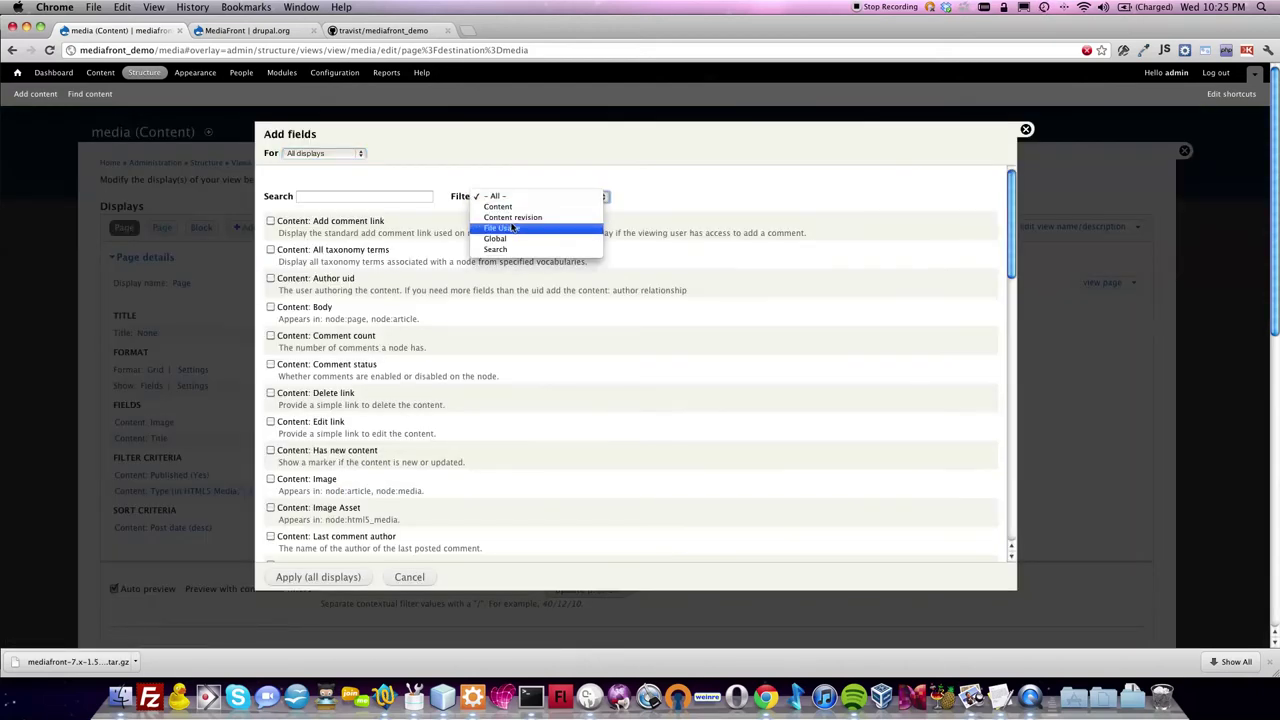
left_click(498, 207)
scroll(307, 343, "down", 5)
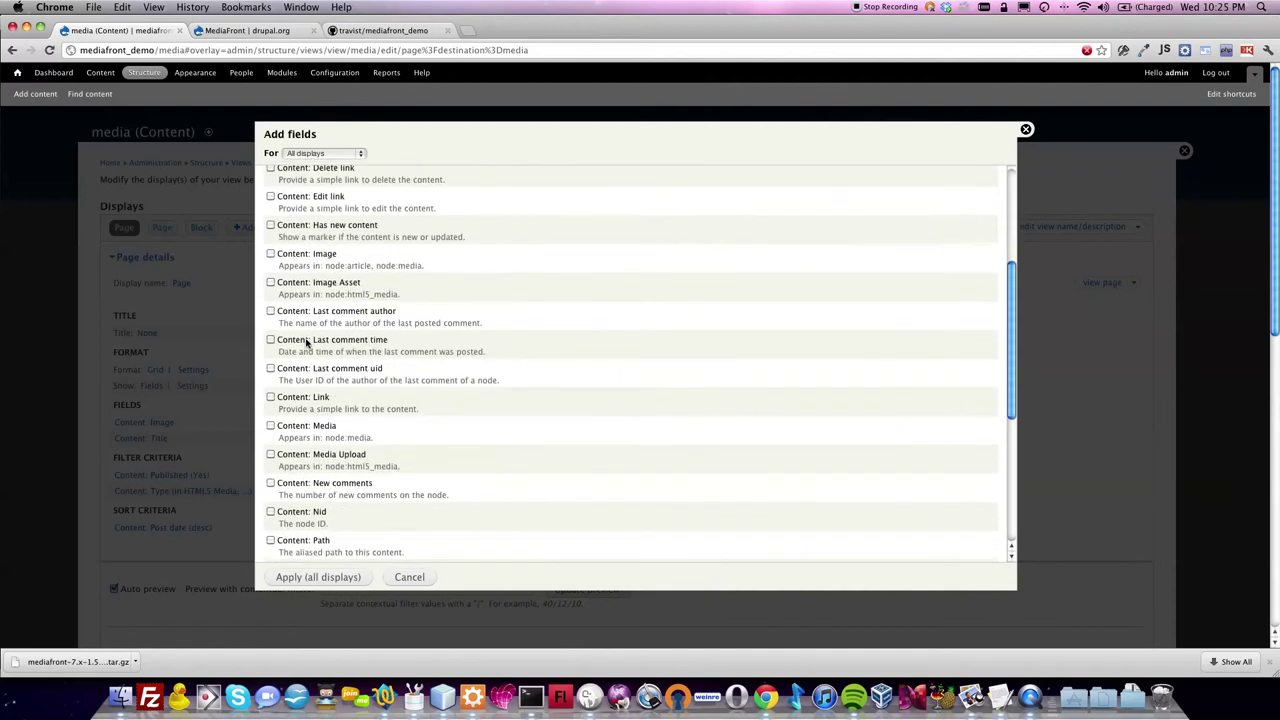
left_click(270, 381)
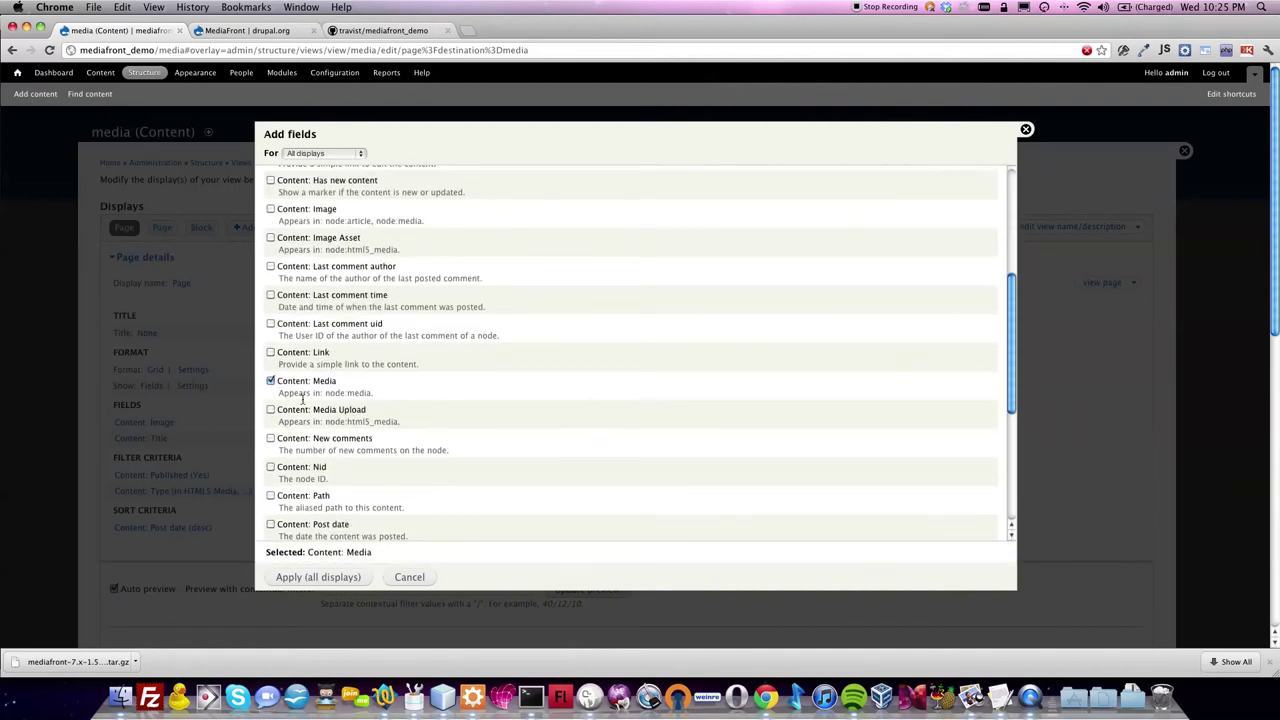
left_click(316, 578)
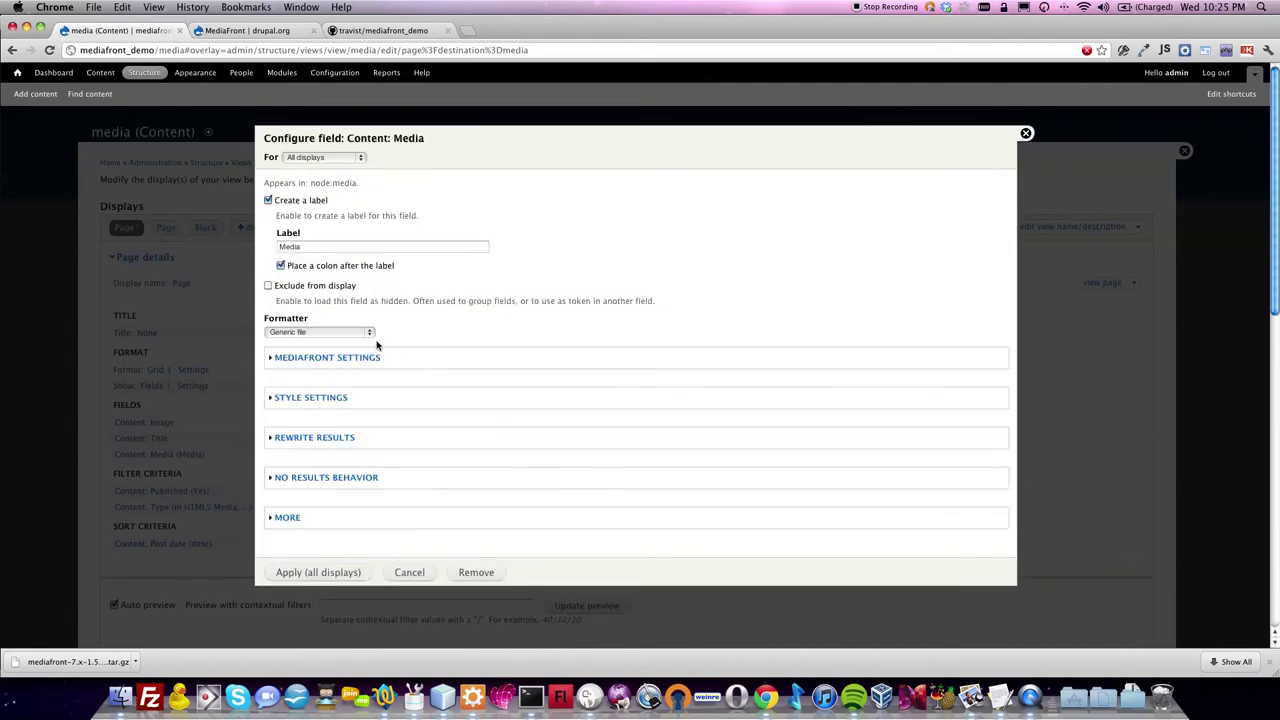
Step: Remove the Media field's label, set its MediaFront field type to Media, exclude it from display, apply to all displays, and save the view
left_click(268, 200)
left_click(328, 305)
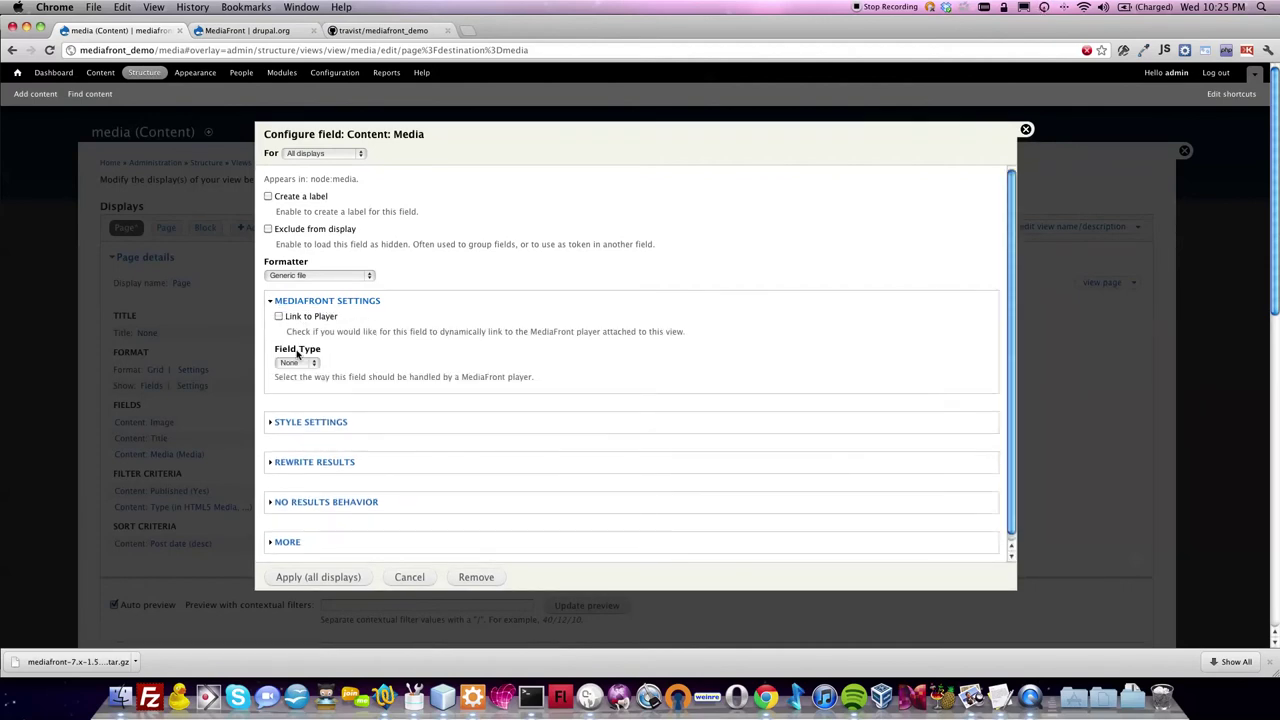
left_click(299, 362)
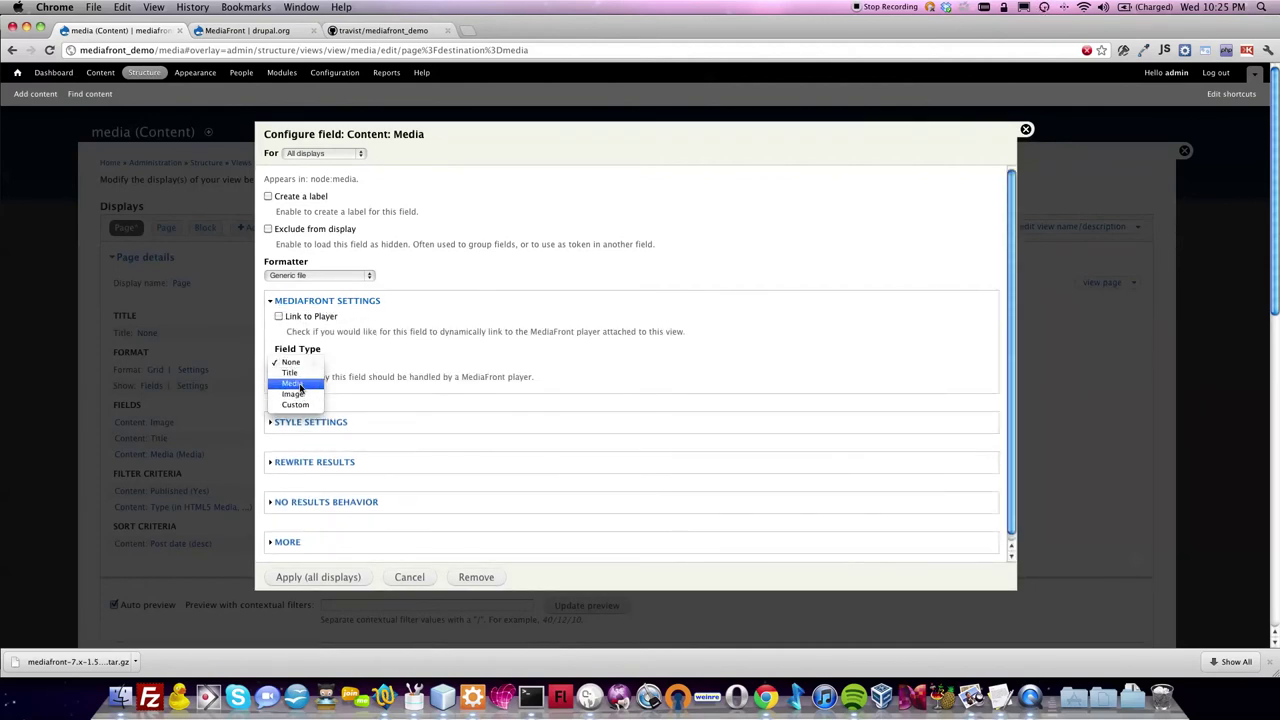
left_click(299, 384)
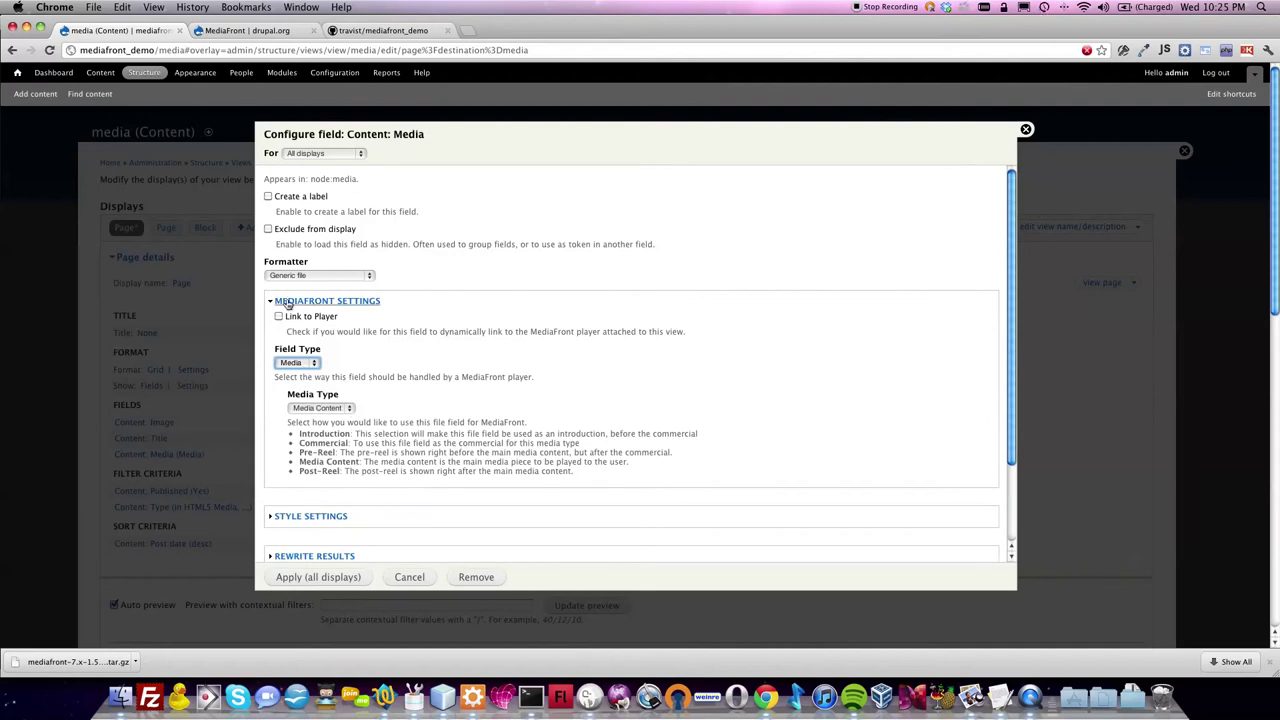
left_click(268, 229)
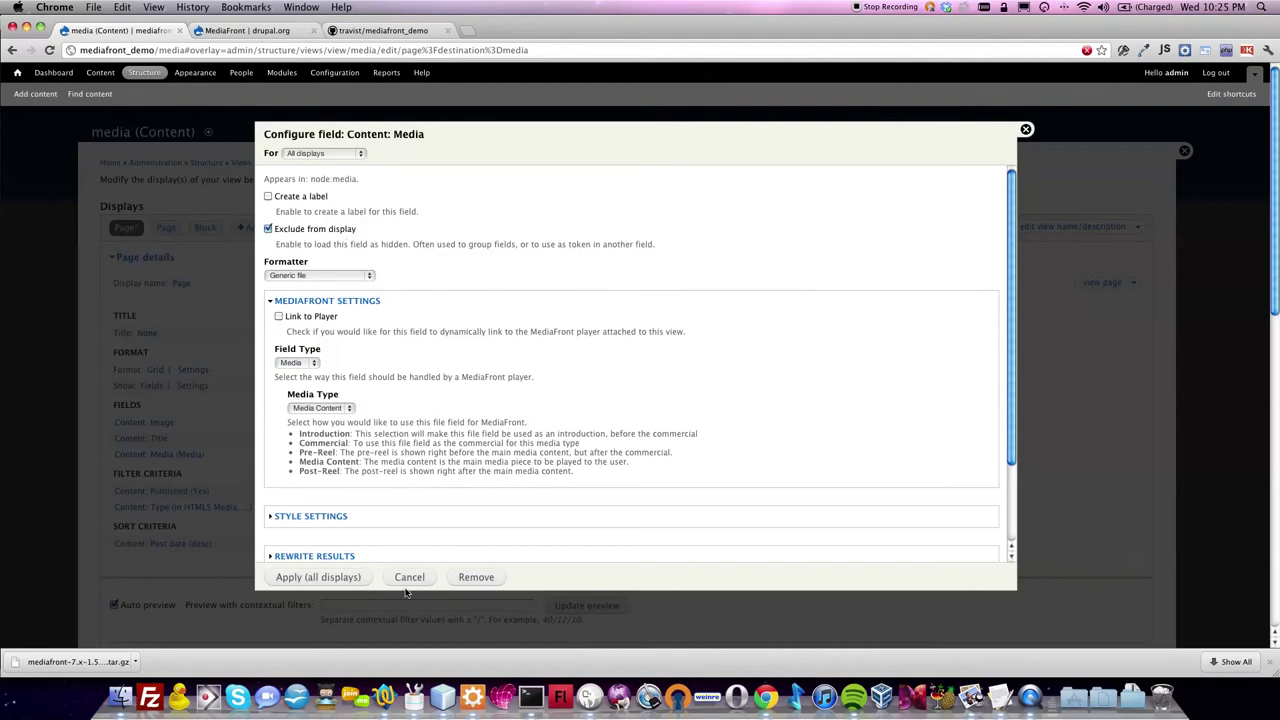
left_click(342, 578)
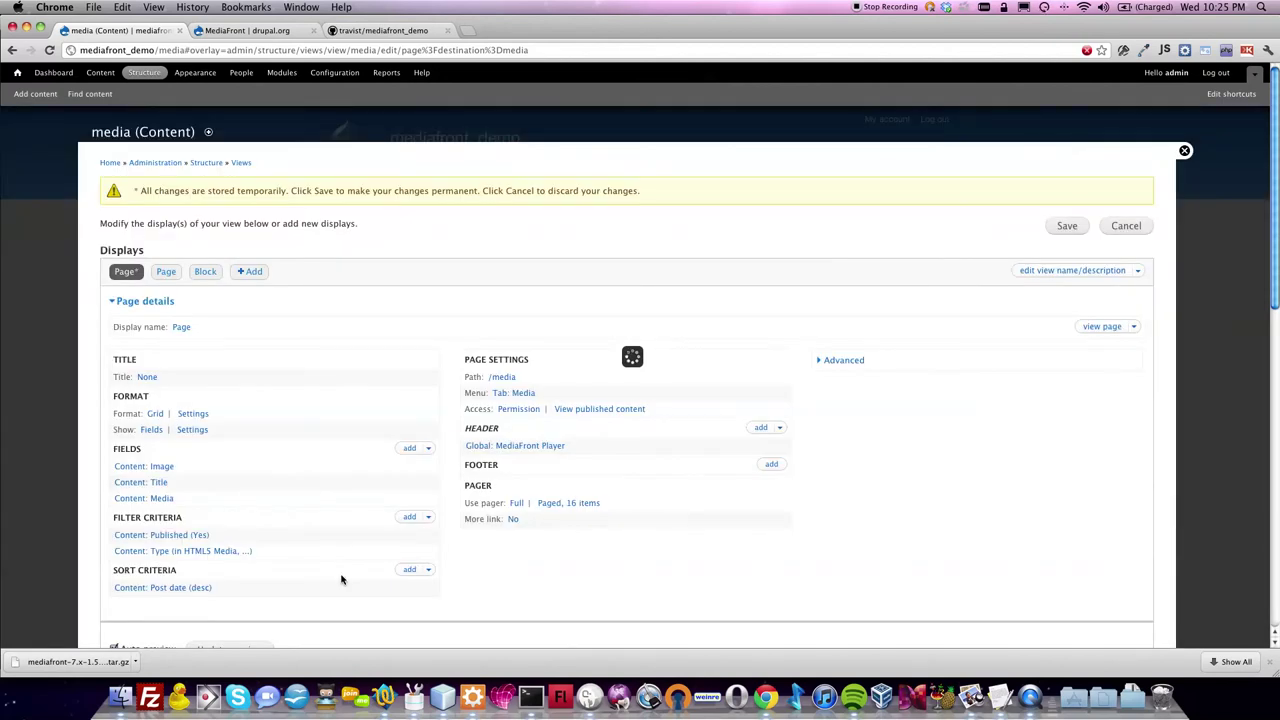
left_click(1067, 225)
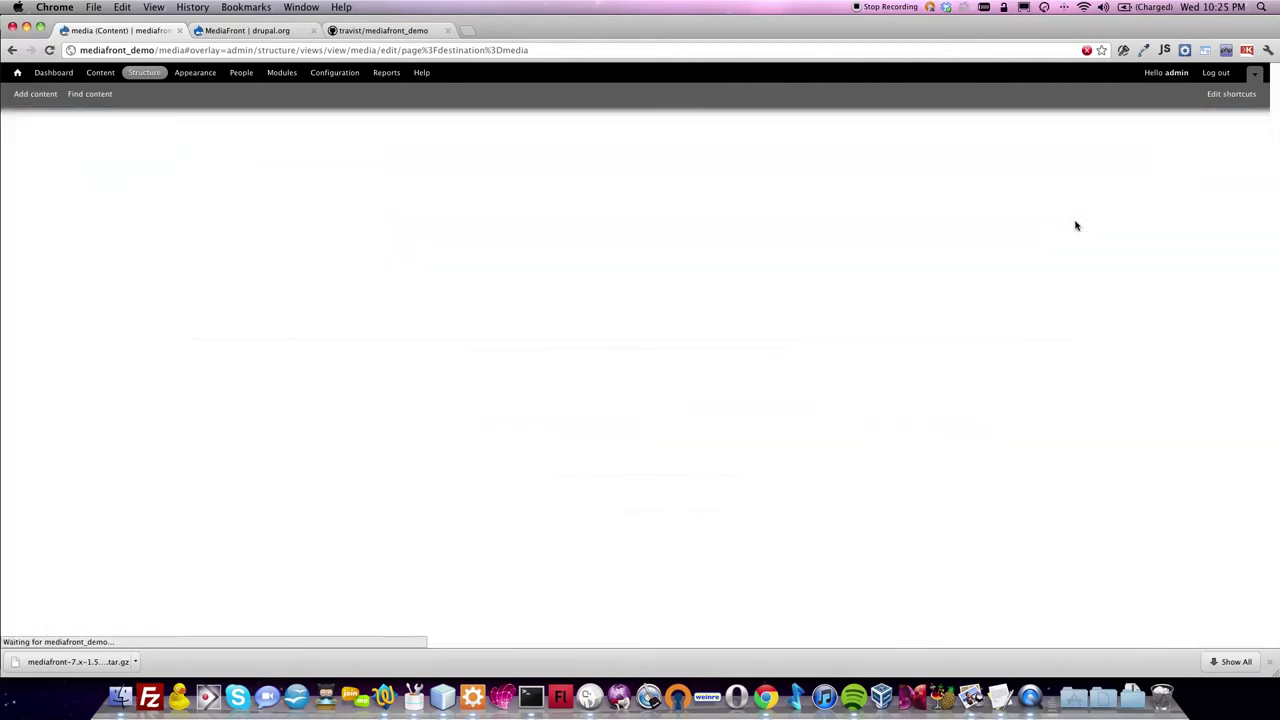
Step: Check the player and the grid of movie posters on the saved media page
scroll(1088, 236, "down", 3)
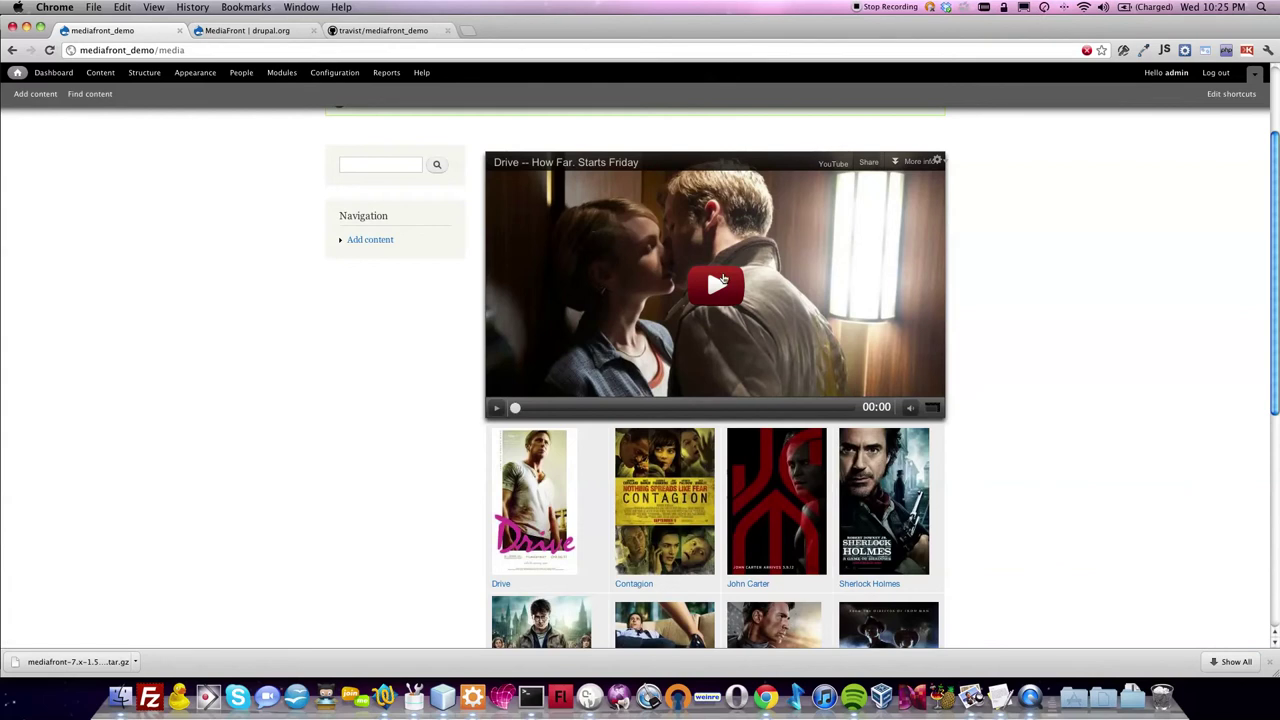
left_click(940, 161)
scroll(885, 479, "down", 3)
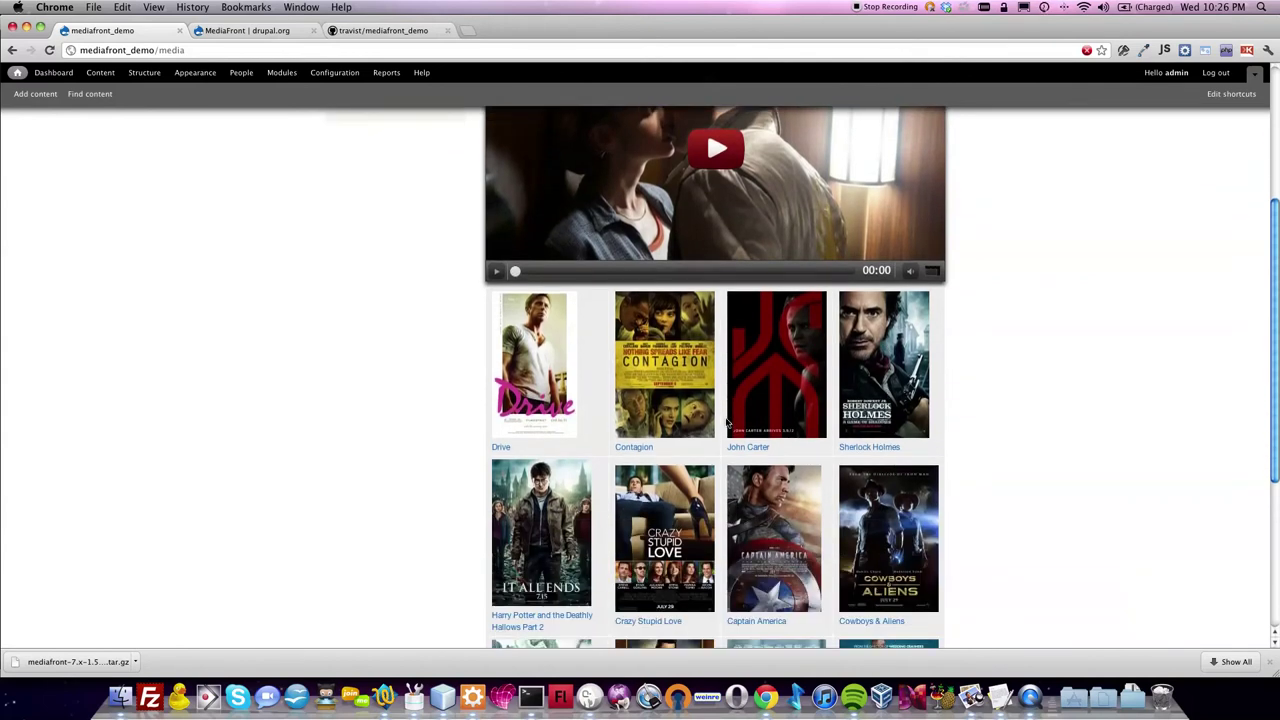
scroll(742, 298, "up", 4)
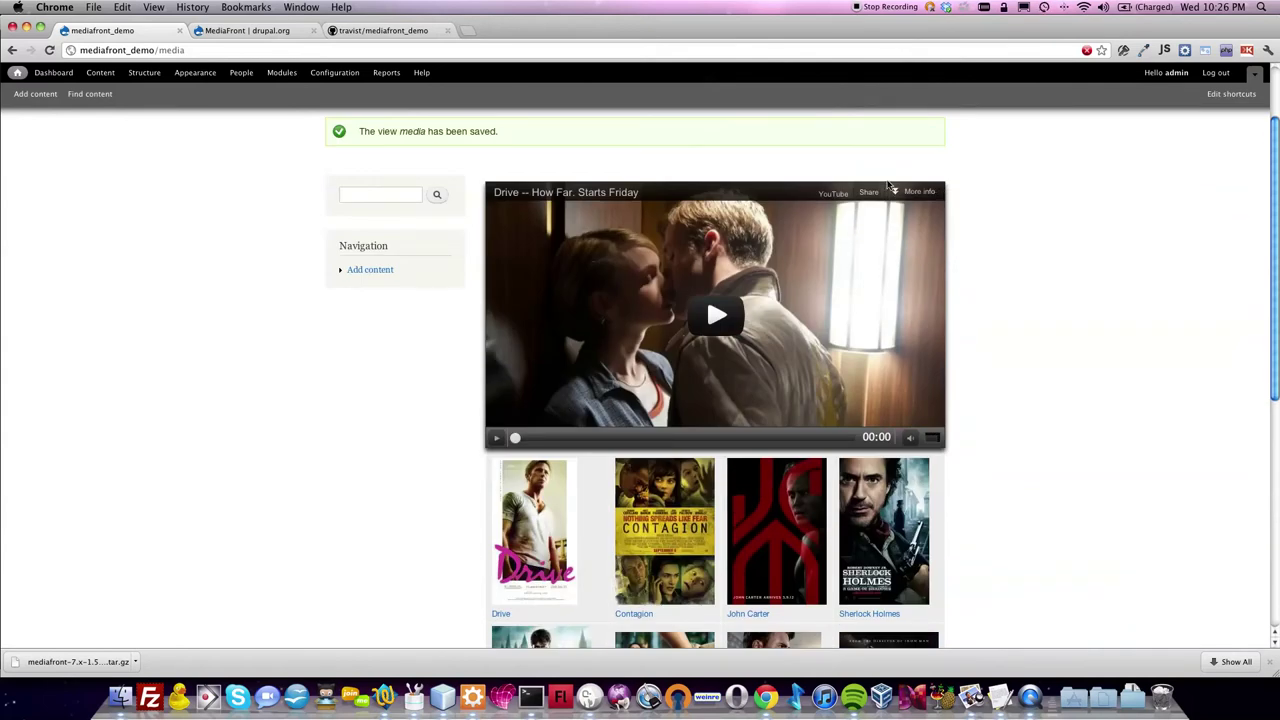
Step: Open the media view's Content: Image field, link it to the player, and set its MediaFront field type to Image
left_click(941, 190)
left_click(941, 209)
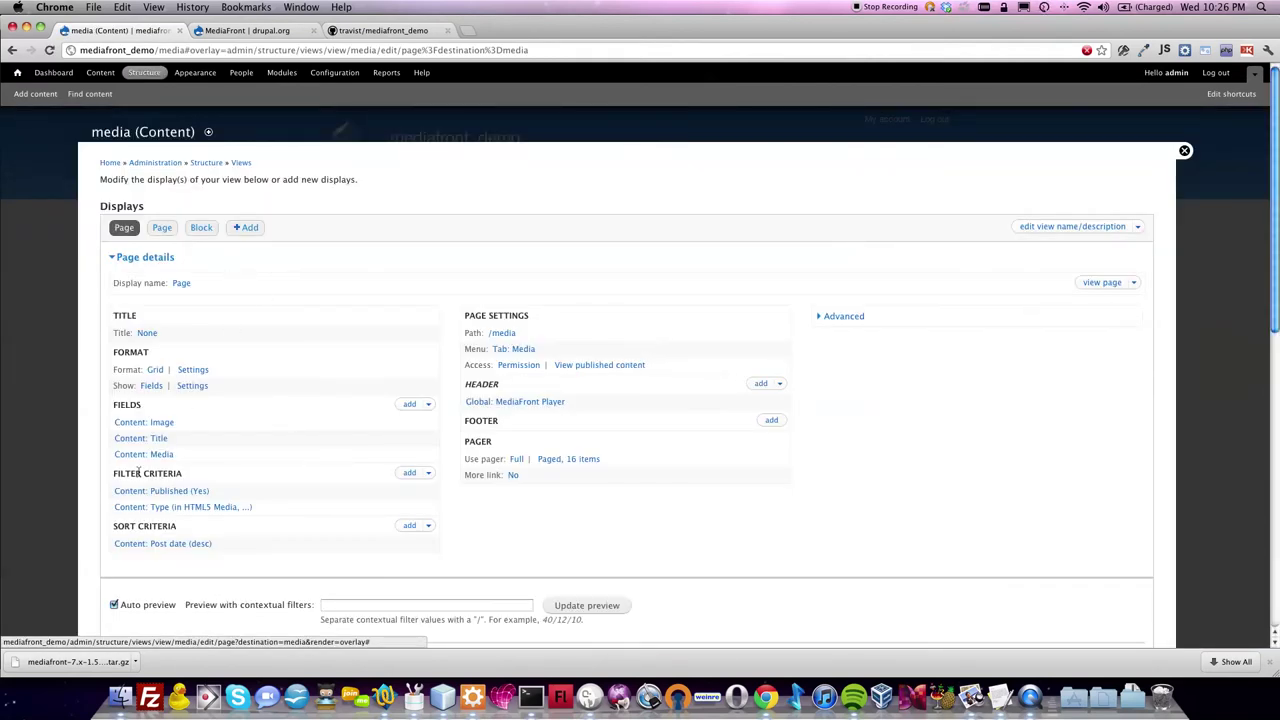
left_click(137, 426)
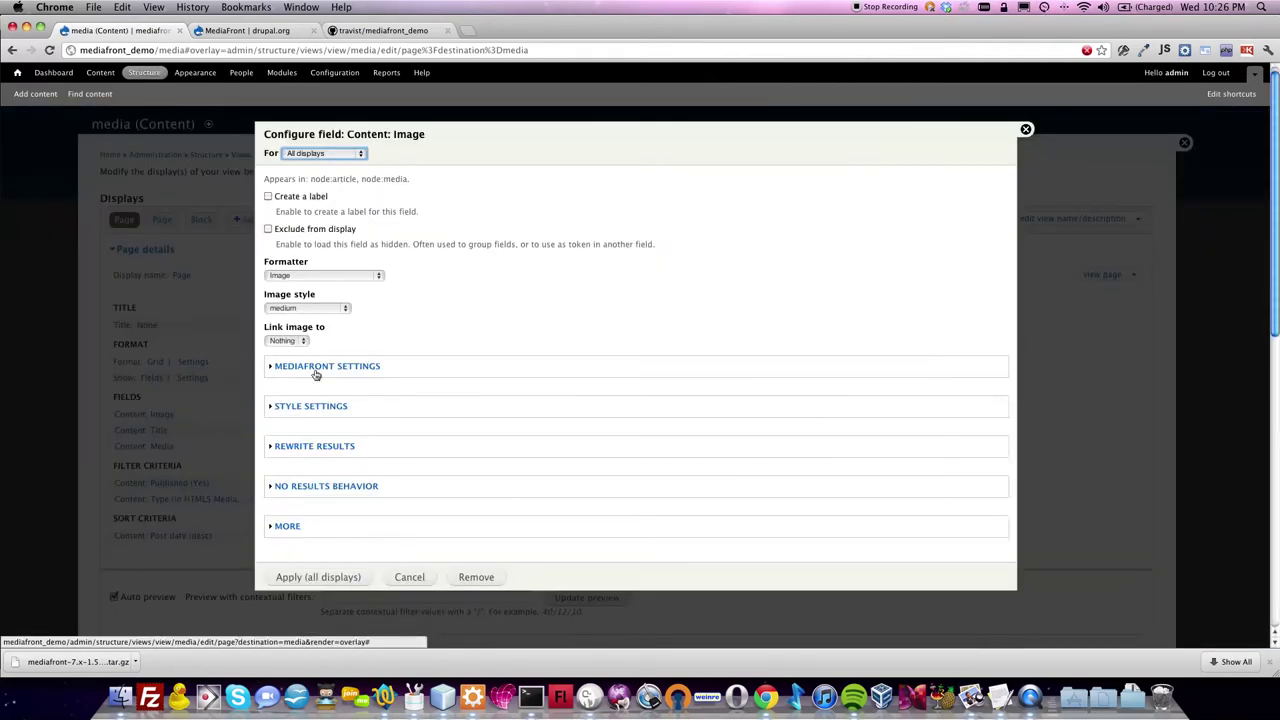
left_click(327, 367)
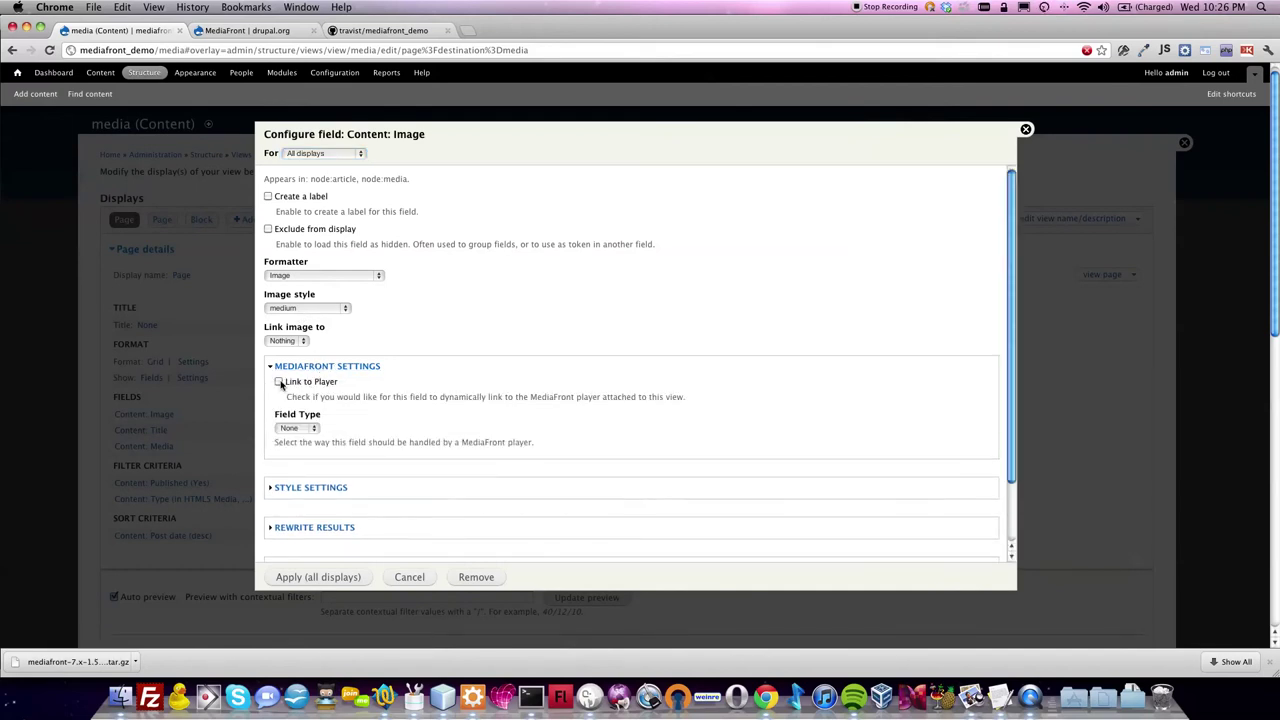
left_click(280, 383)
left_click(307, 430)
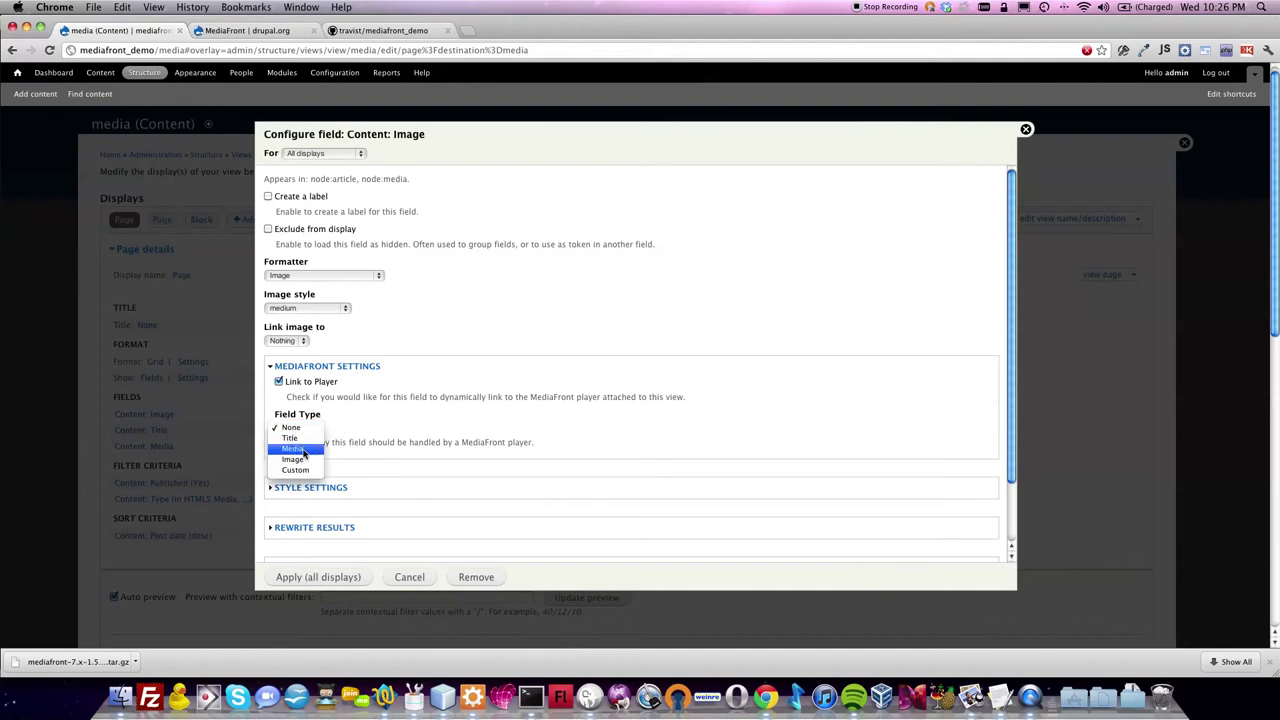
left_click(307, 462)
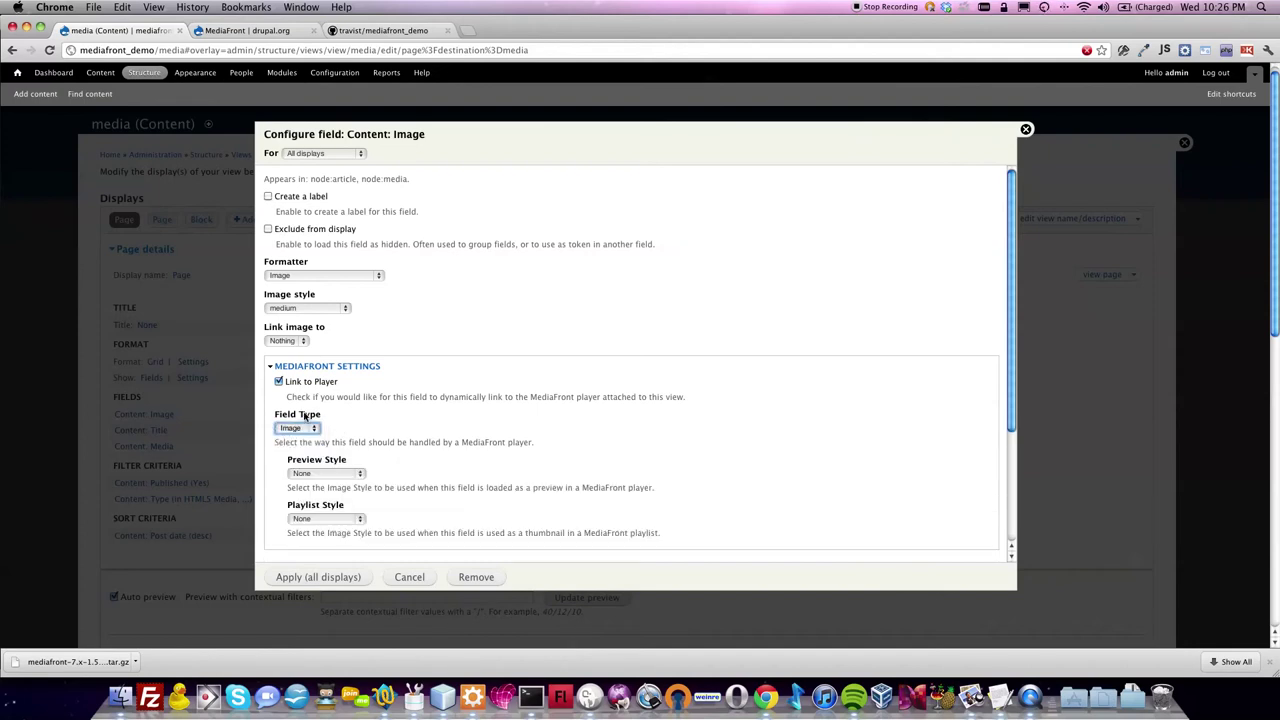
Step: Set the Image field's preview style to large and playlist style to thumbnail, apply to all displays, and save the view
left_click(337, 473)
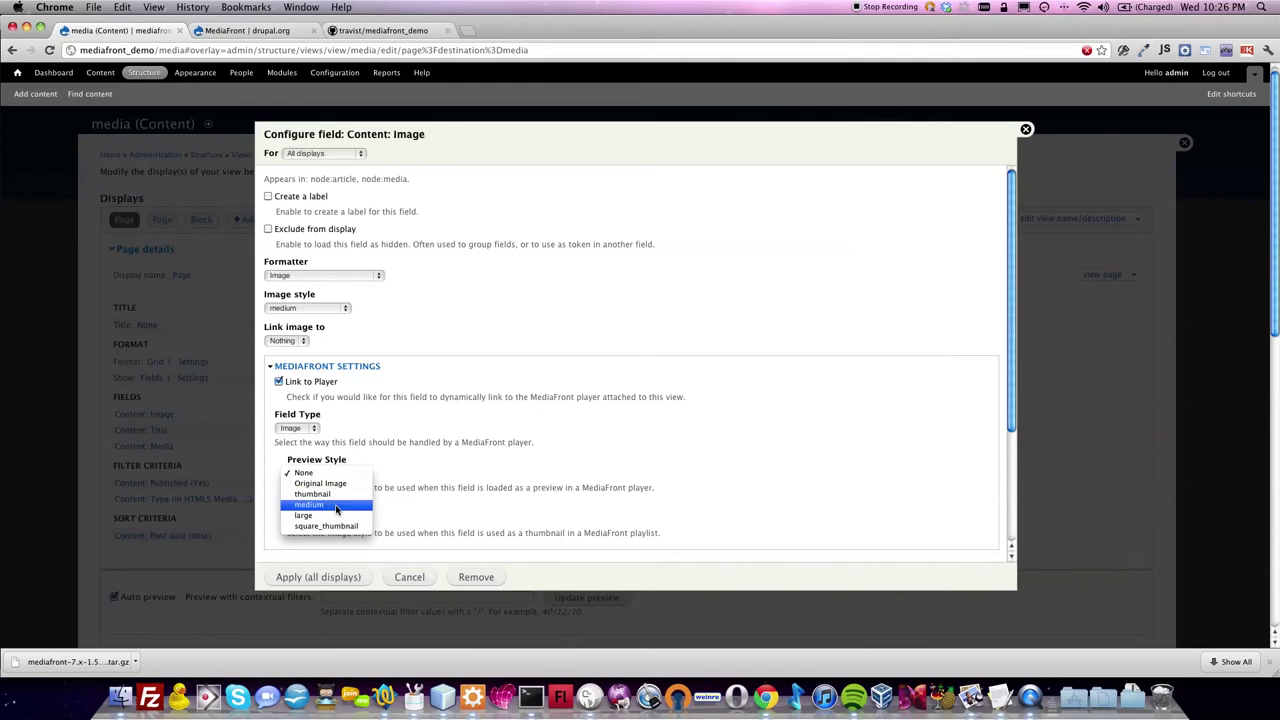
left_click(336, 515)
left_click(334, 520)
left_click(334, 539)
left_click(336, 578)
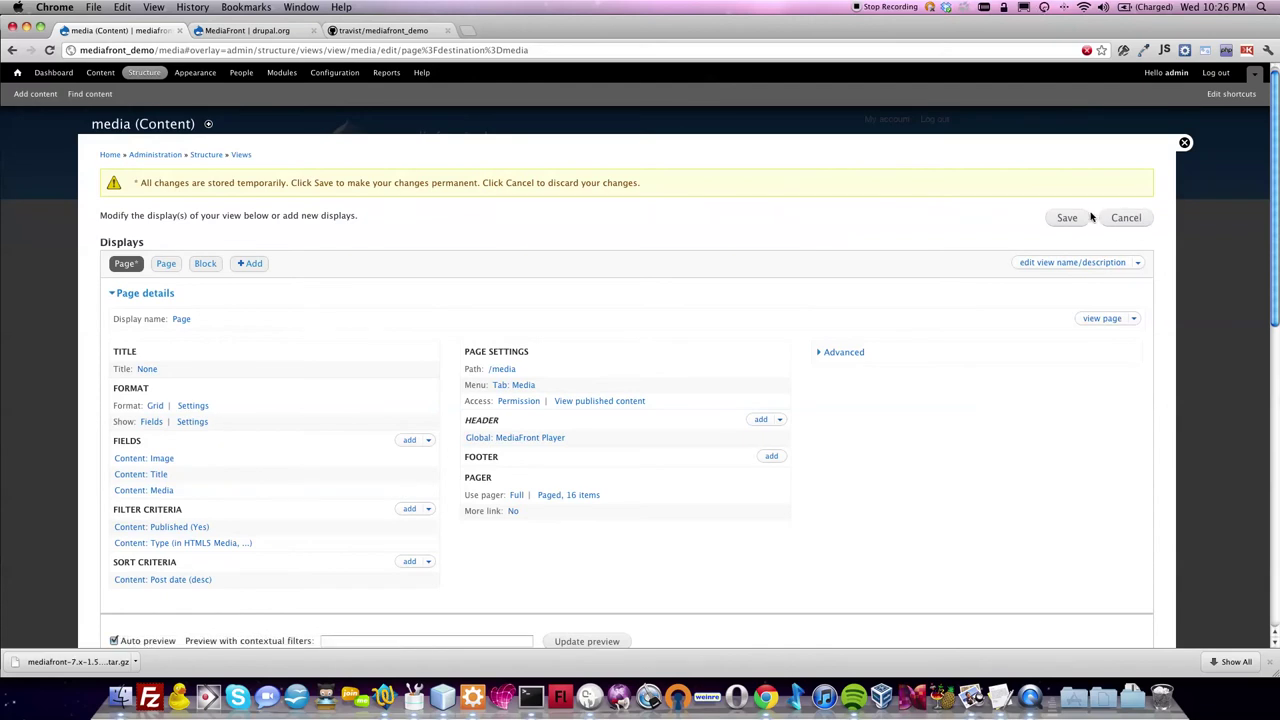
left_click(1068, 217)
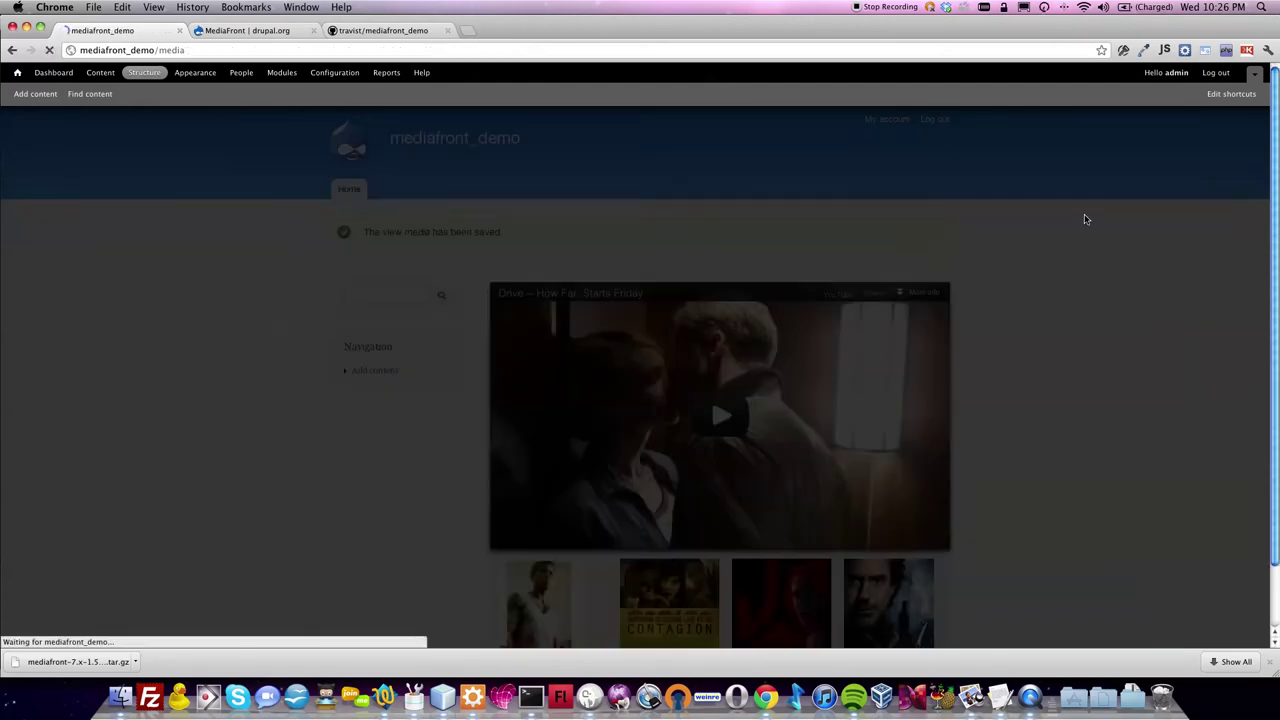
Step: Test the poster grid by loading the Contagion, John Carter and Sherlock Holmes trailers in the player on the media page
scroll(1086, 266, "down", 5)
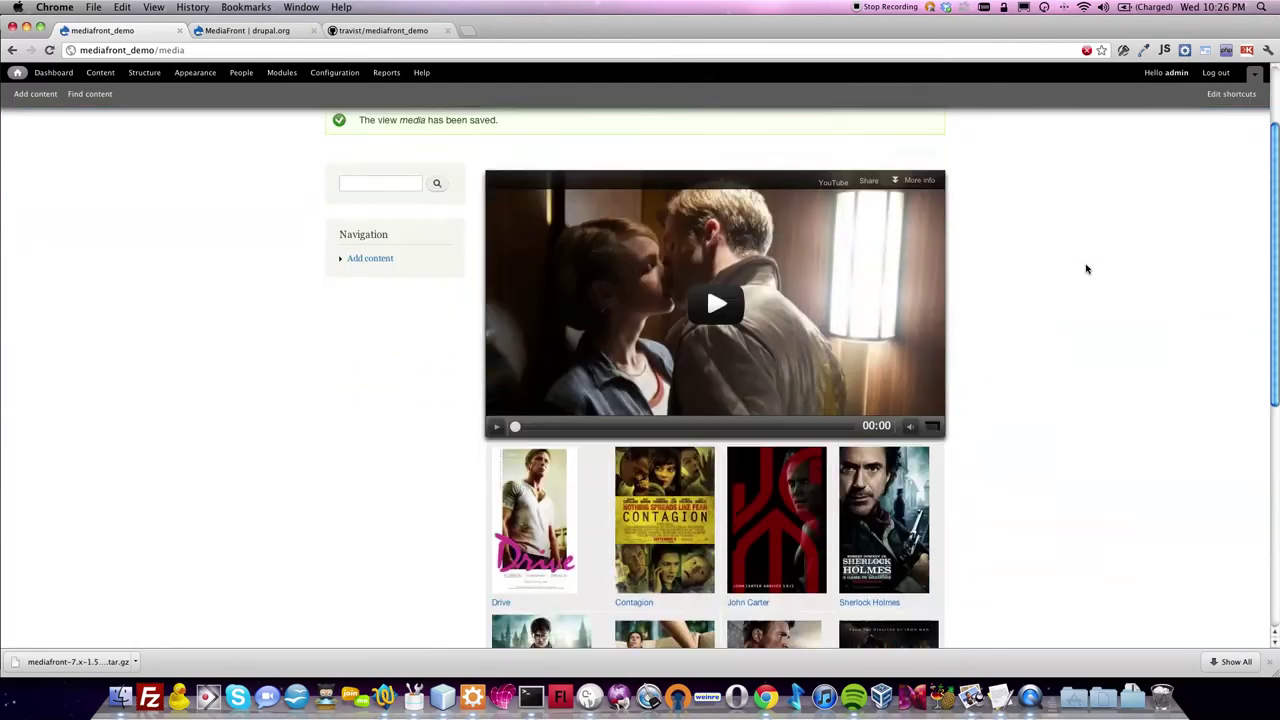
scroll(716, 197, "up", 2)
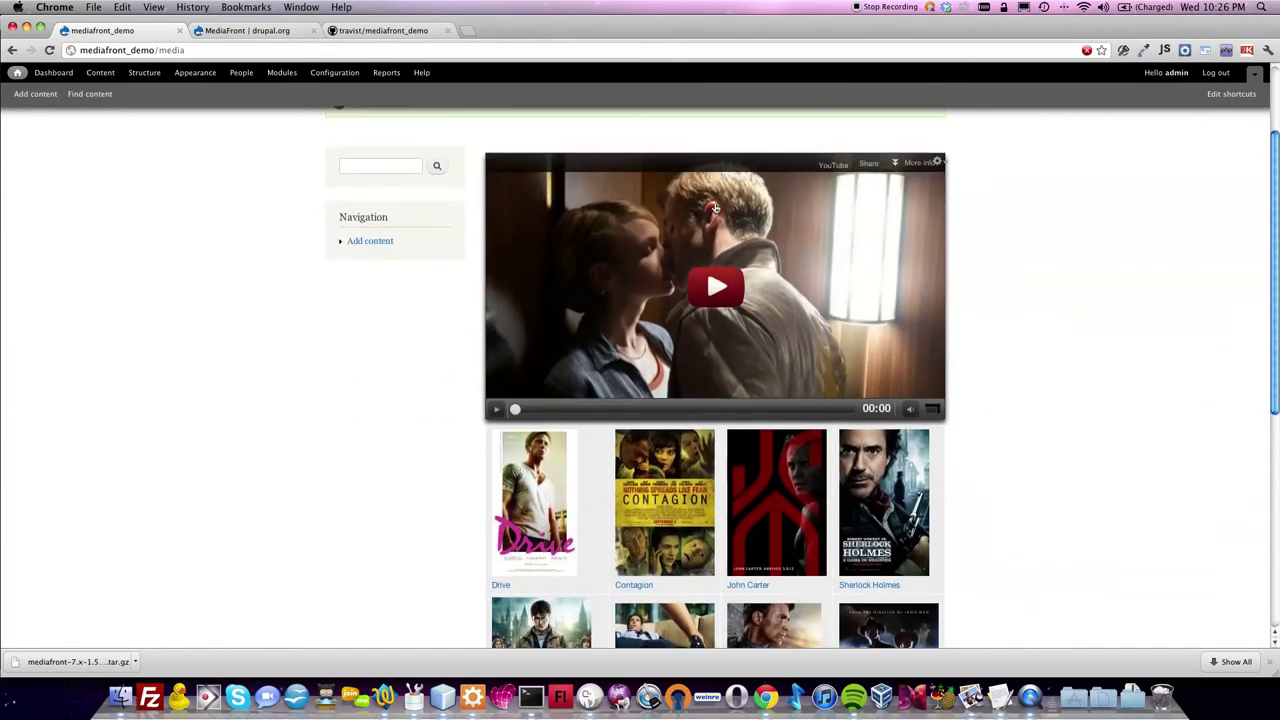
left_click(664, 502)
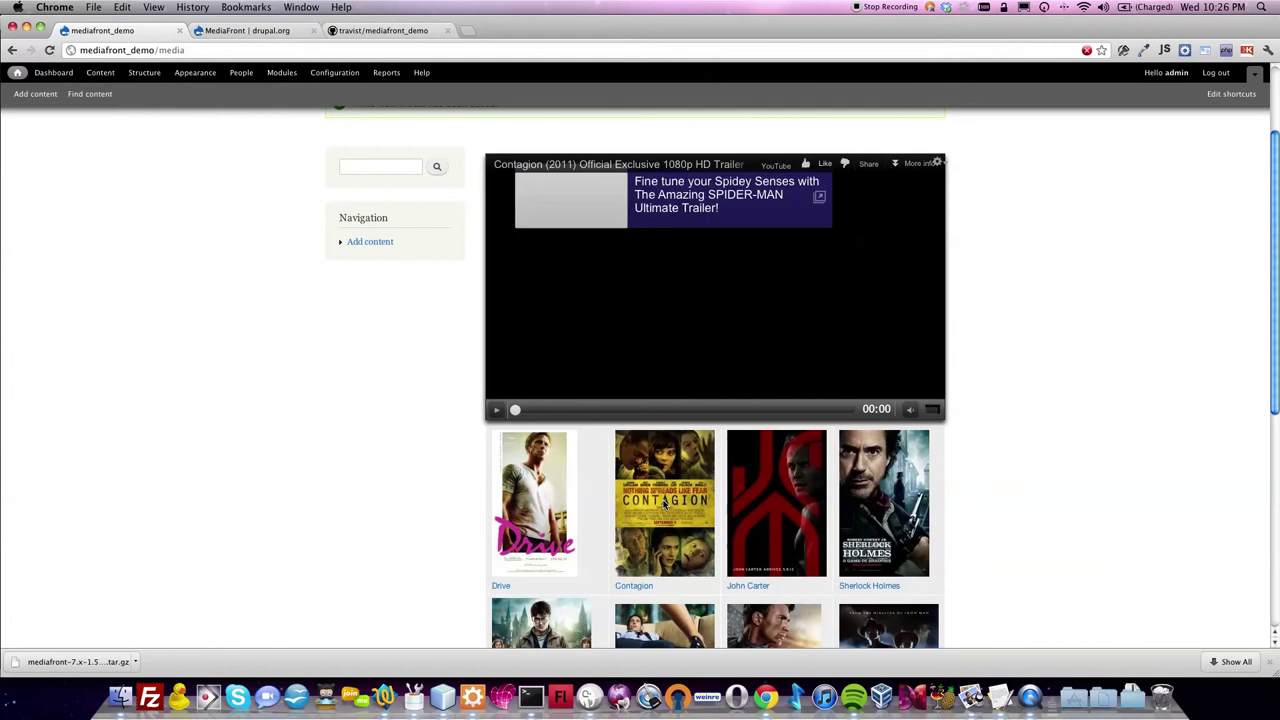
left_click(498, 411)
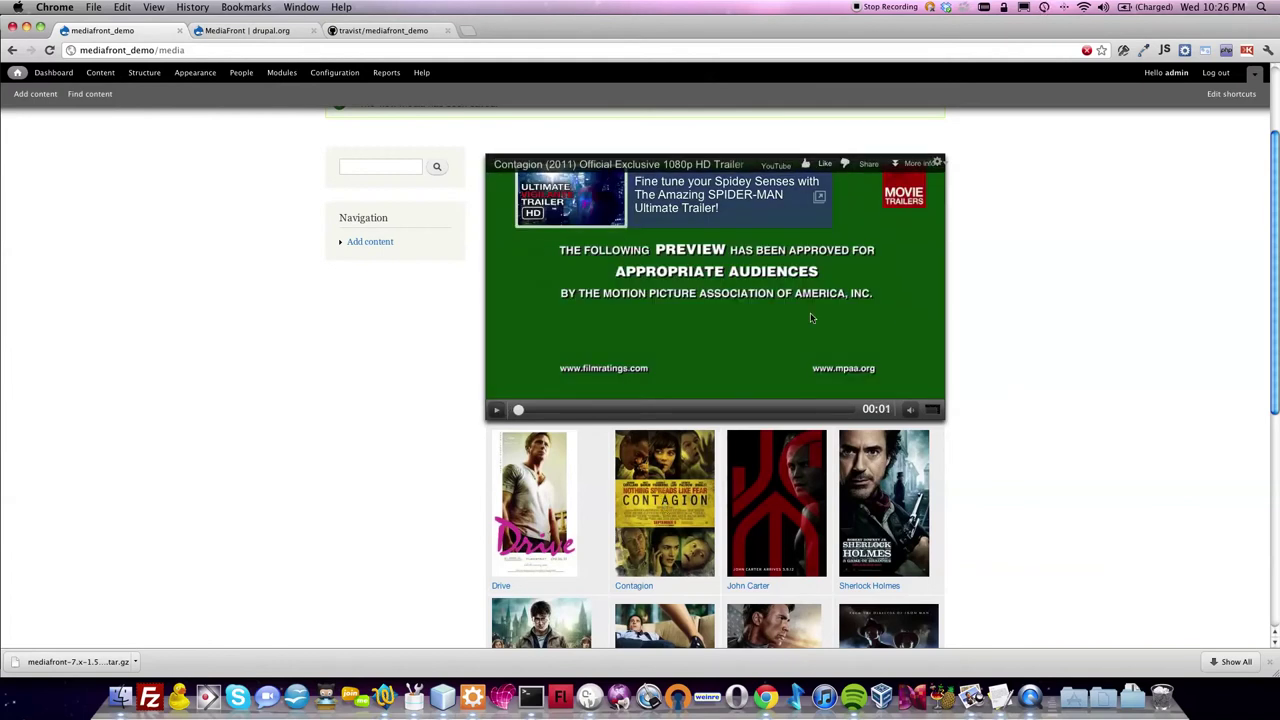
left_click(773, 507)
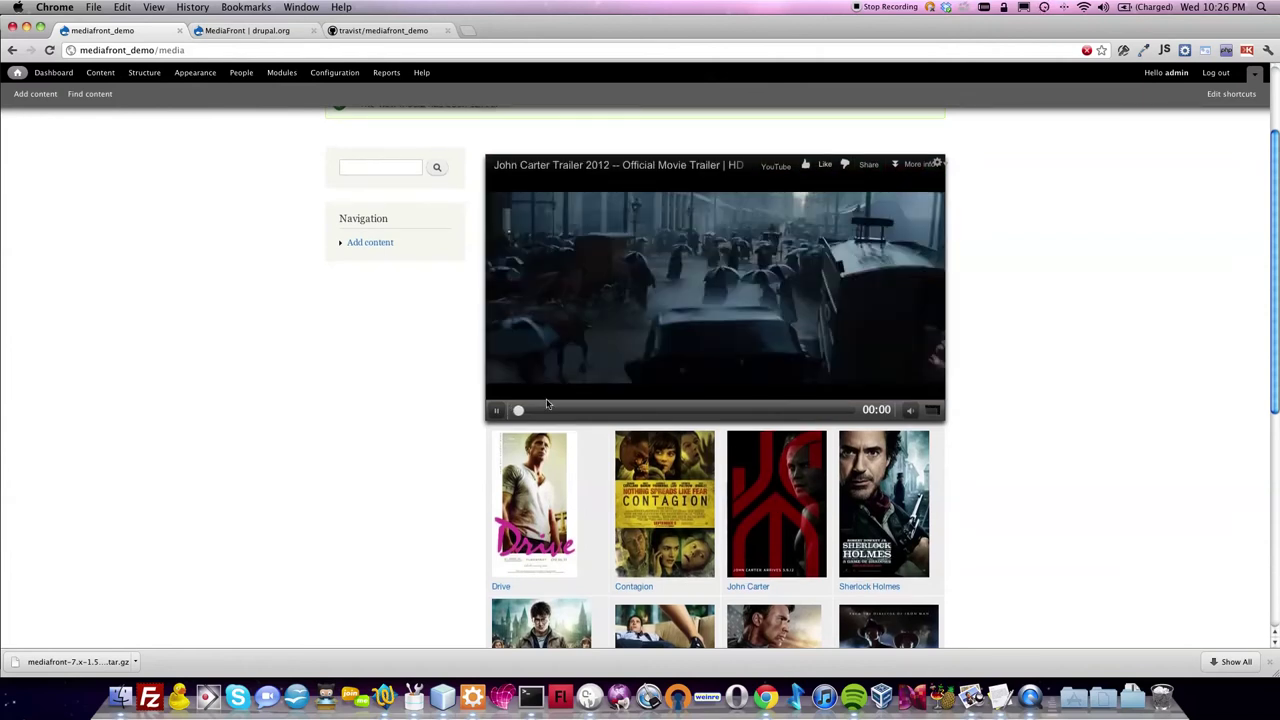
left_click(497, 410)
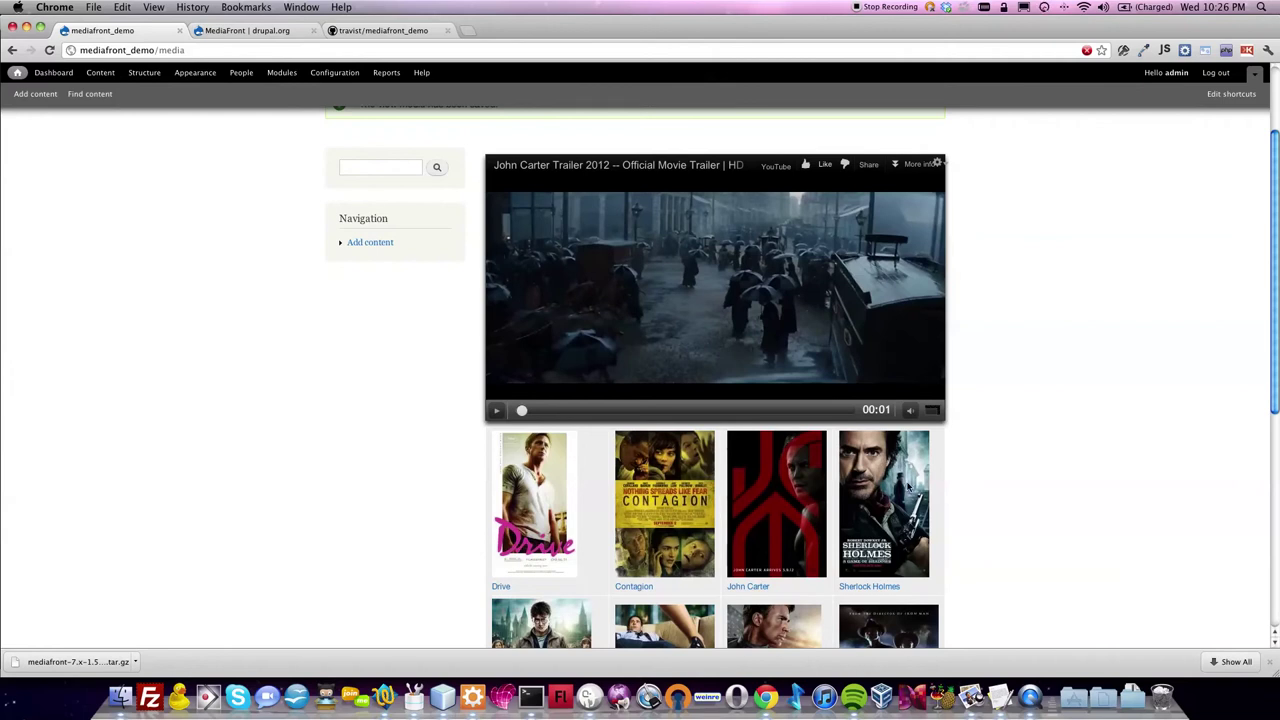
left_click(884, 500)
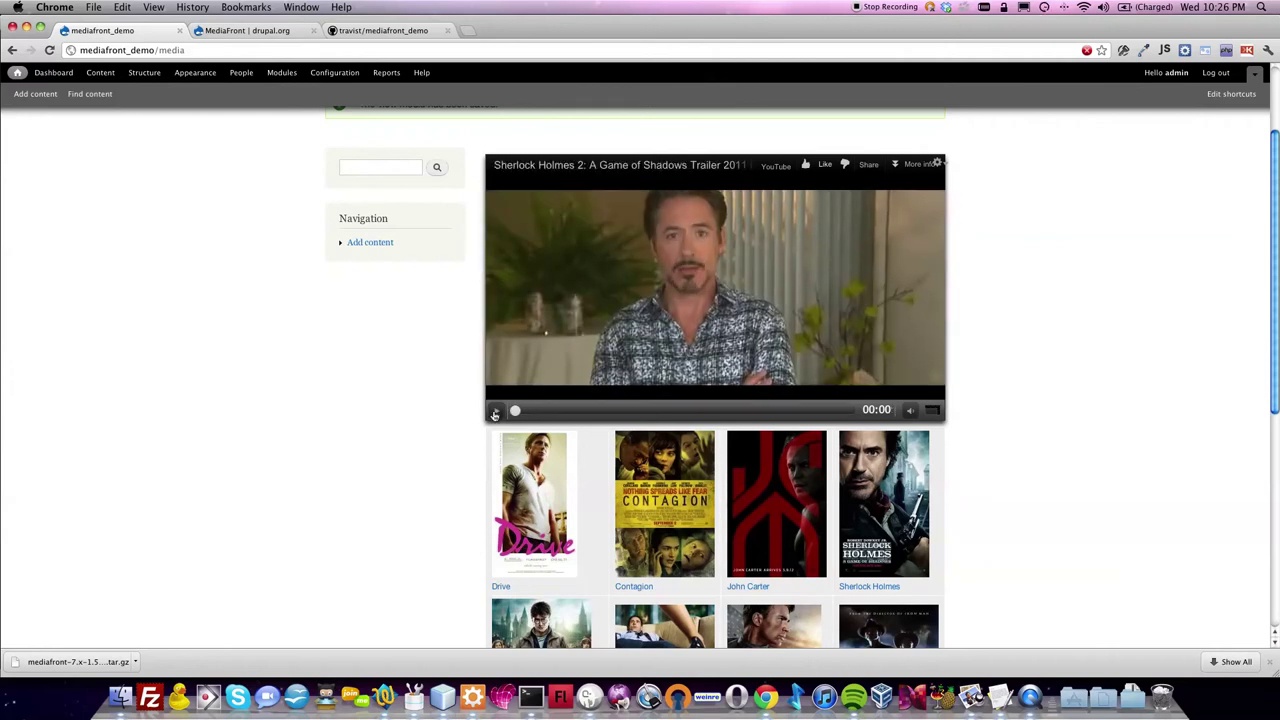
scroll(510, 450, "down", 4)
scroll(570, 475, "up", 5)
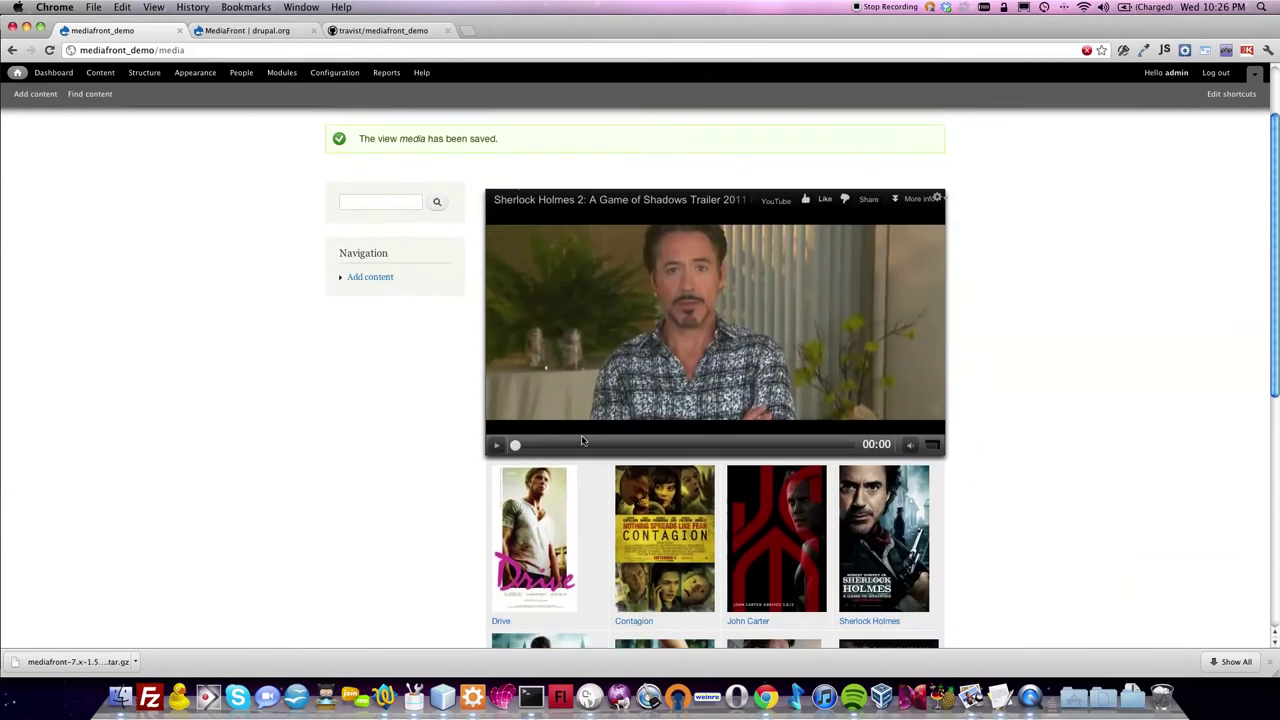
scroll(630, 478, "down", 5)
scroll(628, 492, "up", 6)
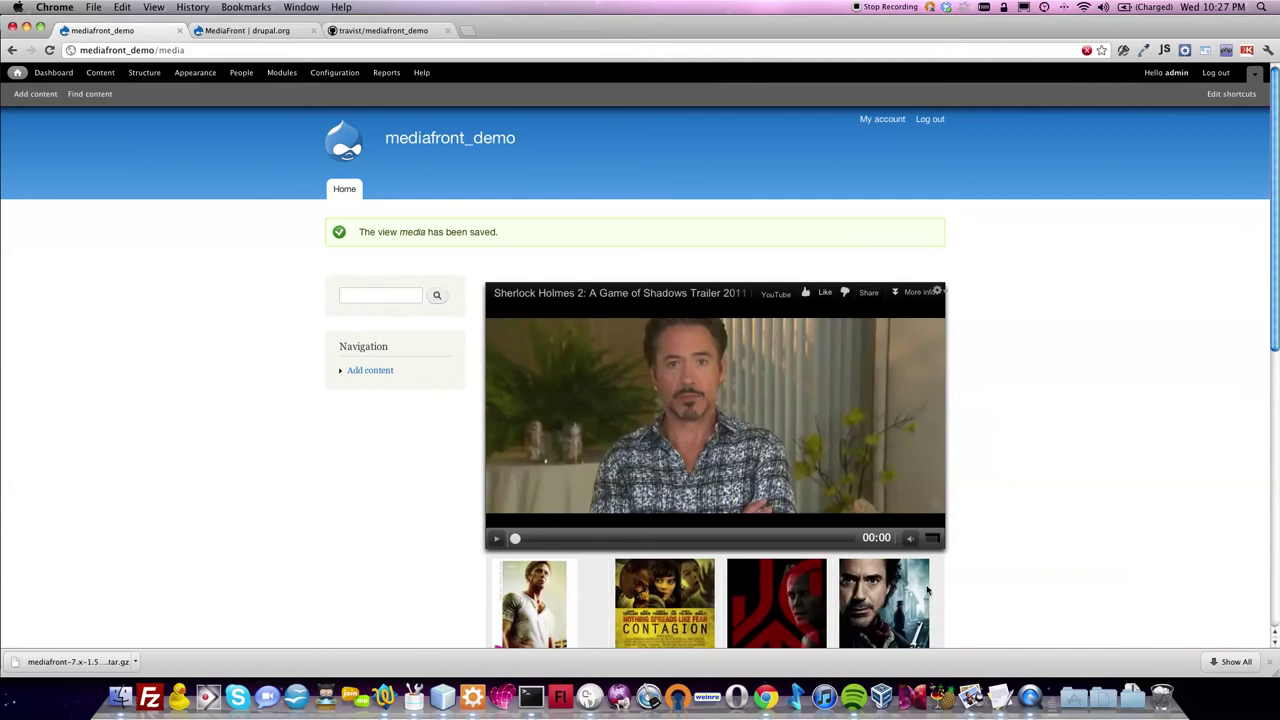
Step: Edit the media view's Image field to link the image to Content, apply to all displays, and save the view
left_click(938, 292)
left_click(941, 307)
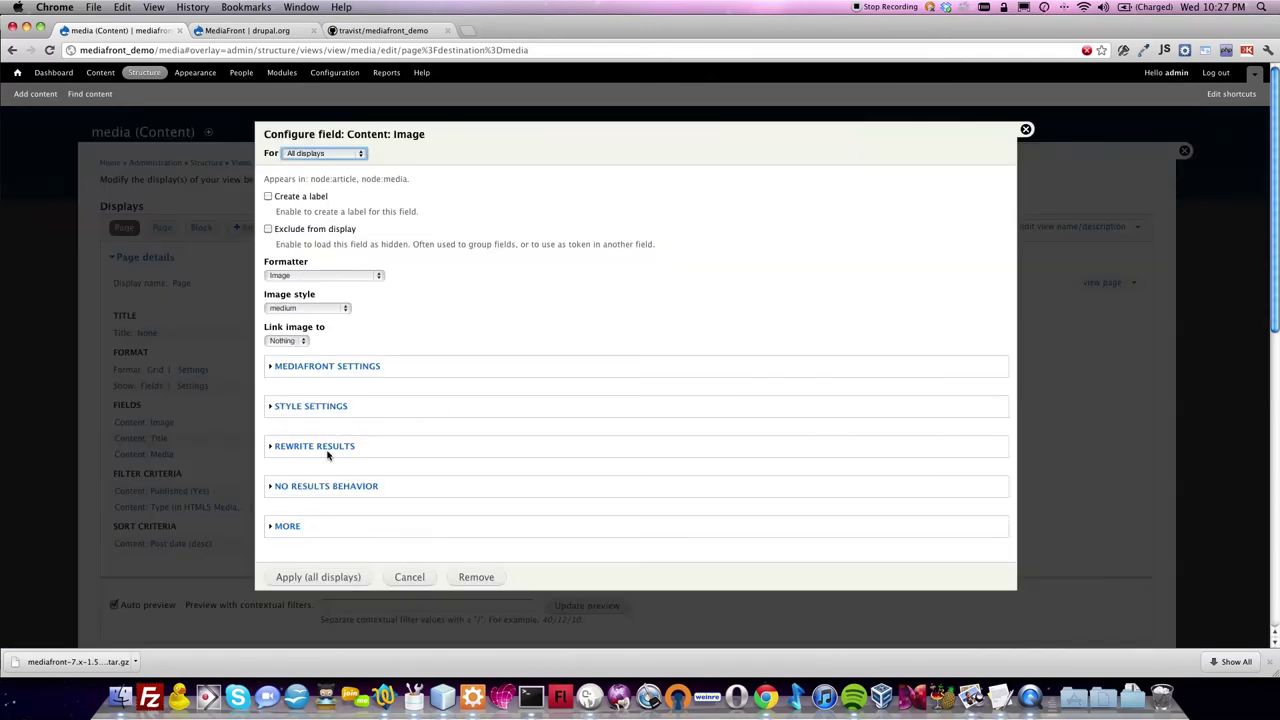
left_click(287, 341)
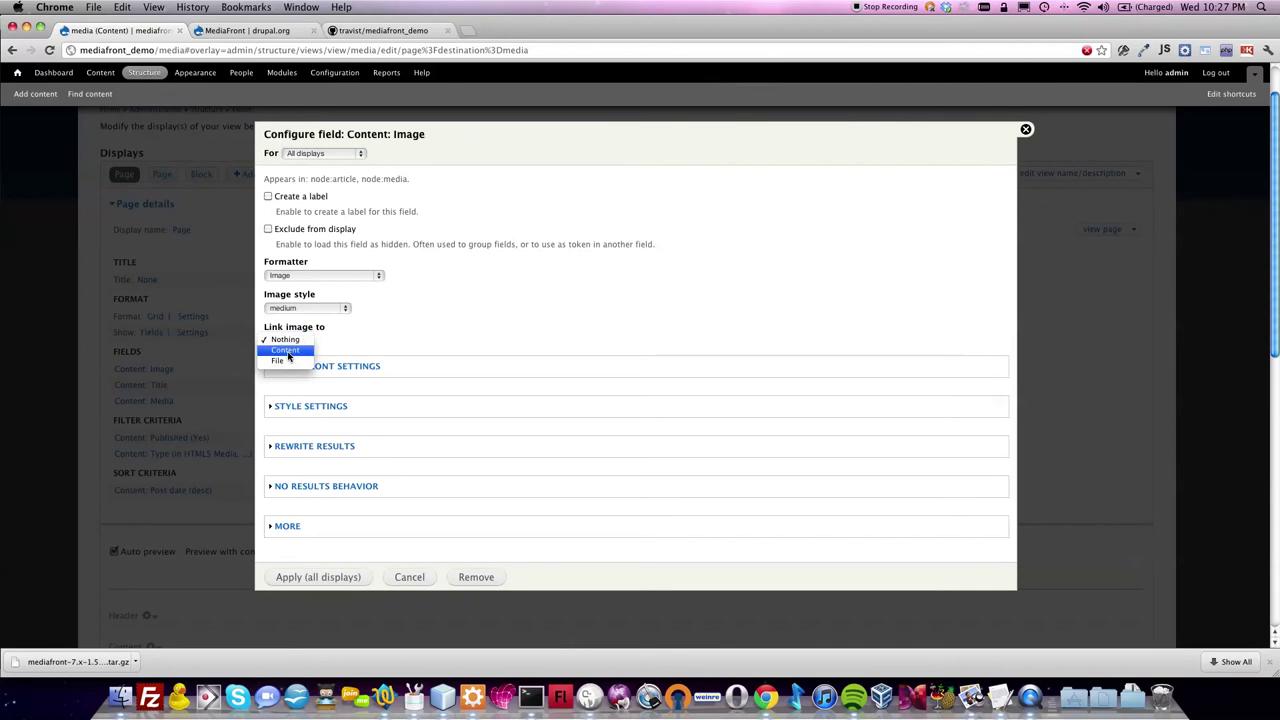
left_click(285, 350)
left_click(318, 578)
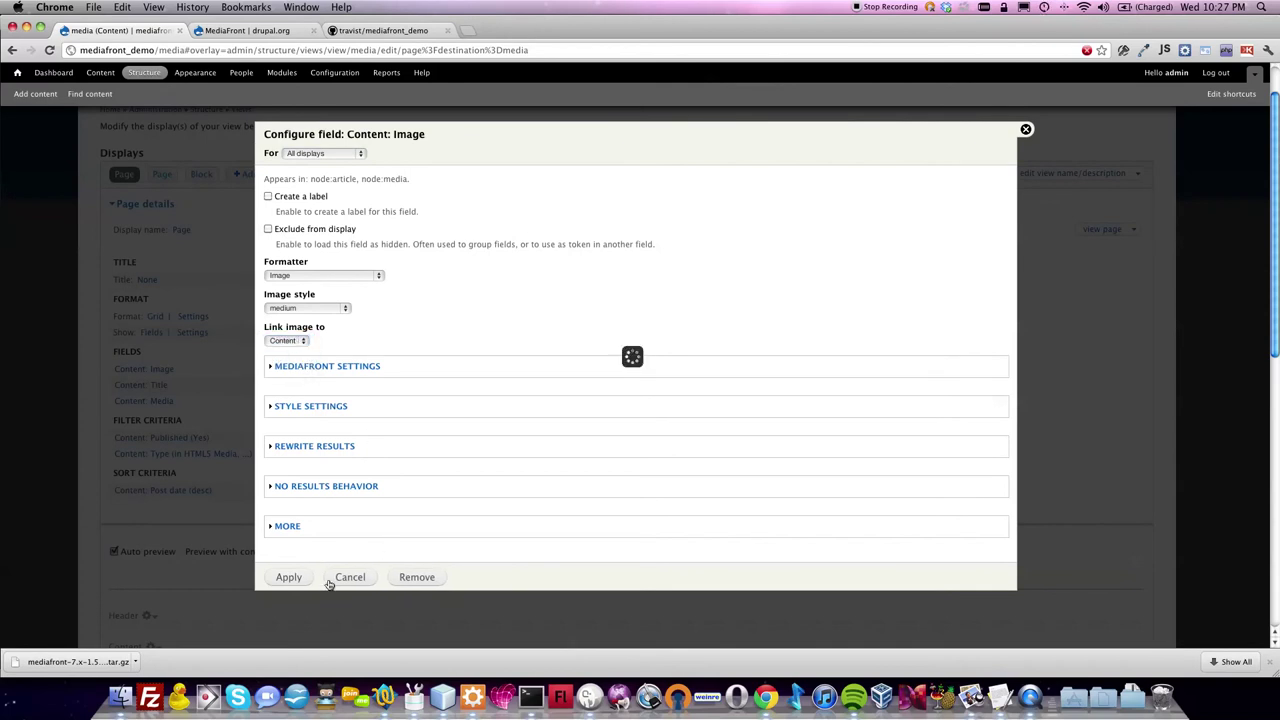
left_click(1066, 173)
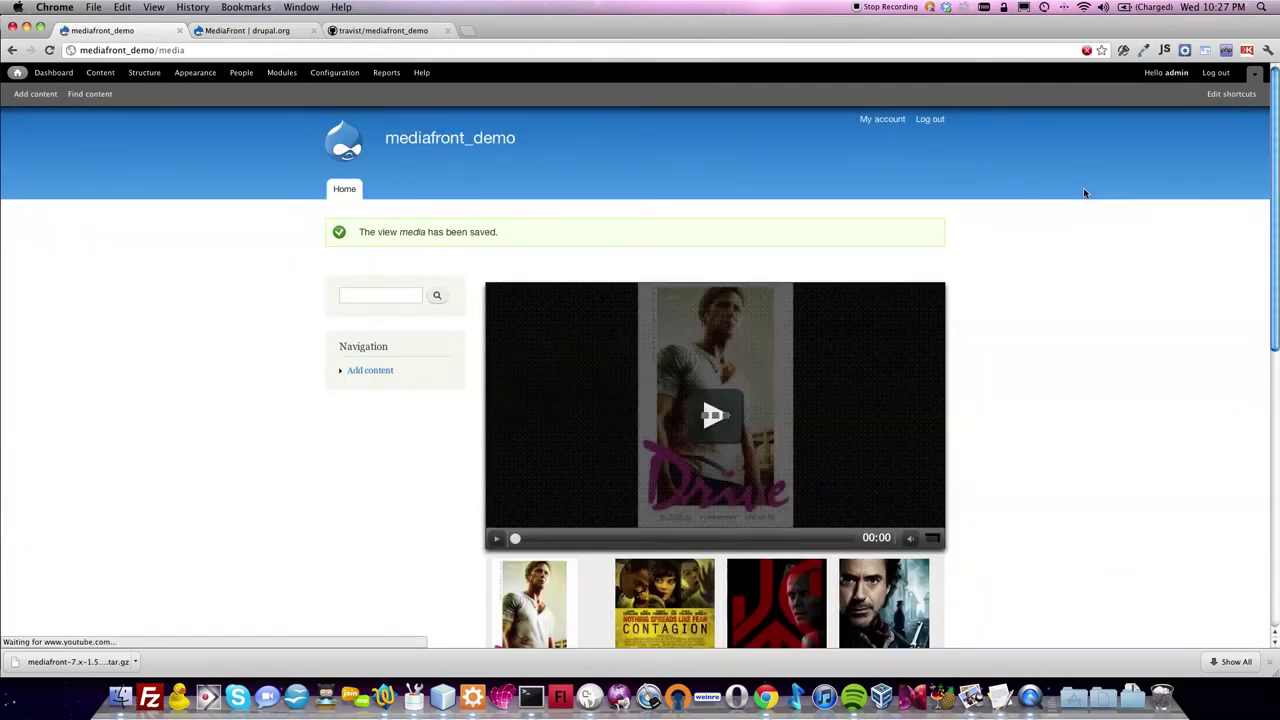
Step: Load the Contagion trailer from its linked poster and check the player and poster grid on the saved media page
scroll(1084, 194, "down", 3)
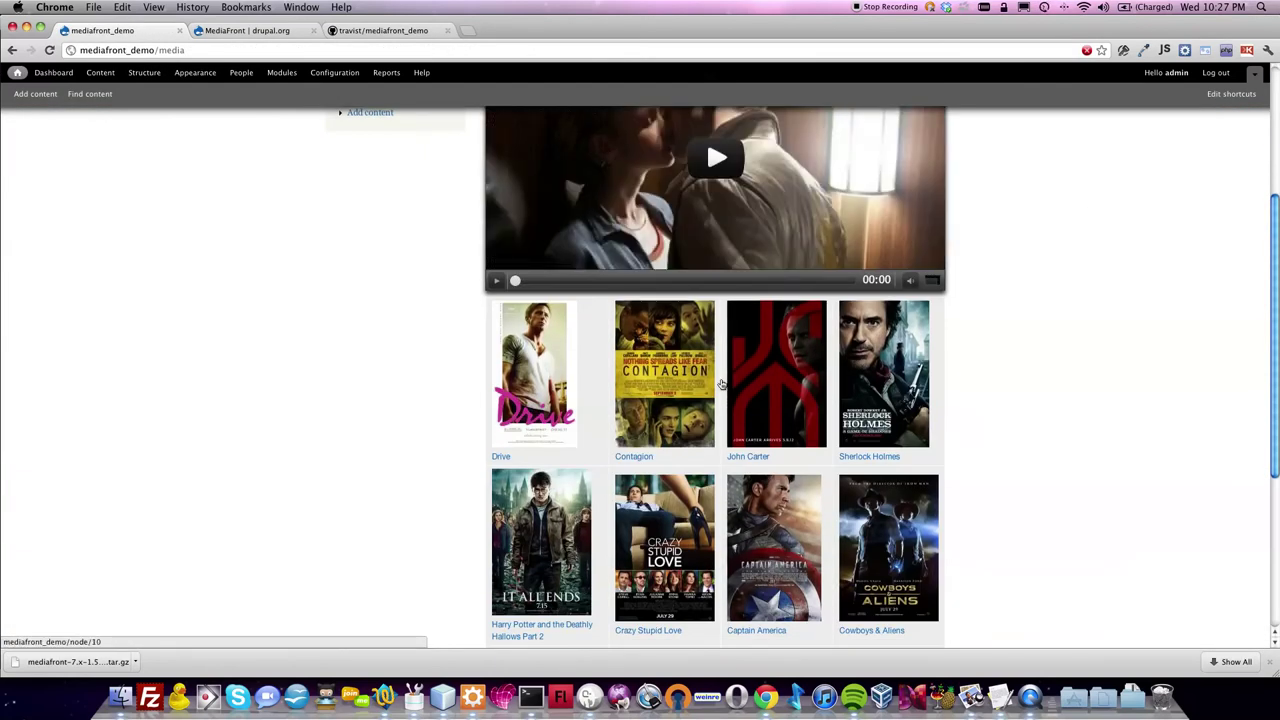
left_click(664, 383)
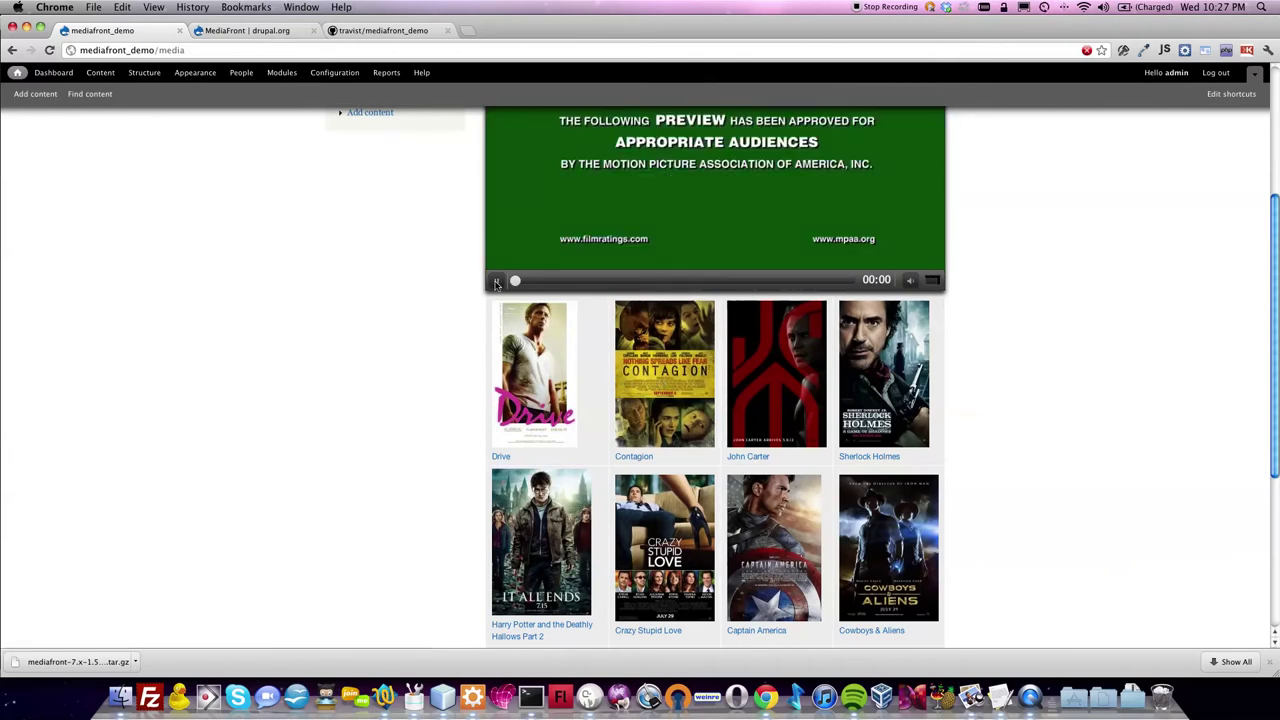
scroll(417, 317, "up", 5)
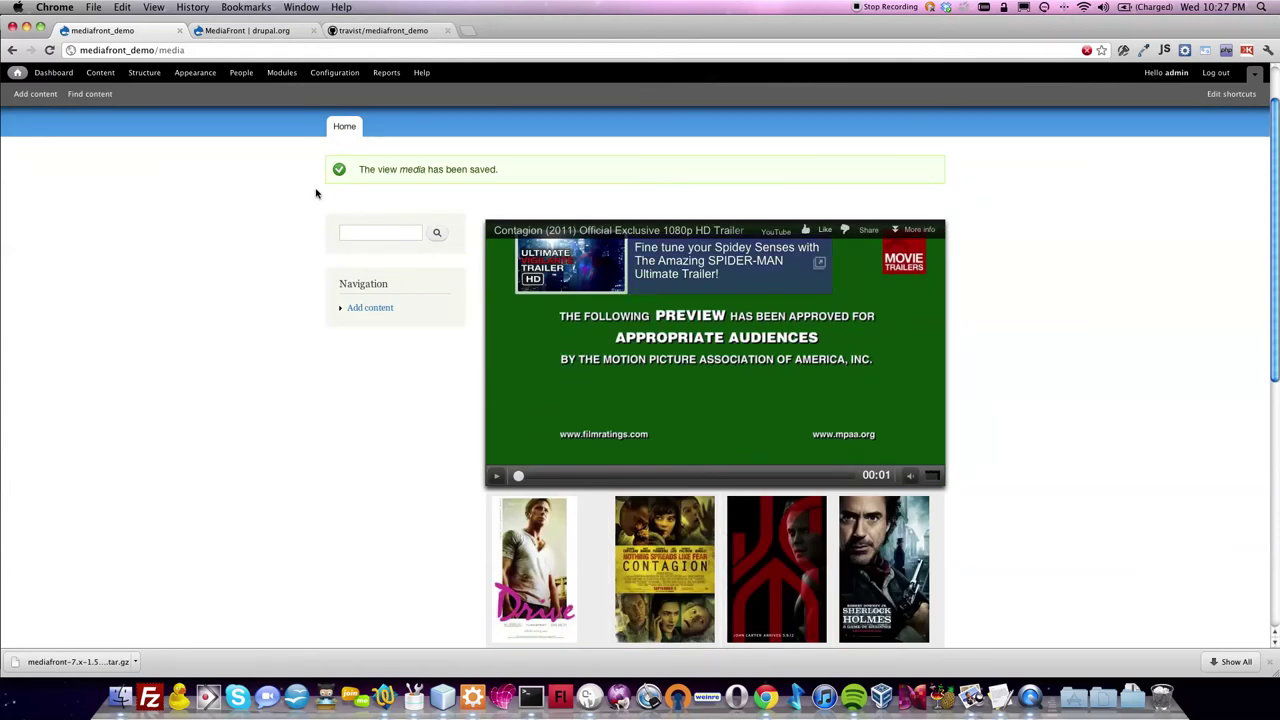
scroll(315, 195, "down", 10)
scroll(315, 195, "up", 5)
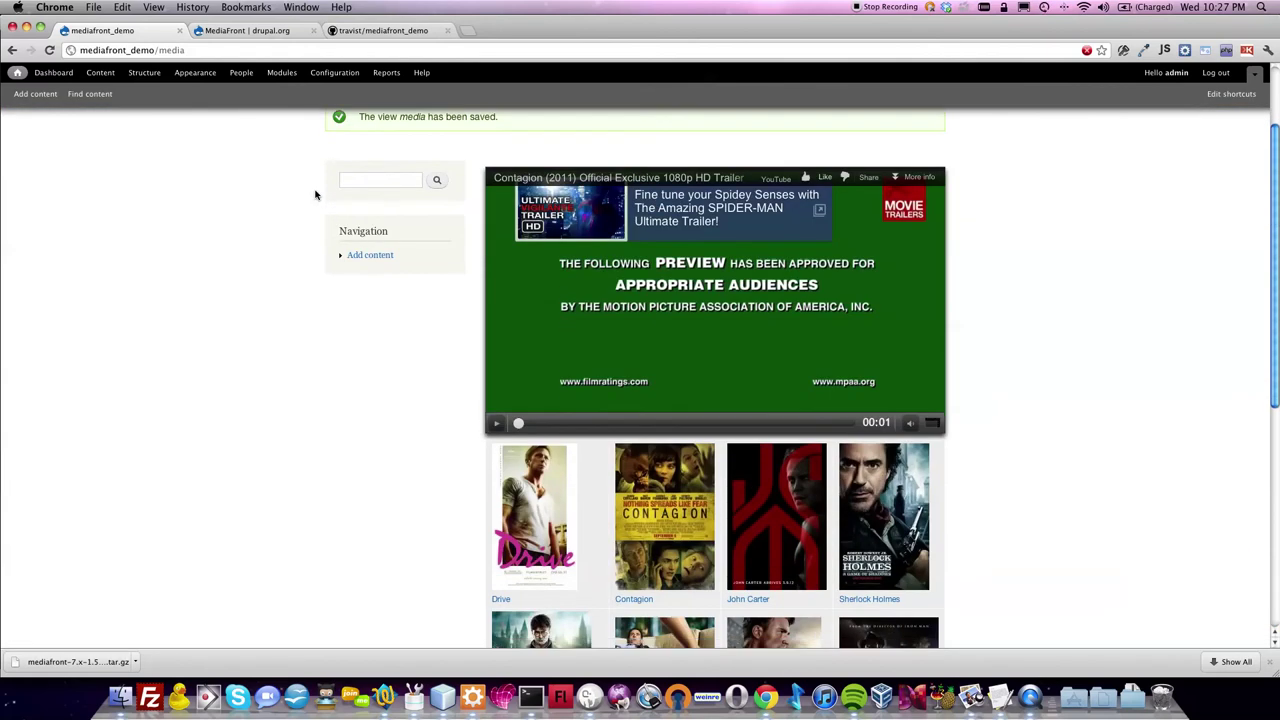
scroll(315, 195, "down", 3)
Step: Go to the site's /player page and check the player with its playlist
double_click(180, 50)
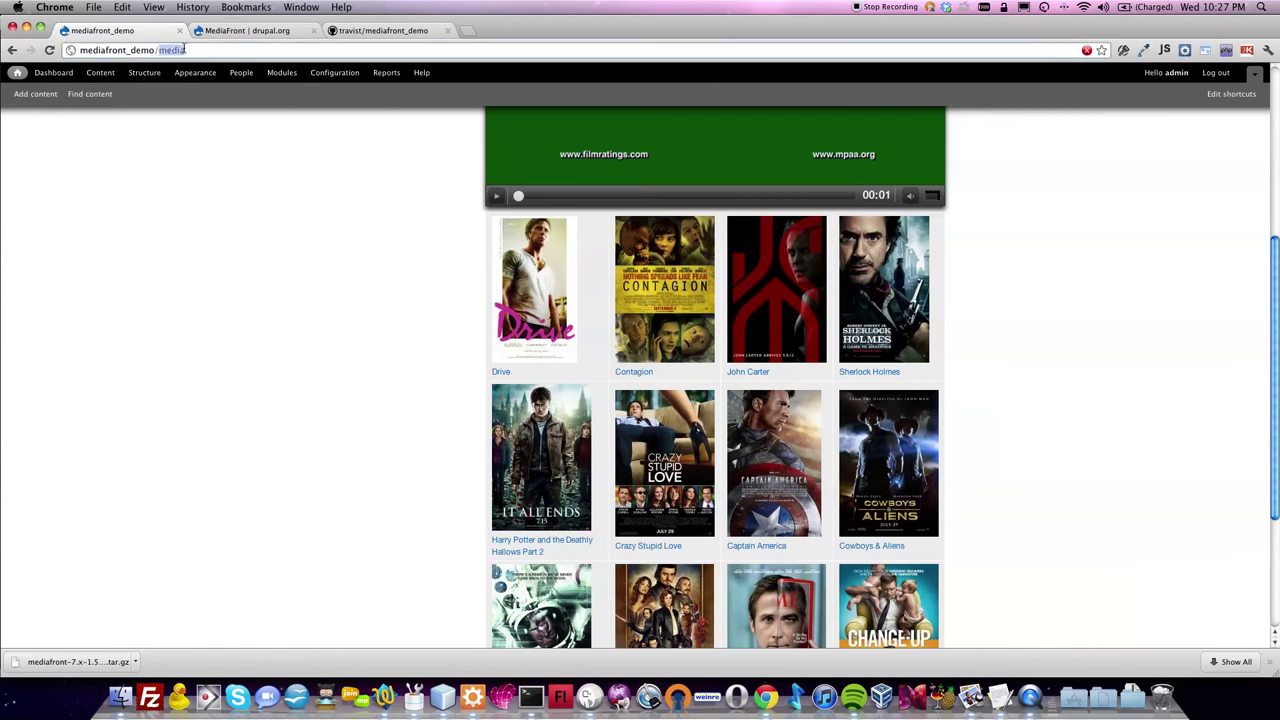
type("player")
key("Return")
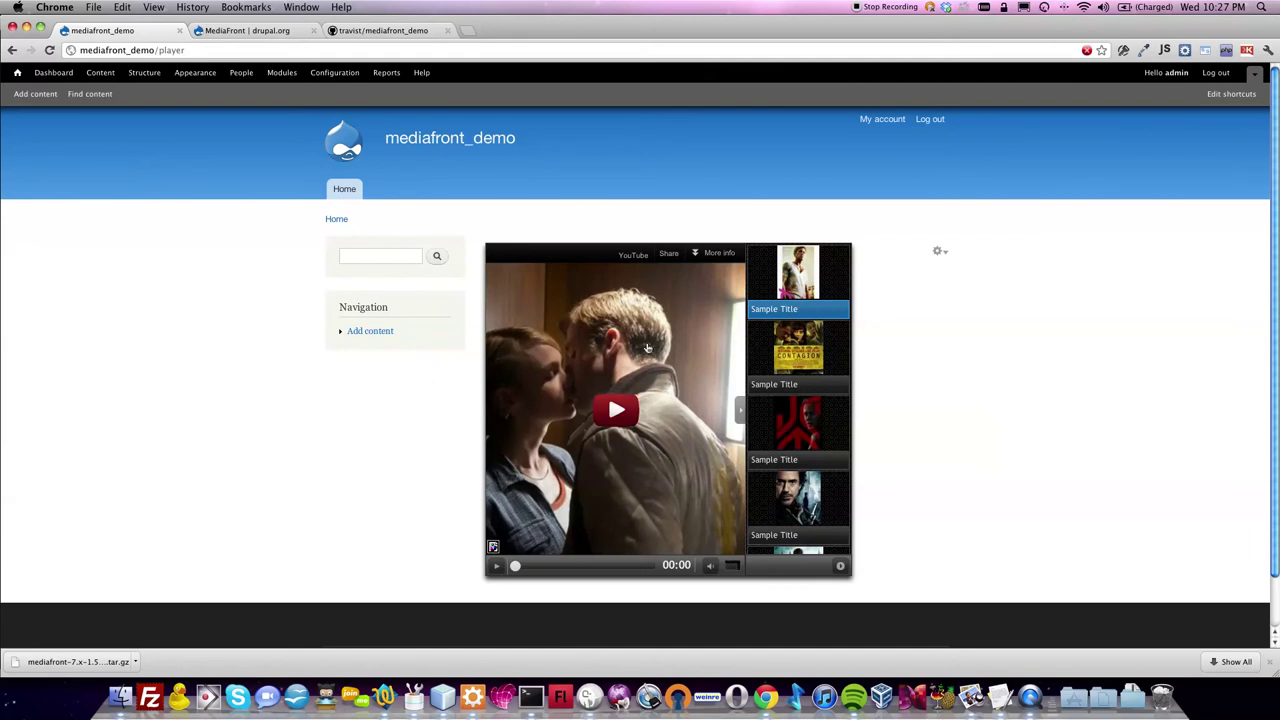
scroll(806, 341, "down", 4)
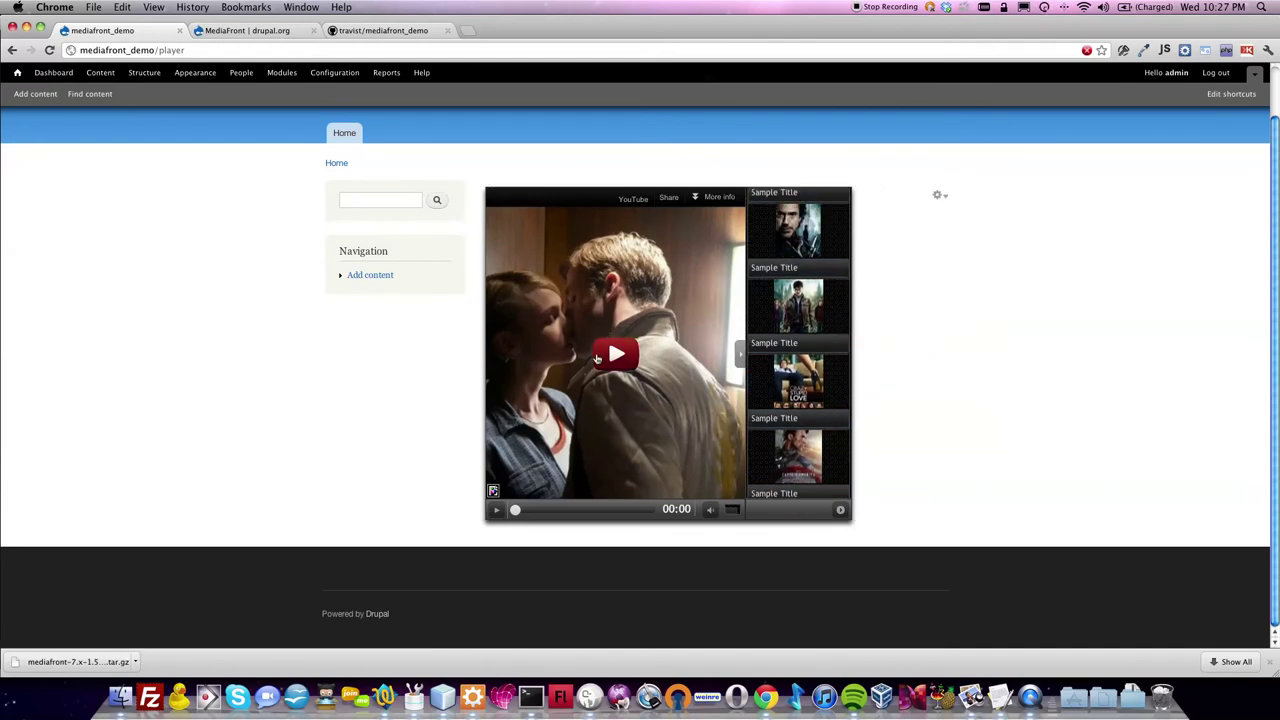
Step: Edit the MediaFront preset named player, setting its Player Width to 100% and Player Height to 500px in the presentation settings
left_click(144, 72)
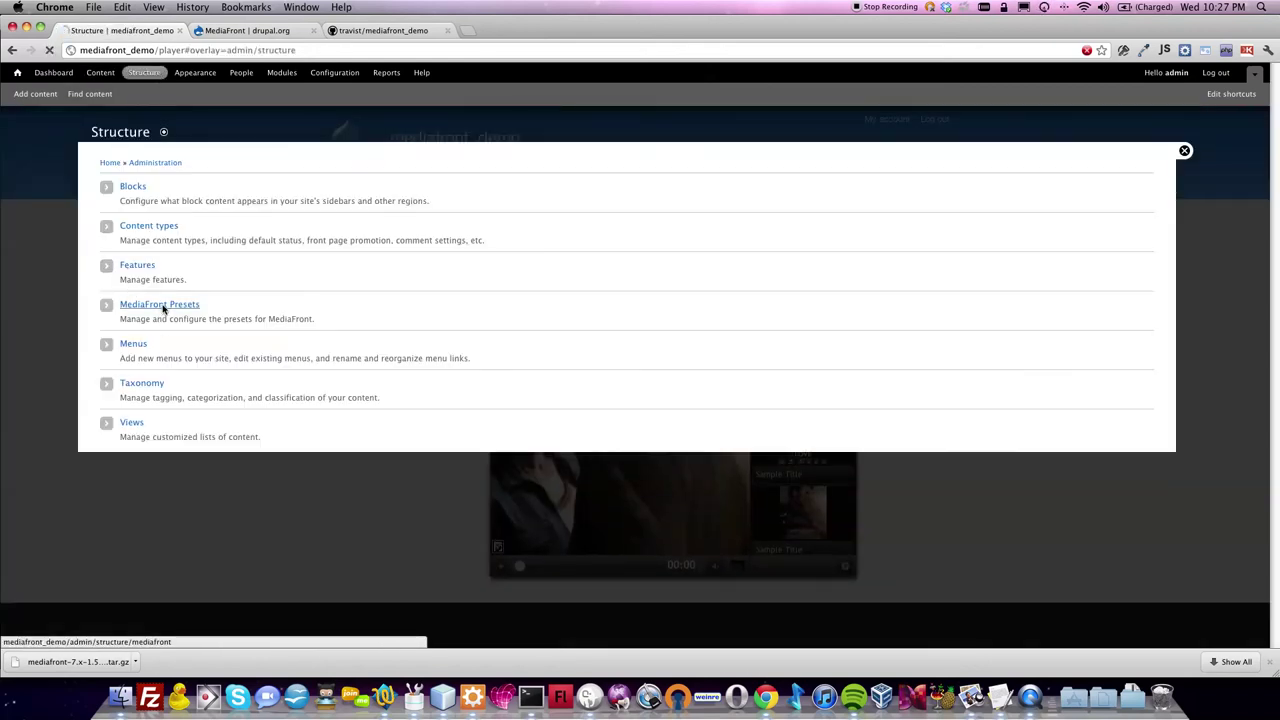
left_click(163, 304)
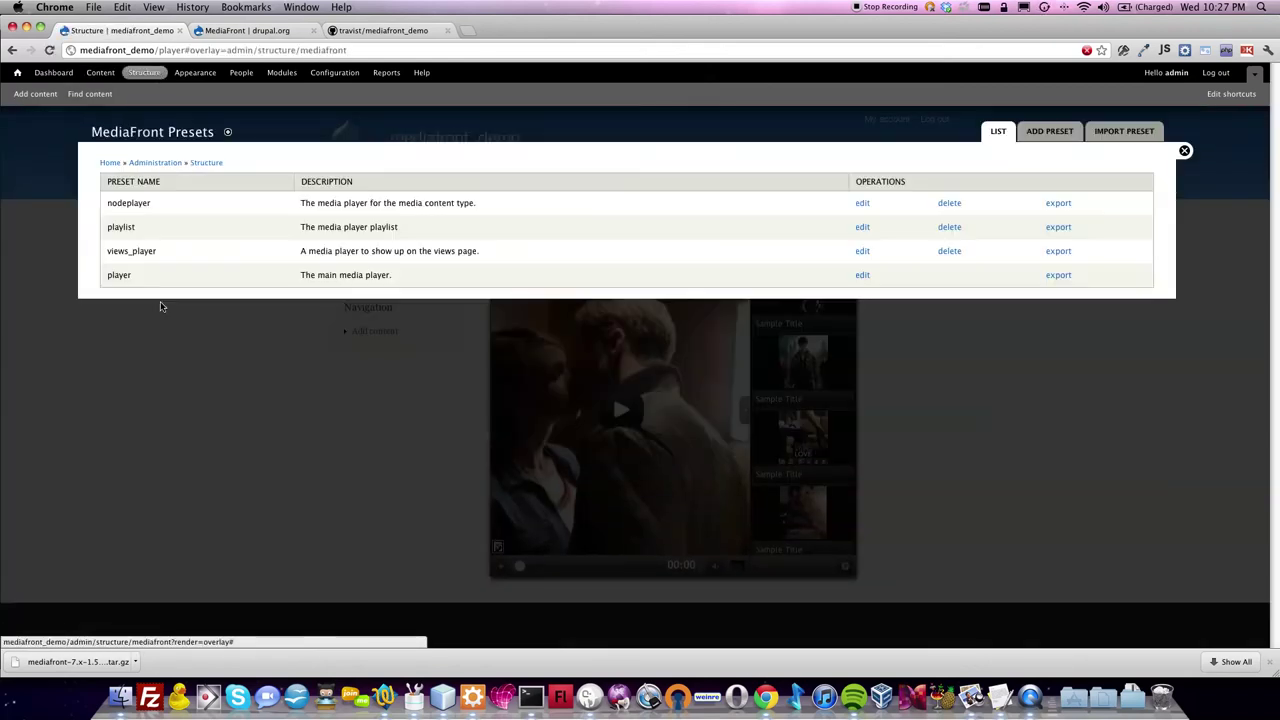
left_click(858, 275)
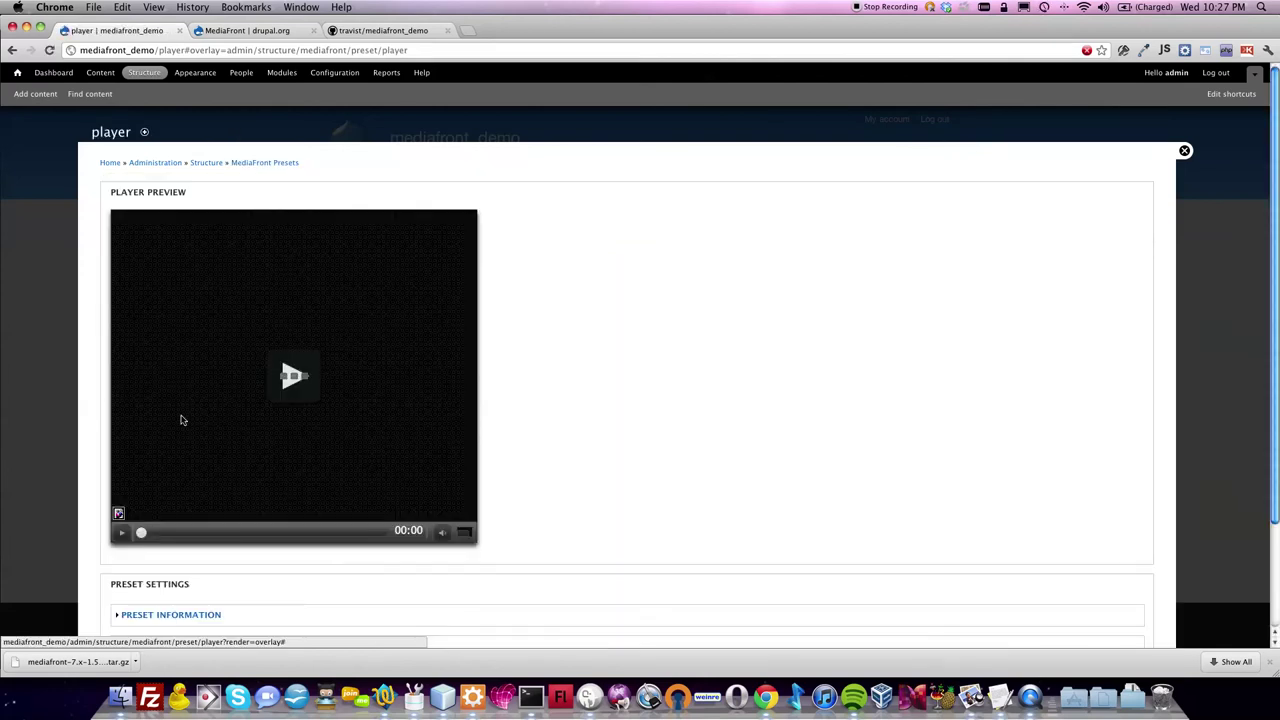
scroll(181, 420, "down", 3)
left_click(163, 517)
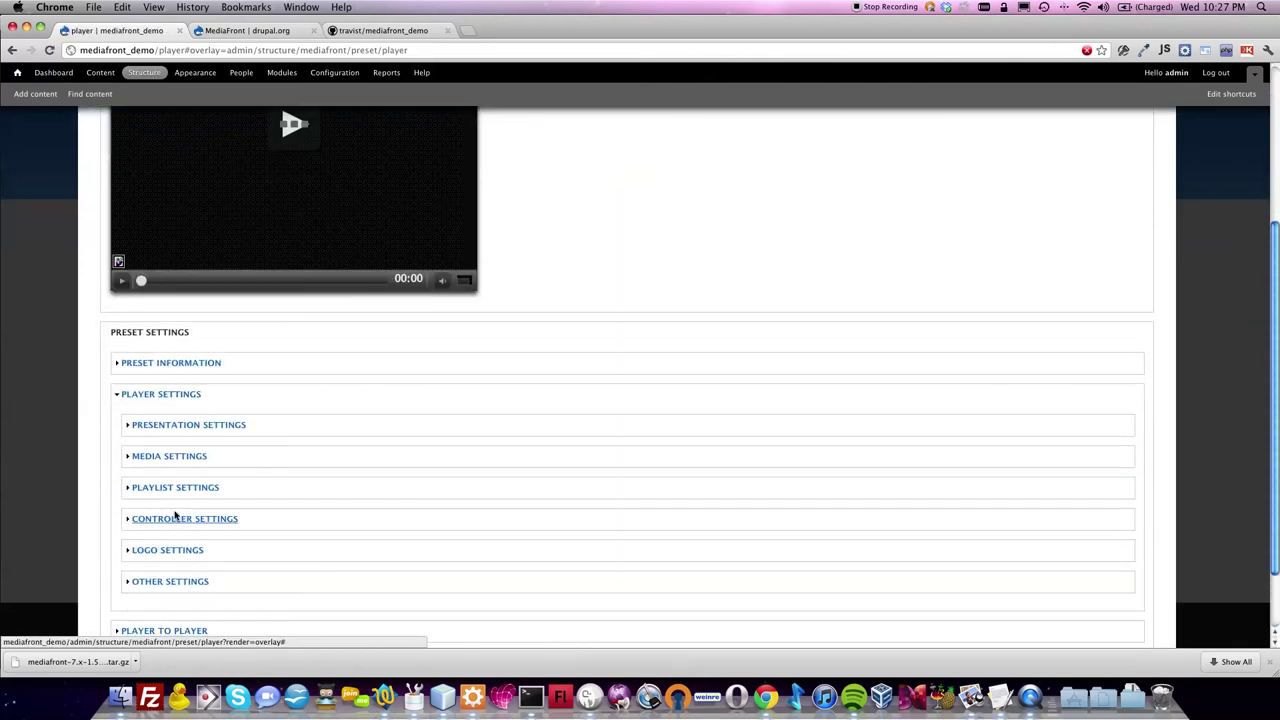
left_click(174, 424)
double_click(153, 378)
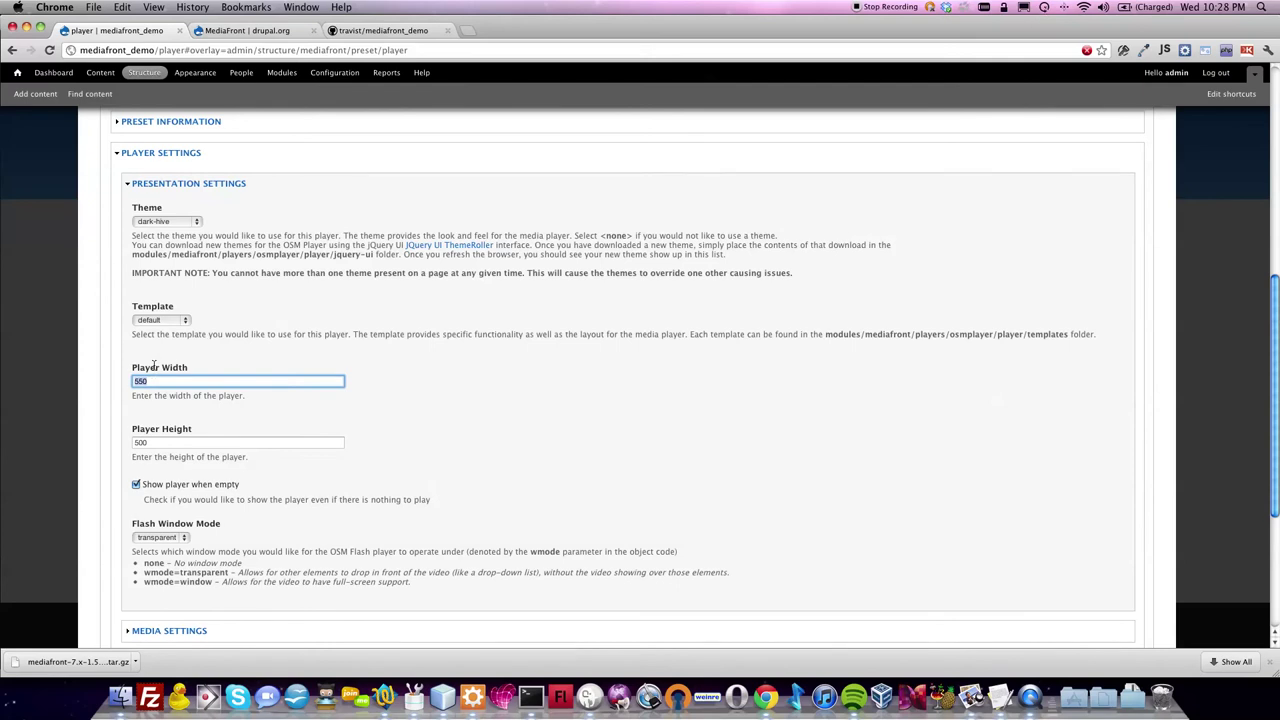
type("100%")
key("Tab")
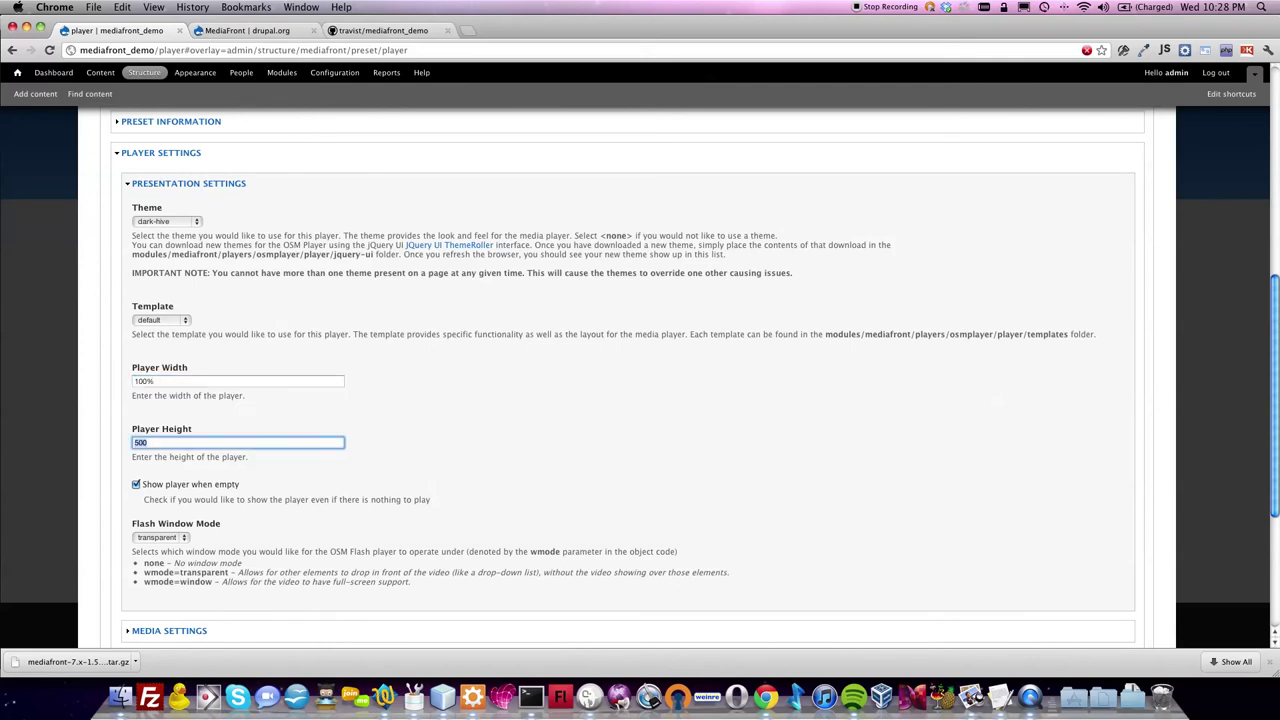
scroll(156, 409, "down", 5)
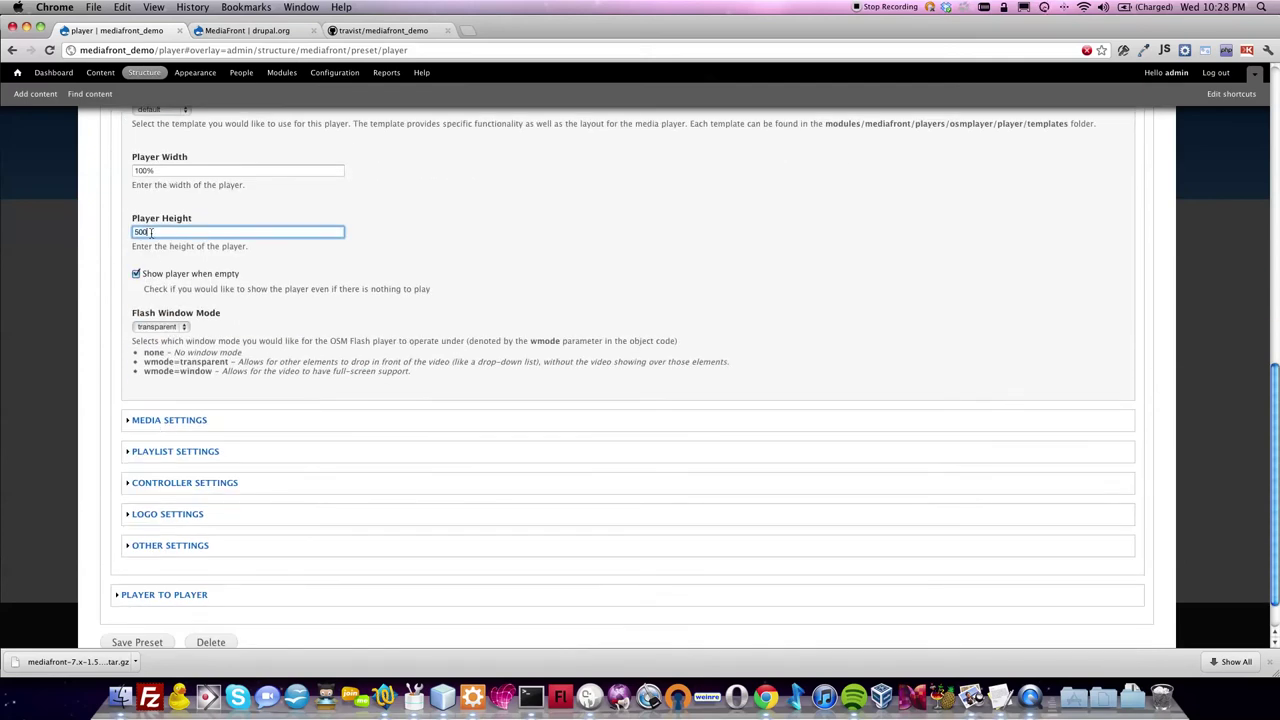
key("Tab")
Step: Clear the Logo URL and Link URL in the player preset's logo settings and save the preset
scroll(188, 418, "down", 1)
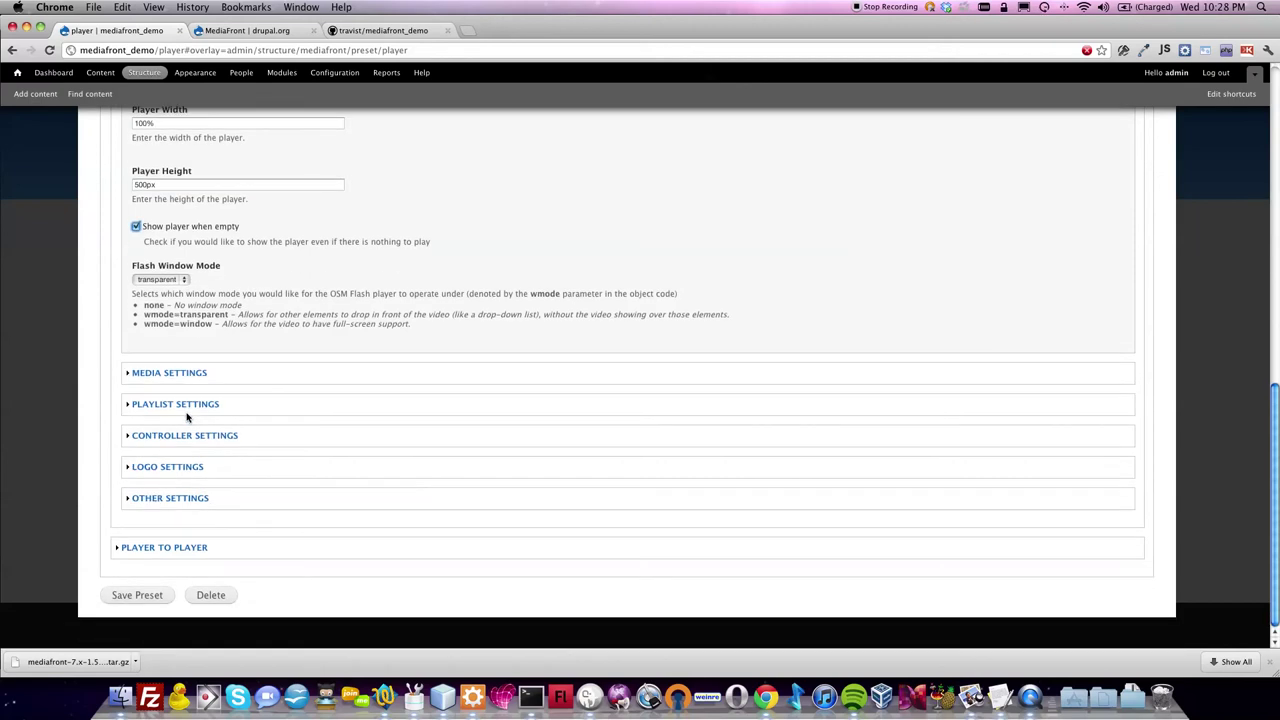
left_click(157, 467)
left_click(193, 500)
key("super+a")
key("BackSpace")
left_click(268, 568)
key("super+a")
key("BackSpace")
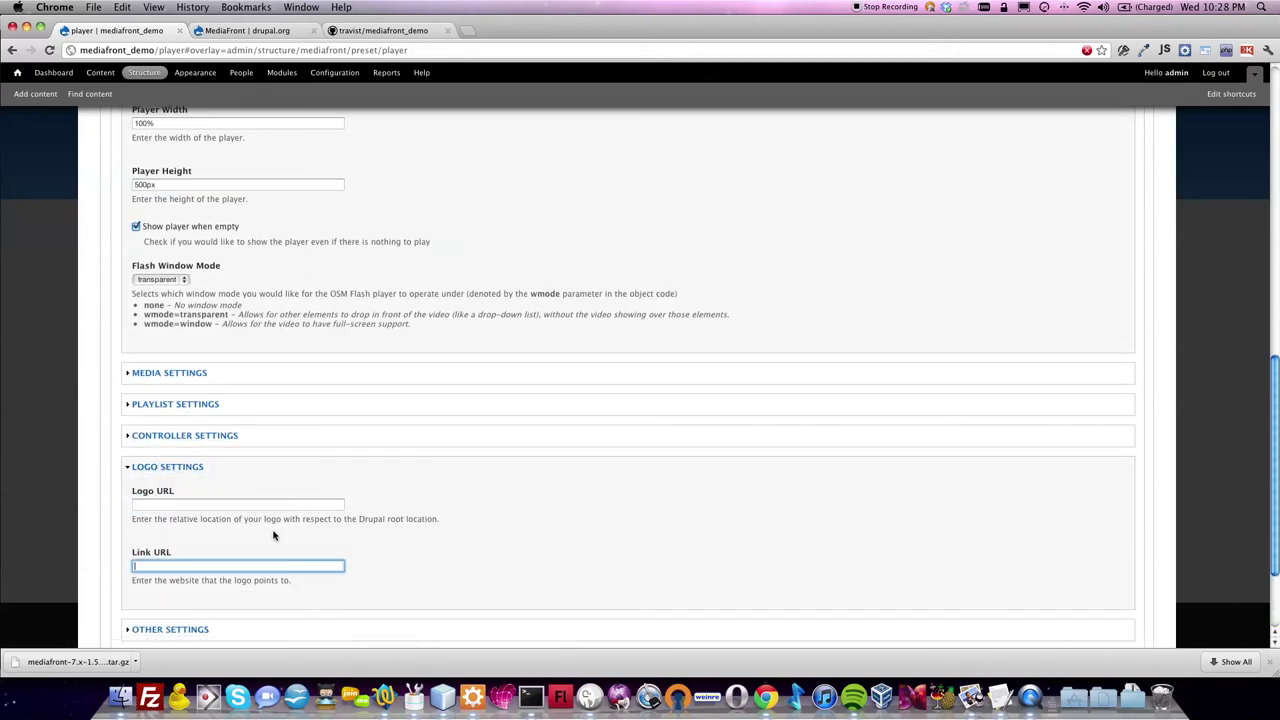
scroll(211, 615, "down", 2)
left_click(128, 633)
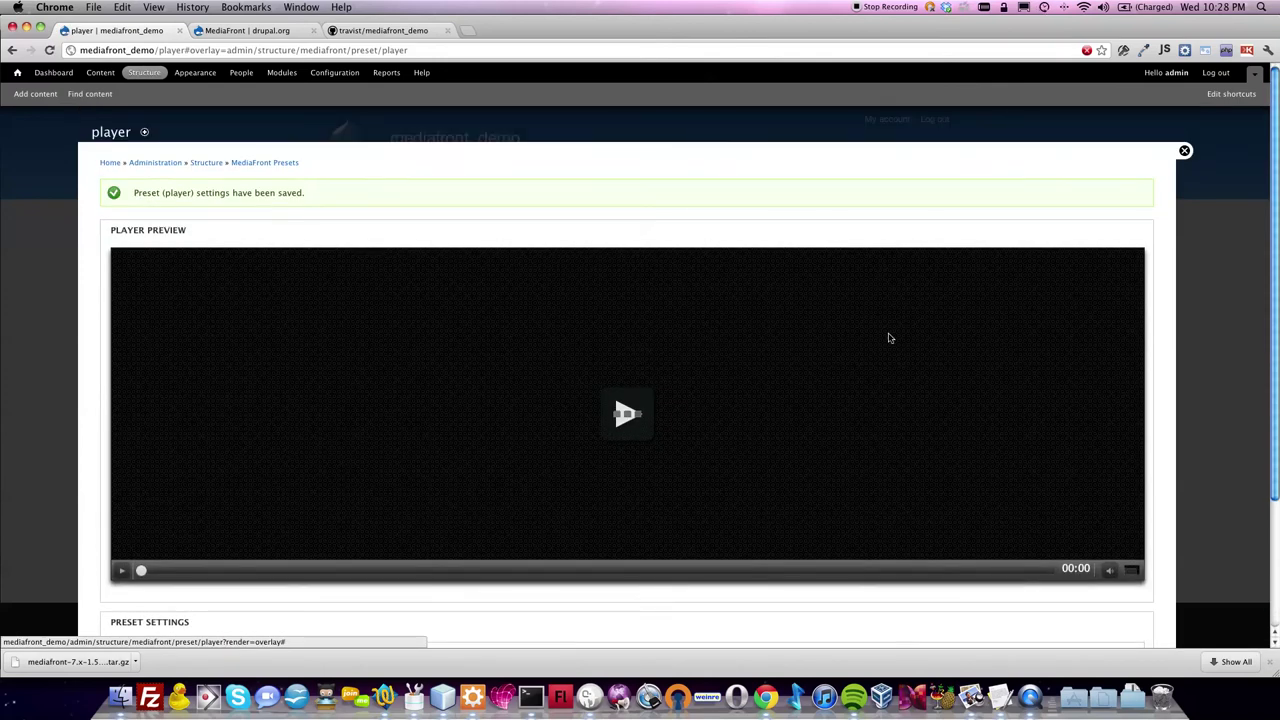
Step: Return to the /player page and check the resized player and its playlist
left_click(1183, 151)
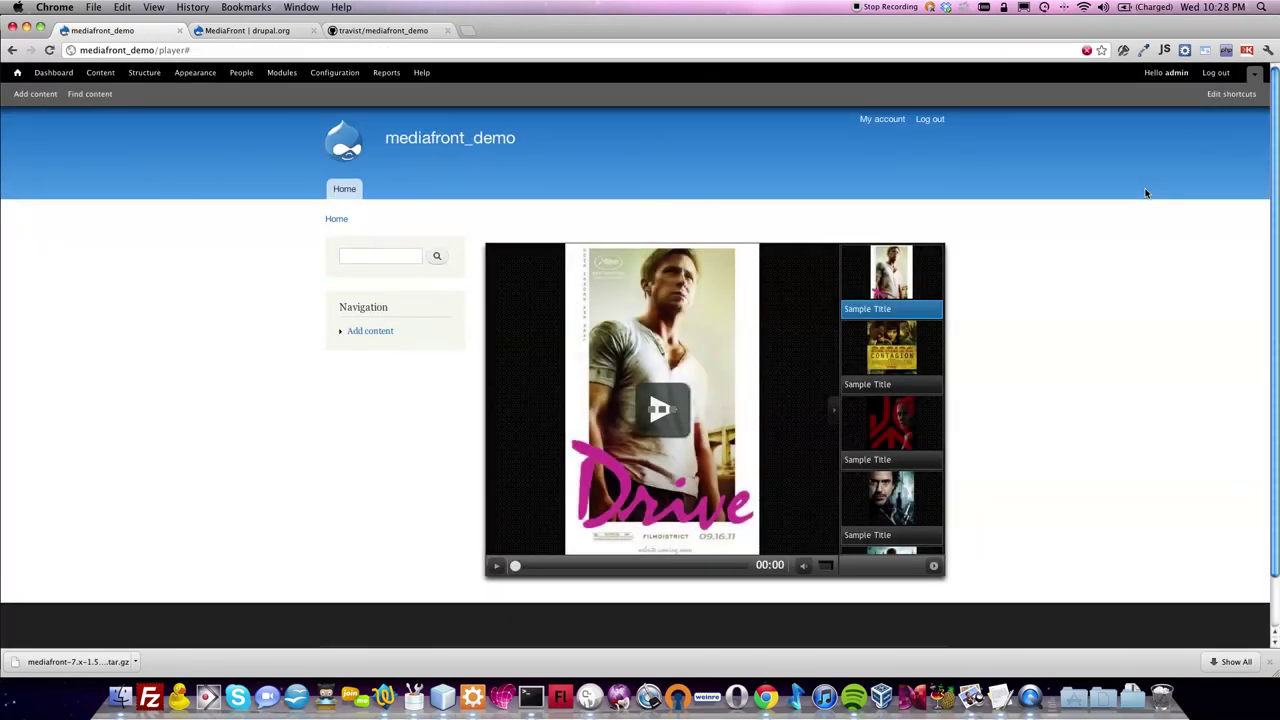
scroll(1146, 193, "down", 1)
scroll(880, 240, "down", 2)
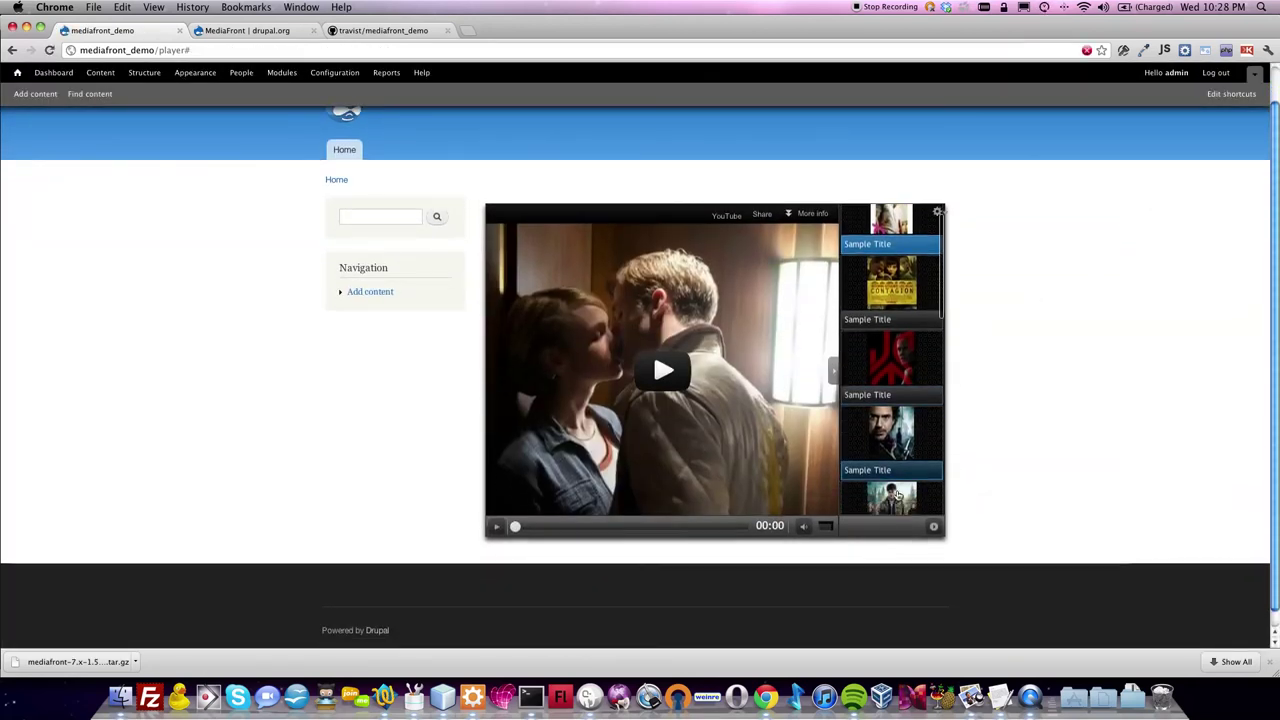
scroll(900, 267, "up", 2)
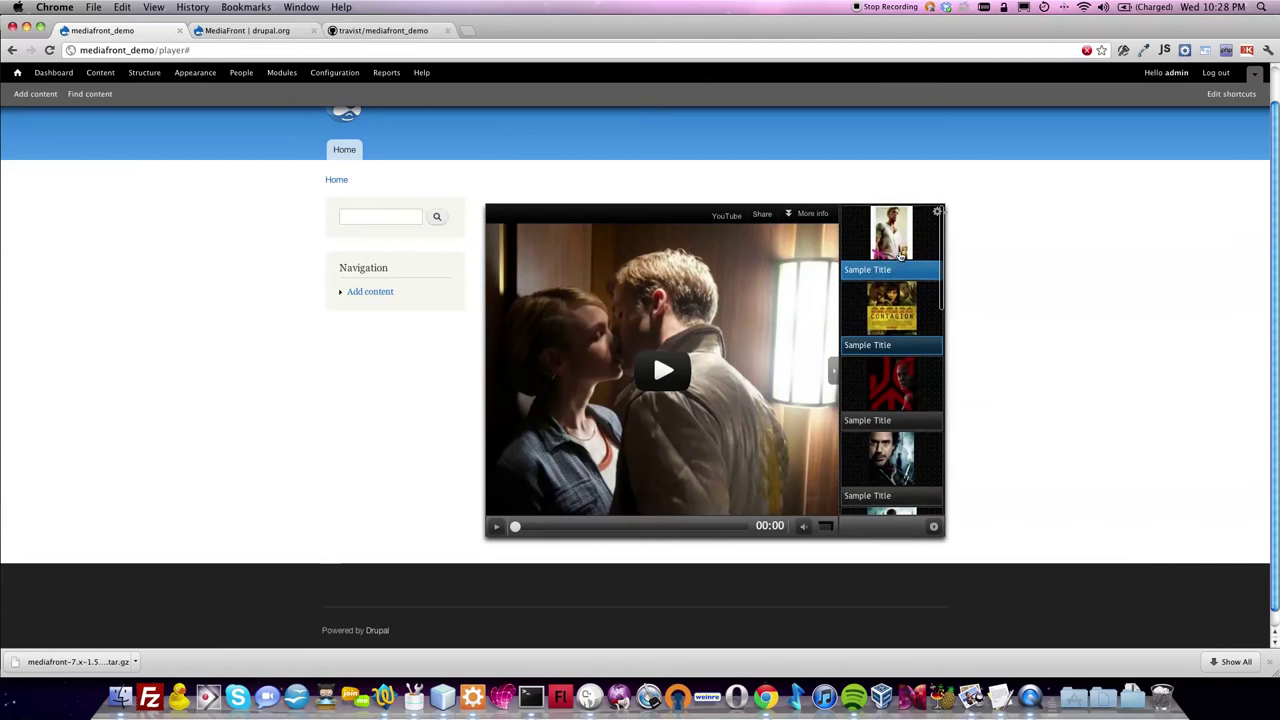
Step: Edit the media view's Block display, apply the playlist preset in its MediaFront Player format settings for this block only, and save the view
left_click(940, 214)
left_click(940, 228)
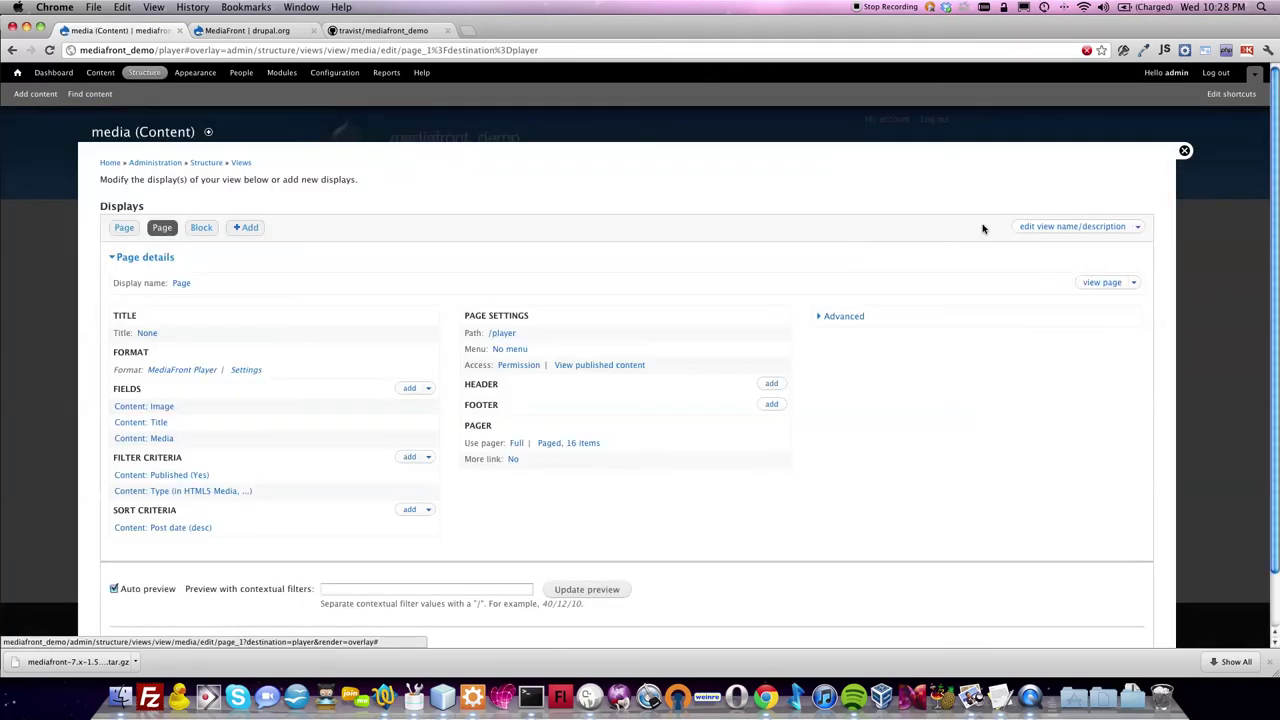
left_click(201, 230)
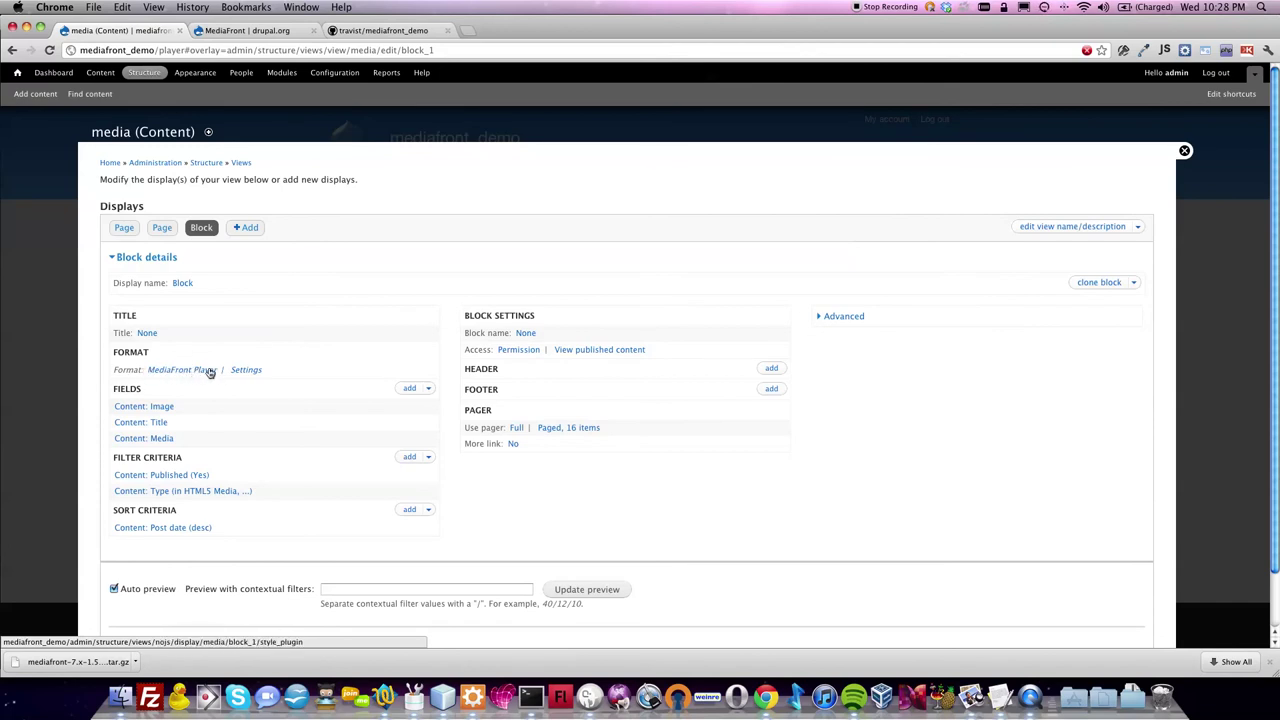
left_click(242, 370)
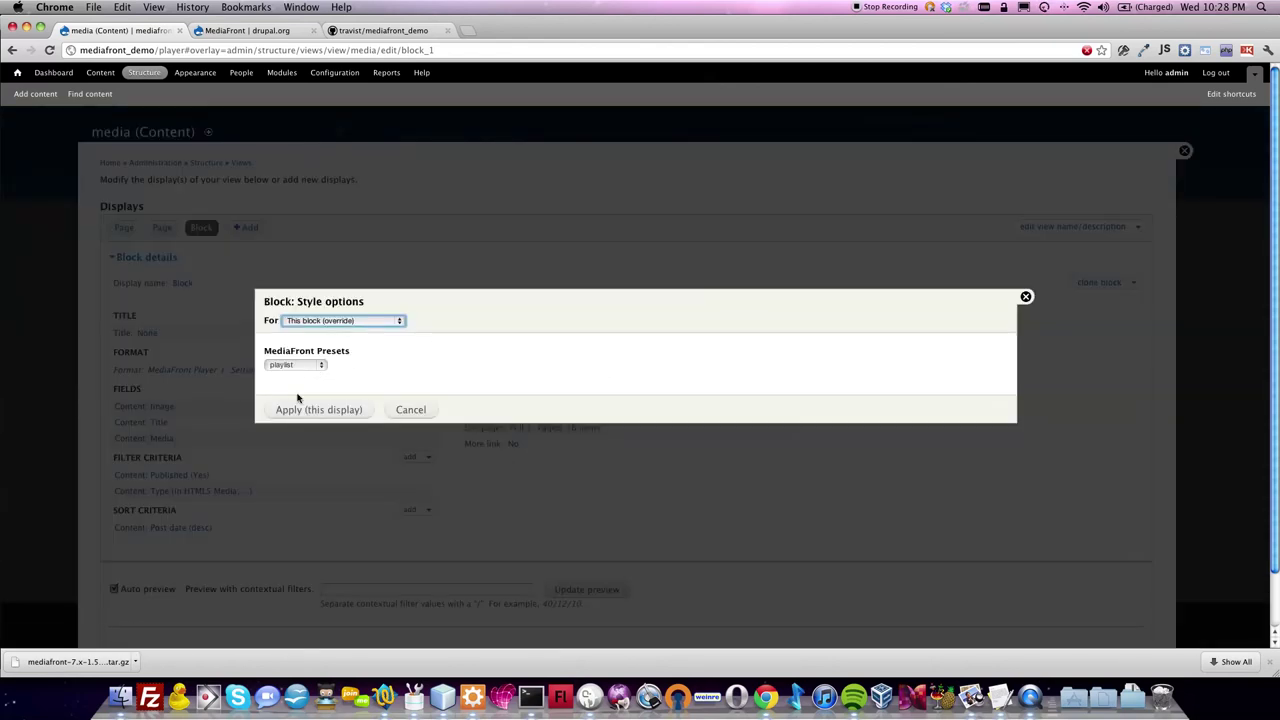
left_click(300, 409)
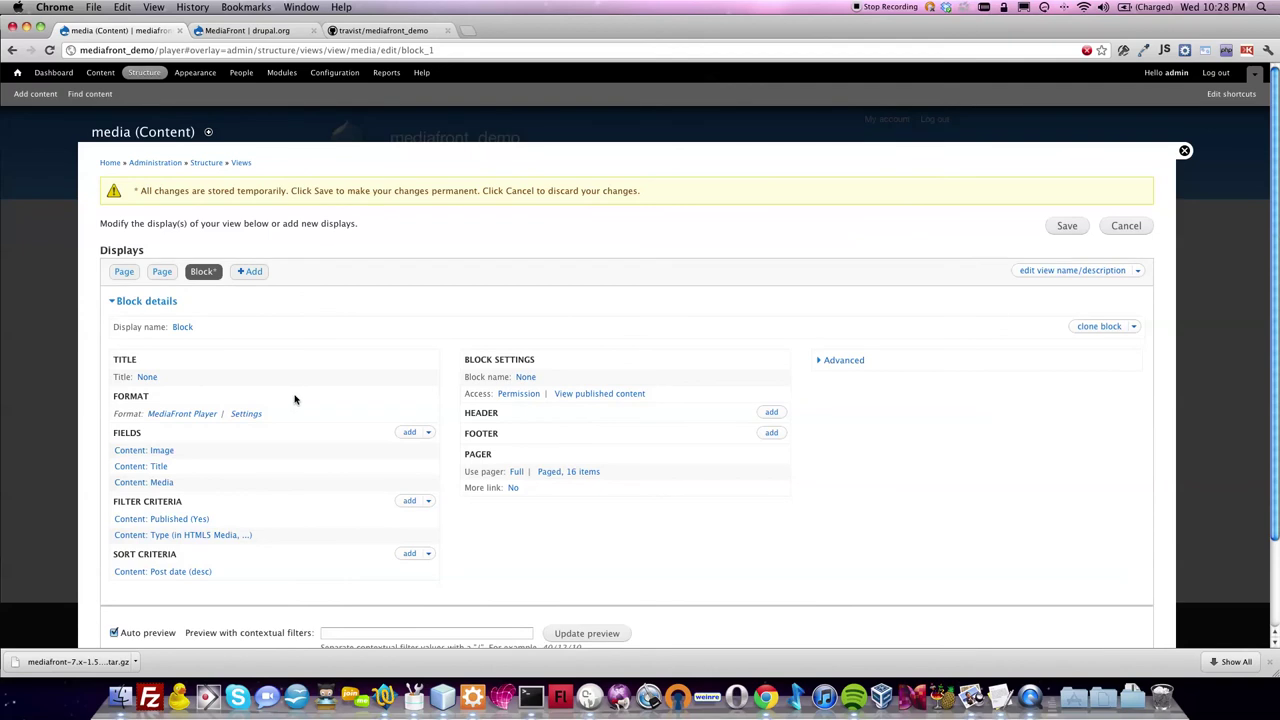
left_click(1084, 231)
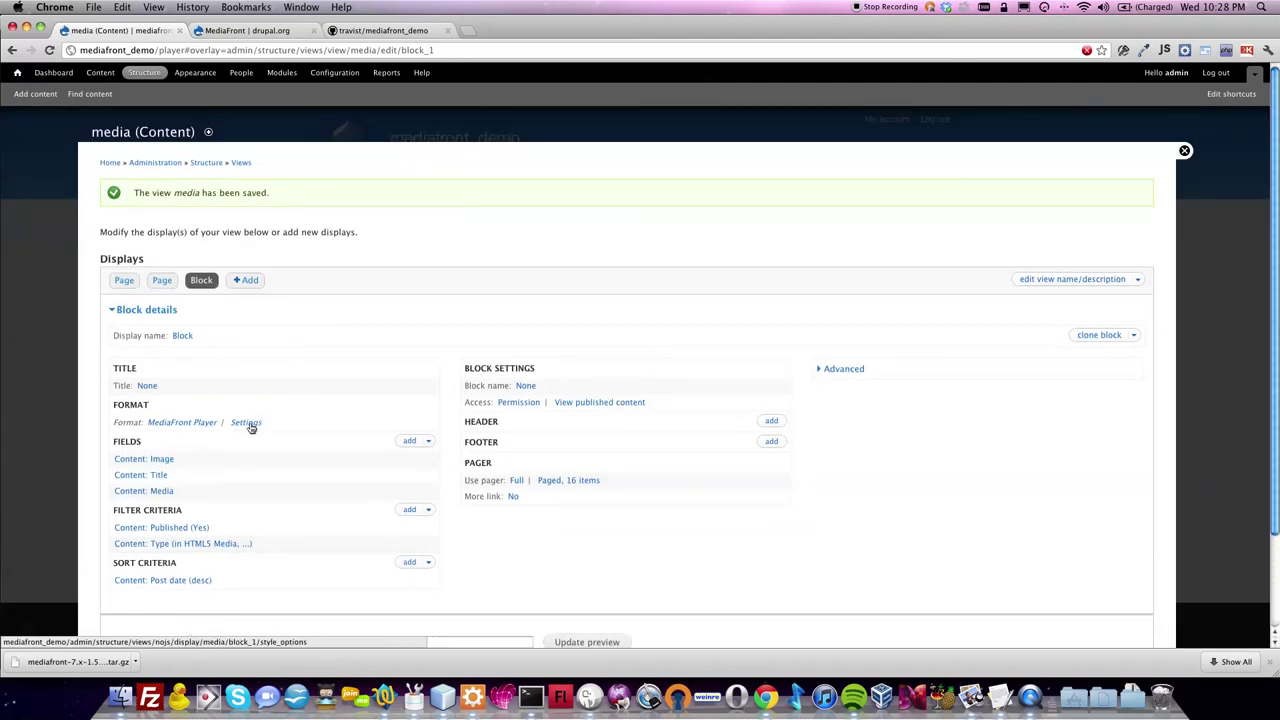
left_click(1185, 150)
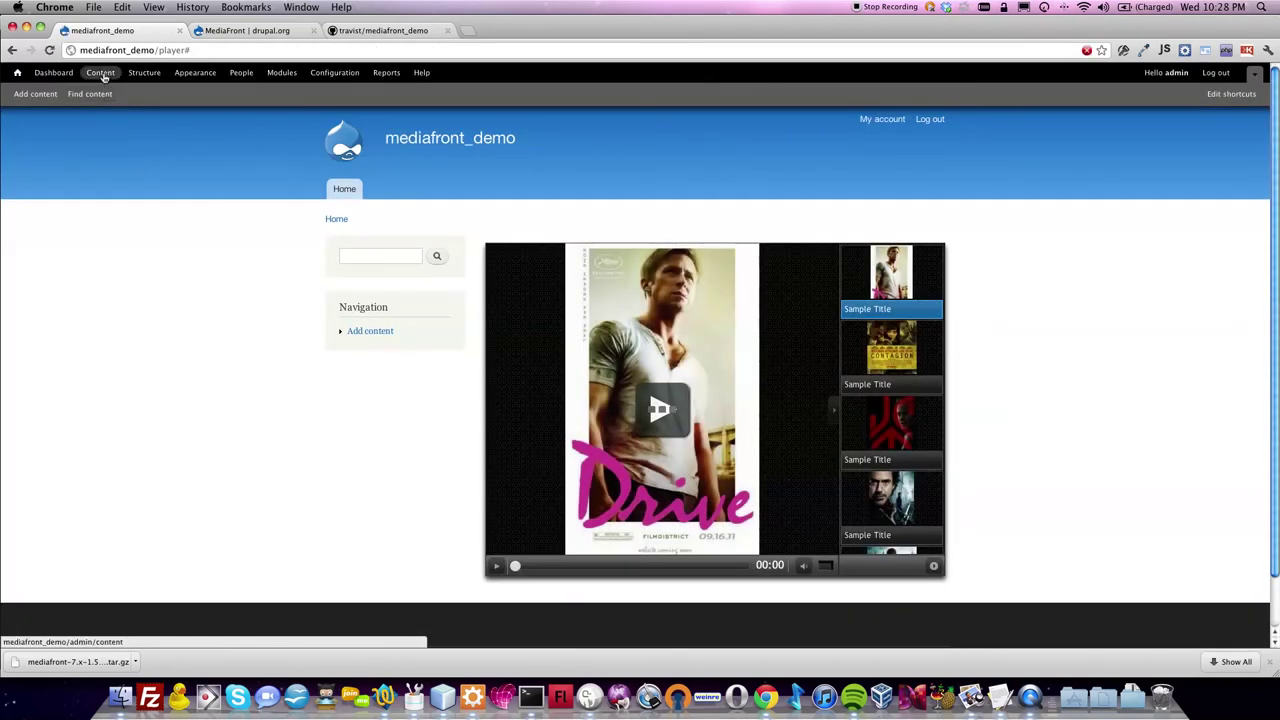
Step: Open The Change Up media node and test its sidebar playlist by loading the Contagion and John Carter trailers
left_click(100, 72)
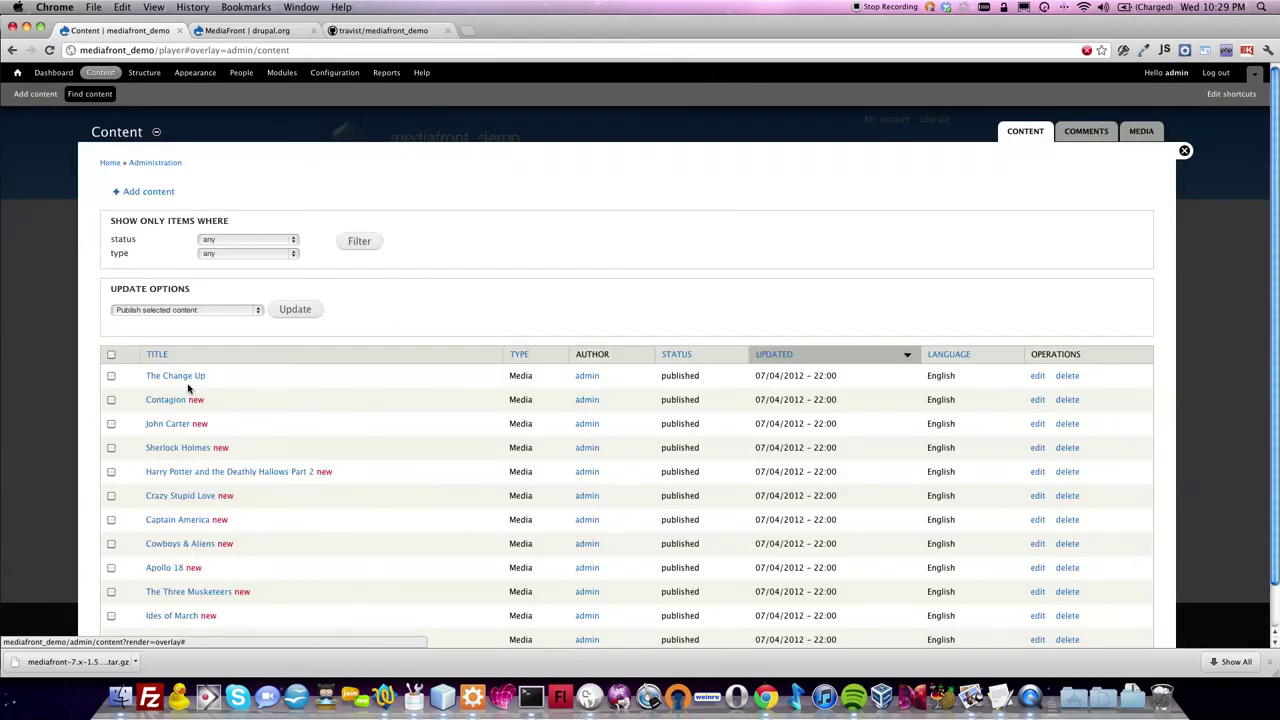
left_click(177, 375)
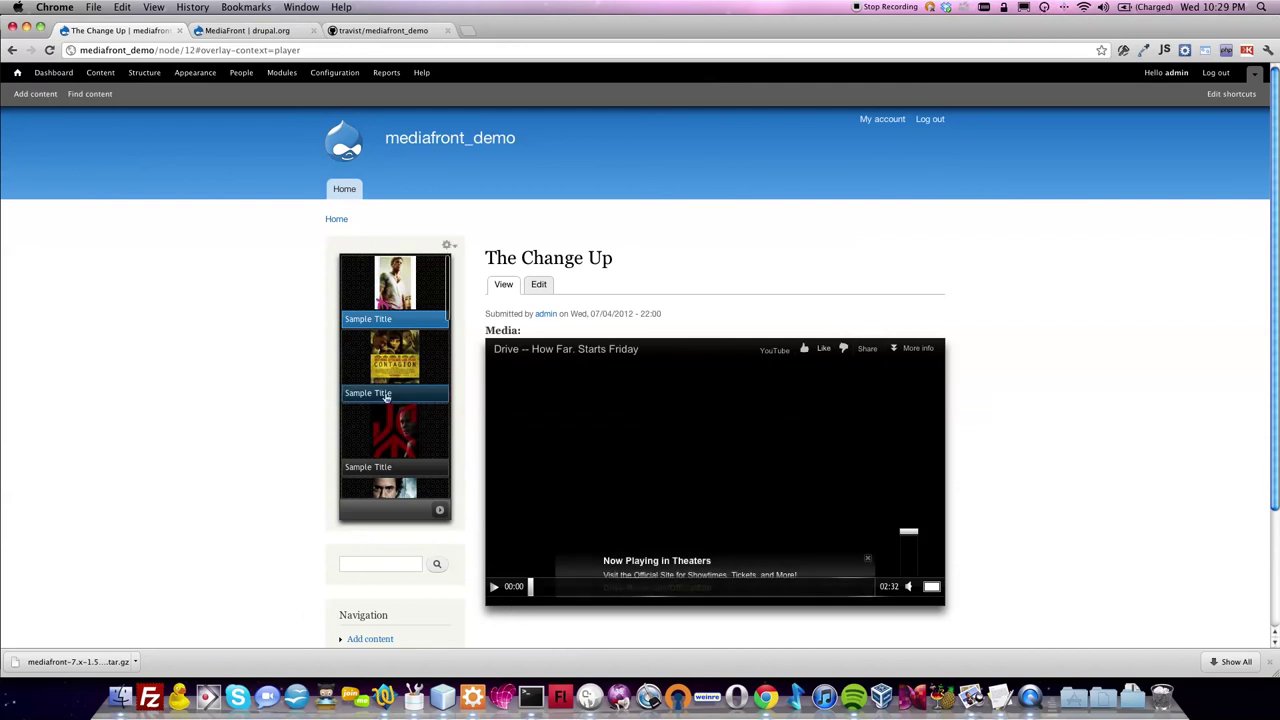
scroll(386, 397, "down", 3)
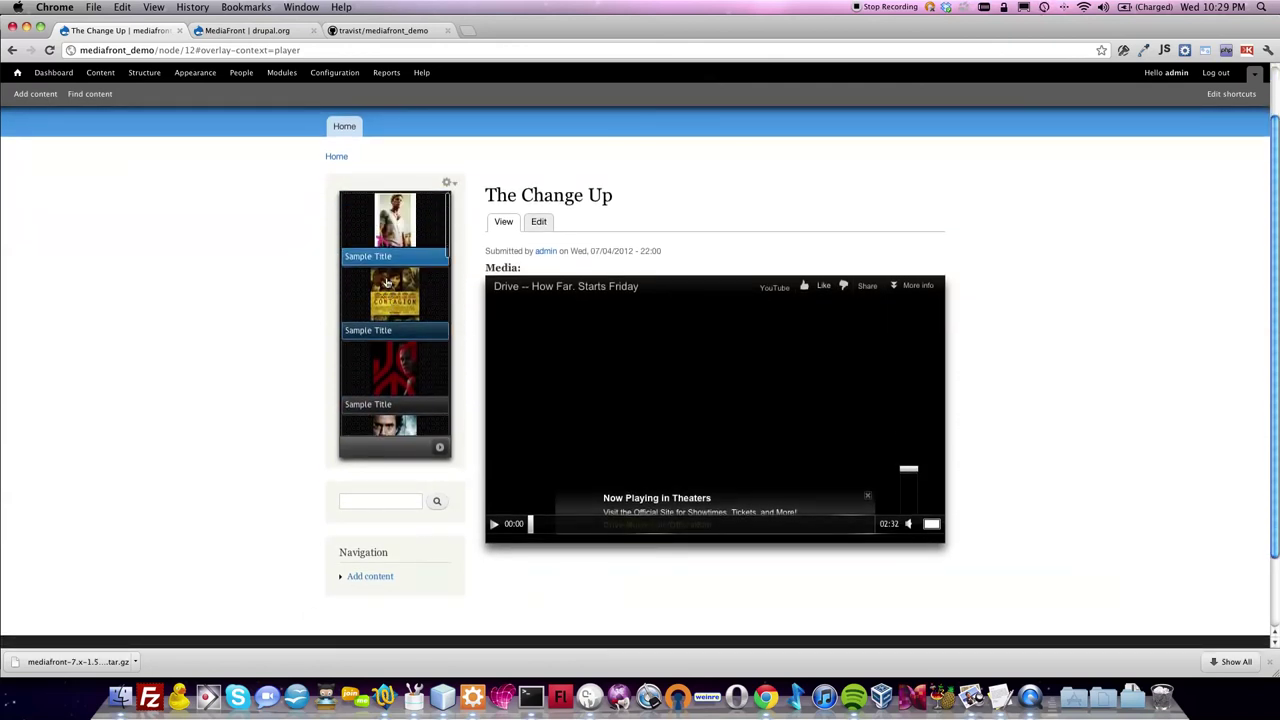
left_click(388, 308)
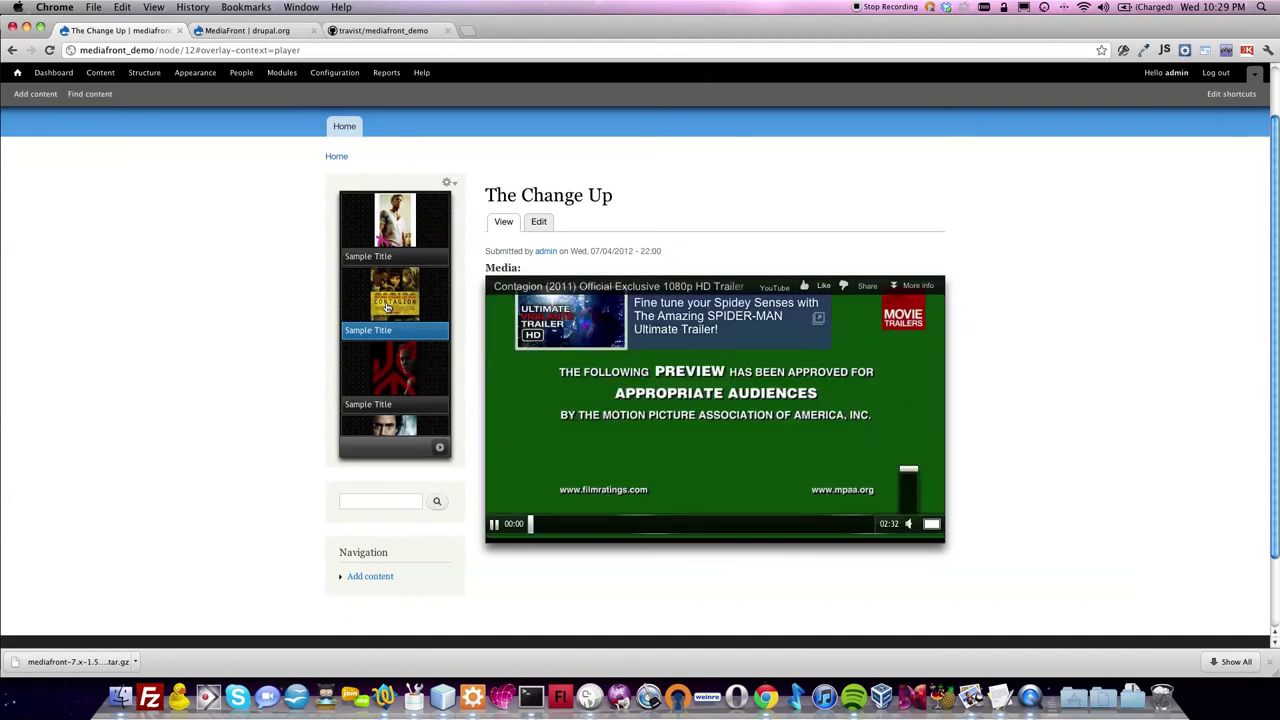
scroll(388, 310, "down", 1)
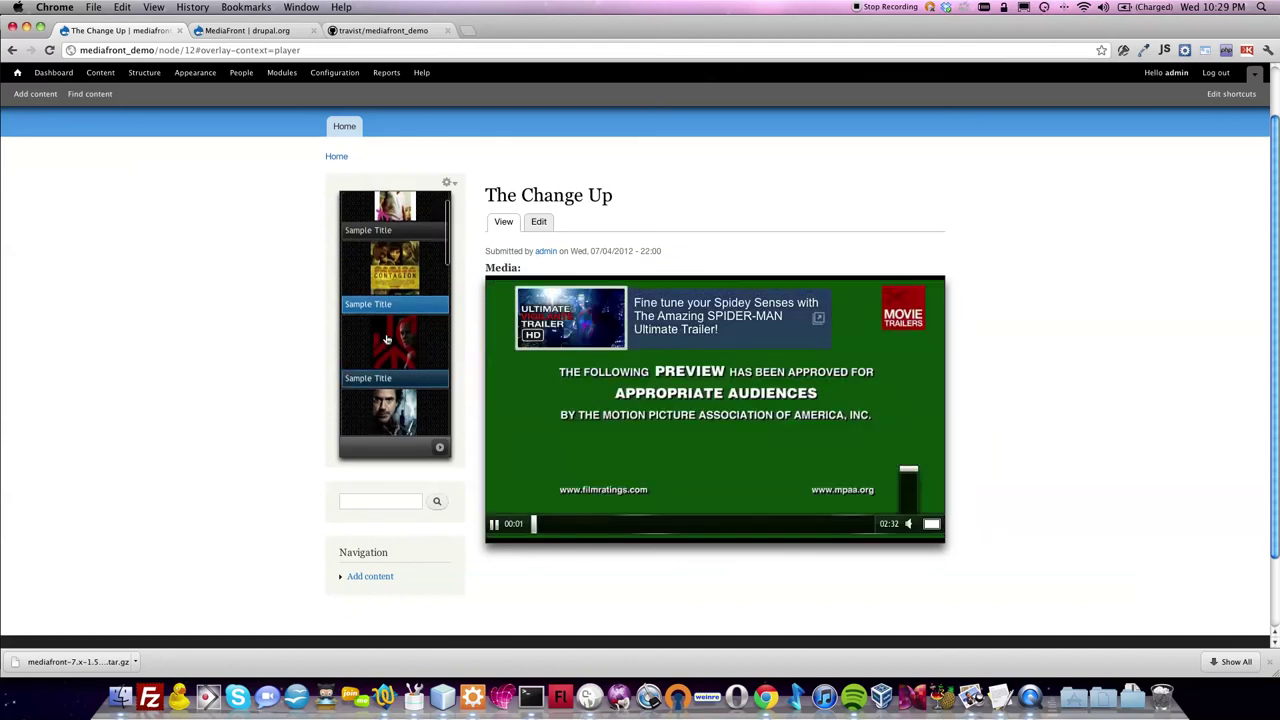
left_click(387, 339)
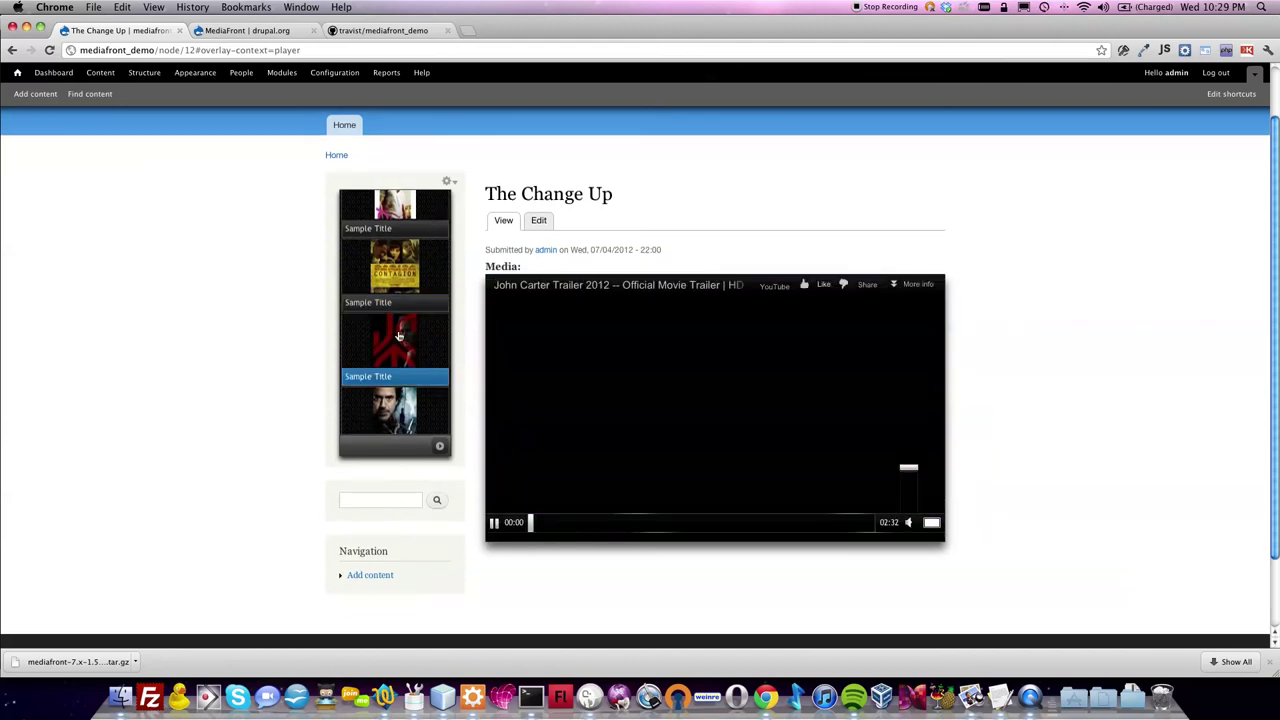
scroll(400, 340, "down", 3)
scroll(417, 357, "up", 4)
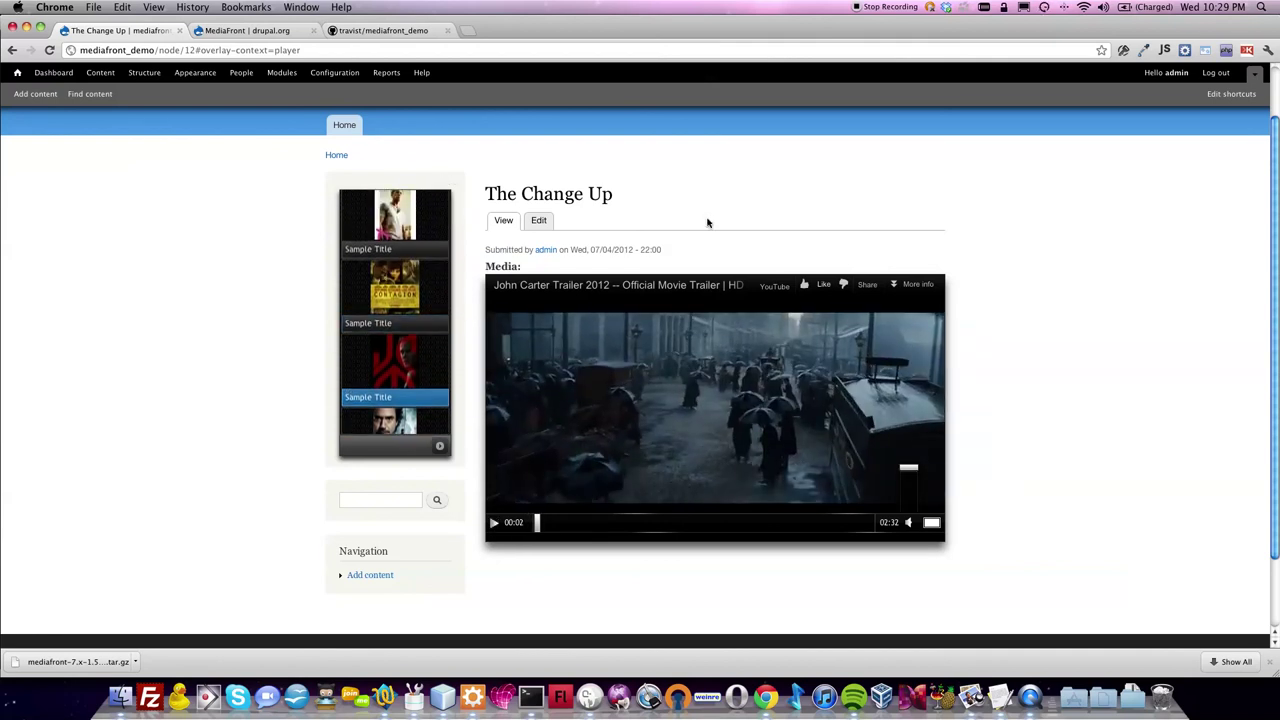
Step: Go to the site's home page and look over the player and poster grid
scroll(702, 219, "up", 2)
left_click(408, 138)
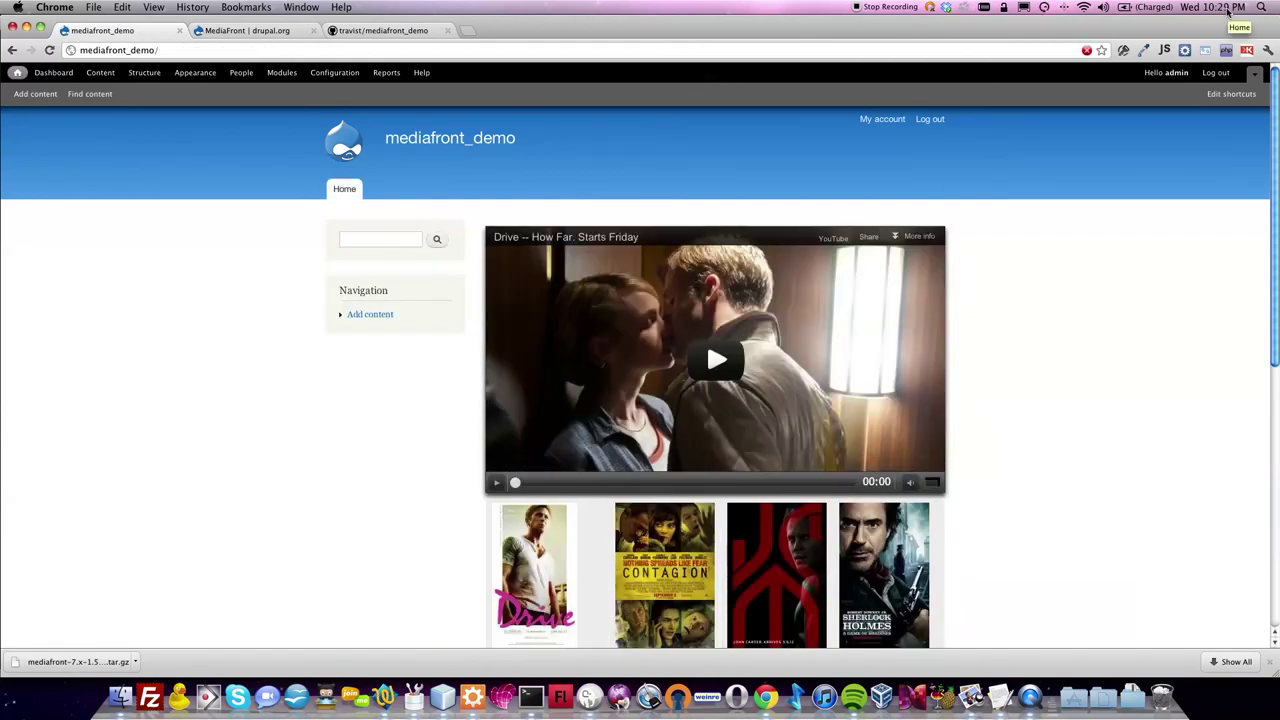
scroll(1139, 320, "down", 5)
scroll(1139, 320, "down", 2)
scroll(1139, 320, "up", 10)
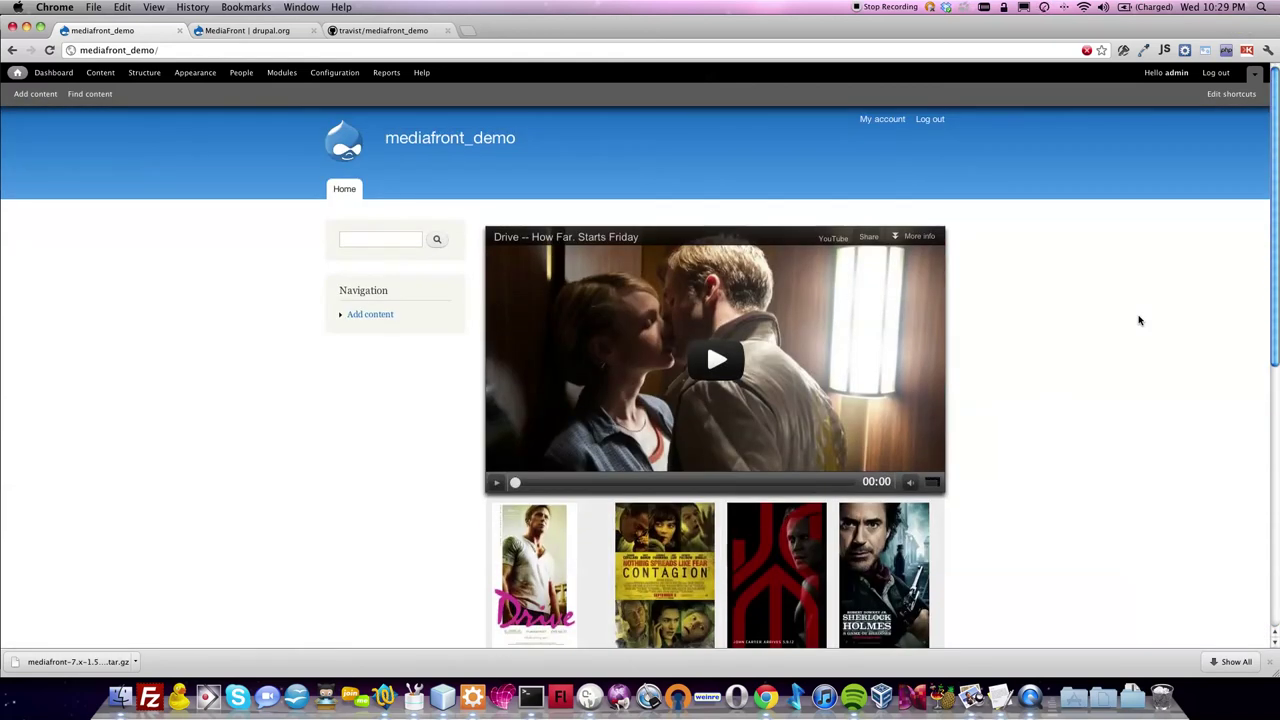